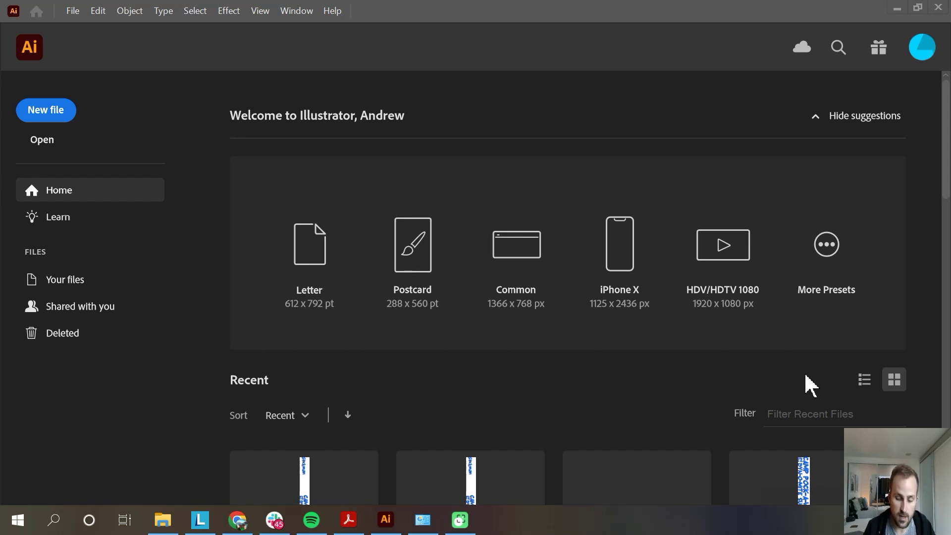
Step: Open the Fontself Maker 3.5.7 extension and expand its full set of font-making controls
left_click(296, 11)
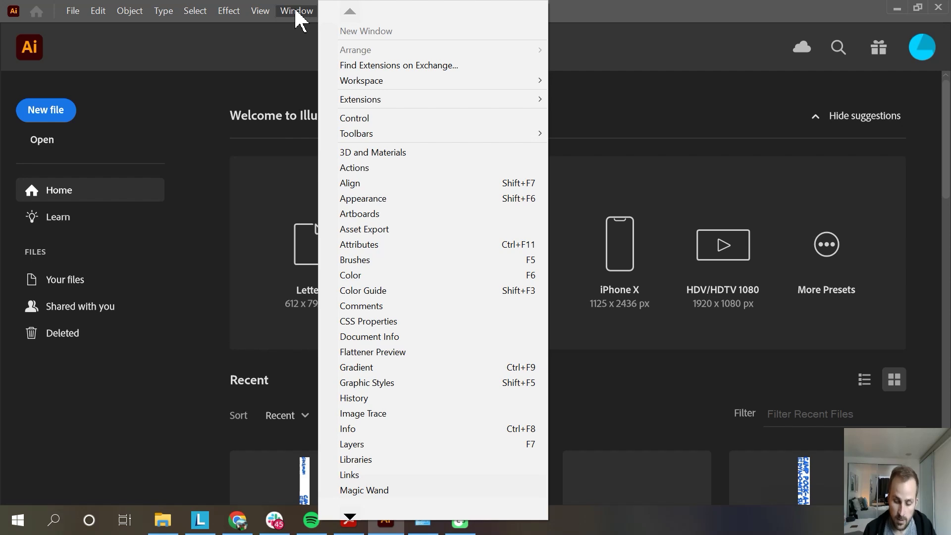
mouse_move(441, 101)
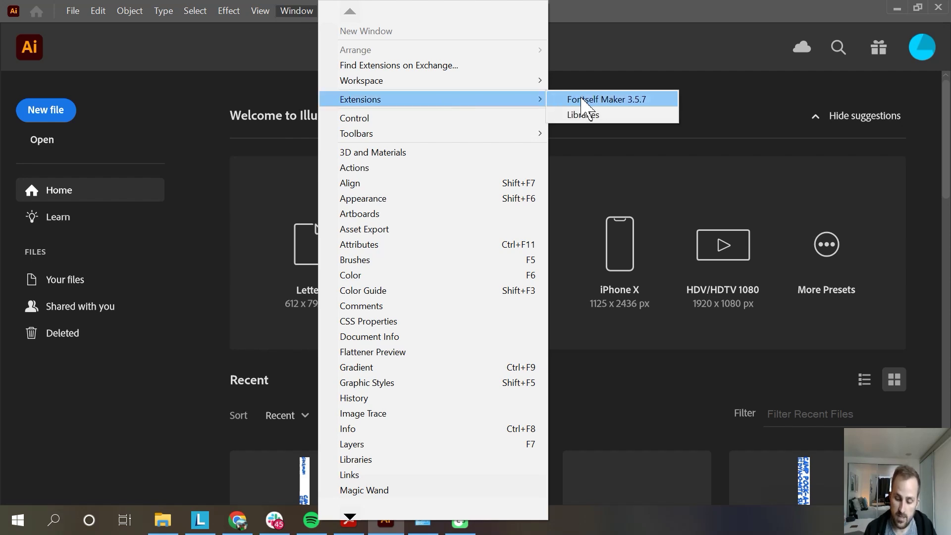
left_click(612, 99)
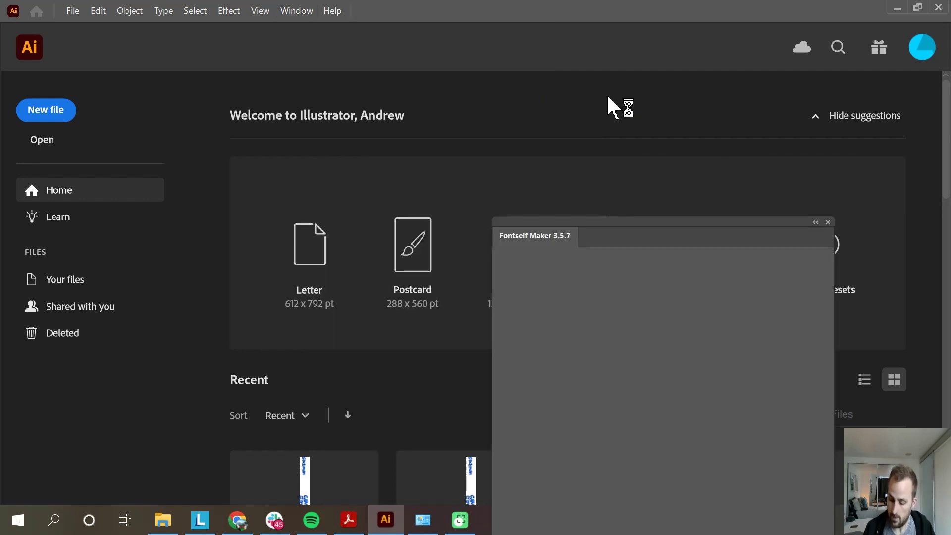
left_click_drag(675, 229, 636, 52)
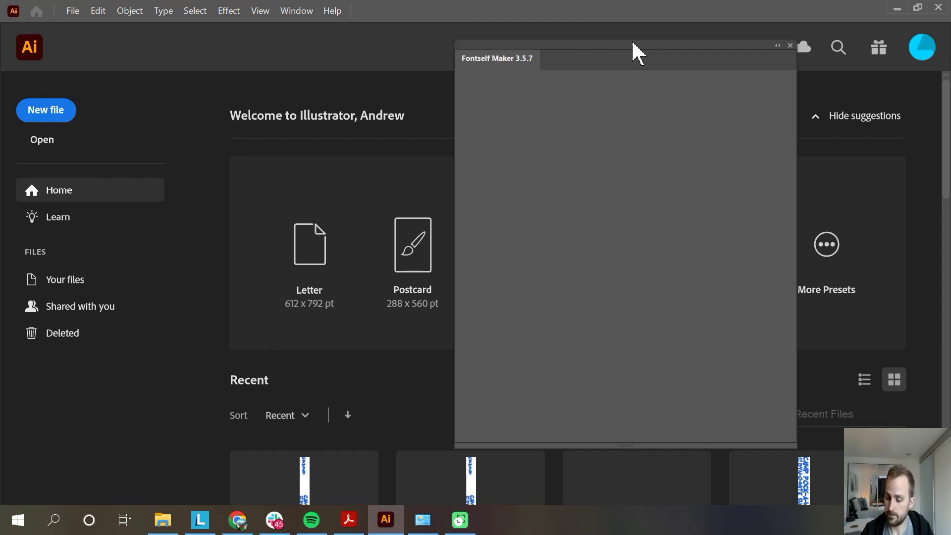
left_click(777, 45)
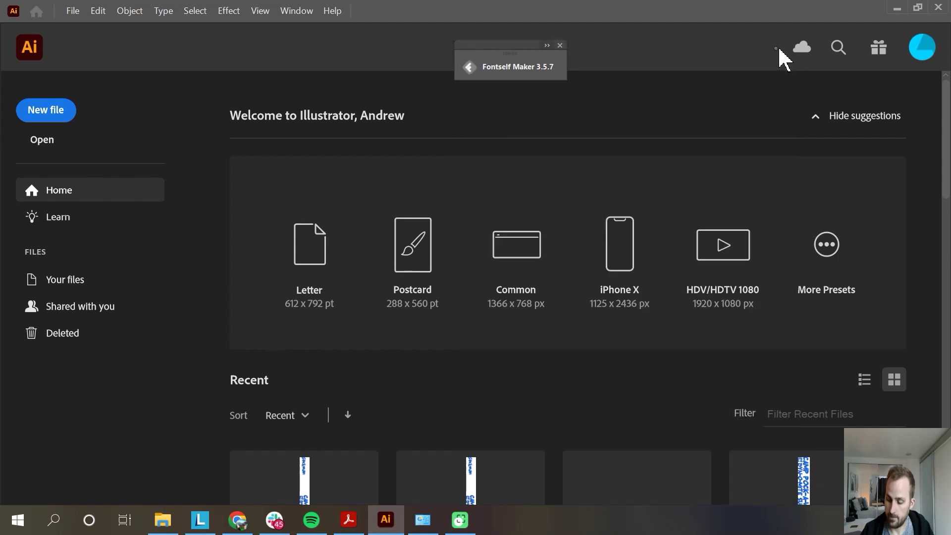
left_click(522, 69)
left_click(518, 69)
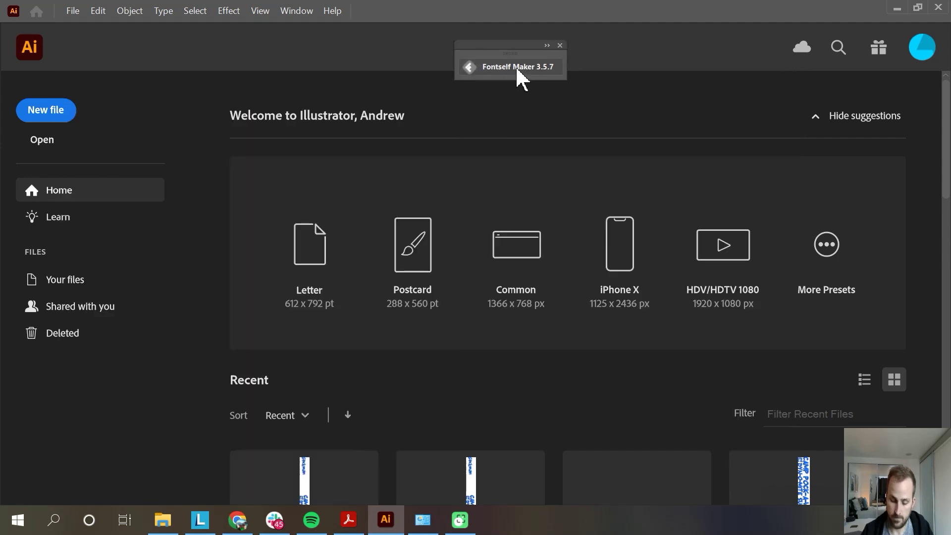
left_click(545, 69)
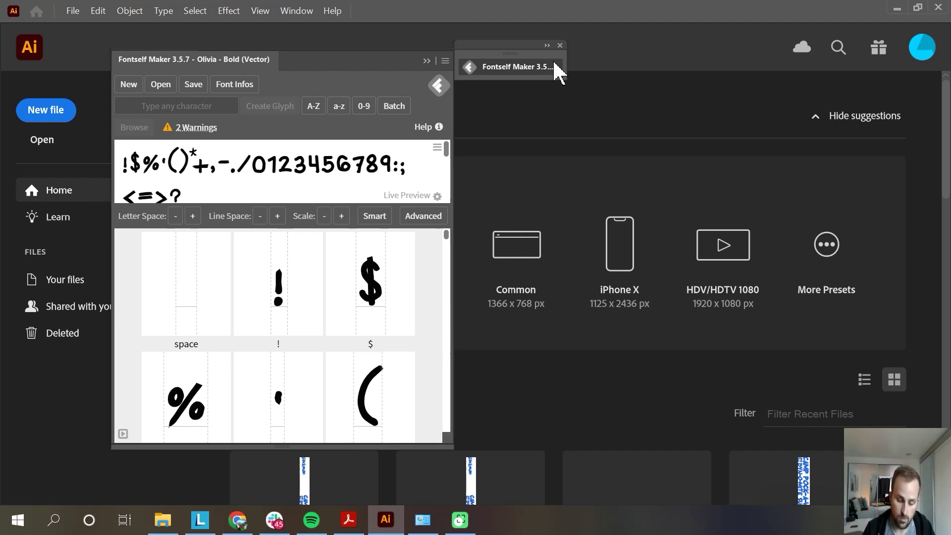
Step: Open the Font Template supplied with Fontself Maker as a new document
left_click(445, 61)
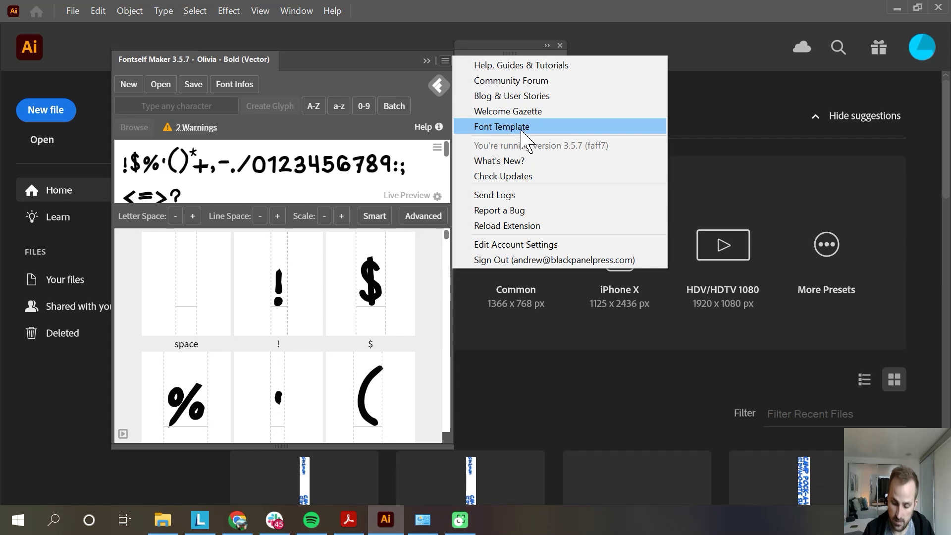
left_click(524, 127)
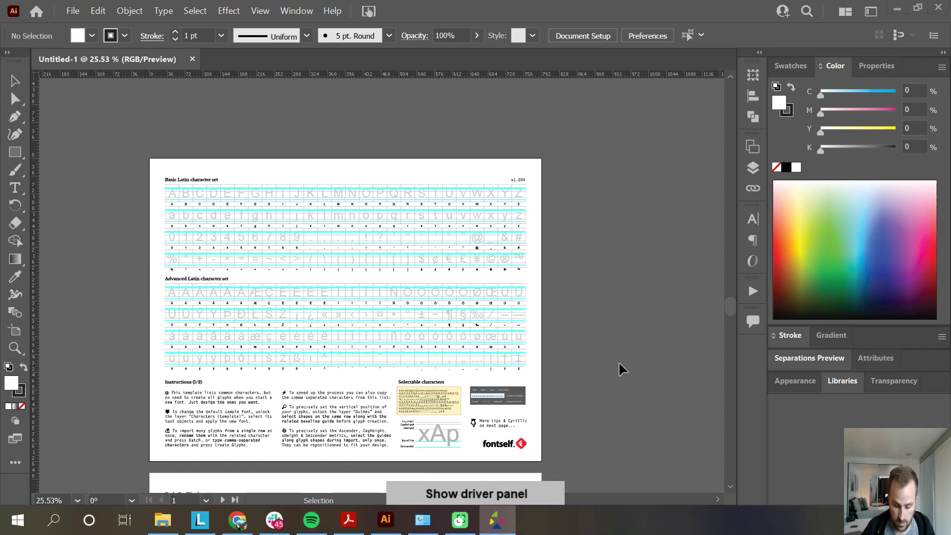
key("ctrl+z")
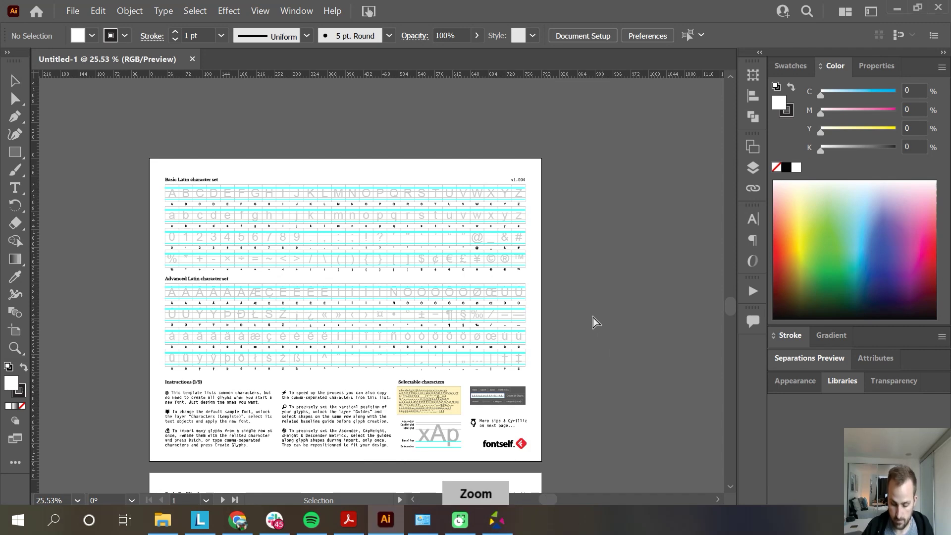
scroll(594, 323, "up", 10)
scroll(594, 323, "down", 8)
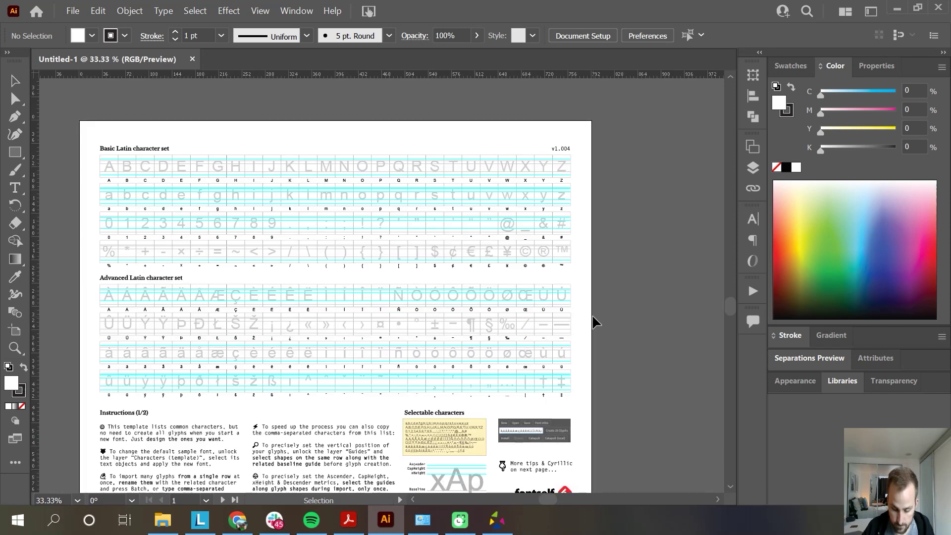
right_click(589, 348)
left_click(606, 363)
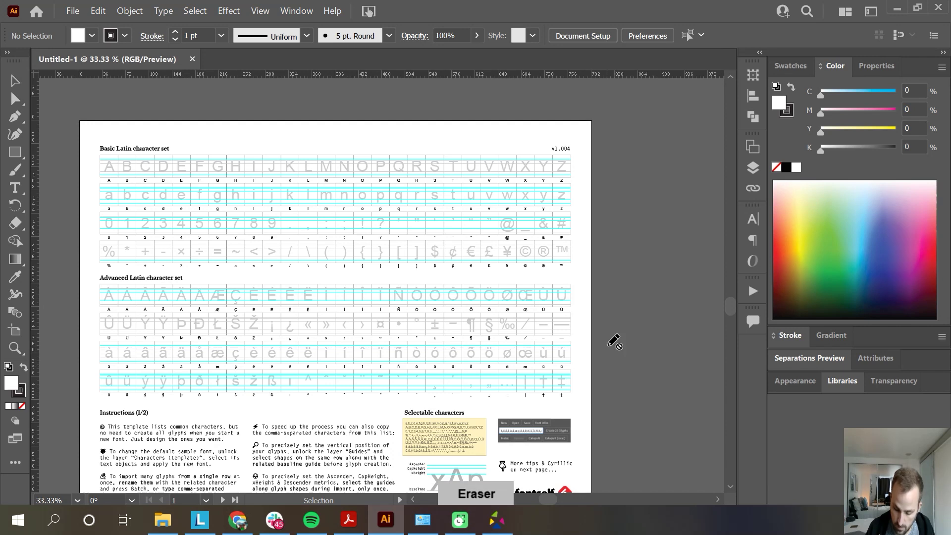
right_click(602, 346)
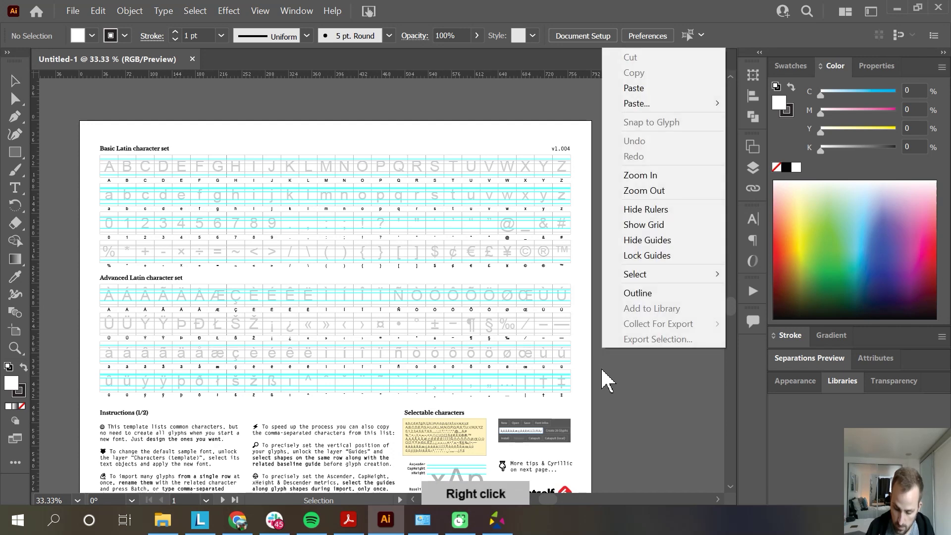
left_click(607, 356)
key("i")
key("alt")
key("space")
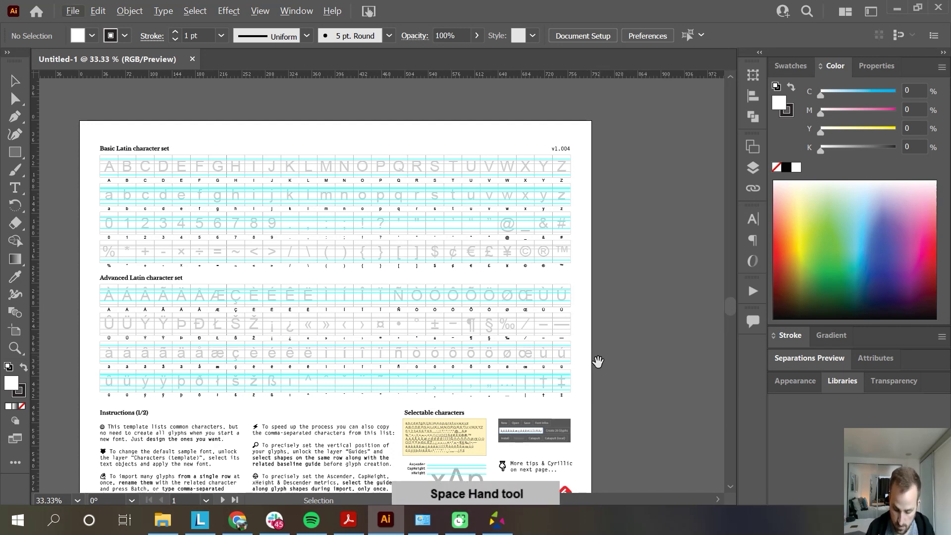
mouse_move(603, 357)
left_mouse_down()
mouse_move(643, 359)
mouse_move(620, 411)
mouse_move(613, 399)
left_mouse_up()
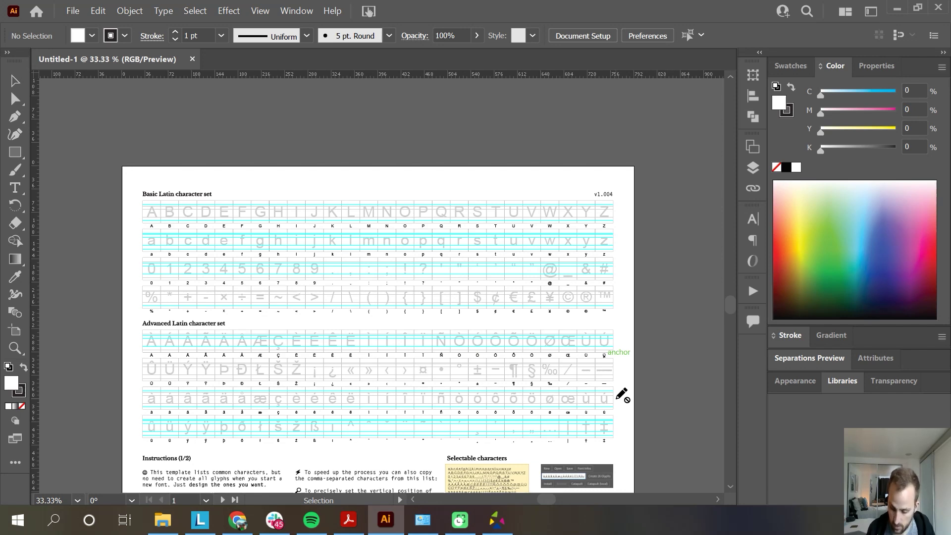
Step: Hide the Characters (template) layer so the grey sample letters are removed from the font template's grid
left_click(752, 166)
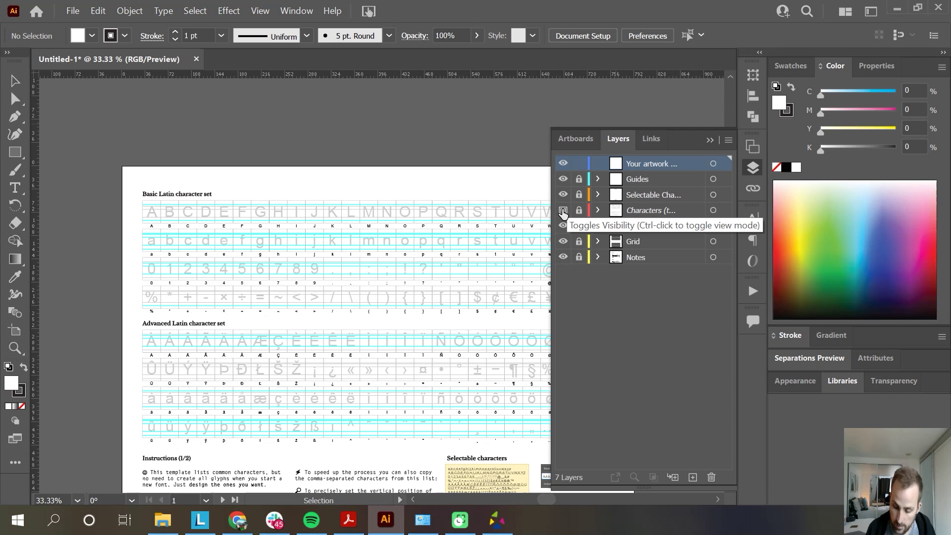
left_click(563, 211)
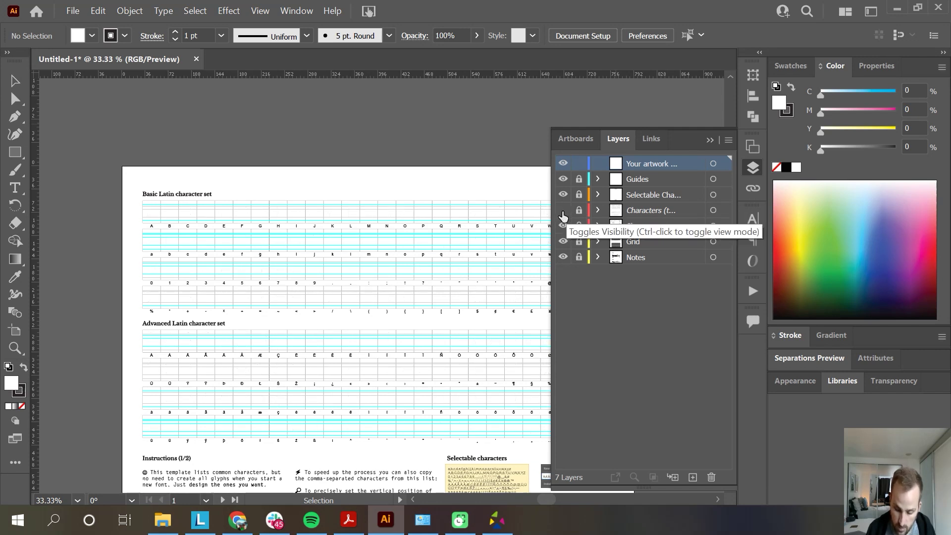
left_click(564, 210)
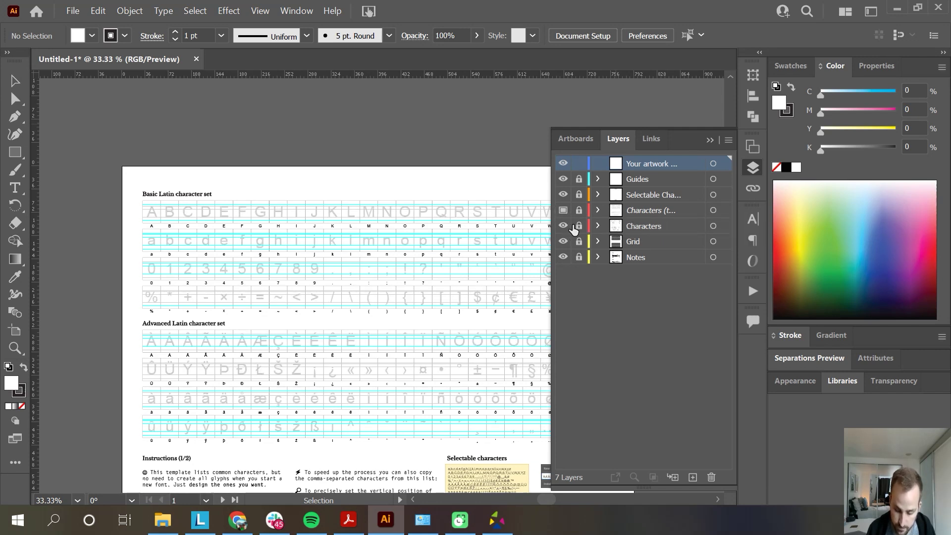
left_click(562, 212)
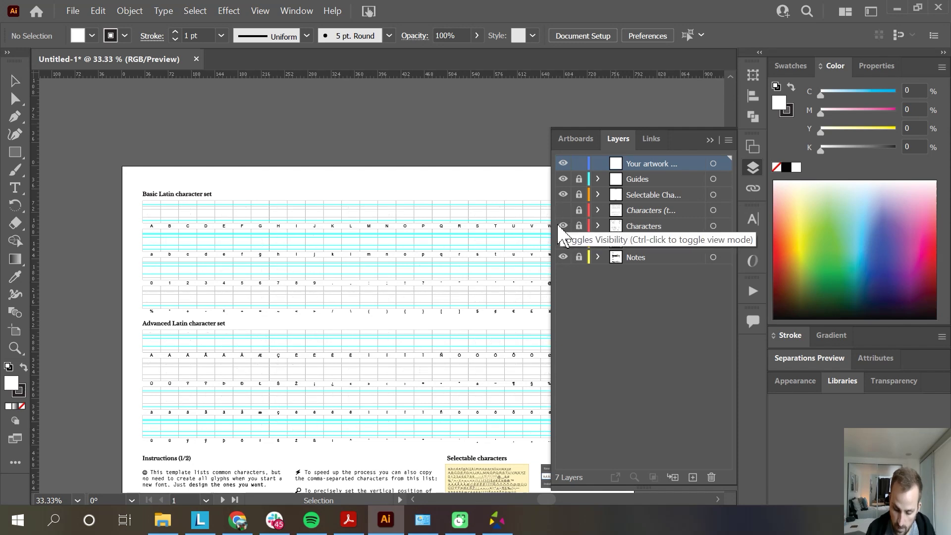
left_click(562, 211)
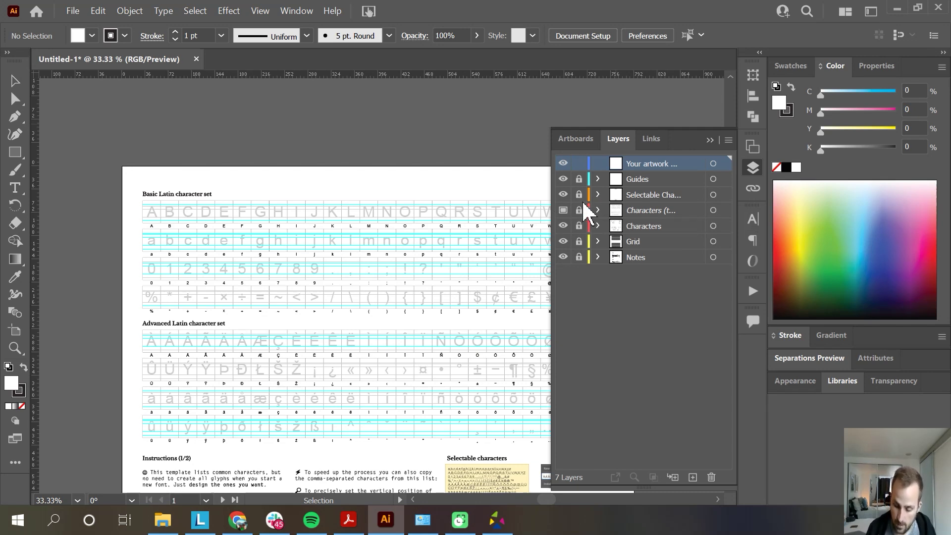
left_click(562, 211)
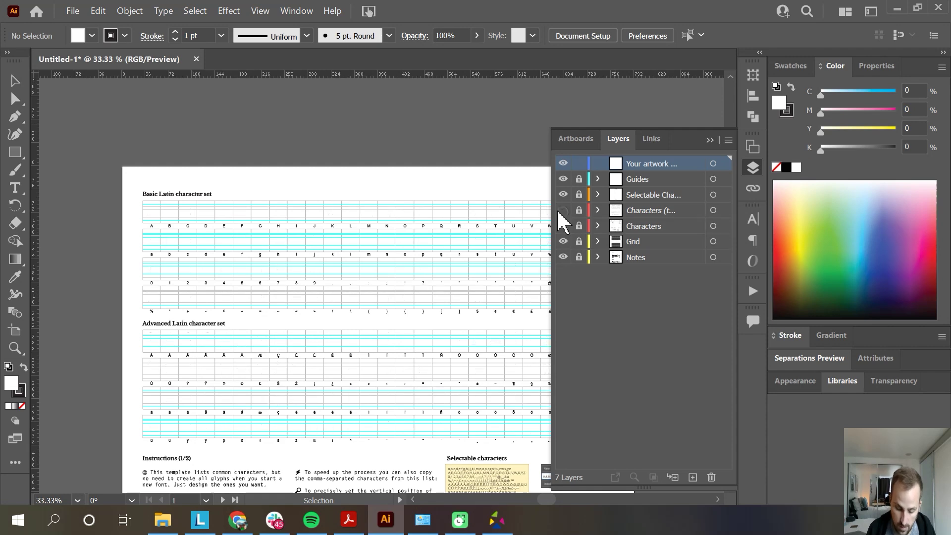
Step: Activate the Paintbrush tool for drawing glyphs in the Basic Latin character set grid
key("v")
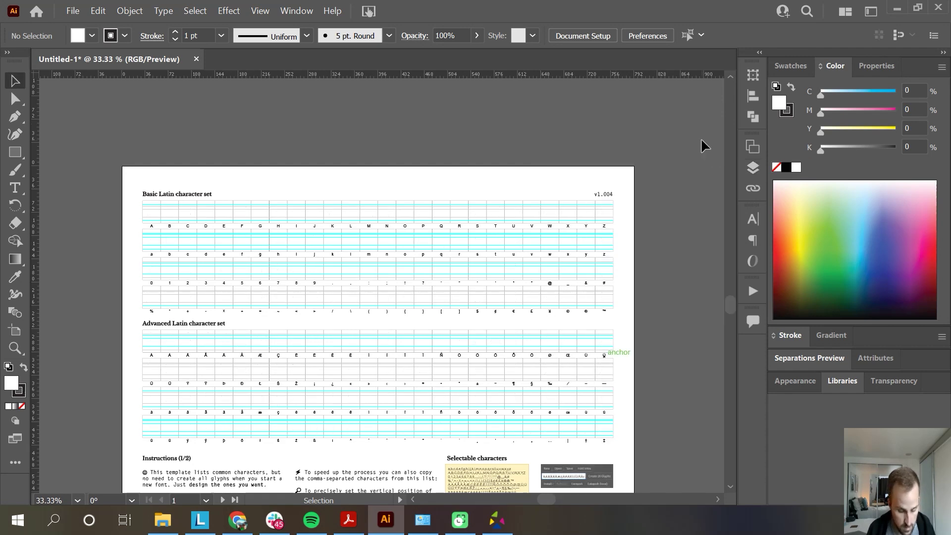
left_click_drag(151, 174, 273, 260)
key("ctrl+plus")
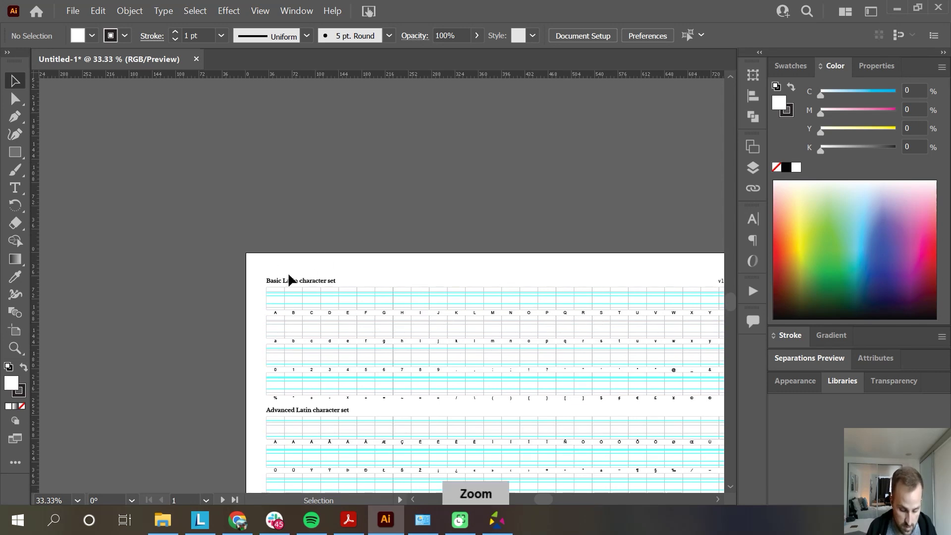
key("ctrl+plus")
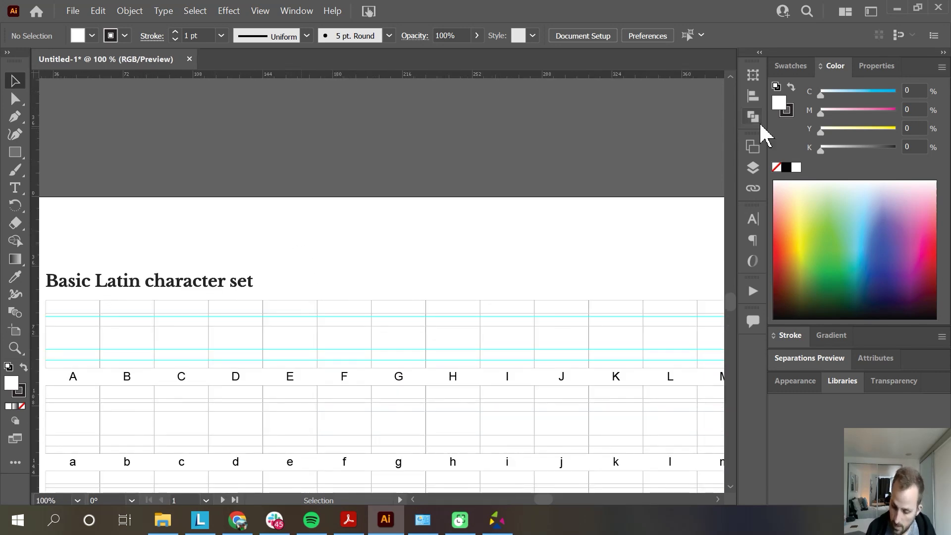
left_click(753, 168)
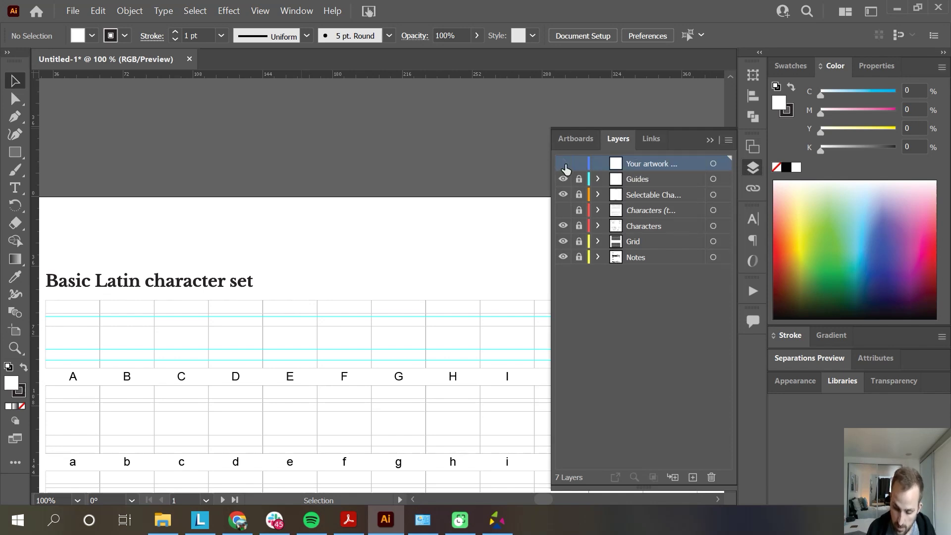
left_click(752, 167)
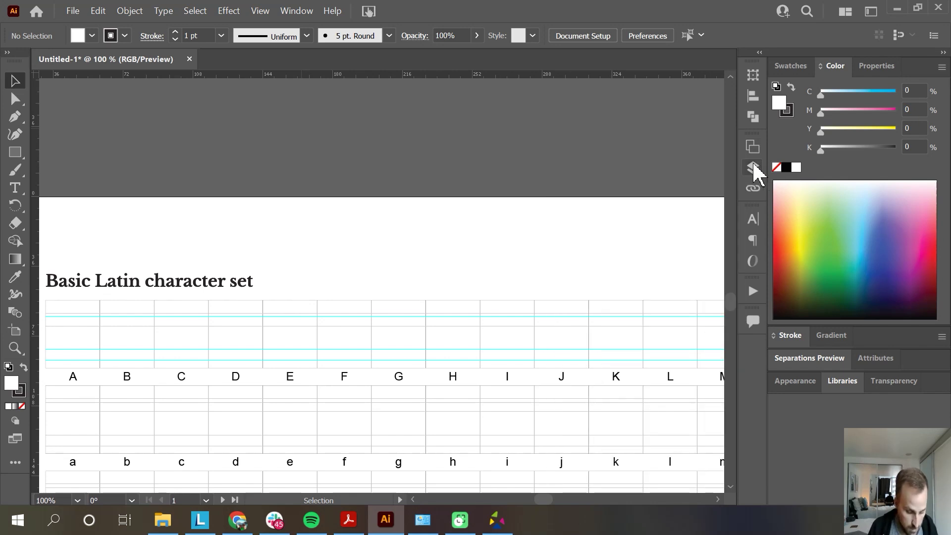
left_click(19, 170)
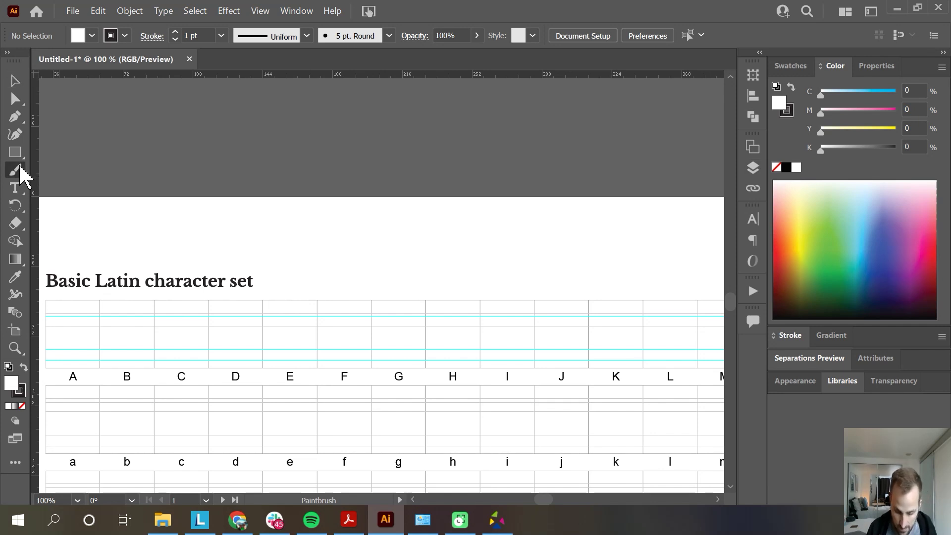
key("space")
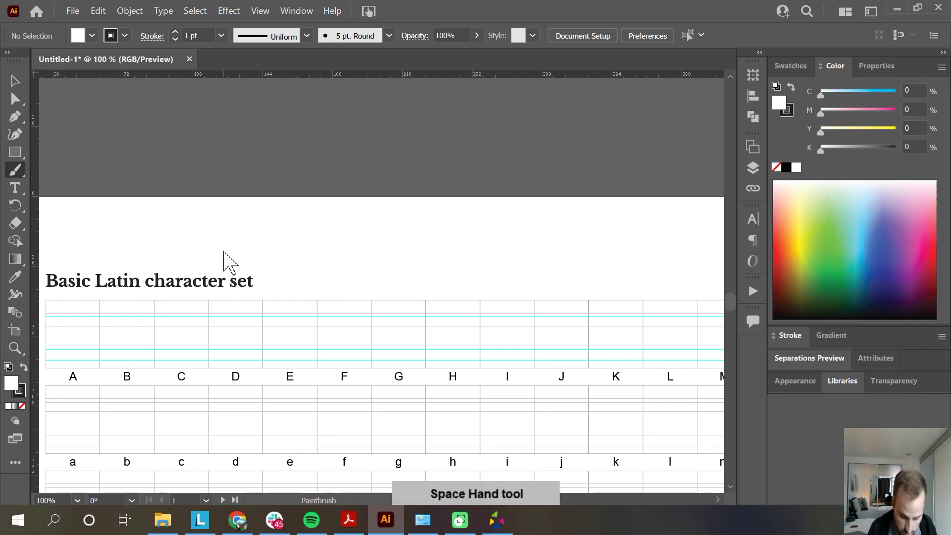
left_click_drag(340, 237, 479, 327)
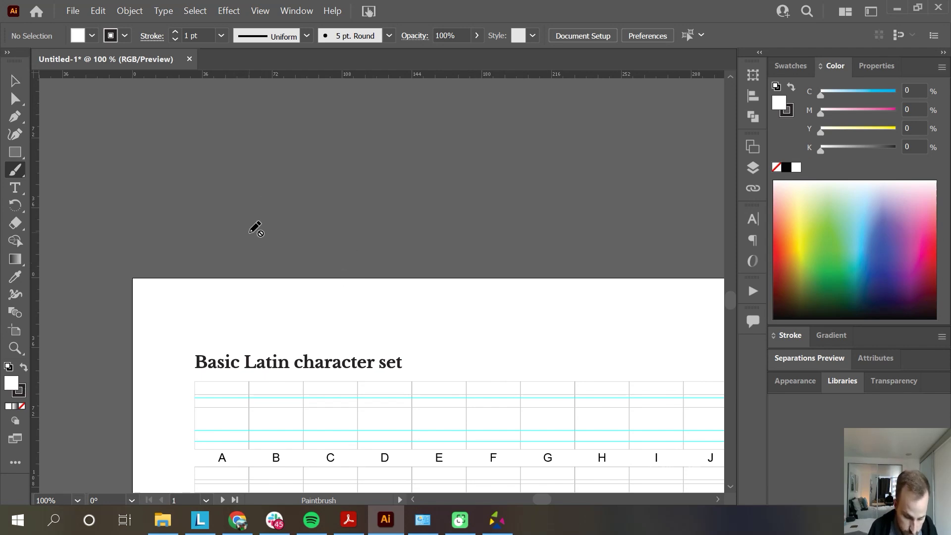
Step: Examine the available brush and pencil tools and the template's layer list before drawing
left_click(255, 320)
left_click(269, 317)
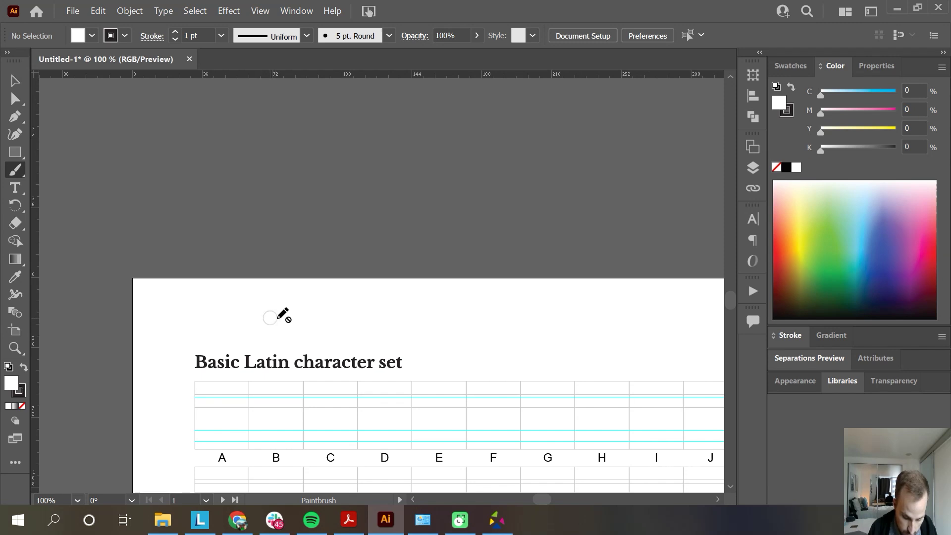
left_click(16, 172)
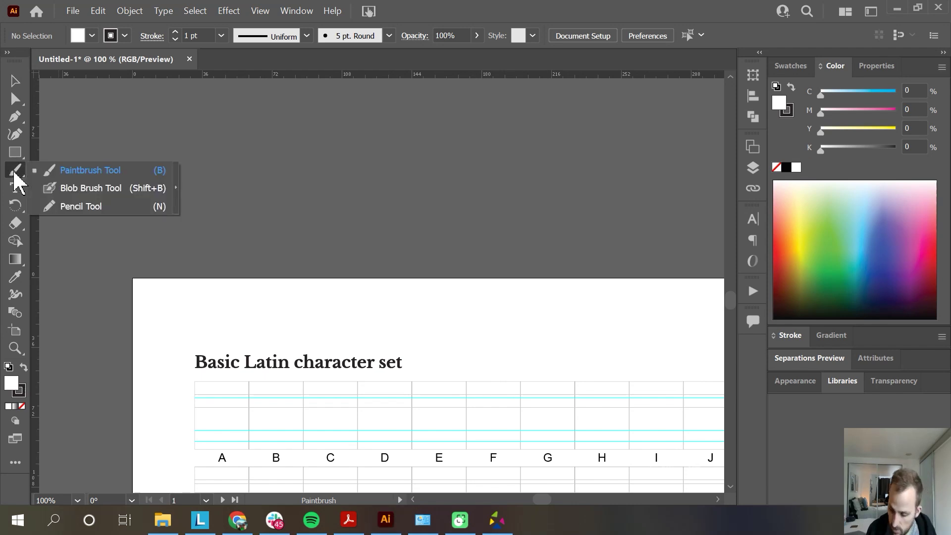
left_click(753, 171)
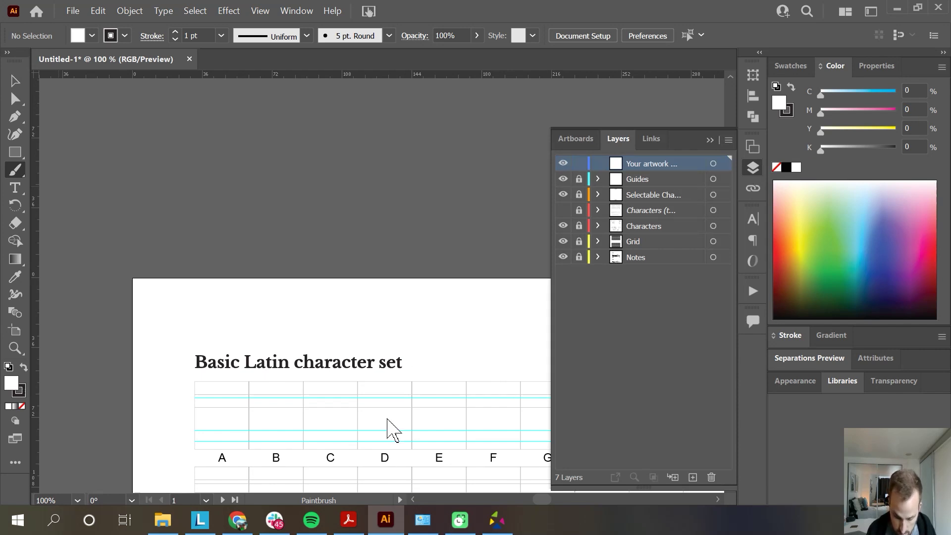
right_click(420, 406)
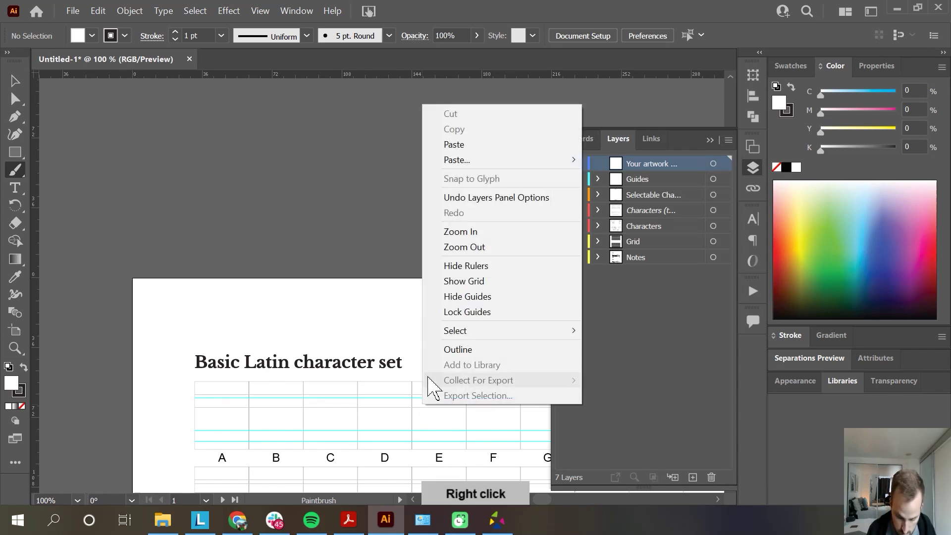
right_click(414, 380)
left_click(376, 340)
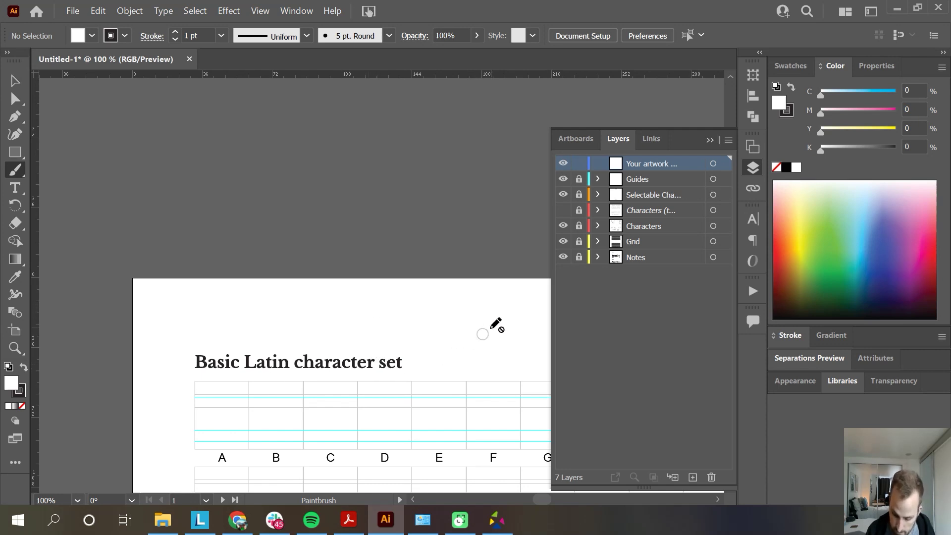
left_click(753, 169)
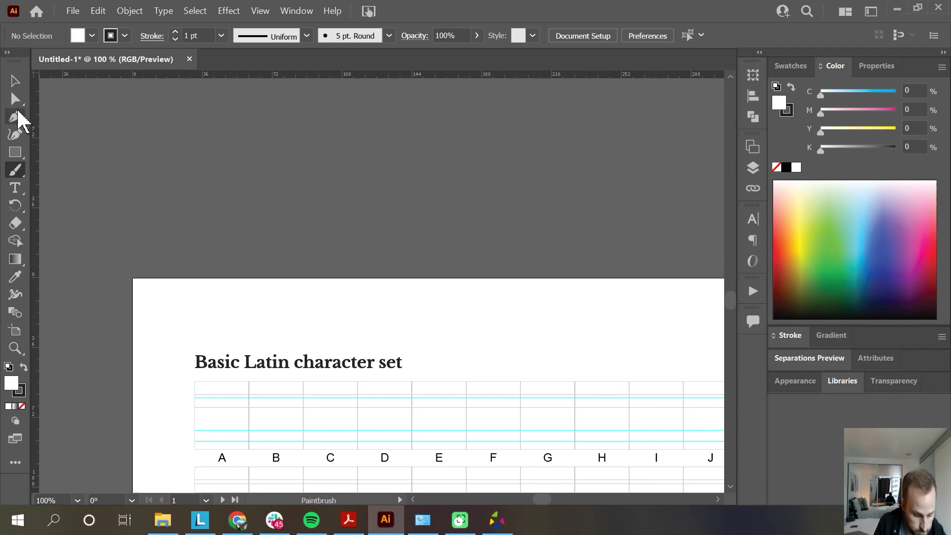
Step: Draw a trial rectangle about 50 by 33 pt above the Basic Latin character set heading and delete it
left_click(15, 80)
left_click(15, 154)
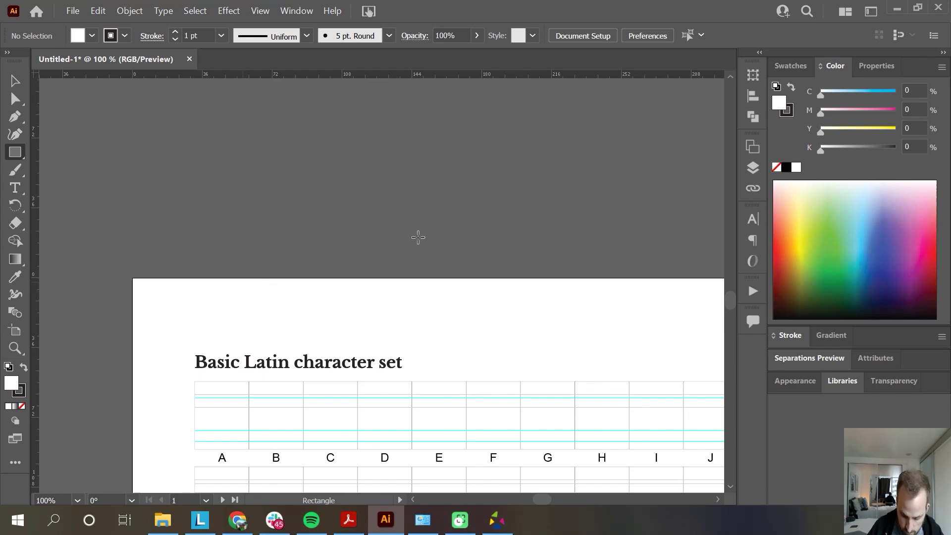
left_click(385, 325)
left_click(527, 286)
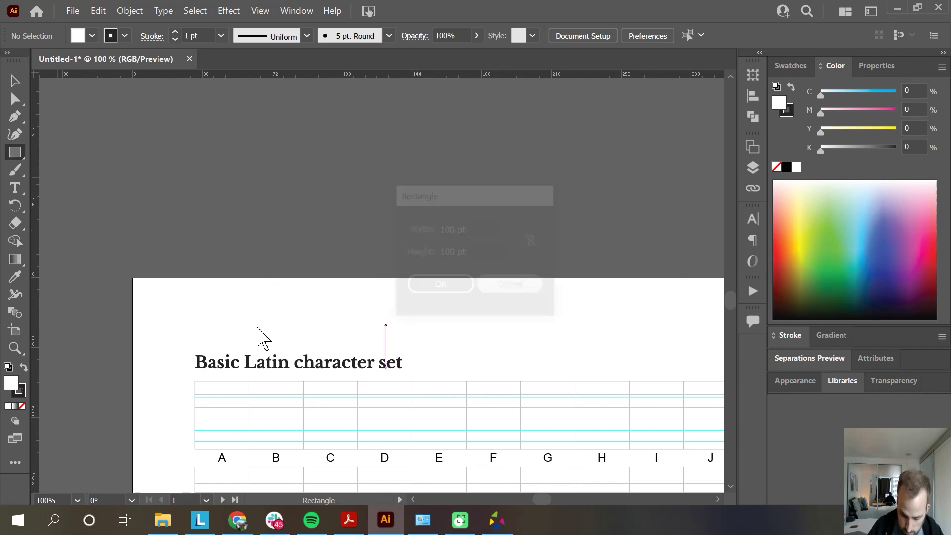
left_click_drag(207, 278, 303, 341)
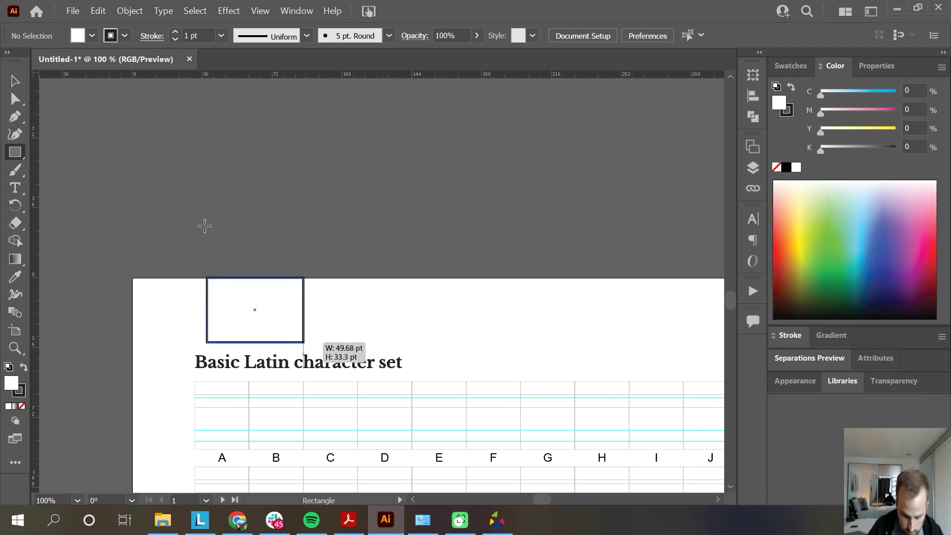
key("Delete")
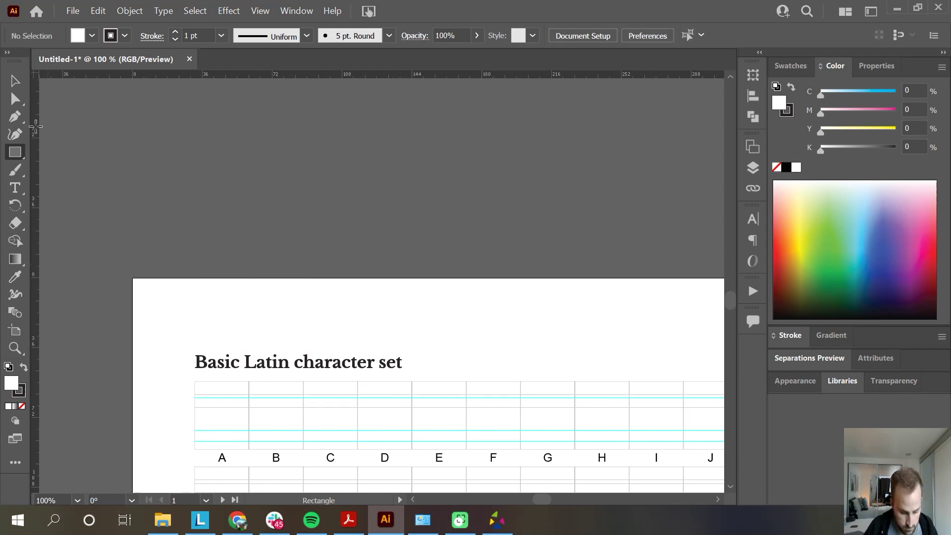
Step: Try a horizontal Paintbrush stroke above the Basic Latin character set heading and undo it
left_click(15, 169)
left_click_drag(203, 312, 341, 313)
key("ctrl+z")
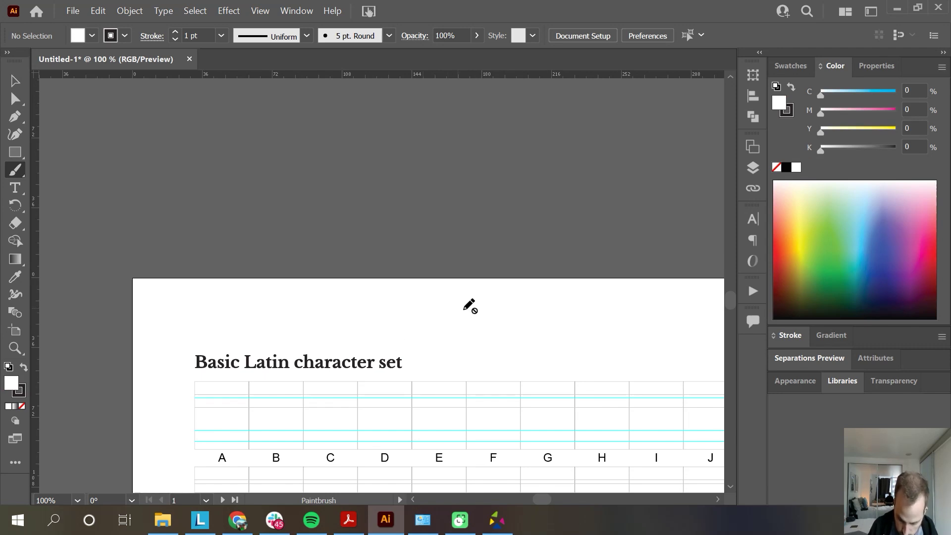
right_click(479, 338)
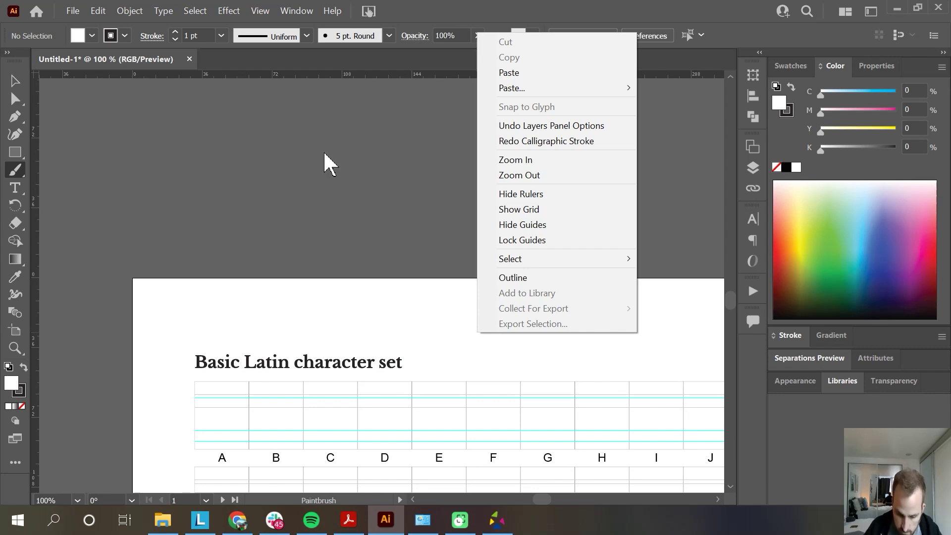
left_click(357, 191)
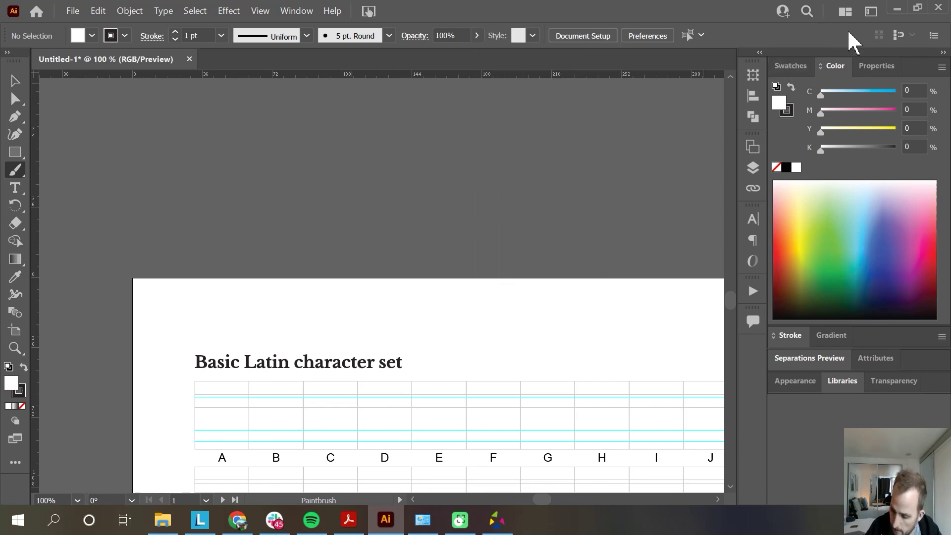
Step: Look through the General, Selection & Anchor Display and Type preferences without changing any of them
left_click(654, 37)
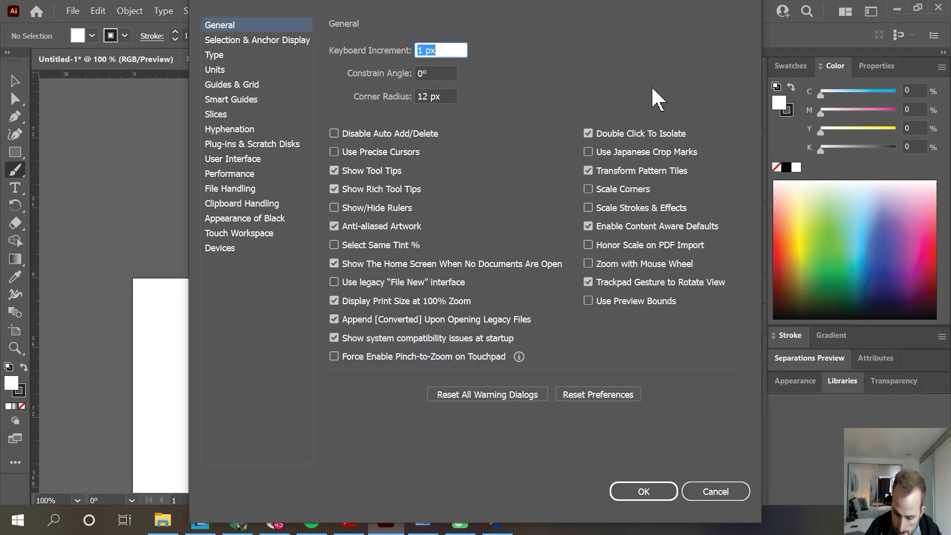
left_click(263, 39)
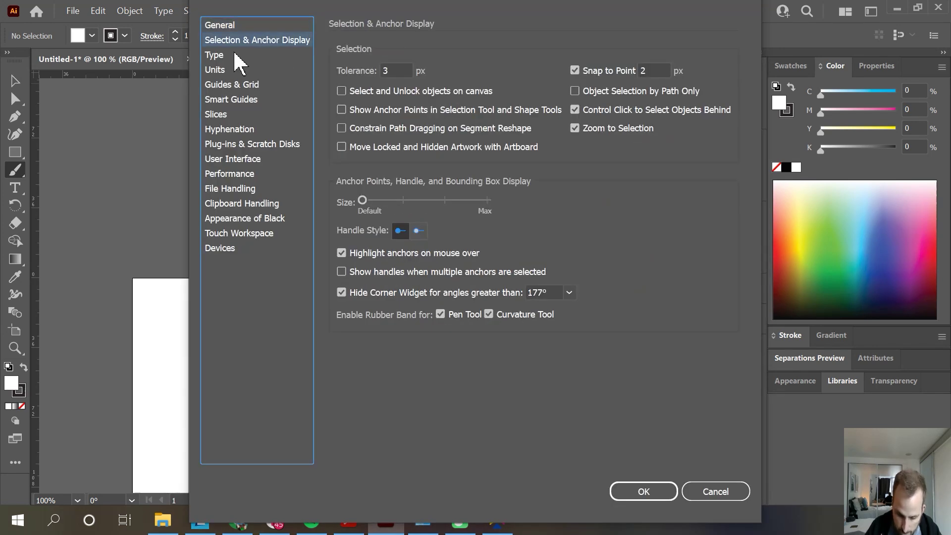
left_click(218, 56)
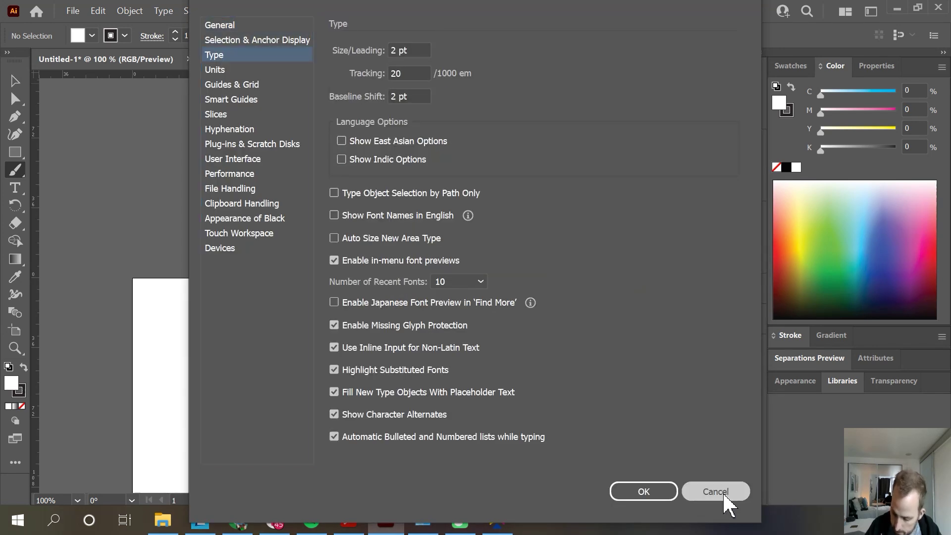
left_click(720, 494)
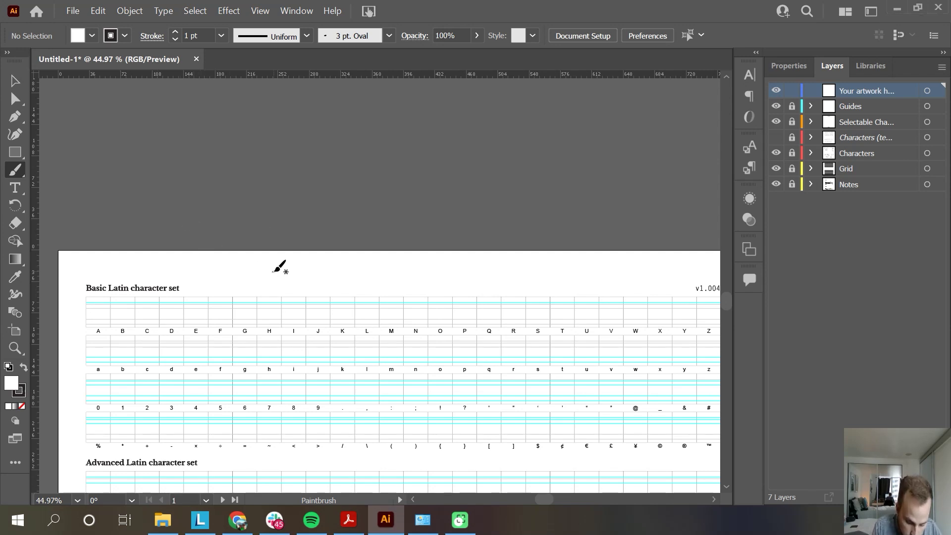
Step: Paint two wavy test strokes above the Basic Latin grid with the 3 pt. Oval brush
mouse_move(211, 274)
left_mouse_down()
mouse_move(356, 277)
mouse_move(441, 254)
left_mouse_up()
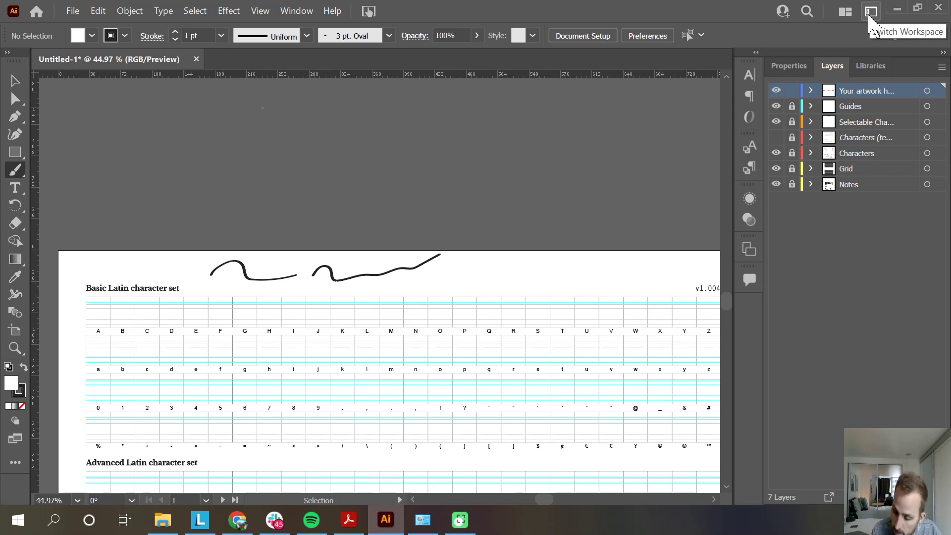
left_click(870, 12)
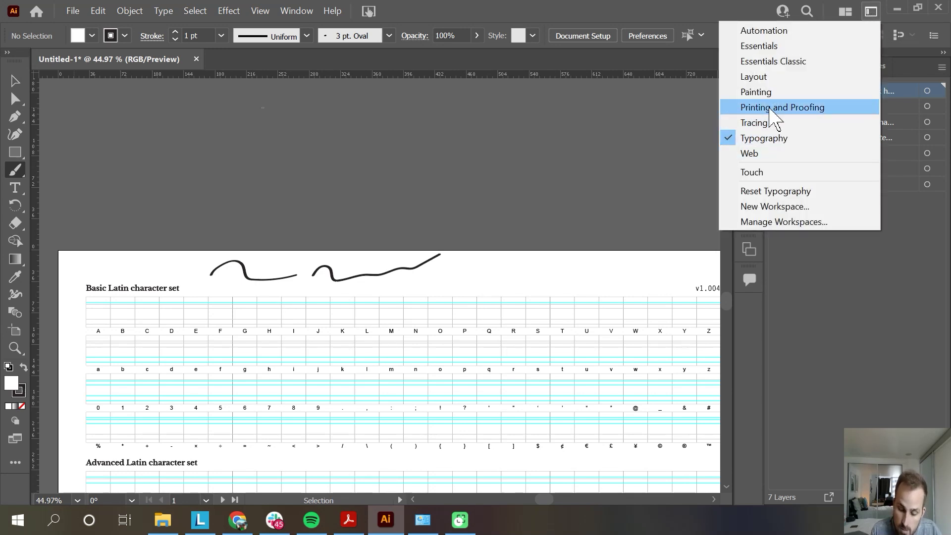
left_click(456, 30)
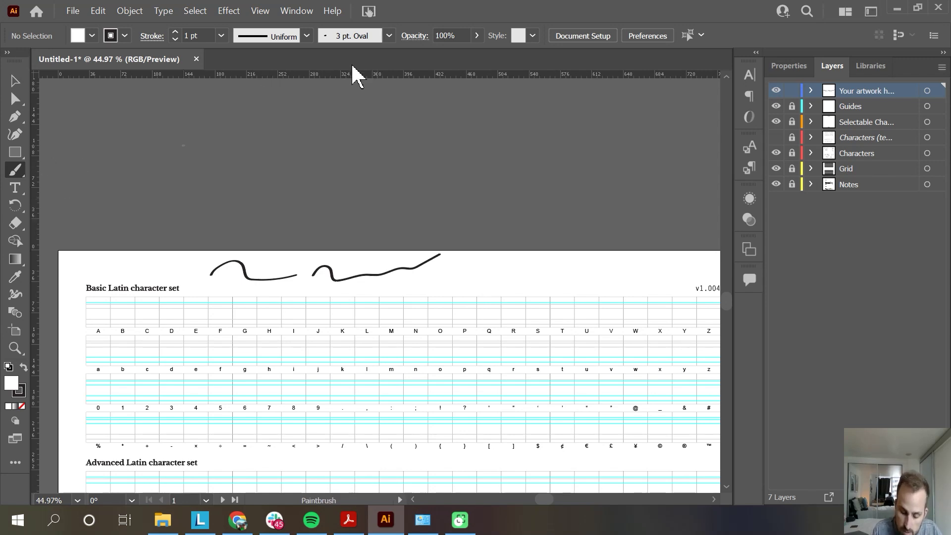
left_click(307, 36)
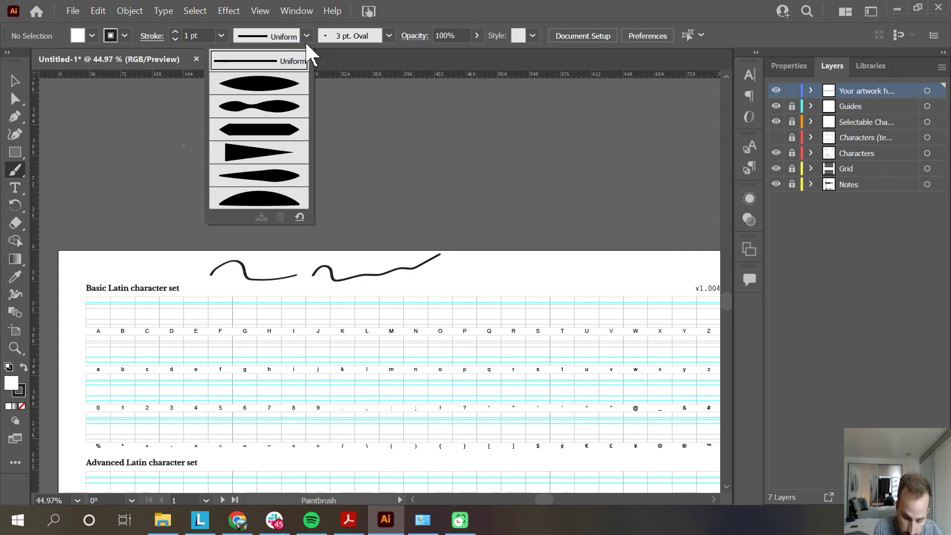
left_click(303, 39)
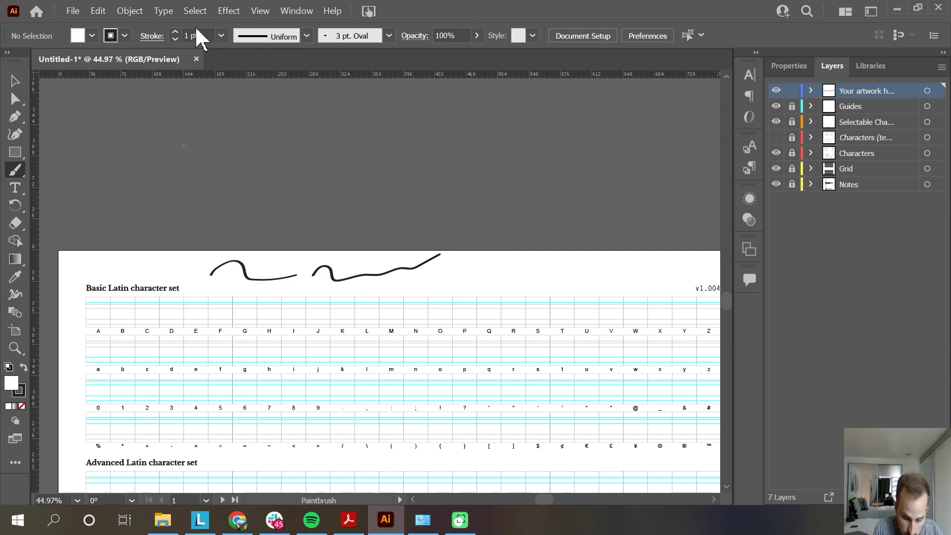
left_click(305, 36)
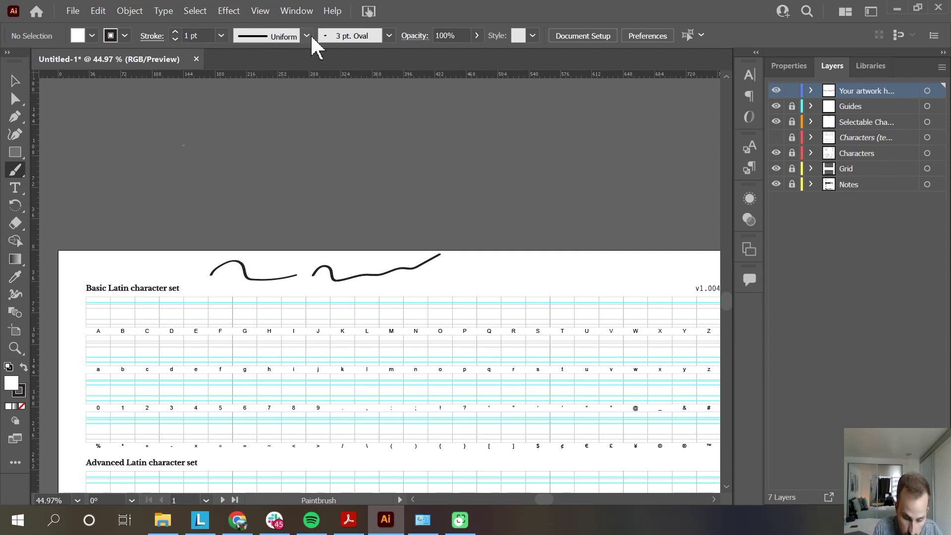
Step: In the brush options of the 3 pt. Oval brush, make the size vary with Pressure
left_click(386, 38)
left_click(388, 37)
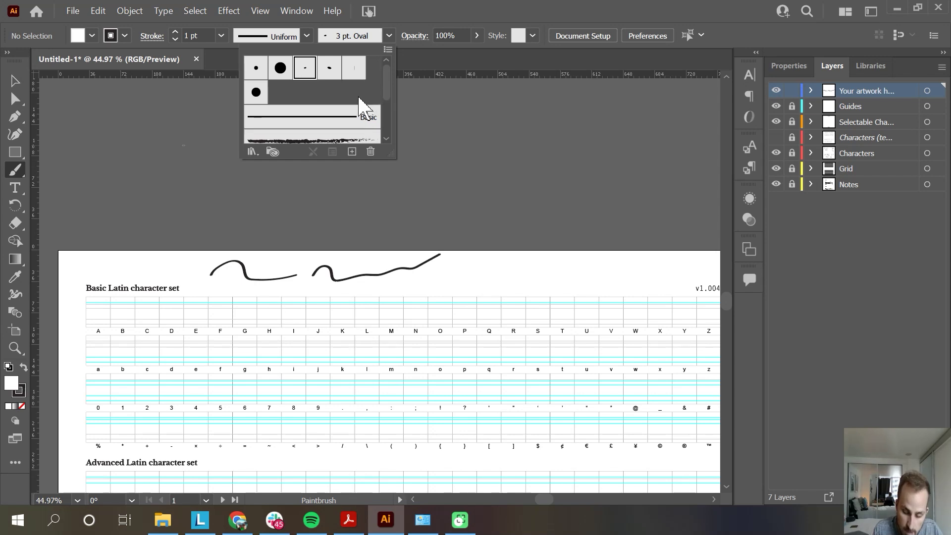
left_click(388, 50)
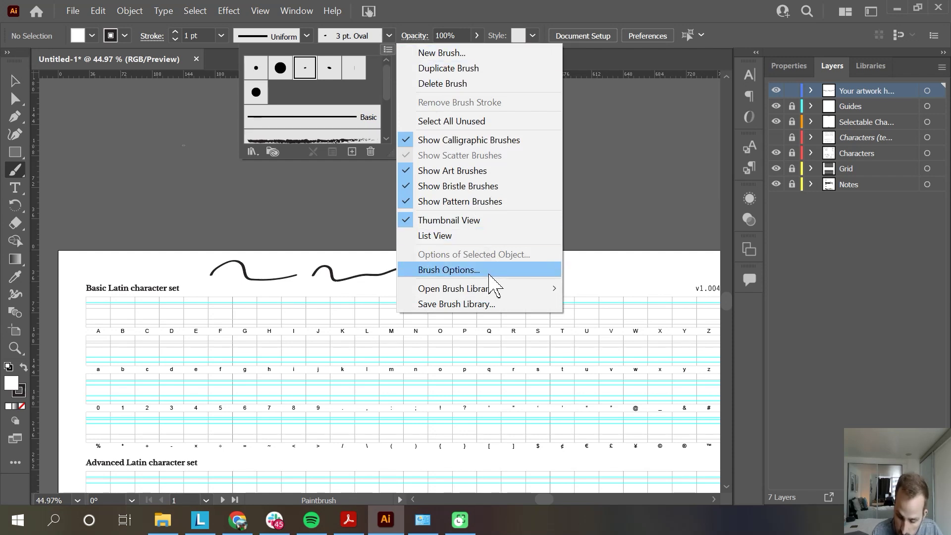
left_click(482, 271)
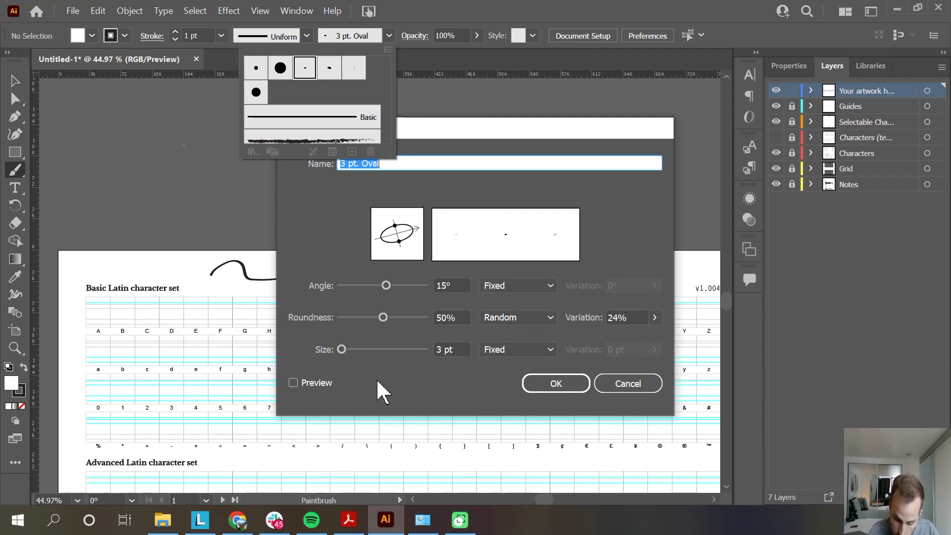
left_click(521, 354)
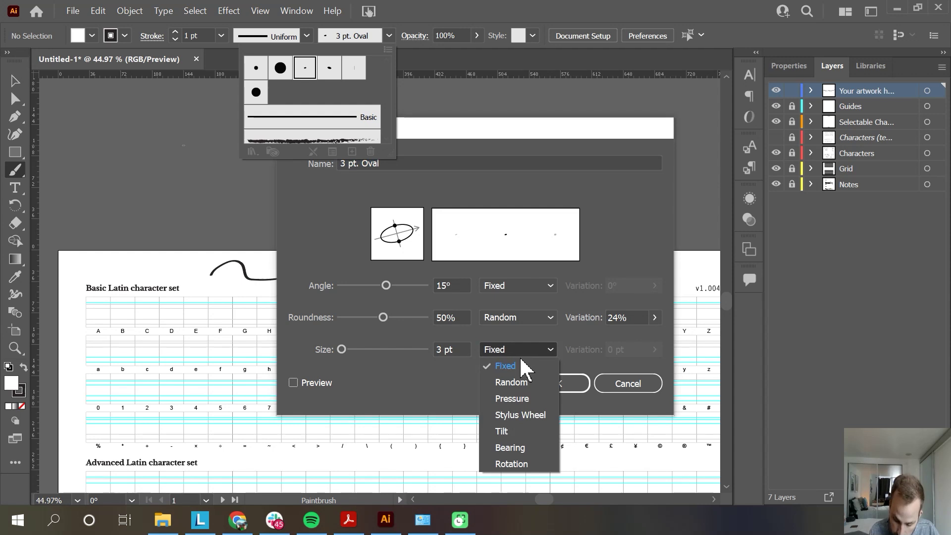
left_click(512, 400)
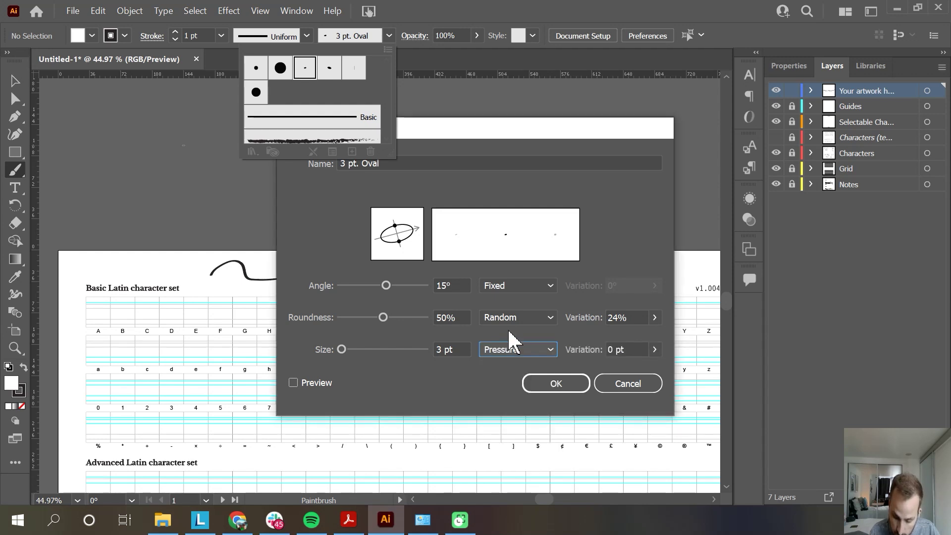
Step: Set the brush's angle to vary with Tilt and its roundness to Fixed, applying the changes to the existing strokes
left_click(547, 327)
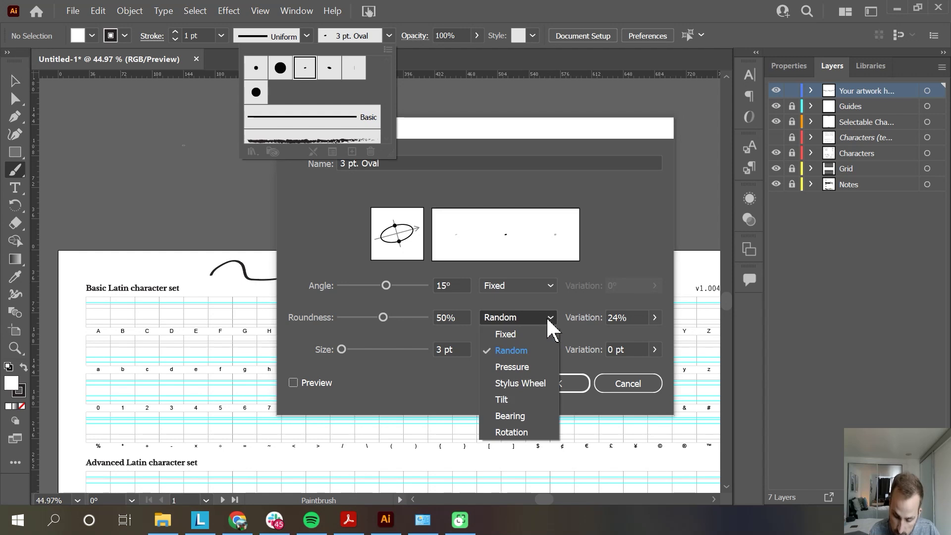
left_click(521, 401)
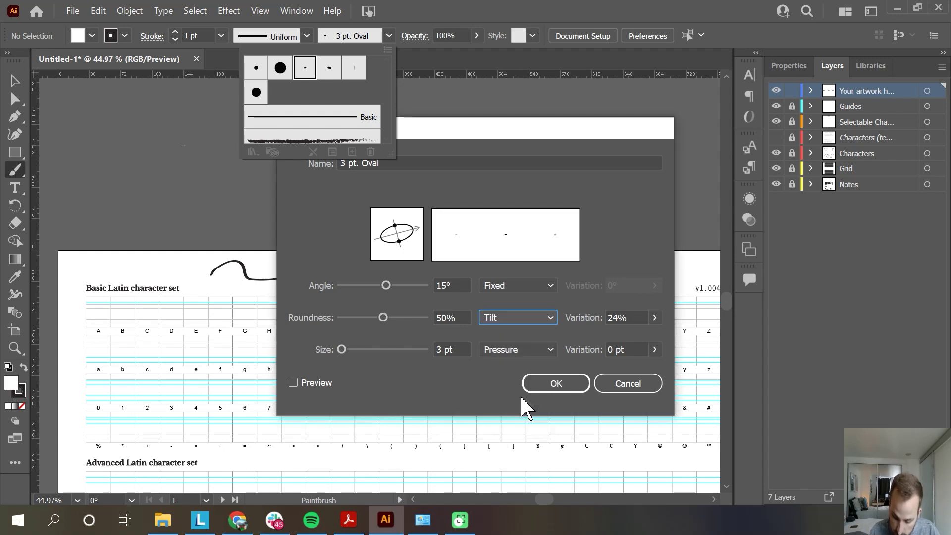
left_click(543, 286)
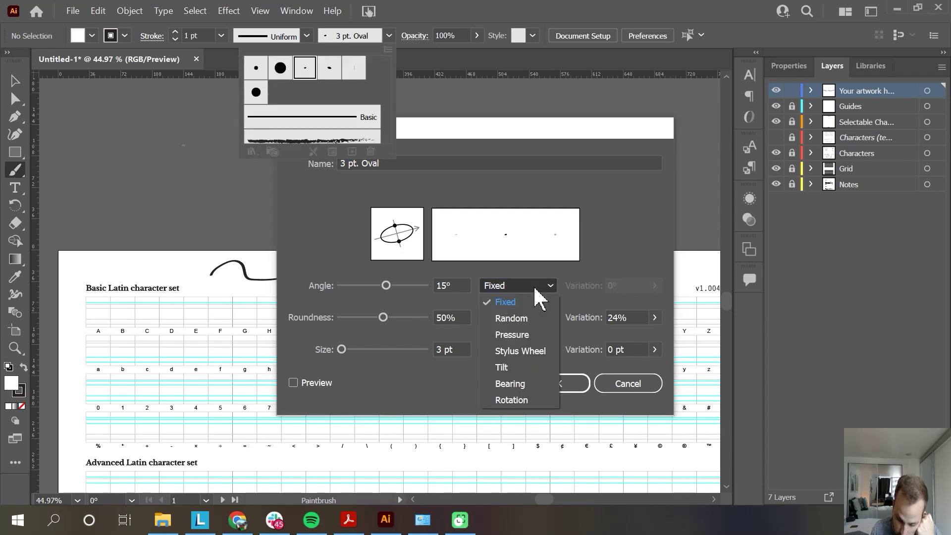
left_click(501, 367)
left_click(536, 319)
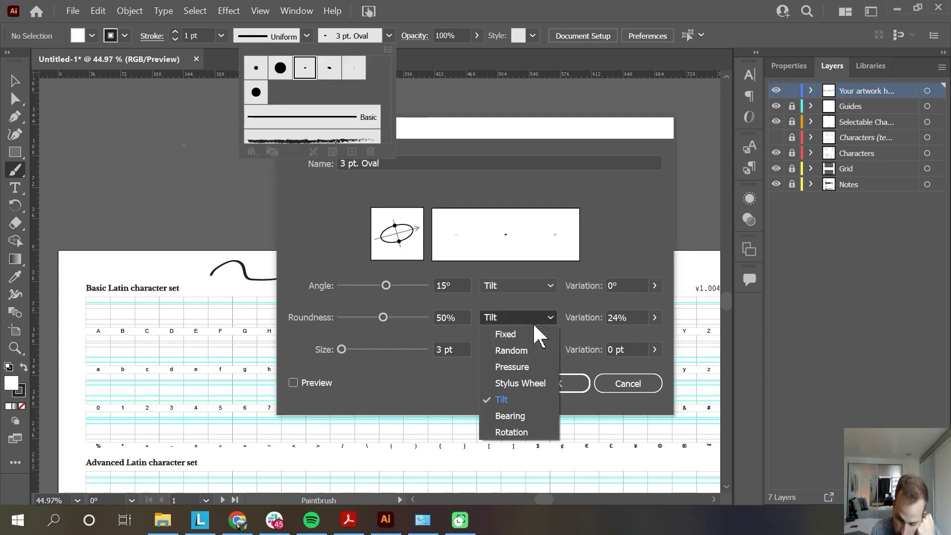
left_click(516, 334)
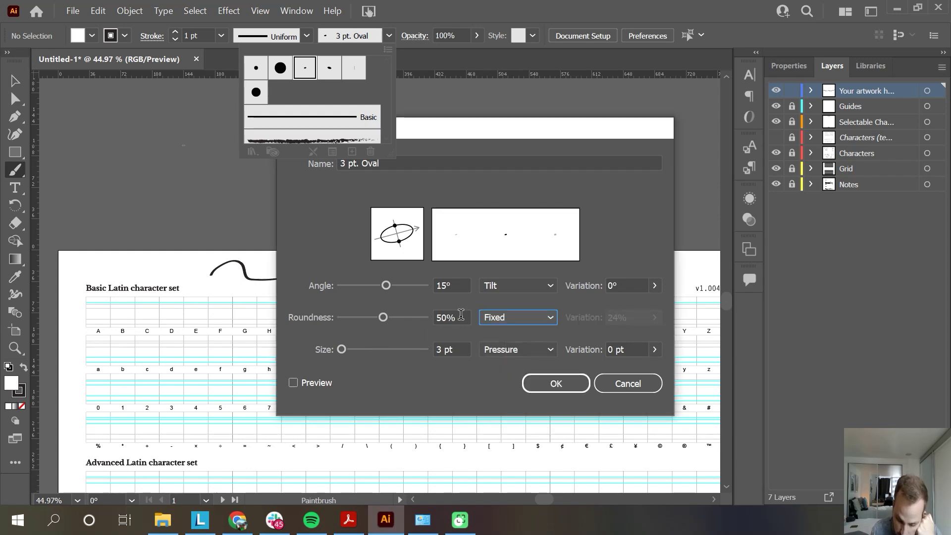
left_click(556, 386)
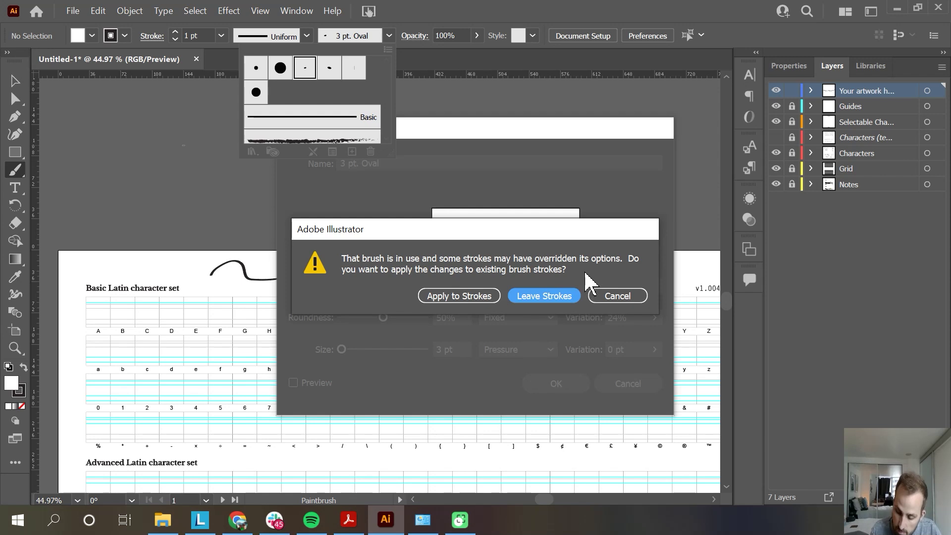
left_click(460, 296)
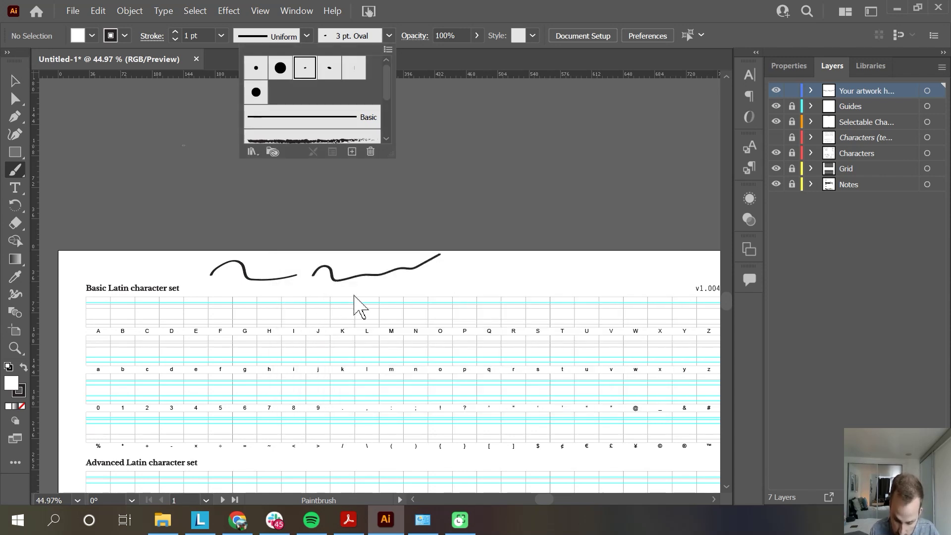
Step: Paint a short trial curve beside the two wavy test strokes and undo it
left_click(448, 282)
left_click_drag(444, 286, 471, 267)
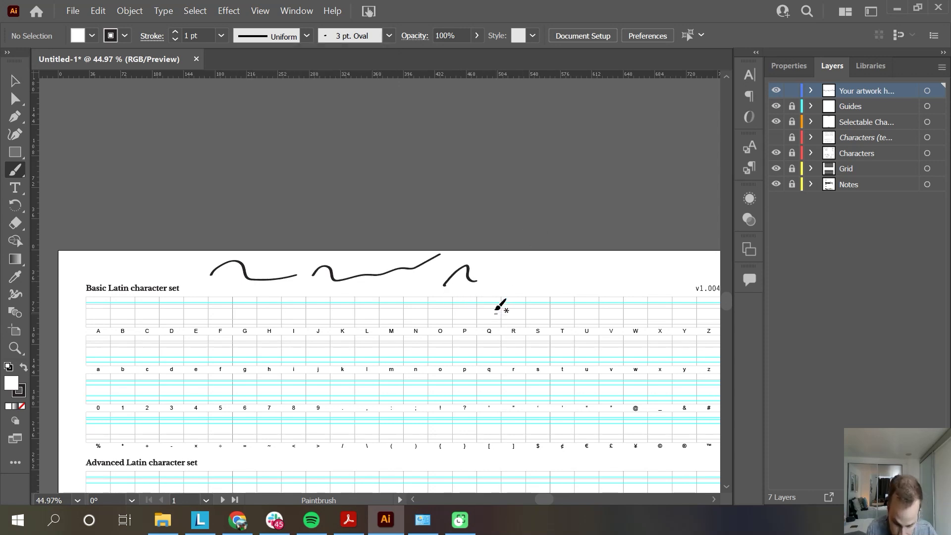
key("ctrl+z")
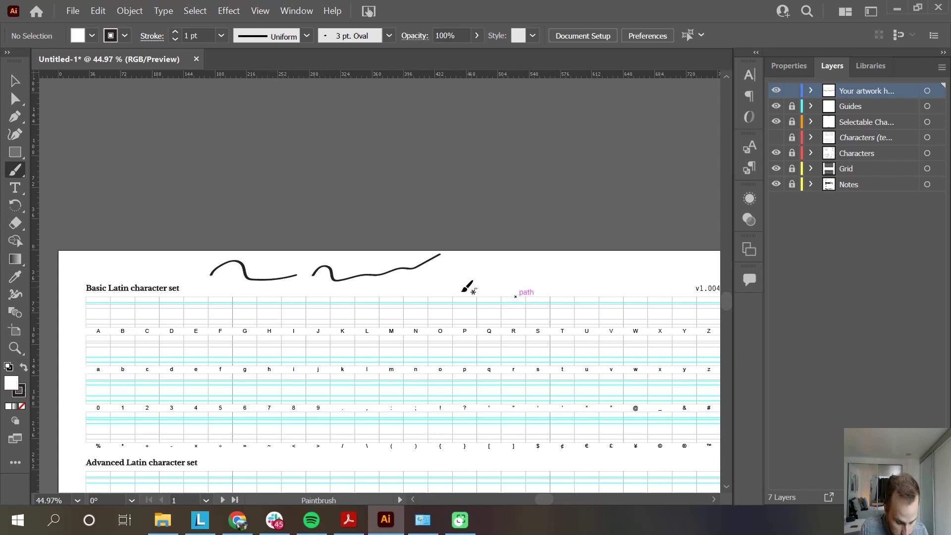
Step: Paint two slanted test strokes with the edited 3 pt. Oval brush in the blank area above the Q to S cells
key("ctrl+plus")
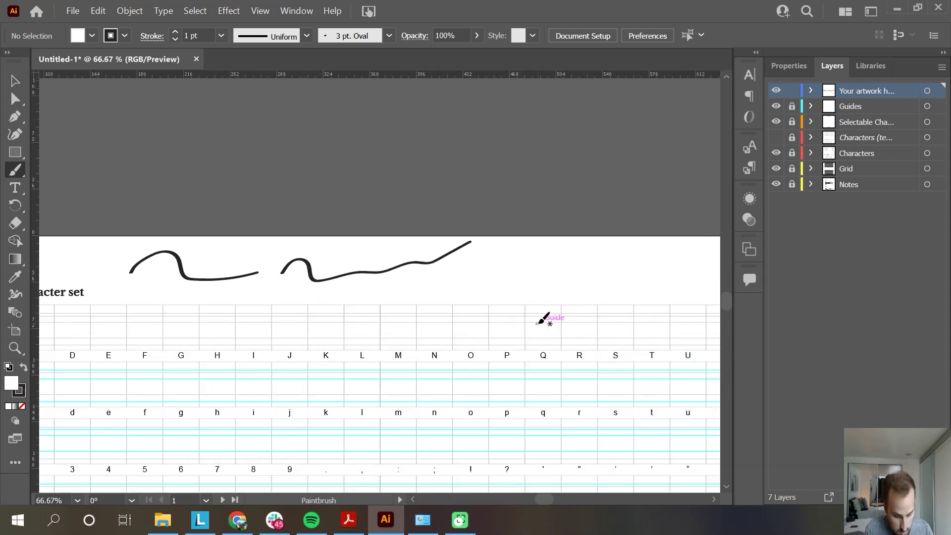
left_click_drag(542, 266, 302, 261)
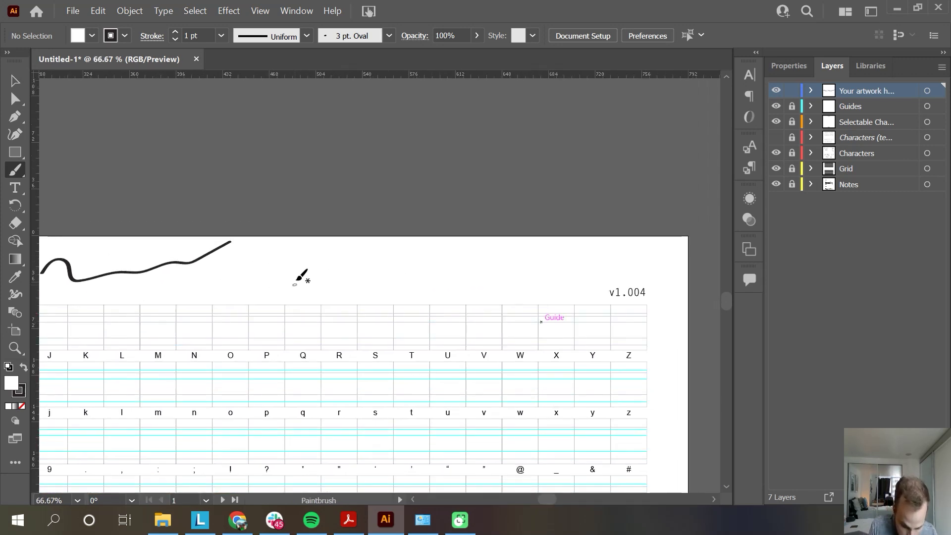
key("ctrl+plus")
key("ctrl+plus")
left_click_drag(227, 300, 265, 237)
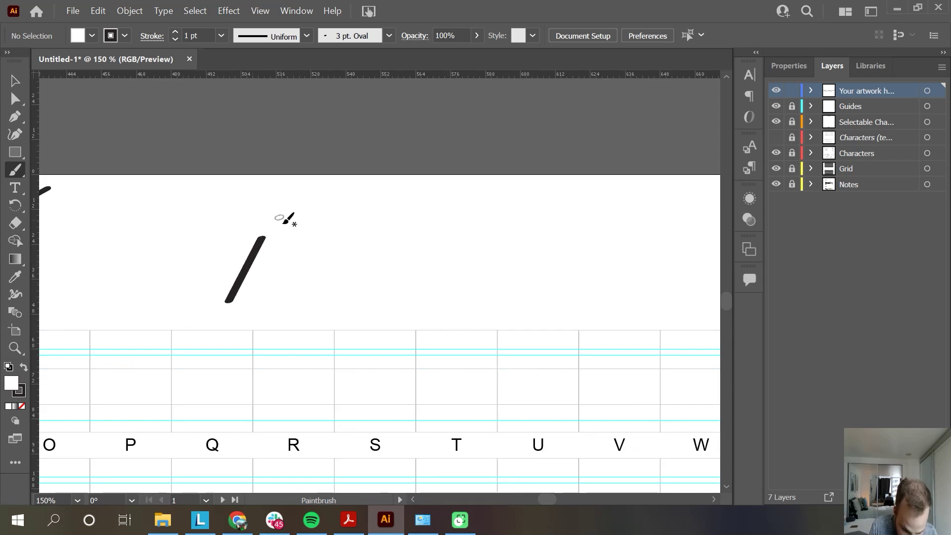
left_click_drag(299, 311, 348, 203)
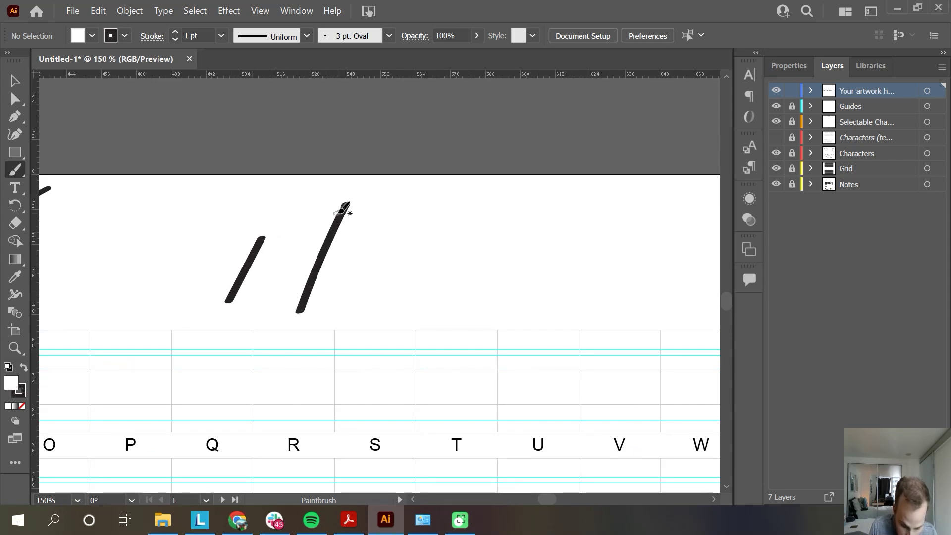
Step: Set the size variation of the 3 pt. Oval brush to 3 pt and apply the change to the existing strokes
left_click(390, 36)
left_click(388, 49)
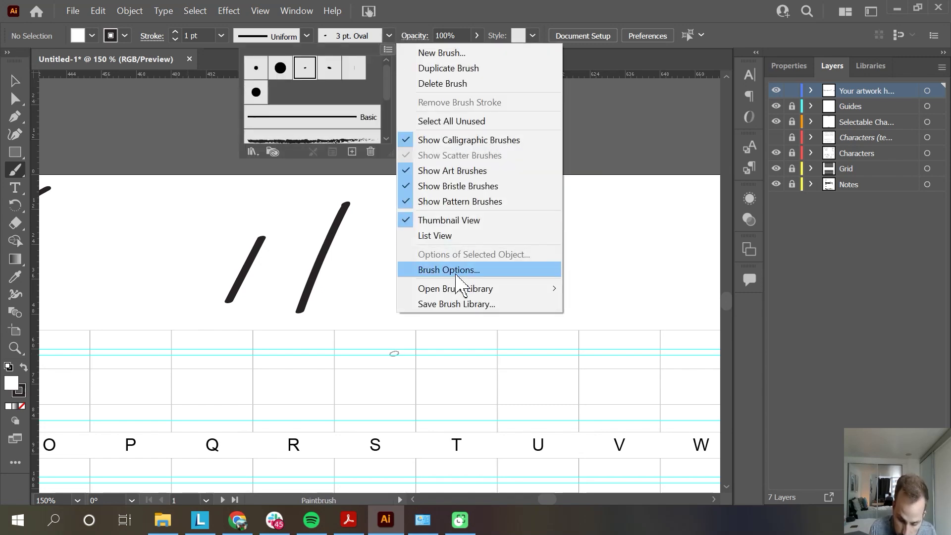
left_click(435, 269)
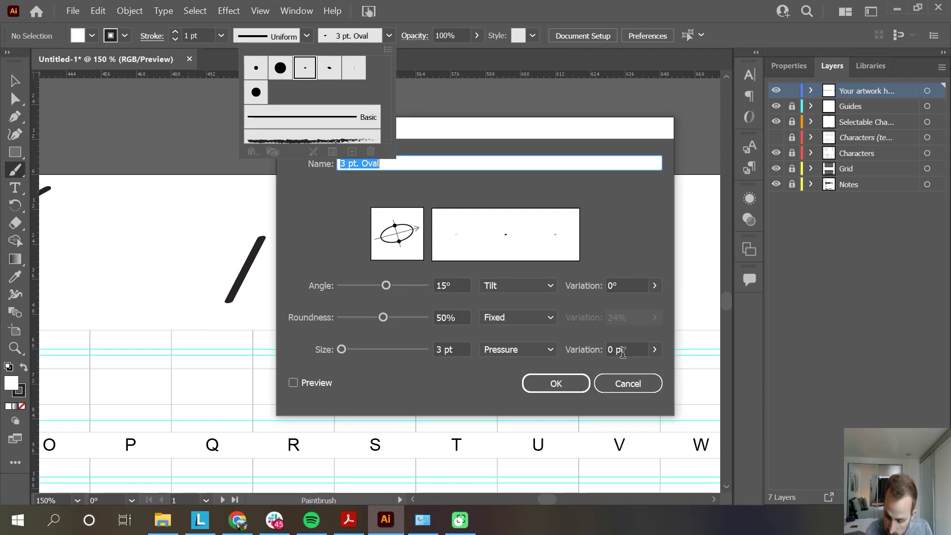
left_click(655, 349)
left_click_drag(616, 373, 674, 381)
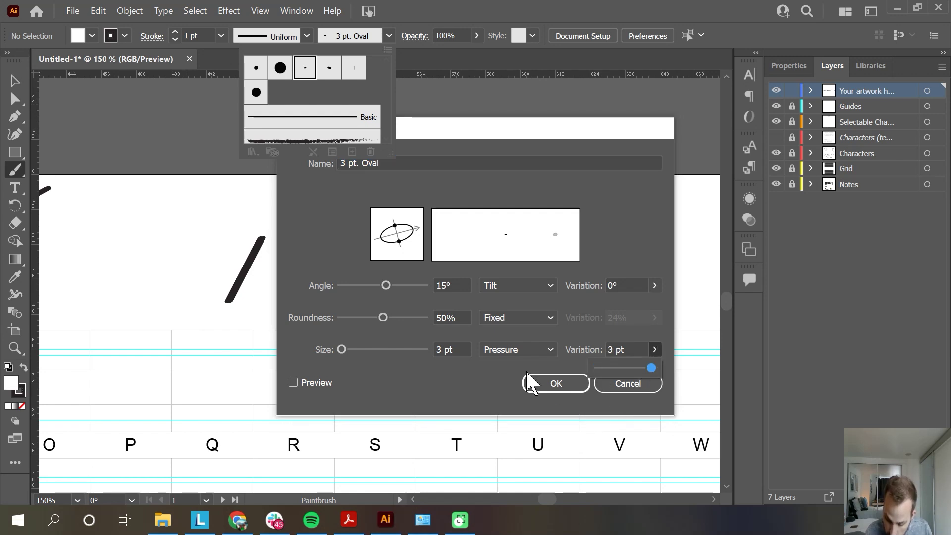
left_click(513, 461)
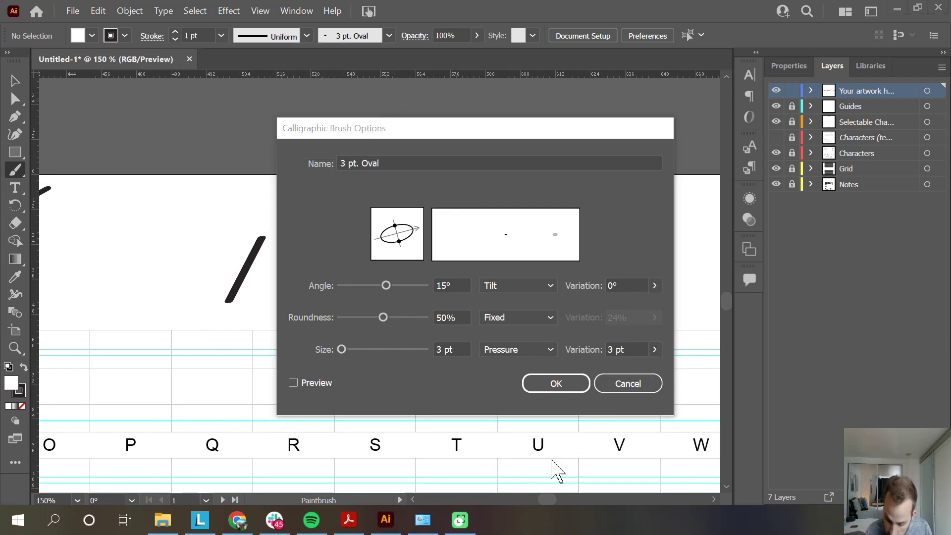
left_click(556, 388)
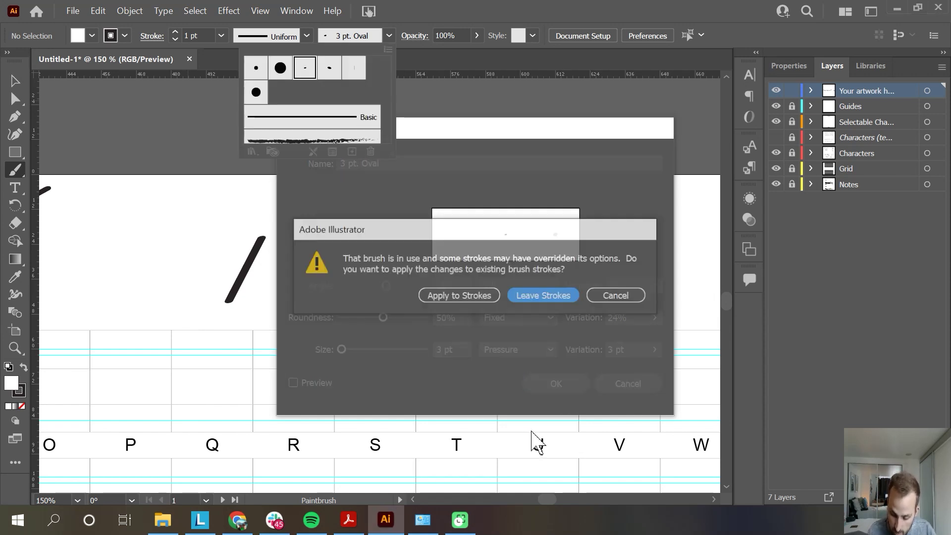
left_click(459, 298)
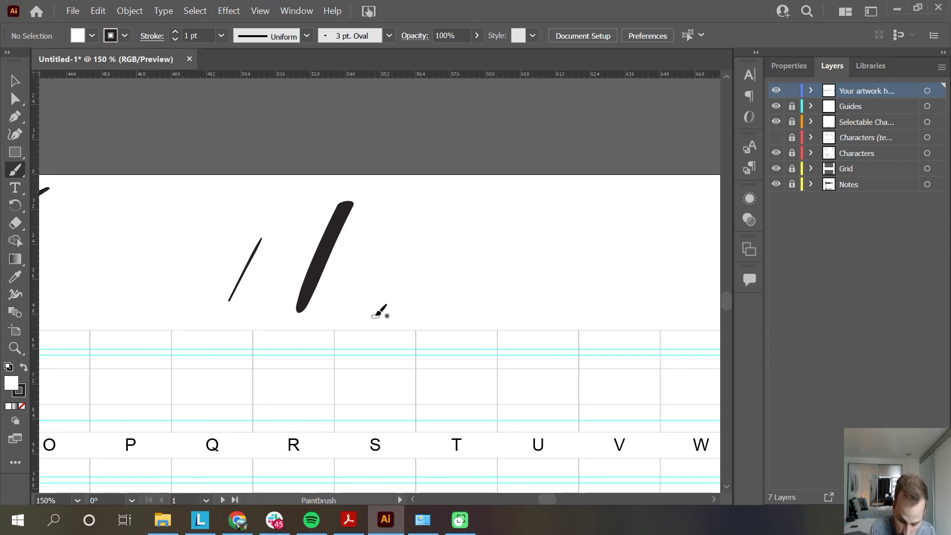
Step: Paint slanted and curved test strokes above the S to U cells, and undo the recent test strokes and brush change
mouse_move(420, 215)
left_mouse_down()
mouse_move(372, 312)
mouse_move(485, 204)
left_mouse_up()
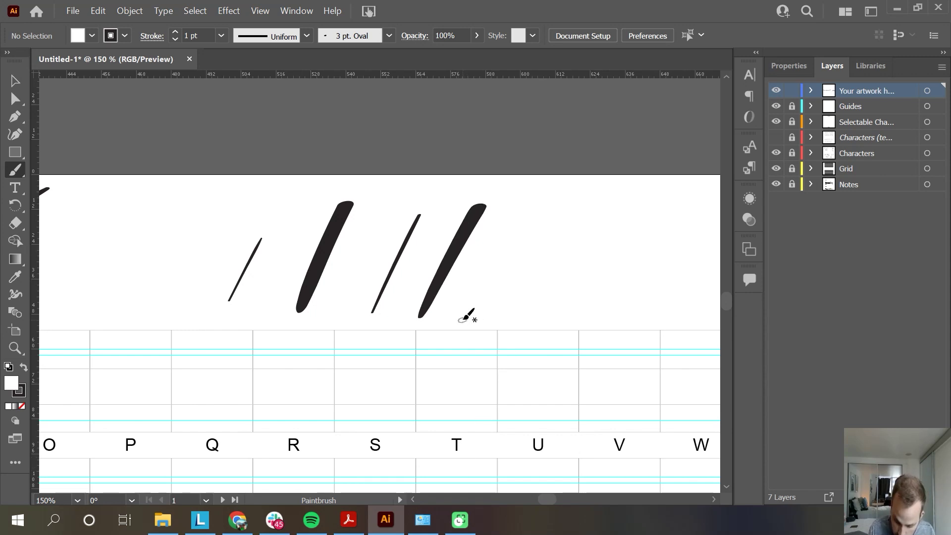
mouse_move(485, 295)
left_mouse_down()
mouse_move(537, 285)
mouse_move(559, 237)
left_mouse_up()
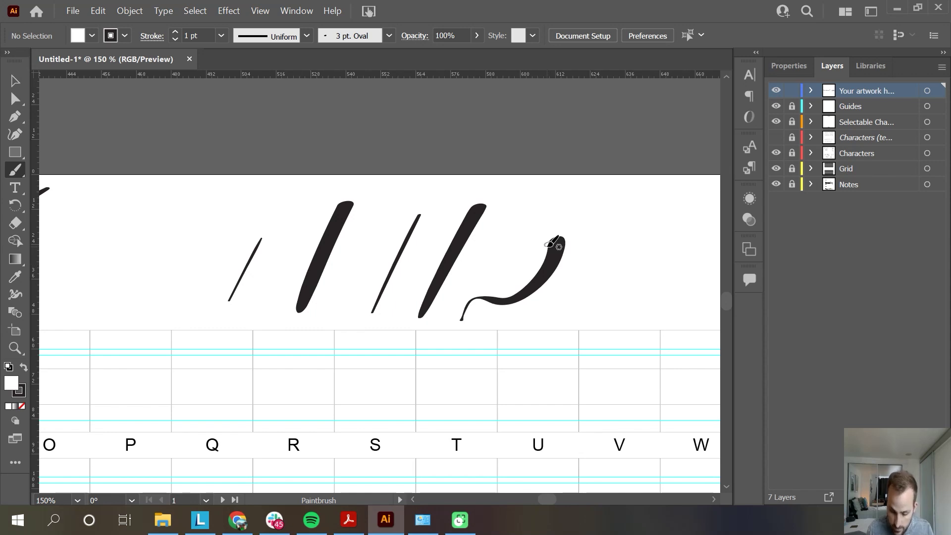
key("ctrl+z")
key("ctrl+z")
key("ctrl+z")
key("ctrl+z")
key("ctrl+z")
key("ctrl+z")
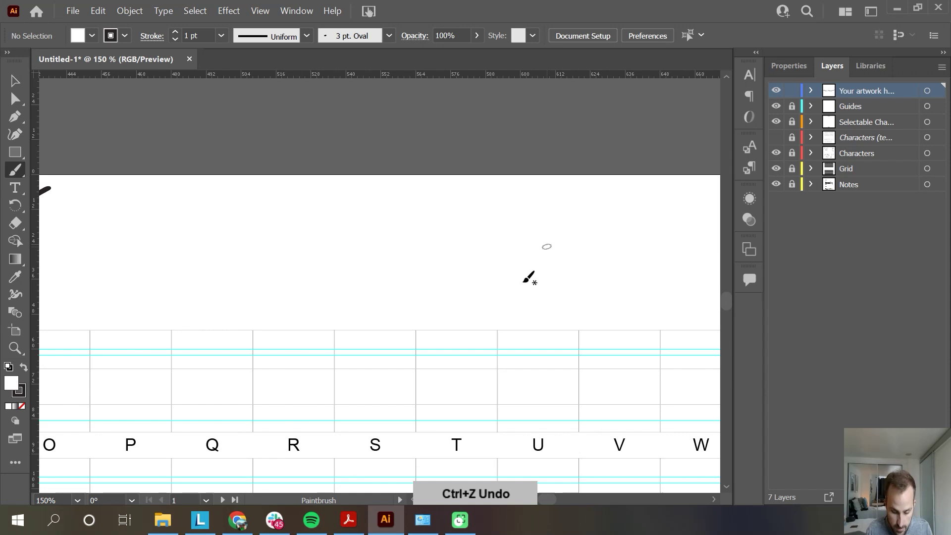
Step: Turn on the visibility of the locked Characters template layer to show the grey reference letters in the A to F cells
key("ctrl+minus")
key("ctrl+minus")
key("ctrl+minus")
key("ctrl+minus")
key("ctrl+minus")
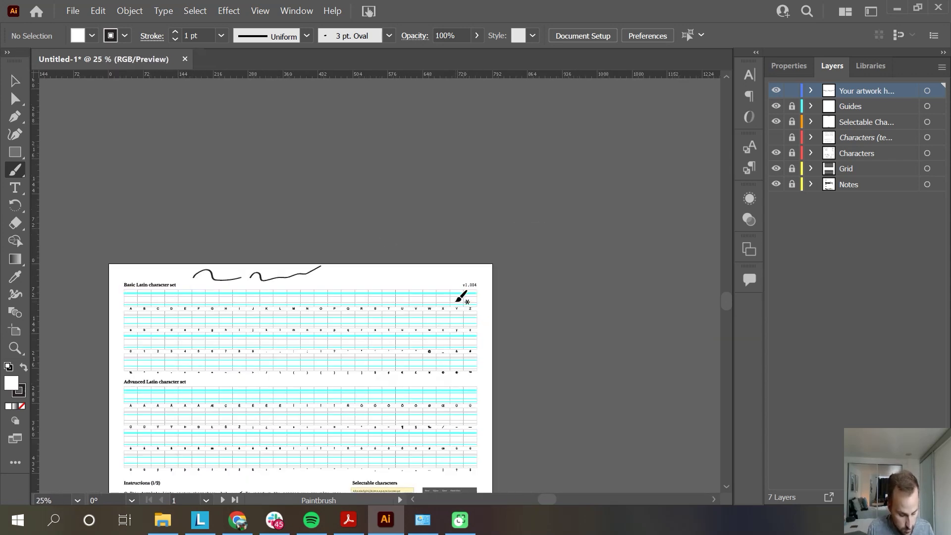
key("alt")
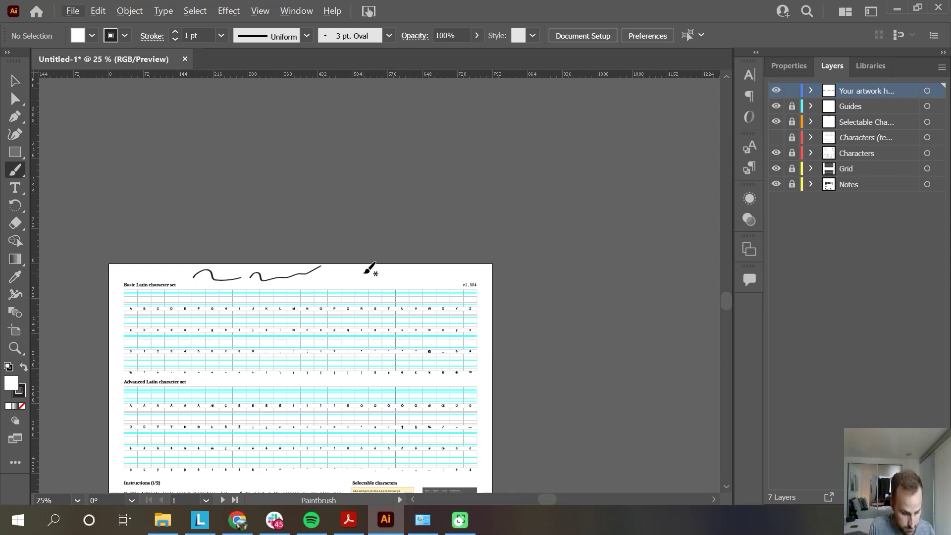
key("space")
left_click_drag(177, 279, 346, 274)
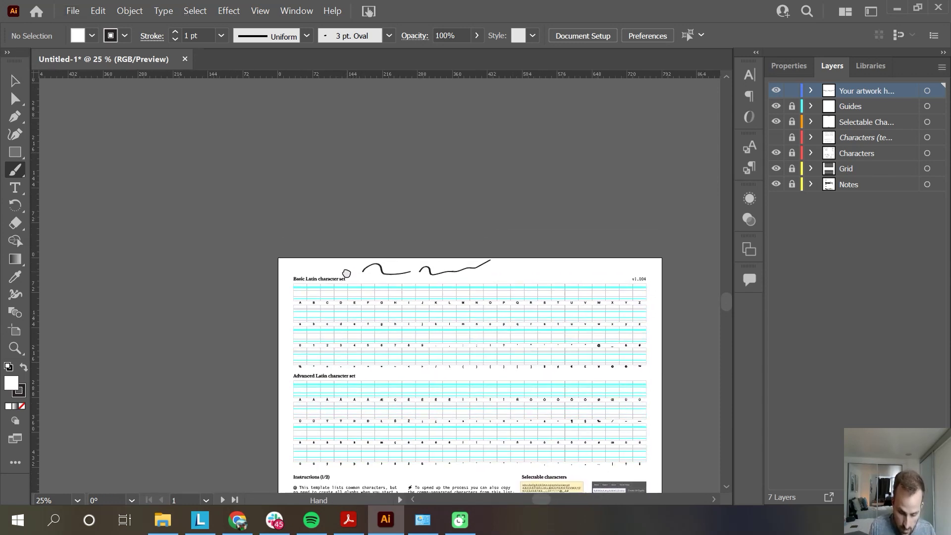
key("ctrl+1")
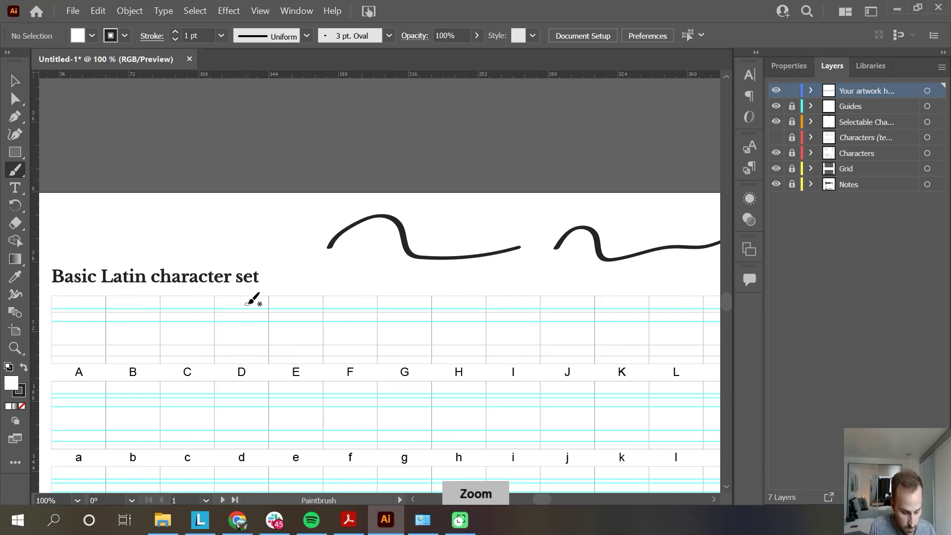
key("ctrl+equal")
key("space")
left_click_drag(191, 287, 509, 226)
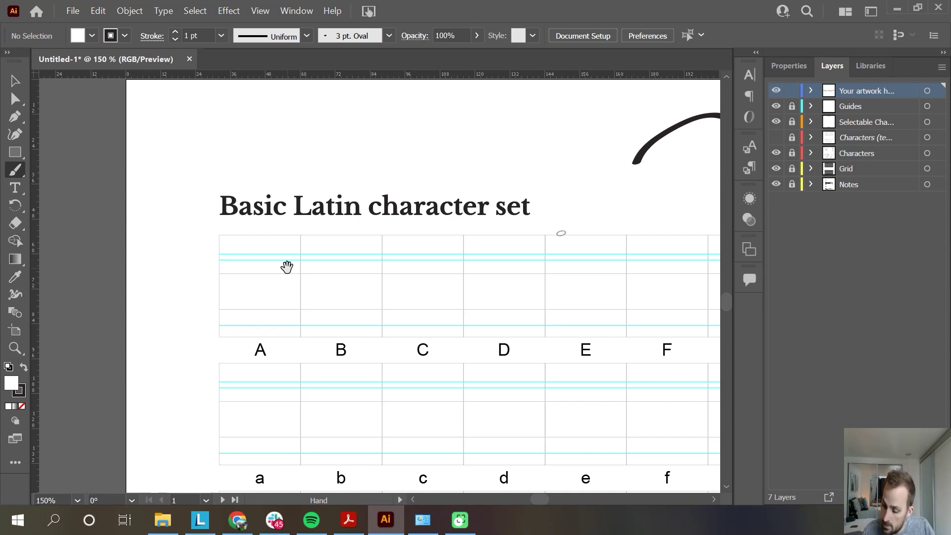
left_click(777, 137)
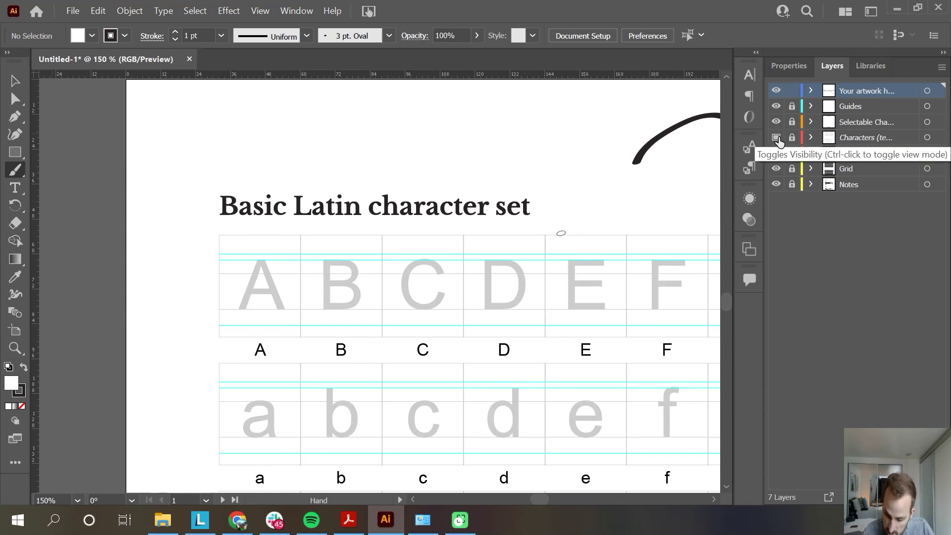
left_click(776, 138)
left_click(777, 138)
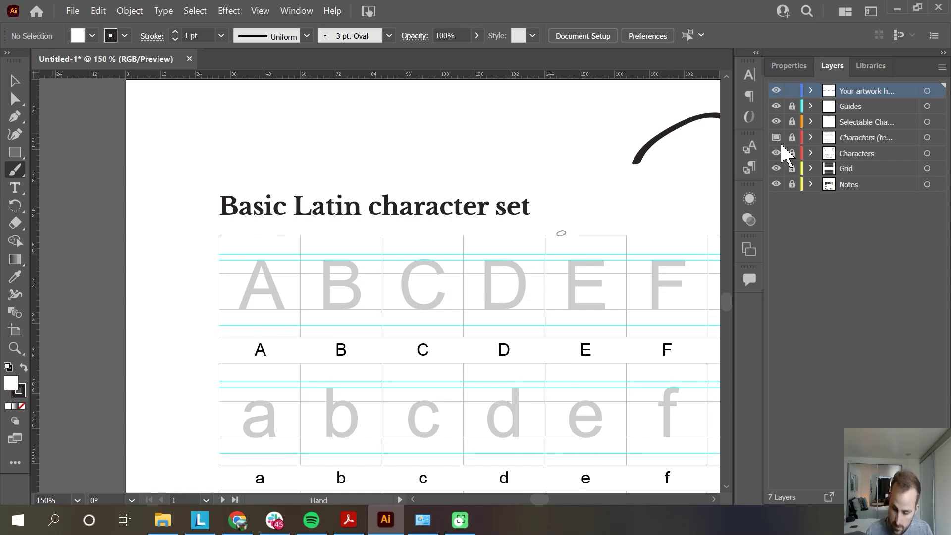
Step: Try to change the opacity of the Characters template layer and return the value to 100%
left_click(850, 138)
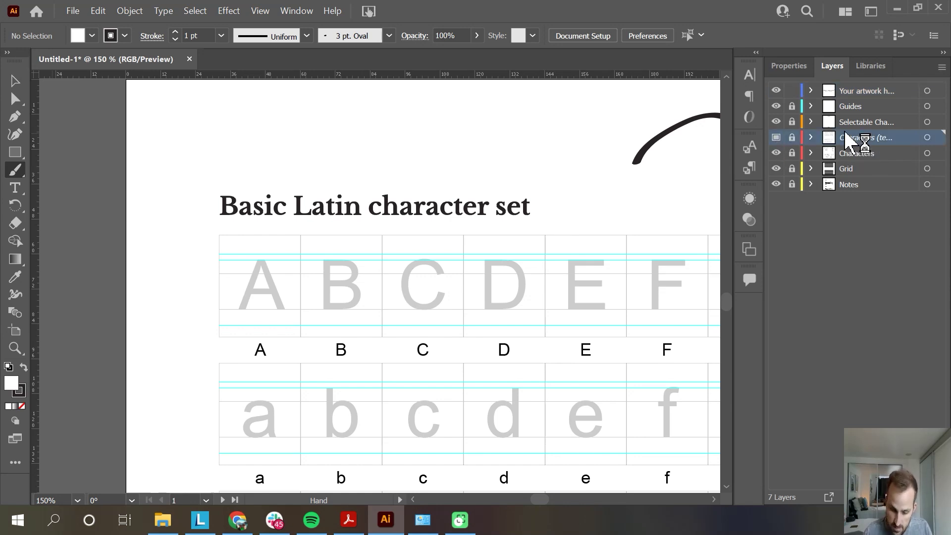
left_click(476, 35)
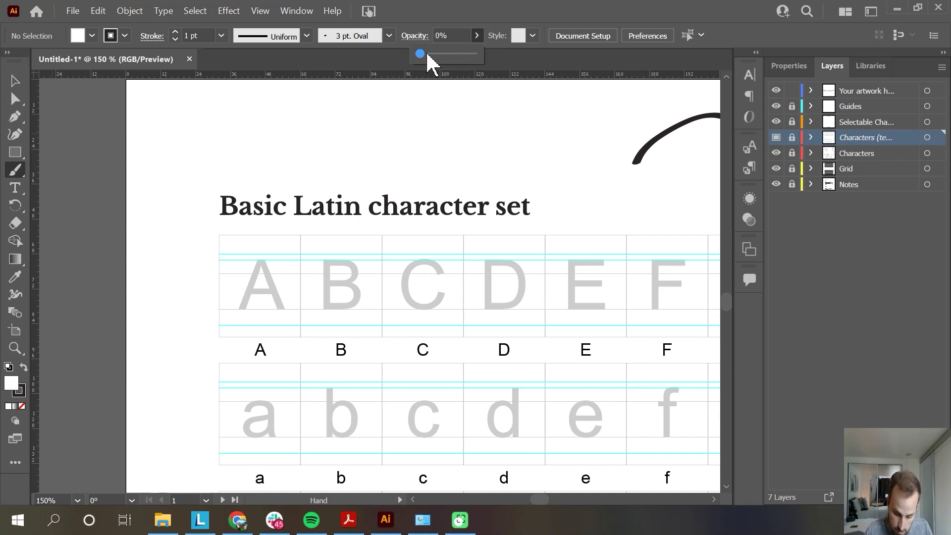
left_click_drag(430, 54, 526, 64)
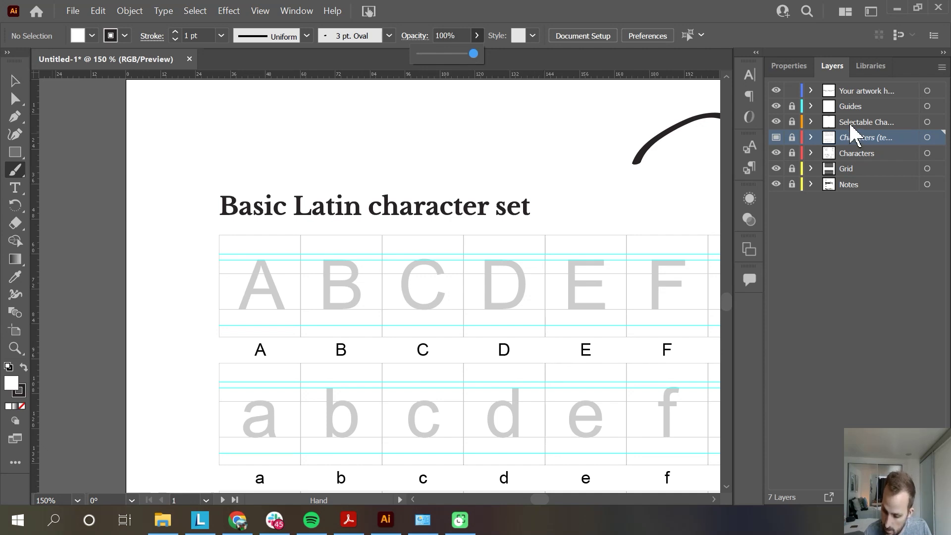
left_click(902, 141)
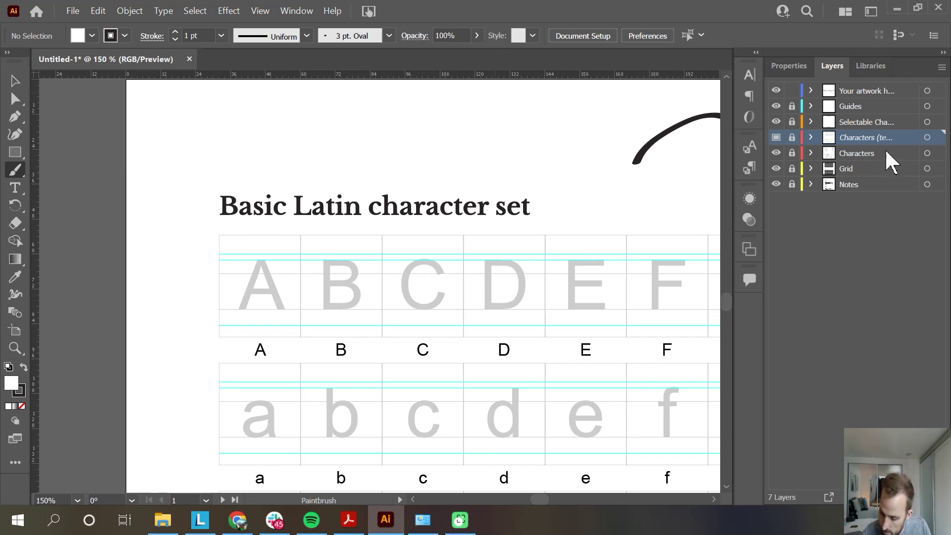
Step: Expand the Characters template layer, select its Latin and Cyrillic sublayers together, and try to change their opacity
left_click(811, 137)
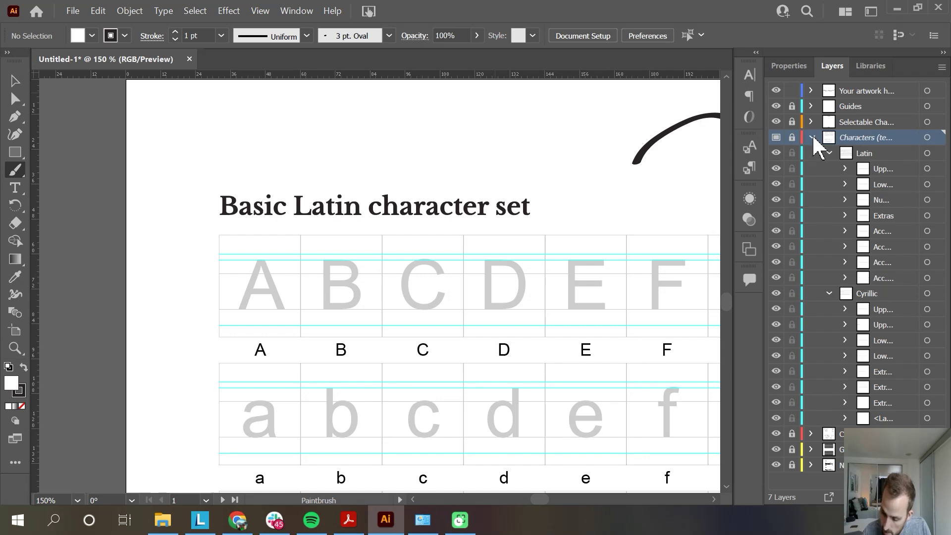
left_click(852, 153)
left_click(820, 417)
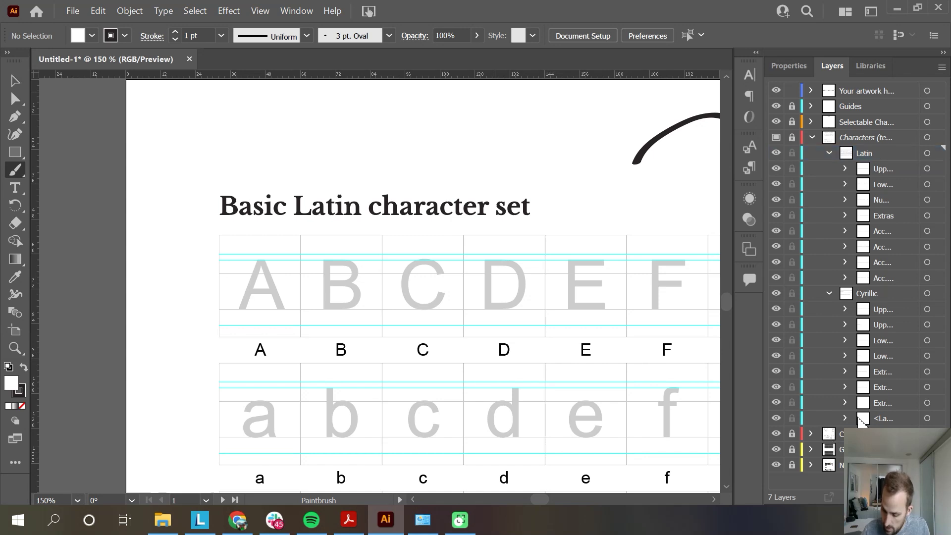
left_click(868, 153)
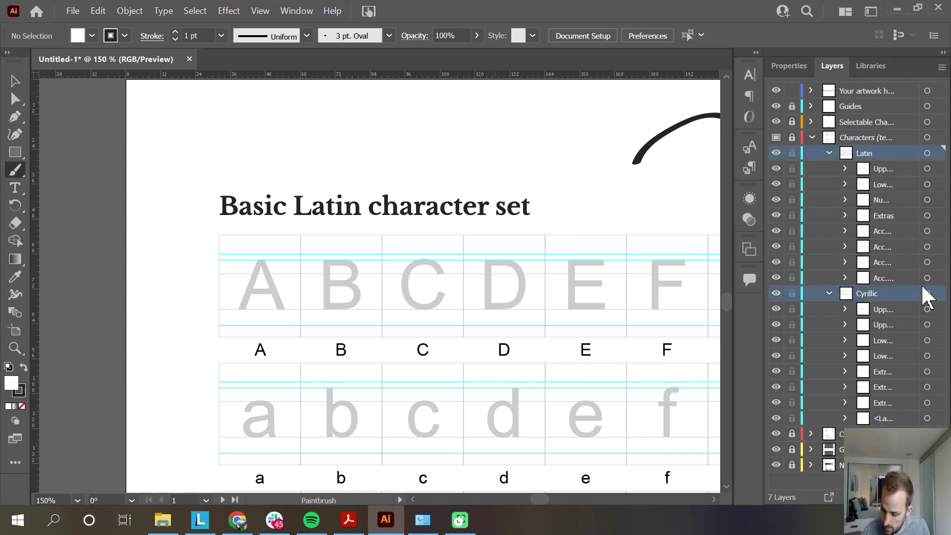
left_click(892, 414)
left_click(870, 291)
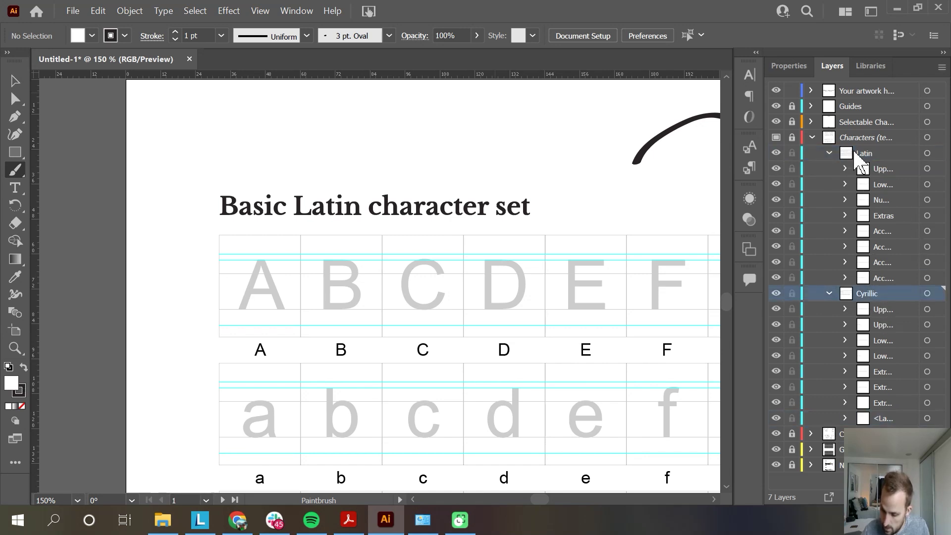
left_click(855, 153, "shift")
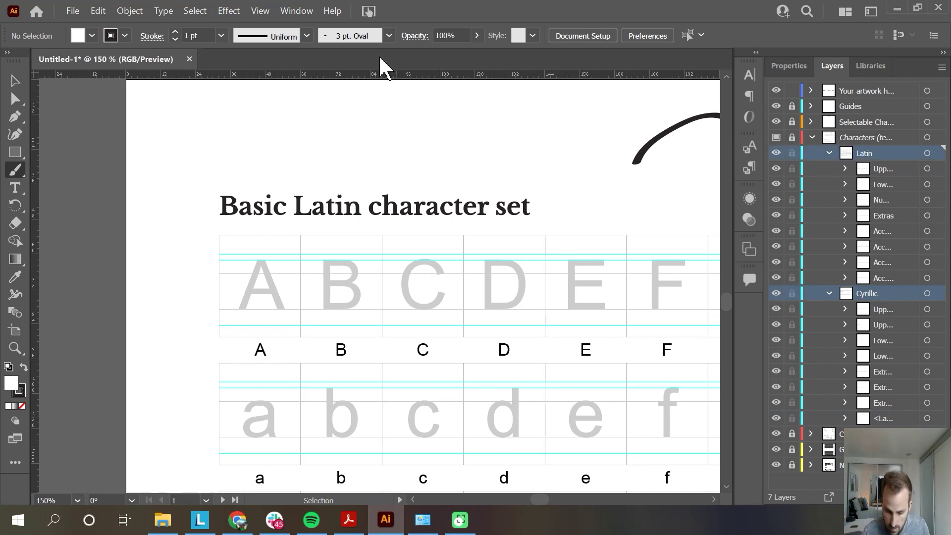
left_click(476, 35)
left_click_drag(432, 53, 484, 34)
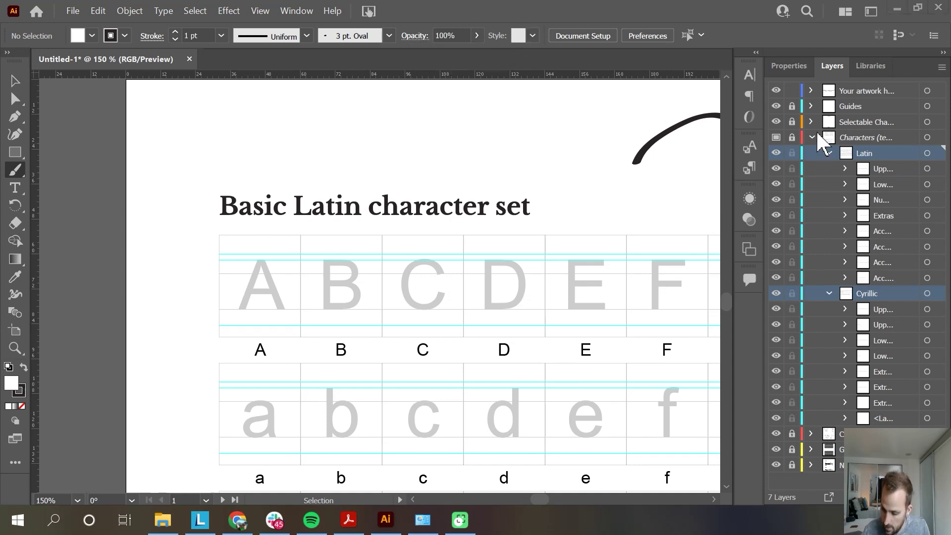
Step: Collapse the Latin and Cyrillic sublayers and make the topmost artwork layer active for drawing
left_click(829, 153)
left_click(829, 169)
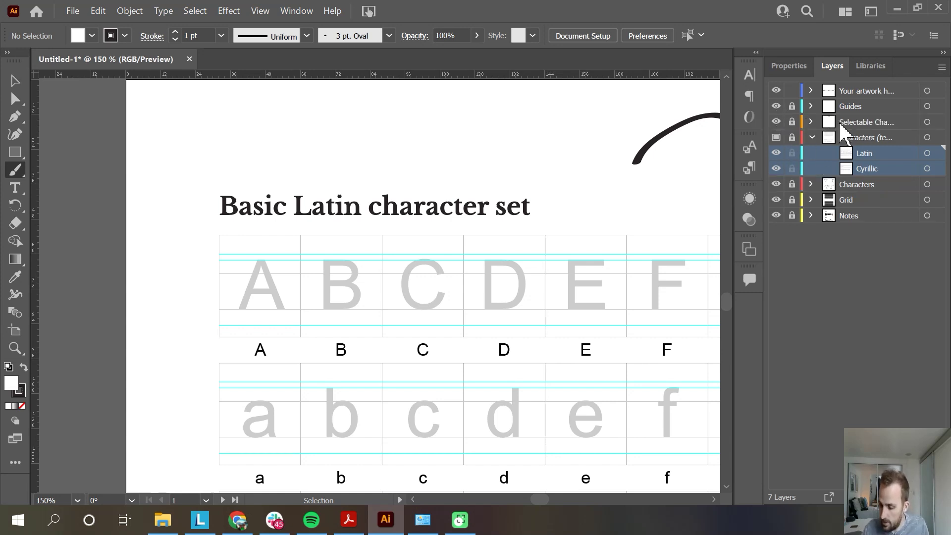
left_click(840, 93)
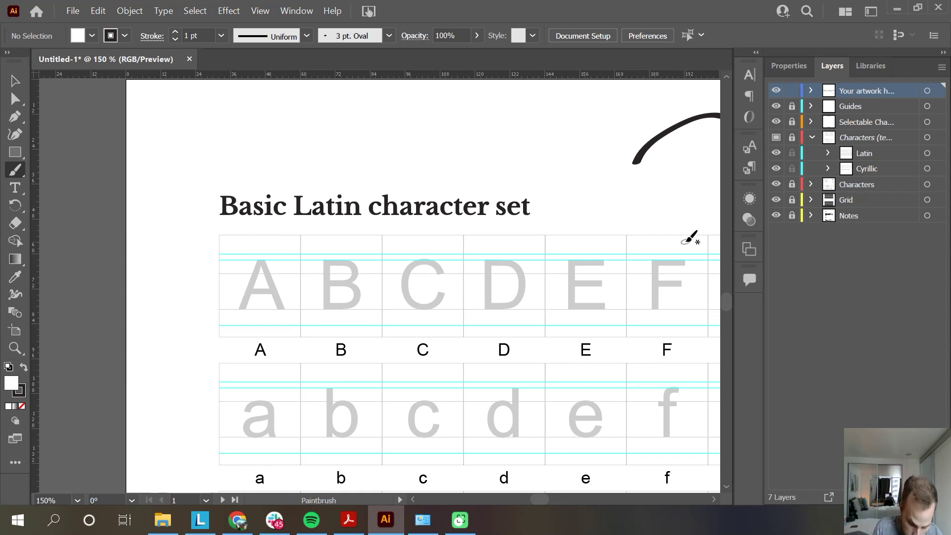
Step: Paint a trial diagonal stroke along the first leg of the template letter A and undo it
left_click_drag(235, 308, 262, 265)
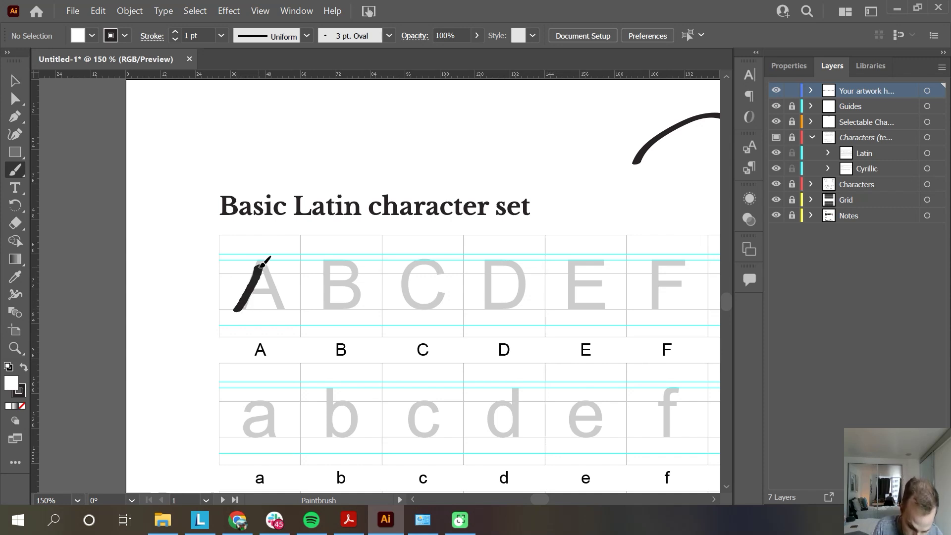
key("ctrl+z")
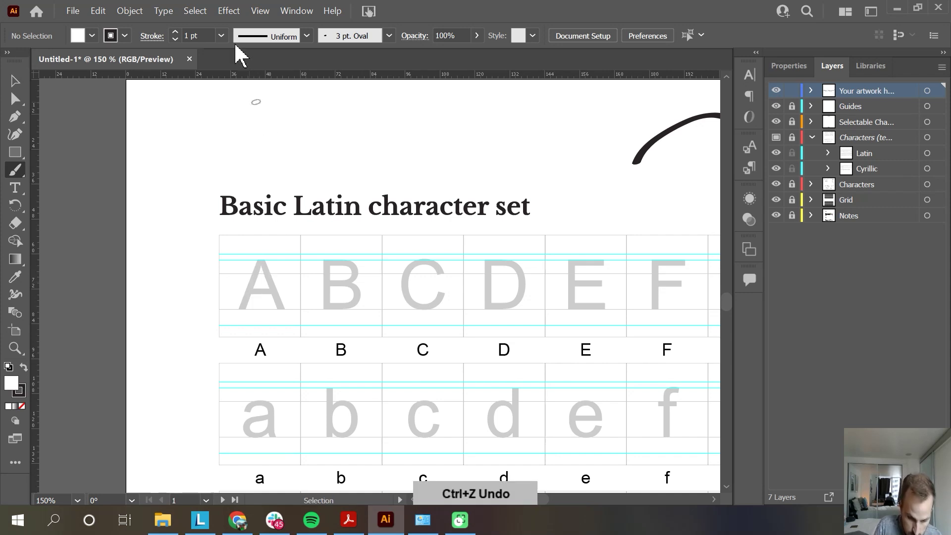
left_click(221, 35)
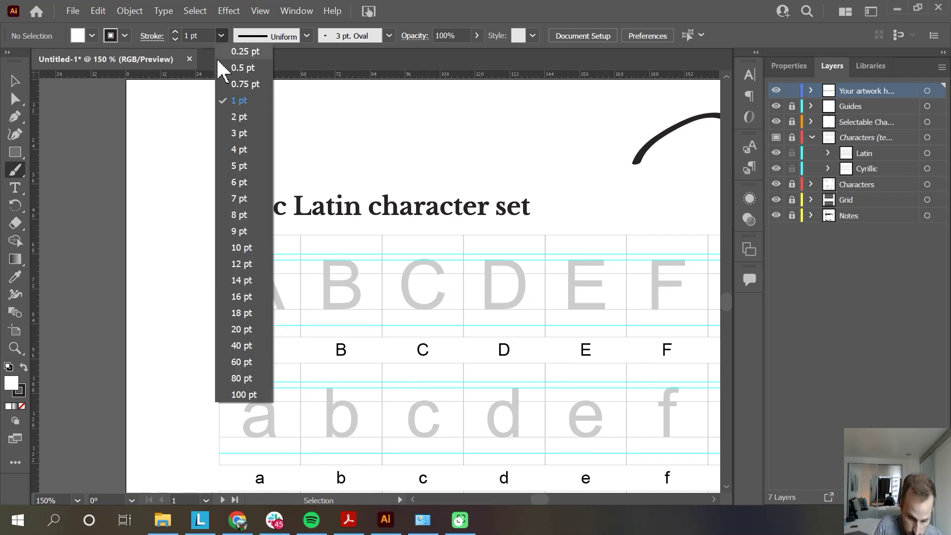
left_click(388, 38)
left_click(389, 37)
left_click(390, 36)
Step: Paint two short slanted trial strokes above the Basic Latin character set heading, undoing each one
left_click_drag(271, 181, 298, 136)
key("ctrl+z")
left_click_drag(306, 173, 327, 132)
key("ctrl+z")
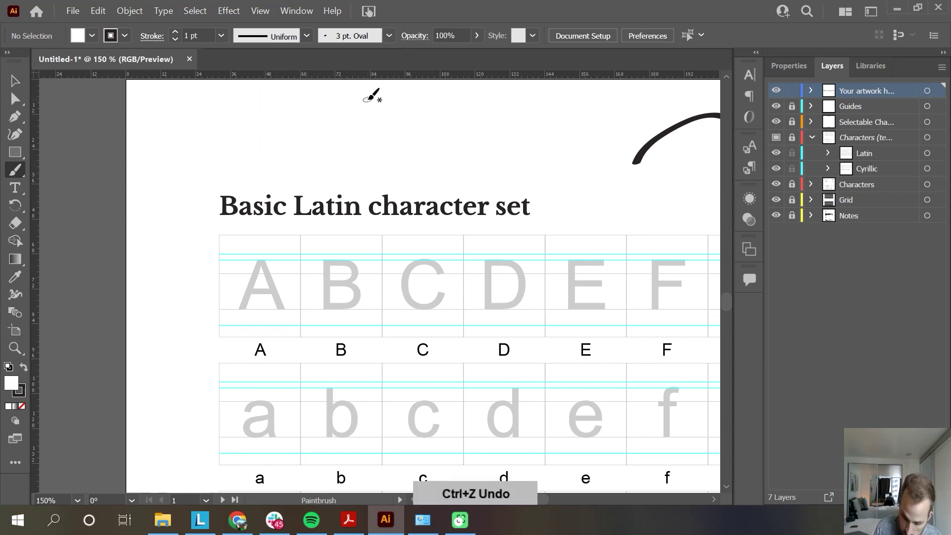
Step: Set the 3 pt. Oval calligraphic brush's size to 1 pt and apply the change to the existing strokes
left_click(389, 36)
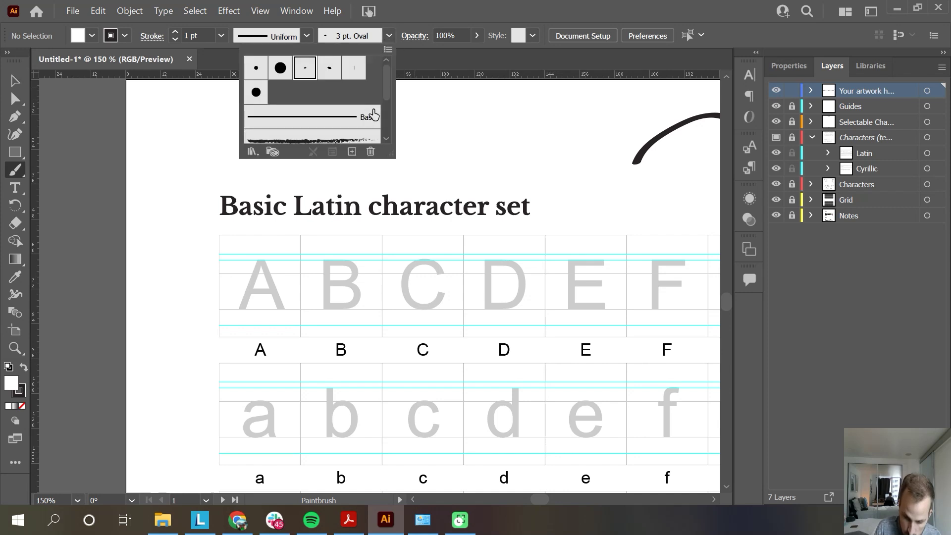
left_click(388, 49)
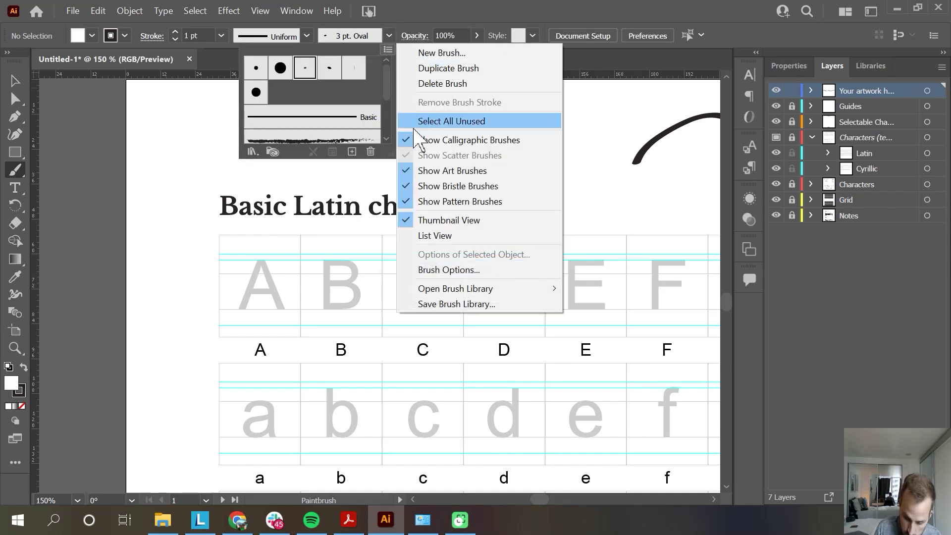
left_click(469, 270)
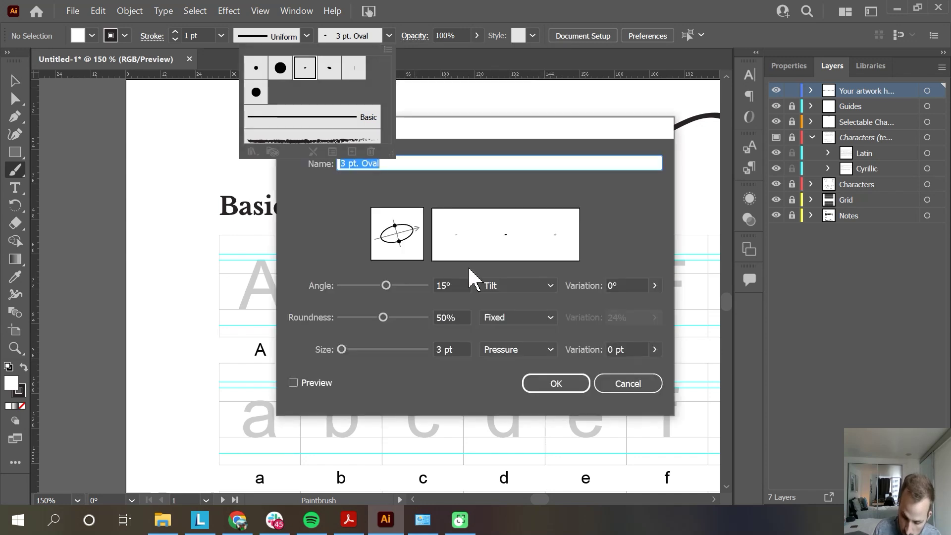
mouse_move(341, 349)
left_mouse_down()
mouse_move(332, 350)
mouse_move(340, 356)
left_mouse_up()
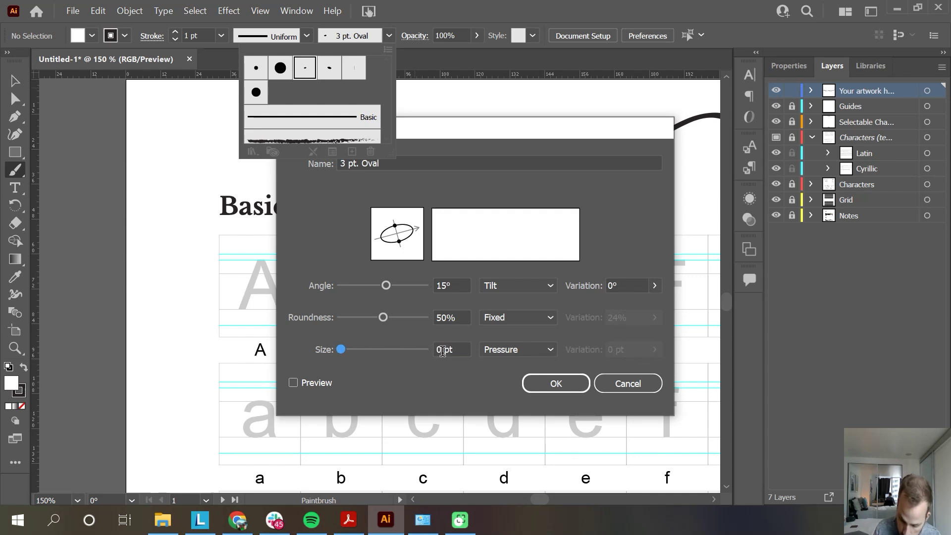
left_click_drag(340, 349, 342, 350)
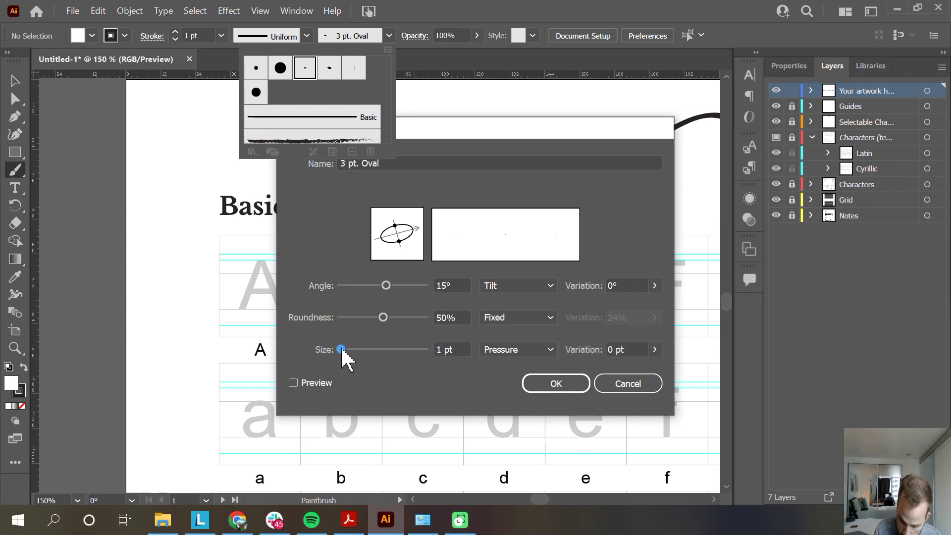
left_click(556, 385)
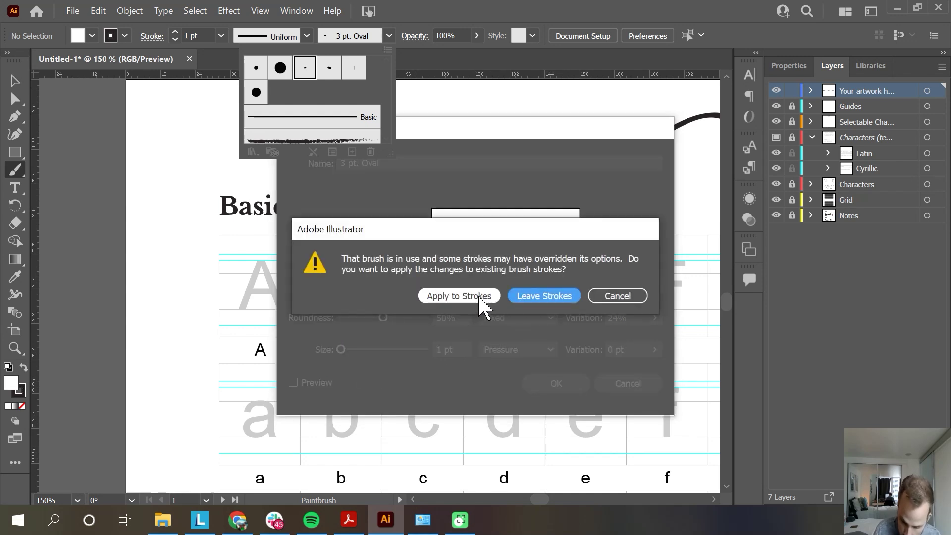
left_click(475, 296)
Step: Paint trial strokes along both legs of the template letter A and undo each one
left_click_drag(267, 267, 240, 313)
key("ctrl+z")
left_click_drag(258, 268, 290, 309)
key("ctrl+z")
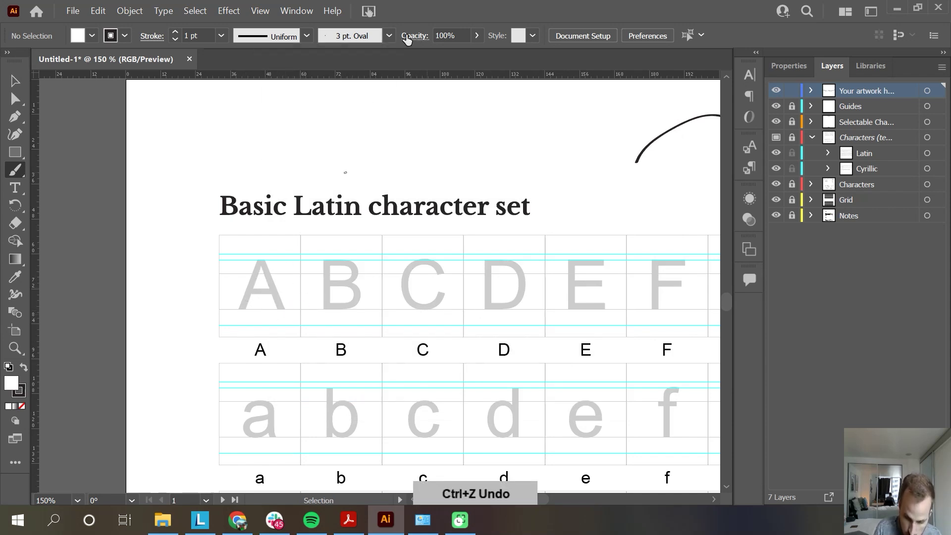
Step: Set the 3 pt. Oval brush's size to 3 pt and apply the change to the existing strokes
left_click(389, 36)
left_click(387, 50)
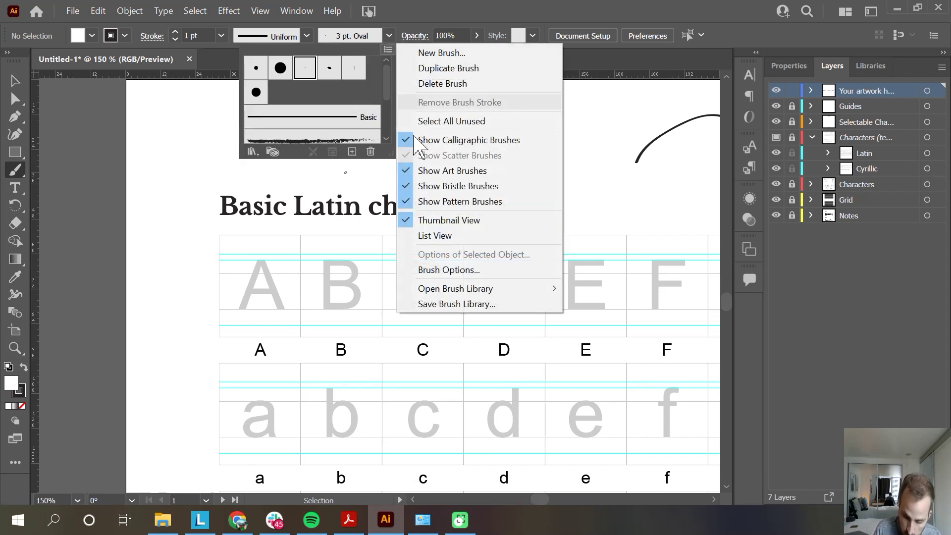
left_click(458, 270)
left_click_drag(339, 348, 342, 353)
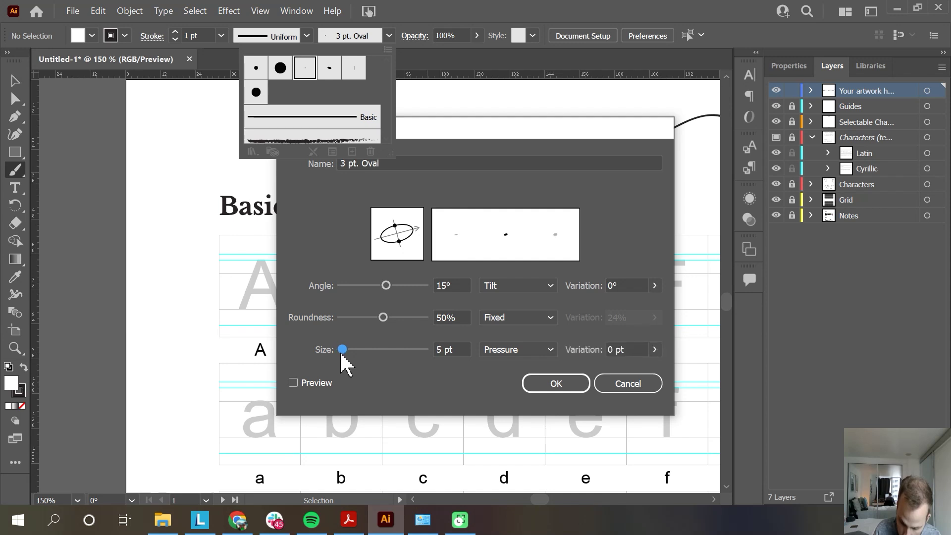
left_click(571, 386)
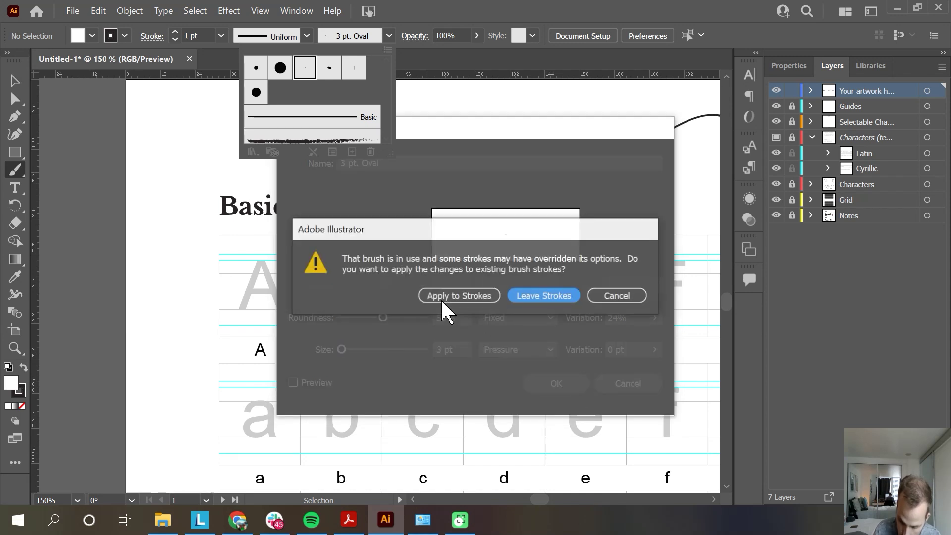
left_click(459, 299)
Step: Test the resized brush with strokes over the template letter A and undo them all
left_click_drag(242, 306, 267, 259)
key("ctrl+z")
left_click_drag(243, 308, 256, 270)
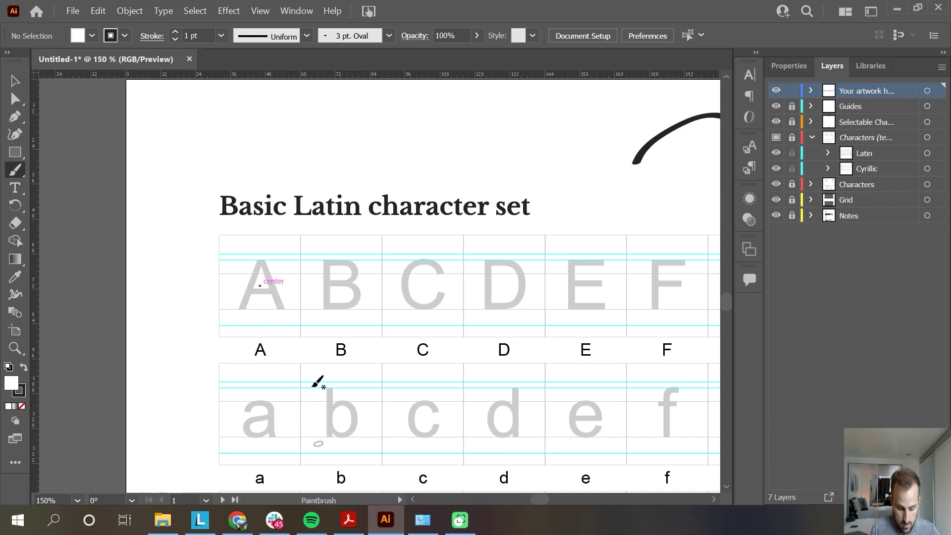
mouse_move(260, 267)
left_mouse_down()
mouse_move(295, 320)
mouse_move(266, 265)
left_mouse_up()
key("ctrl+z")
key("ctrl+z")
Step: Set the 3 pt. Oval brush's size variation to 3 pt, applied to existing strokes, and undo a trial stroke on the template A
left_click(389, 35)
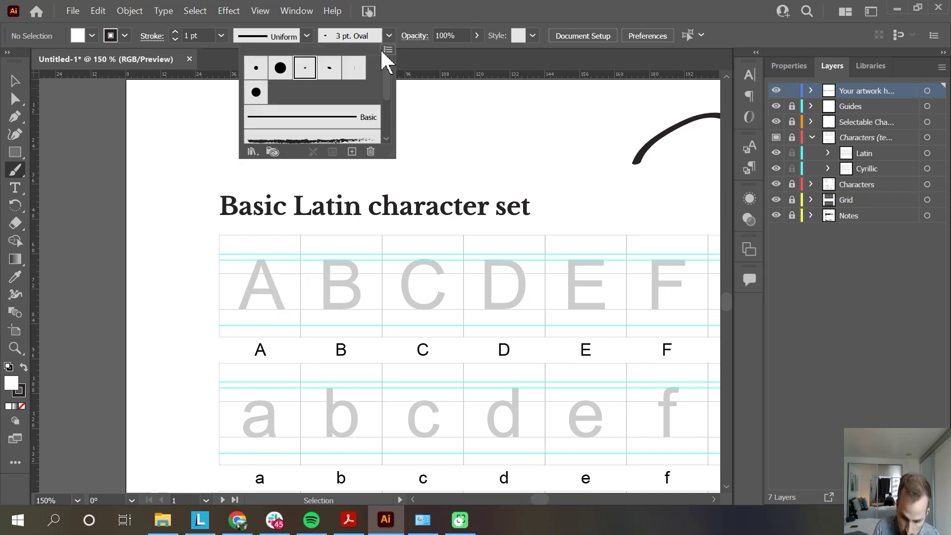
left_click(388, 50)
left_click(480, 271)
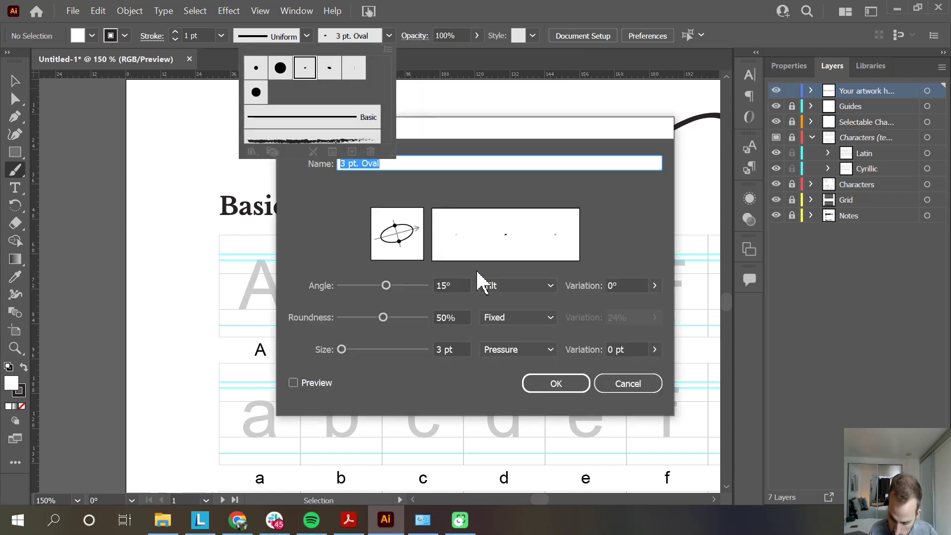
left_click(654, 349)
left_click_drag(598, 368, 683, 384)
left_click(566, 384)
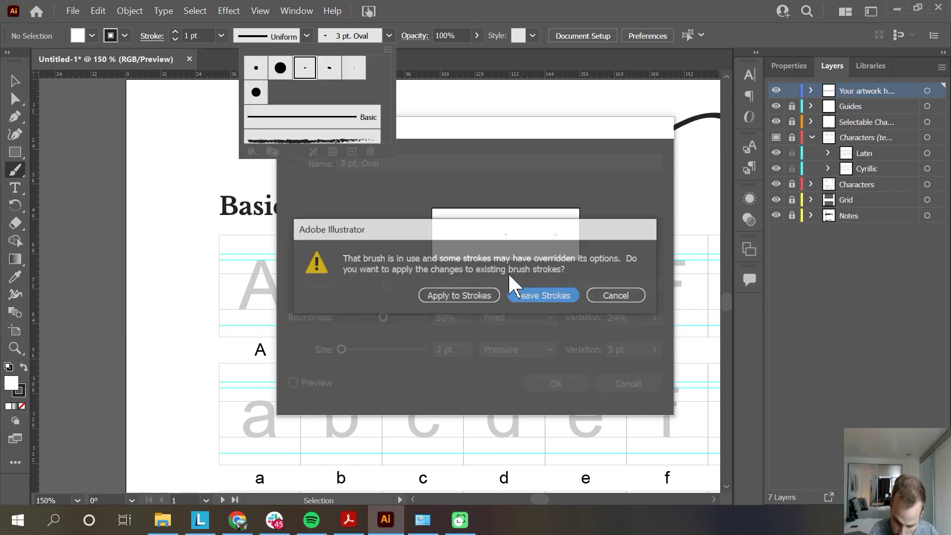
left_click(473, 294)
left_click_drag(245, 309, 261, 273)
key("ctrl+z")
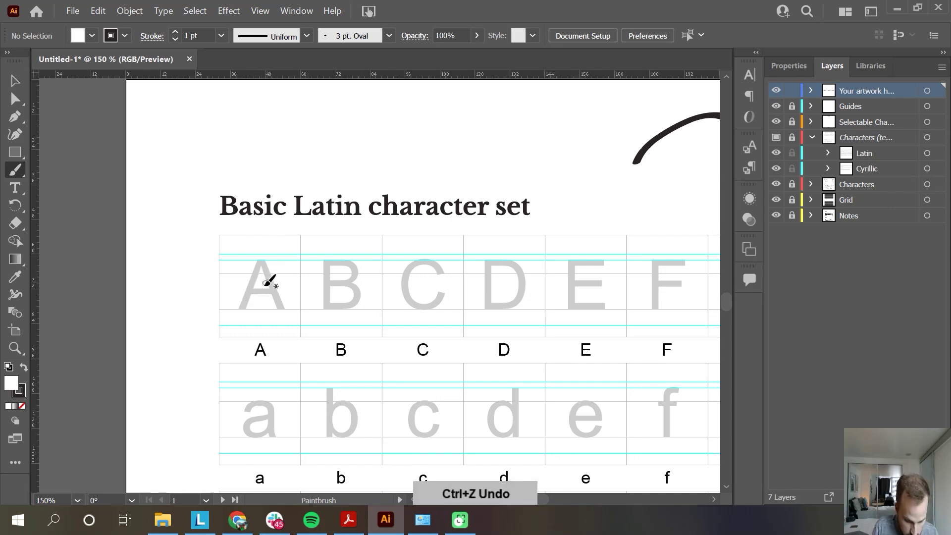
Step: Paint a capital A with two legs and a crossbar over its template letter, undoing the first two attempts
scroll(275, 300, "up", 5)
scroll(257, 303, "down", 3)
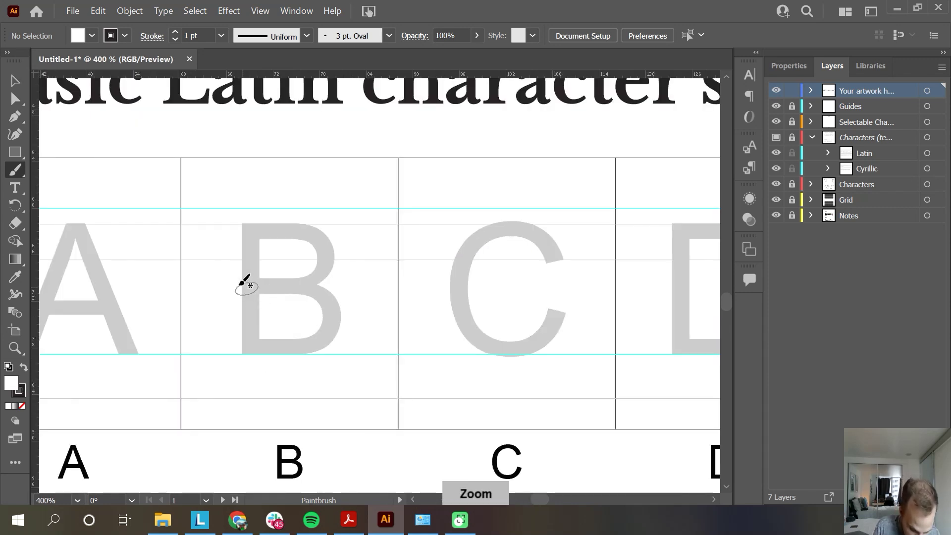
key("space")
mouse_move(218, 265)
left_mouse_down()
mouse_move(310, 266)
mouse_move(294, 294)
mouse_move(280, 286)
left_mouse_up()
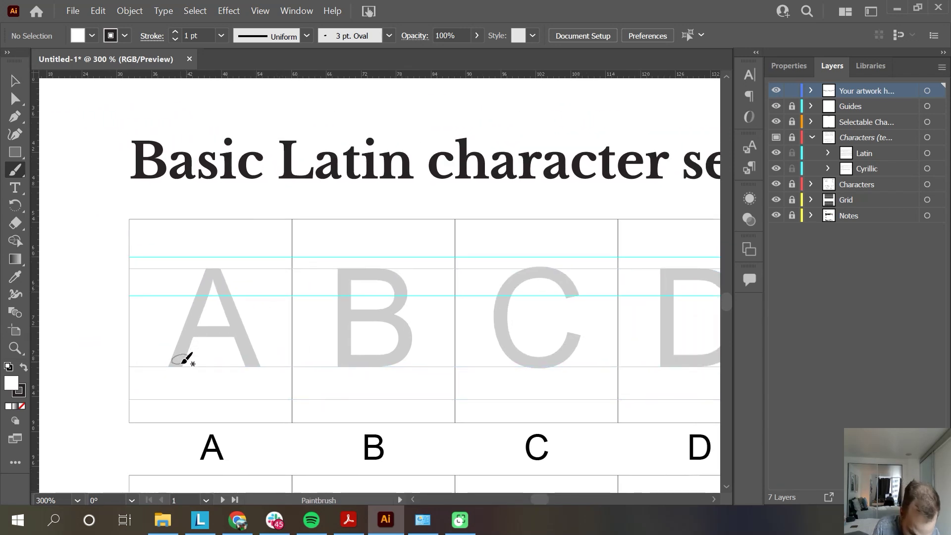
mouse_move(174, 362)
left_mouse_down()
mouse_move(210, 275)
mouse_move(203, 304)
left_mouse_up()
key("ctrl+z")
mouse_move(175, 360)
left_mouse_down()
mouse_move(207, 273)
mouse_move(250, 356)
left_mouse_up()
key("ctrl+z")
mouse_move(181, 355)
left_mouse_down()
mouse_move(220, 271)
mouse_move(251, 361)
left_mouse_up()
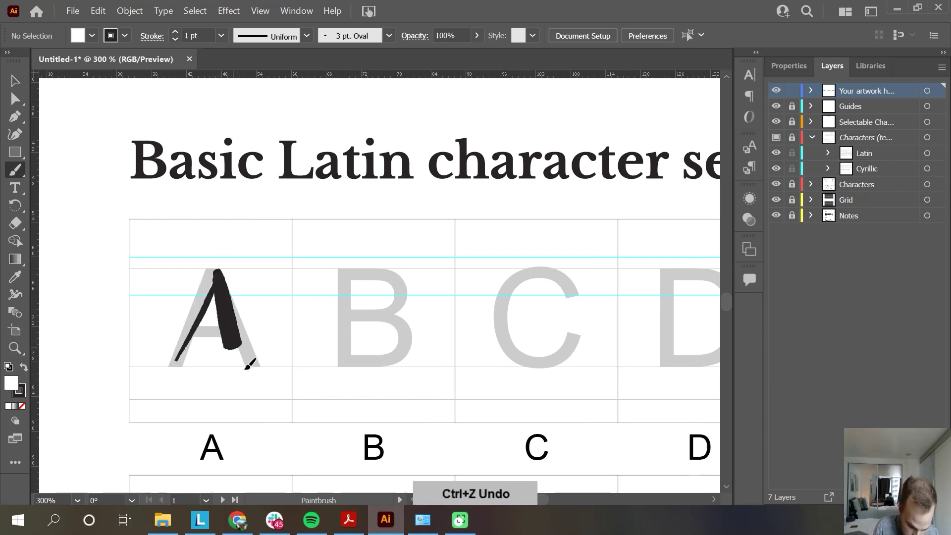
left_click(196, 330)
left_click_drag(230, 327, 234, 328)
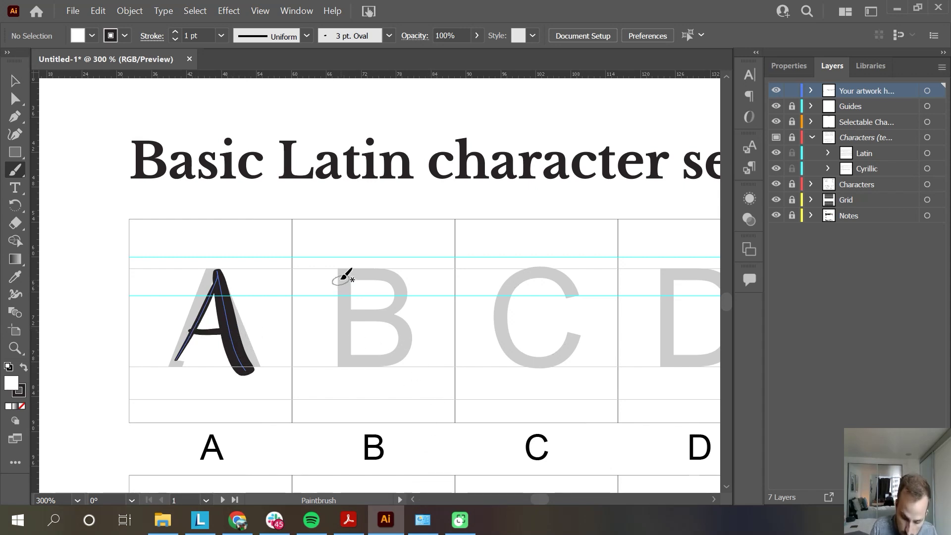
Step: Paint a capital B and a capital C over their template letters, undoing the first stem of the B
left_click_drag(343, 272, 337, 365)
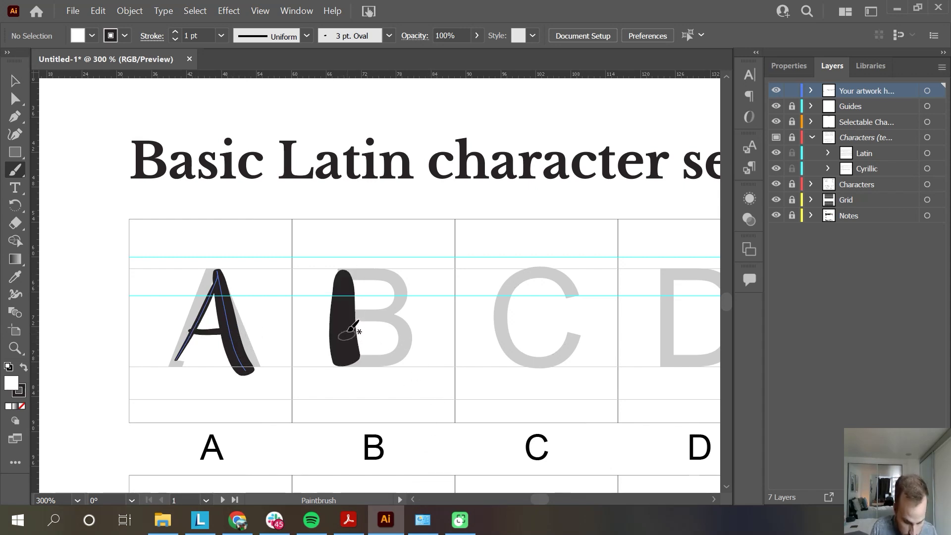
key("ctrl+z")
left_click_drag(341, 272, 341, 366)
mouse_move(346, 272)
left_mouse_down()
mouse_move(394, 279)
mouse_move(350, 319)
mouse_move(378, 321)
mouse_move(399, 355)
mouse_move(341, 369)
left_mouse_up()
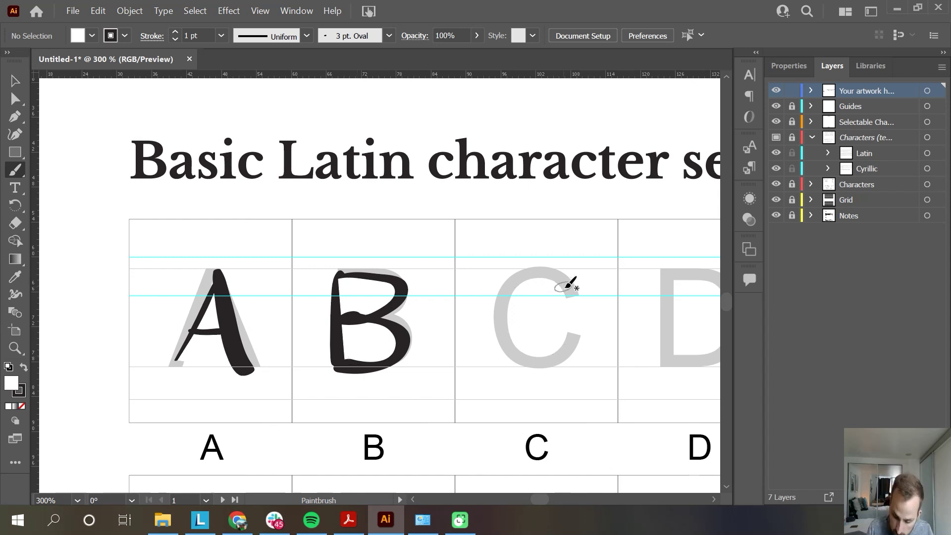
mouse_move(573, 289)
left_mouse_down()
mouse_move(525, 273)
mouse_move(531, 360)
mouse_move(561, 339)
left_mouse_up()
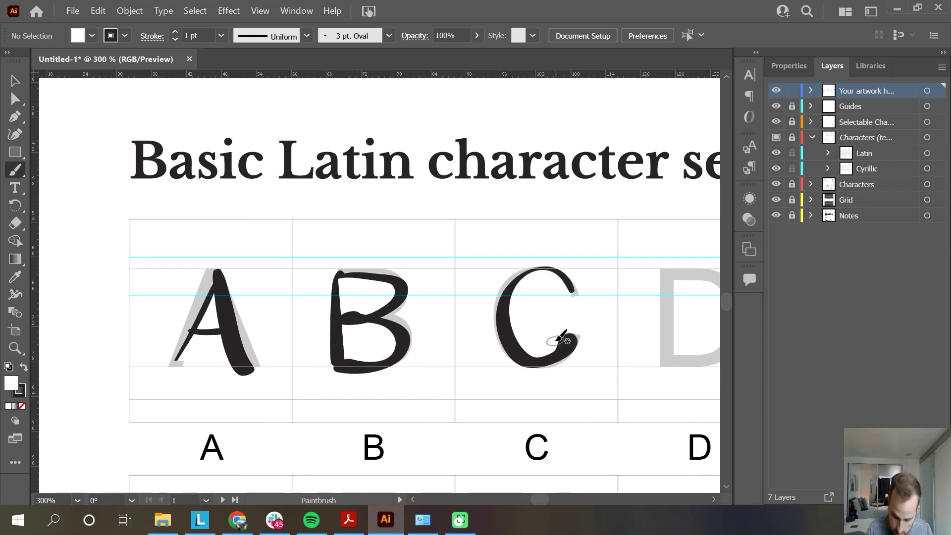
Step: Paint the vertical stem of a capital D over its template letter, undoing the rejected strokes
key("ctrl+minus")
key("ctrl+minus")
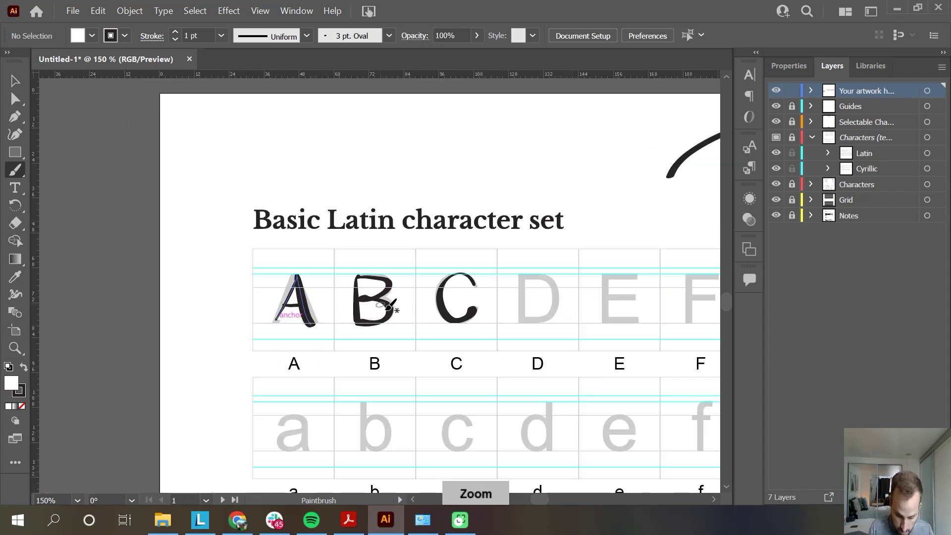
key("ctrl+plus")
mouse_move(506, 298)
left_mouse_down()
mouse_move(426, 286)
mouse_move(236, 317)
left_mouse_up()
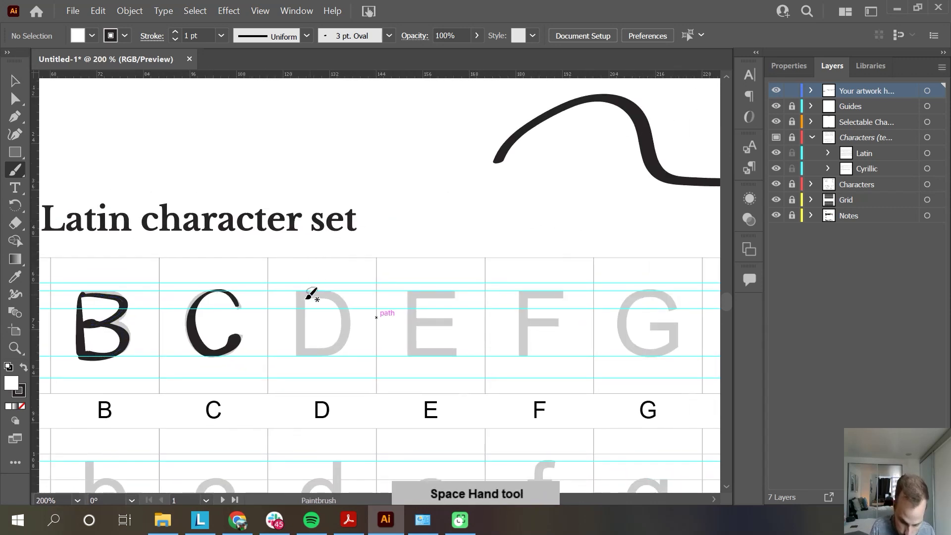
left_click_drag(303, 295, 298, 361)
key("ctrl+z")
left_click_drag(301, 291, 298, 361)
key("ctrl+z")
mouse_move(298, 292)
left_mouse_down()
mouse_move(299, 355)
mouse_move(338, 339)
mouse_move(297, 356)
left_mouse_up()
key("ctrl+z")
mouse_move(300, 293)
left_mouse_down()
mouse_move(310, 291)
mouse_move(297, 355)
left_mouse_up()
key("ctrl+z")
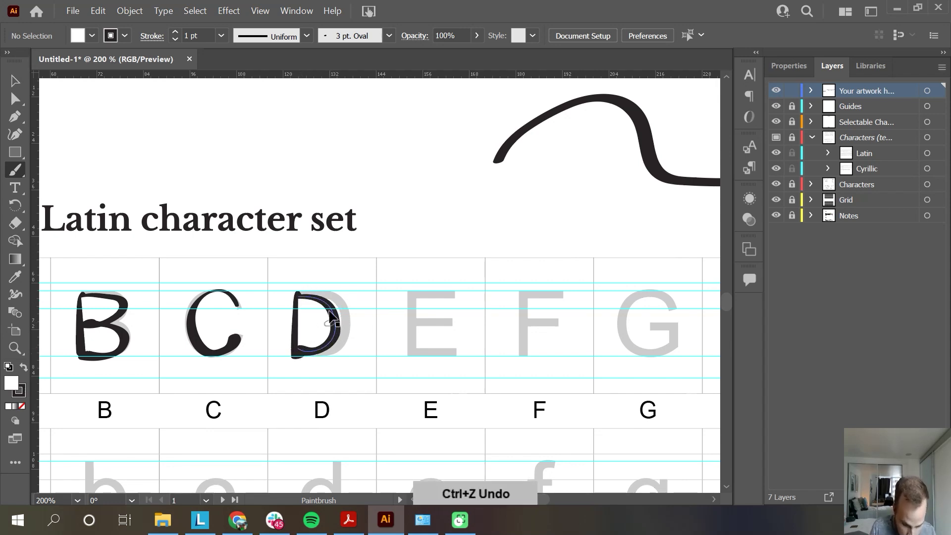
Step: Paint the curved bowl of the capital D from the top of its stem to the base, undoing two attempts
mouse_move(299, 292)
left_mouse_down()
mouse_move(343, 328)
mouse_move(298, 356)
left_mouse_up()
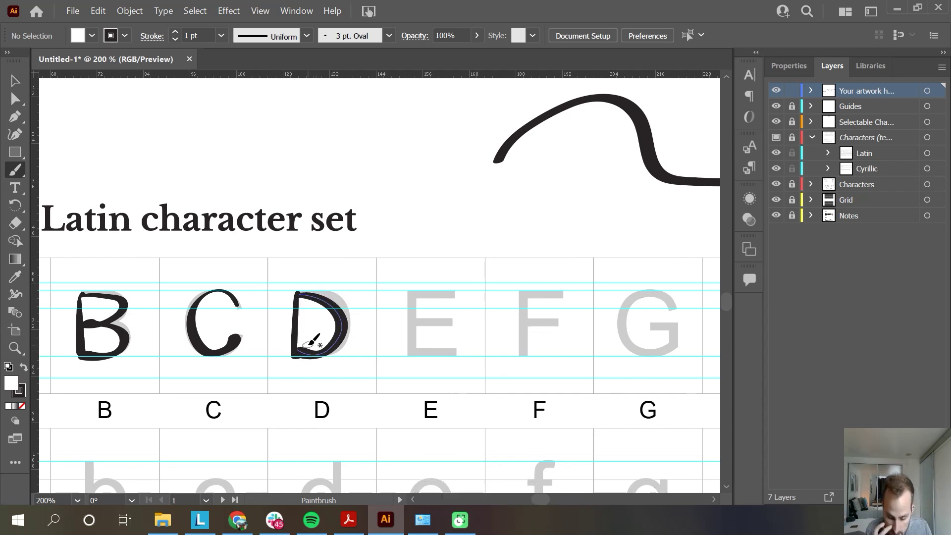
key("ctrl+z")
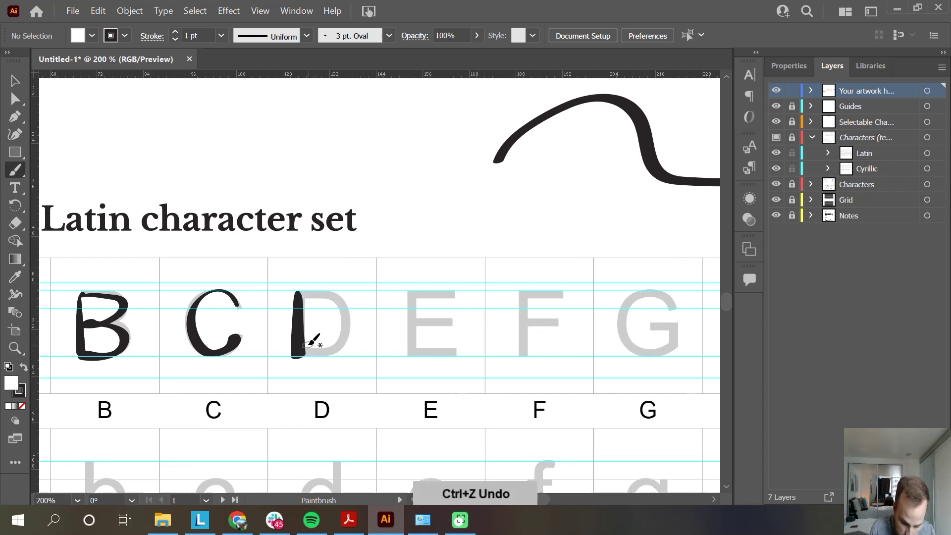
mouse_move(299, 292)
left_mouse_down()
mouse_move(310, 293)
mouse_move(298, 354)
left_mouse_up()
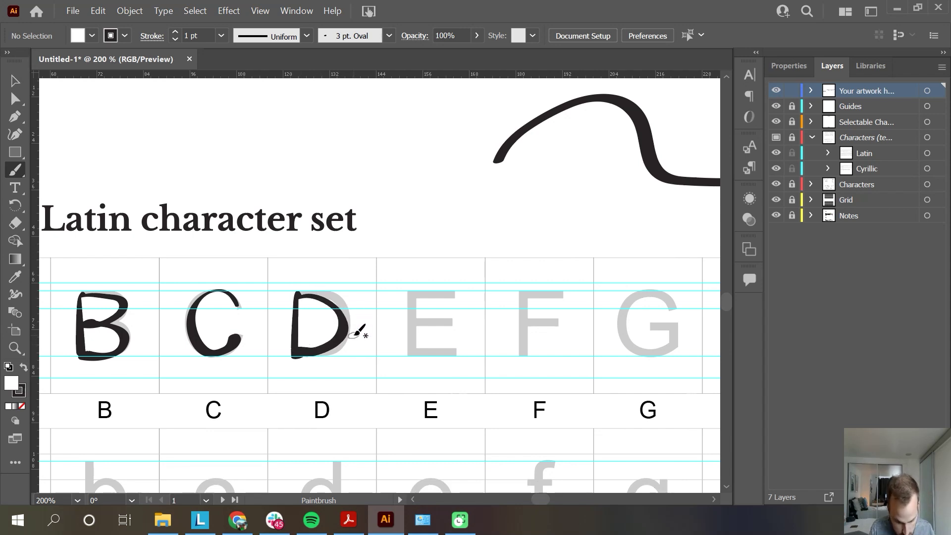
key("ctrl+z")
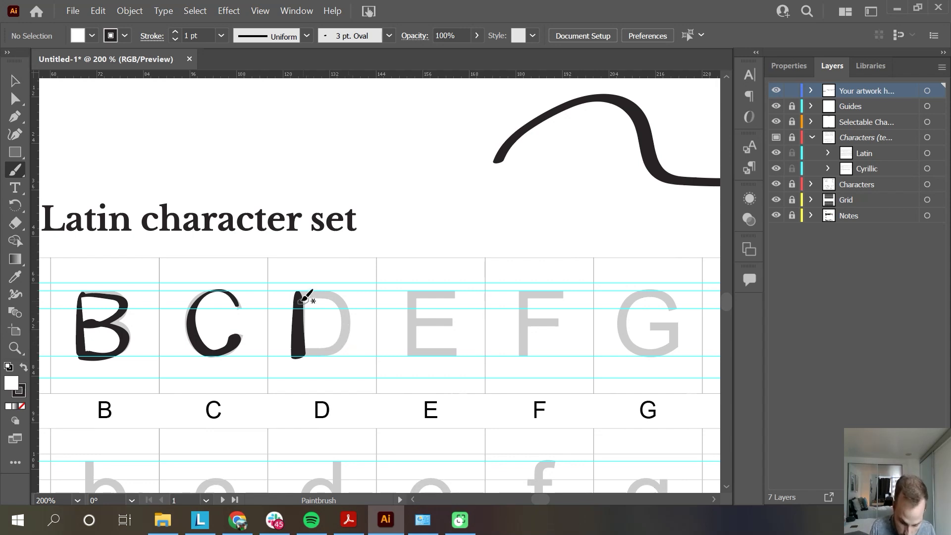
mouse_move(320, 292)
left_mouse_down()
mouse_move(346, 329)
mouse_move(298, 359)
left_mouse_up()
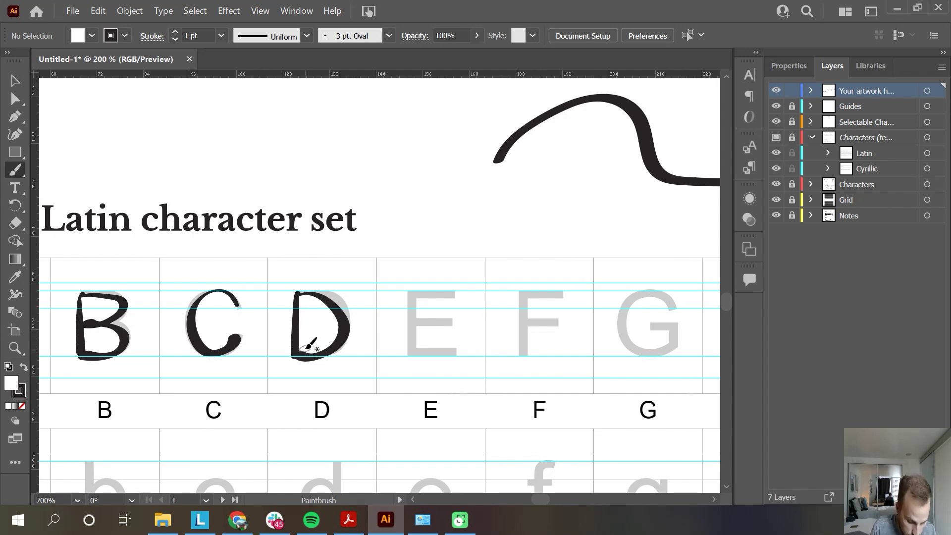
Step: Set the default fill for new brush strokes to None
left_click(21, 394)
left_click(11, 382)
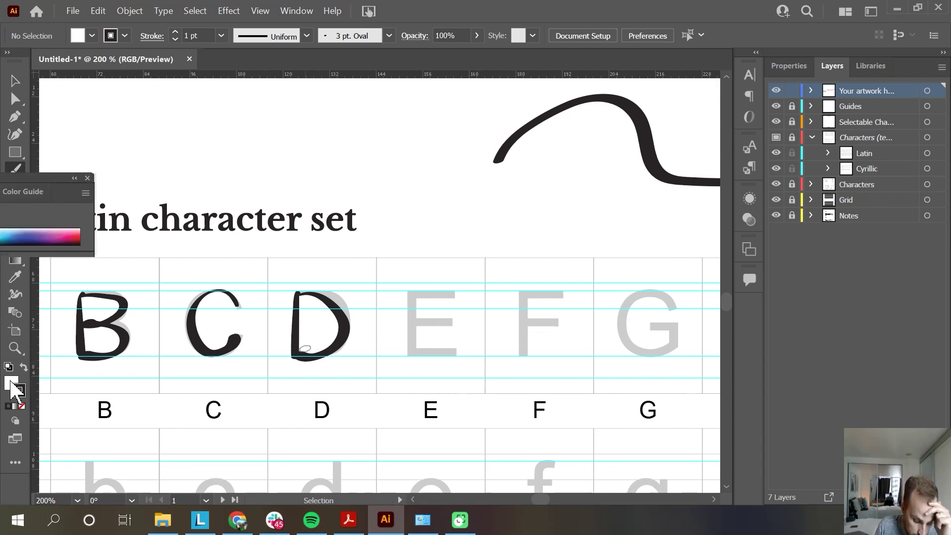
left_click(22, 406)
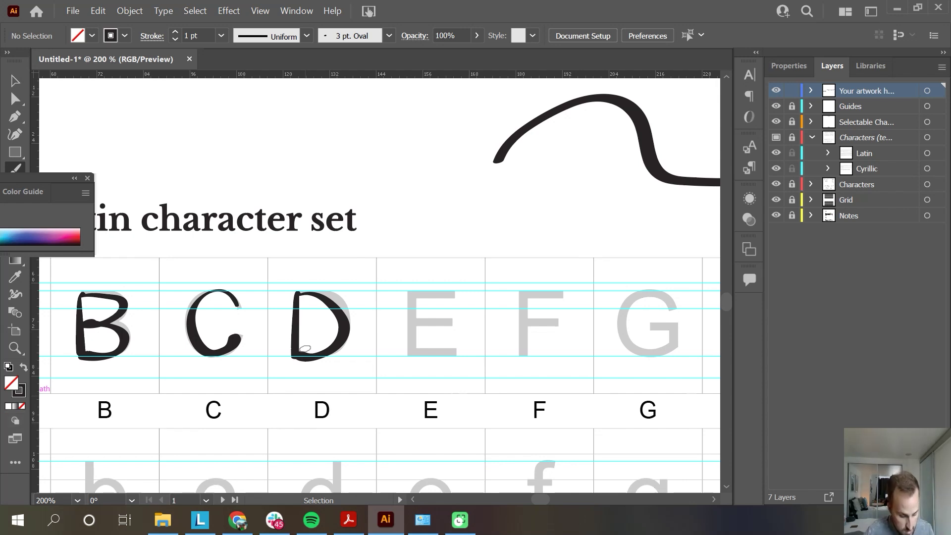
Step: Select the painted letters A, B, C and D together, remove their fill, and deselect them
left_click(12, 83)
key("ctrl+minus")
key("ctrl+minus")
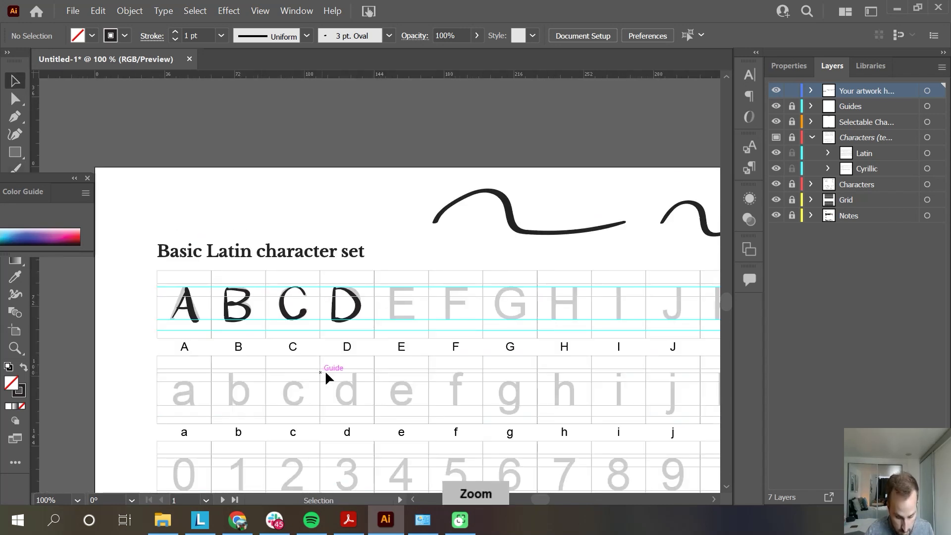
left_click_drag(106, 275, 345, 374)
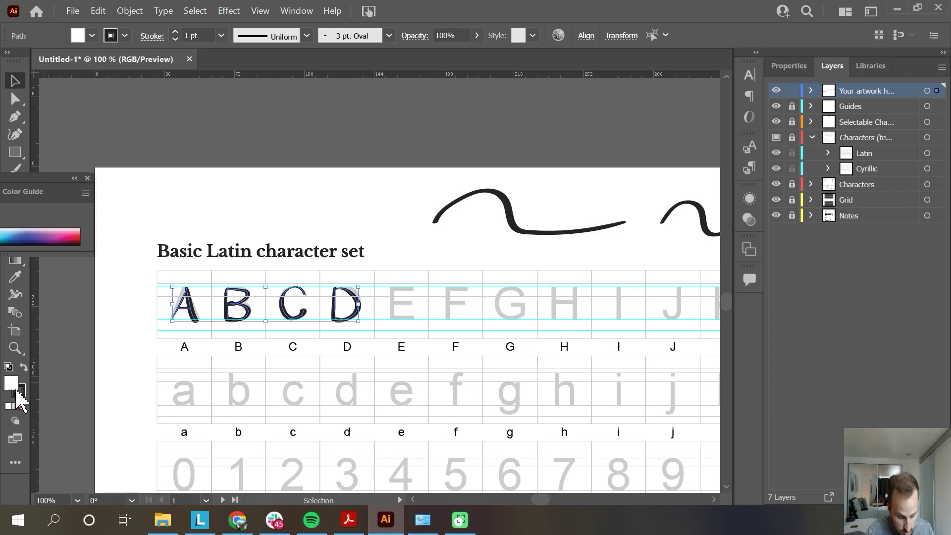
left_click(23, 406)
left_click(391, 308)
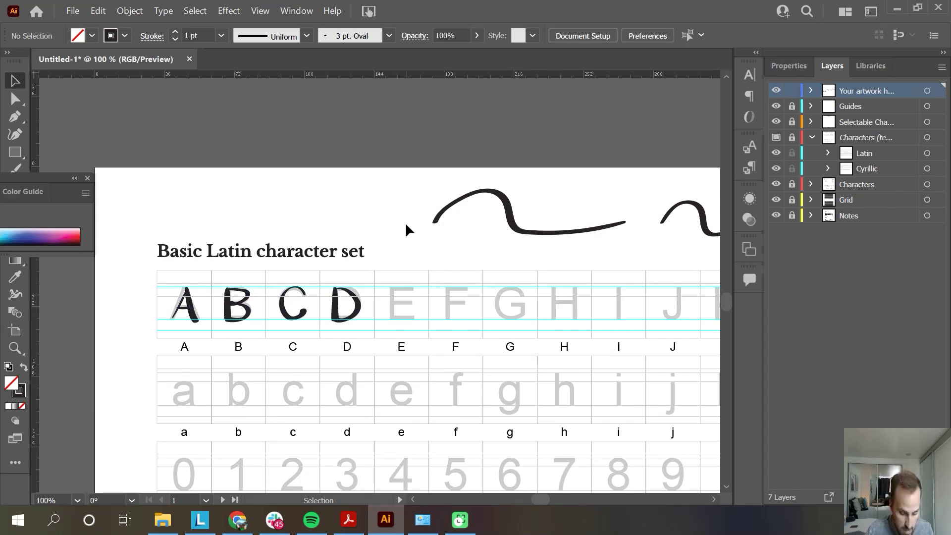
Step: Paint the capital E over its template letter with a vertical stem and three arms, redoing the top arm once
key("b")
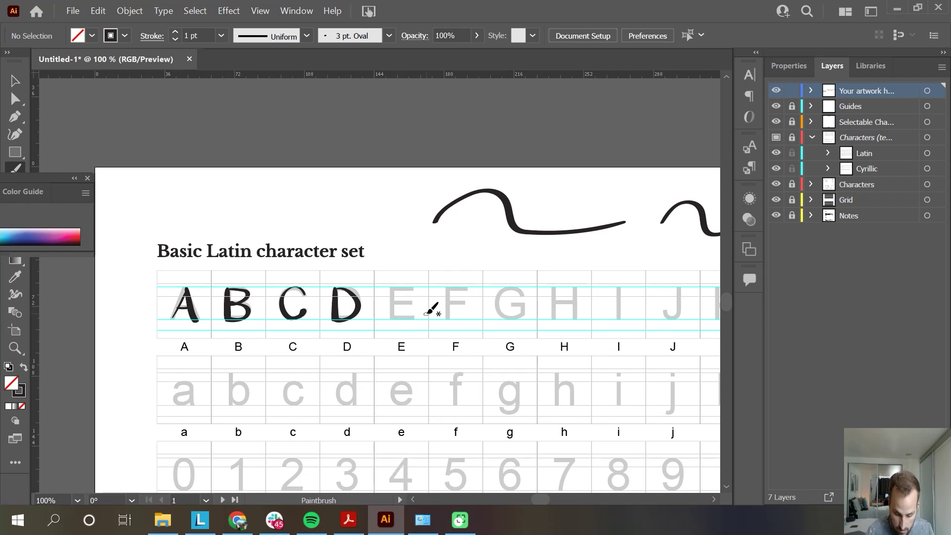
key("ctrl+equal")
key("ctrl+equal")
key("ctrl+equal")
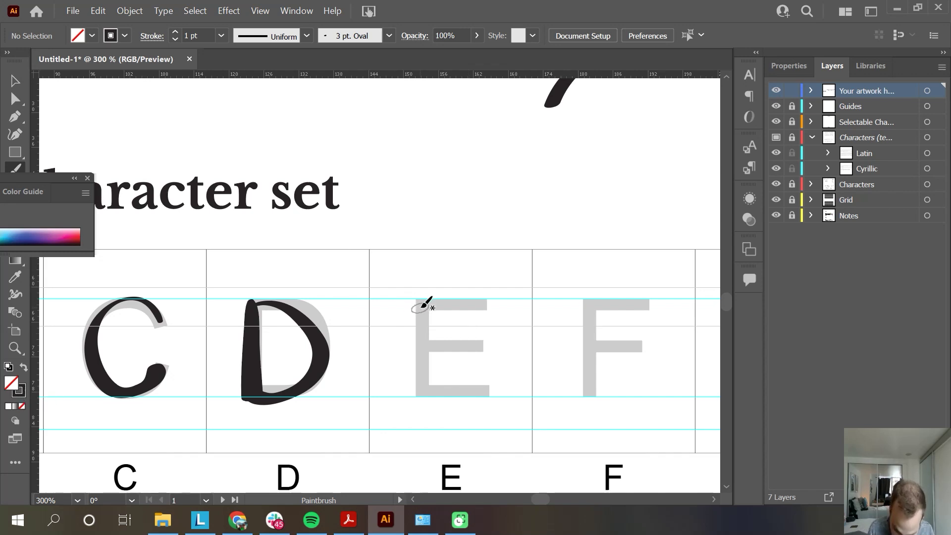
left_click_drag(421, 302, 421, 391)
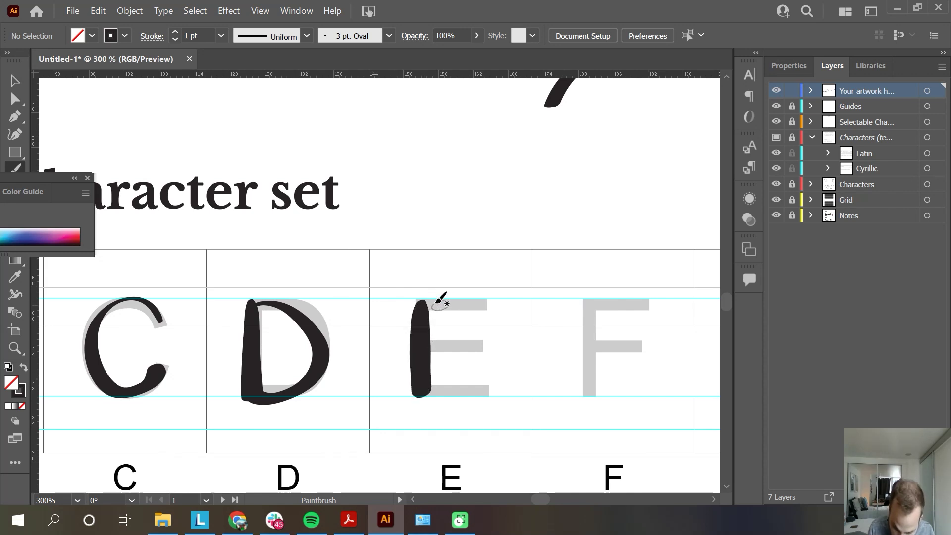
left_click_drag(422, 303, 484, 304)
key("ctrl+z")
left_click_drag(418, 302, 486, 303)
left_click_drag(432, 345, 482, 345)
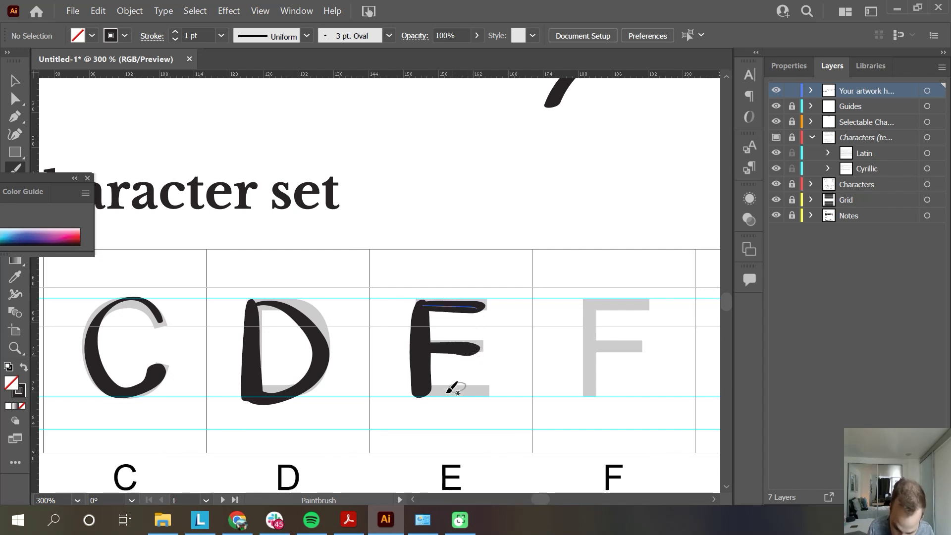
left_click_drag(418, 394, 479, 401)
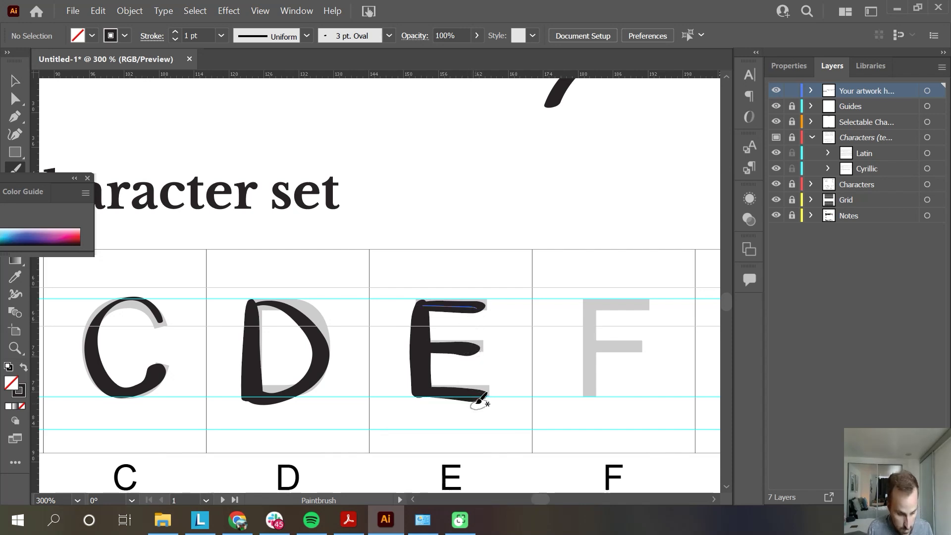
Step: Paint the capital F over its template letter with a vertical stem, a top arm and a shorter middle arm
key("space")
left_click_drag(552, 218, 299, 181)
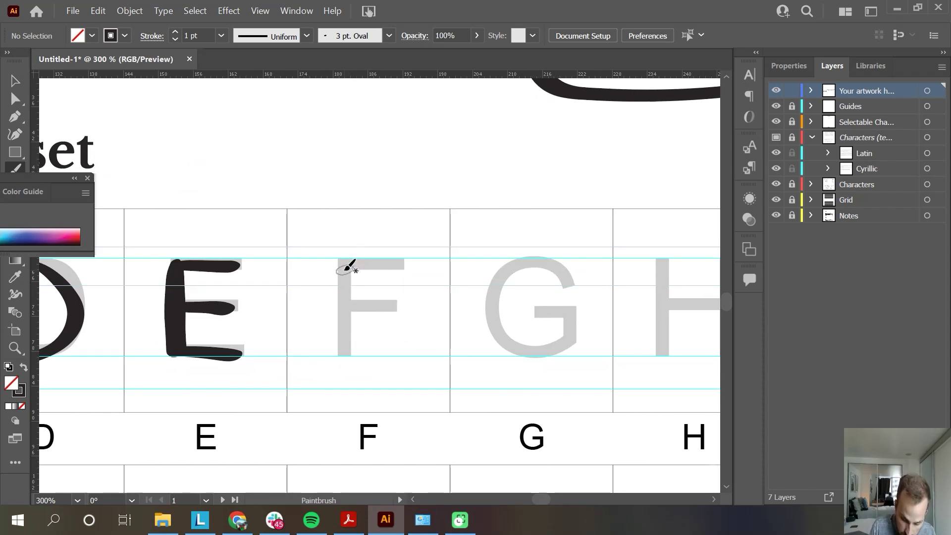
left_click_drag(344, 261, 341, 359)
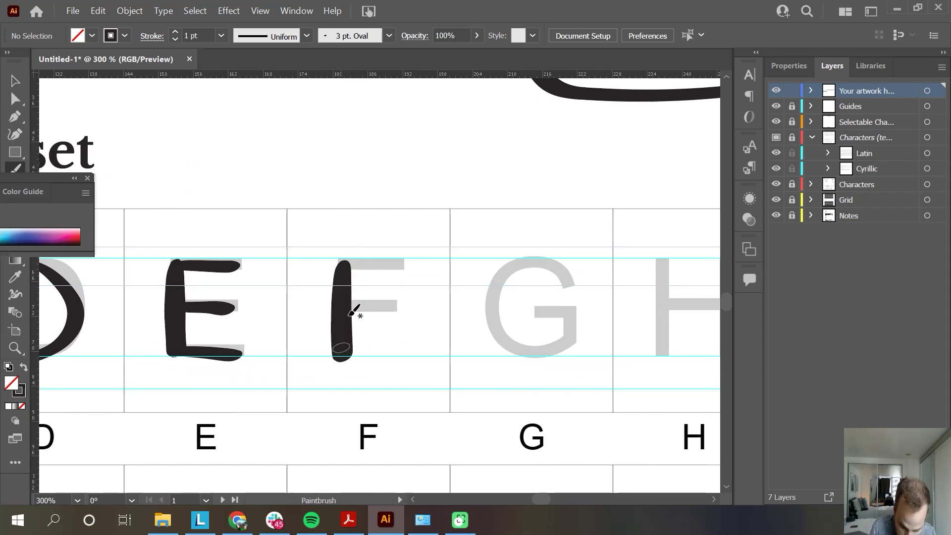
left_click_drag(336, 264, 410, 259)
left_click_drag(348, 303, 393, 304)
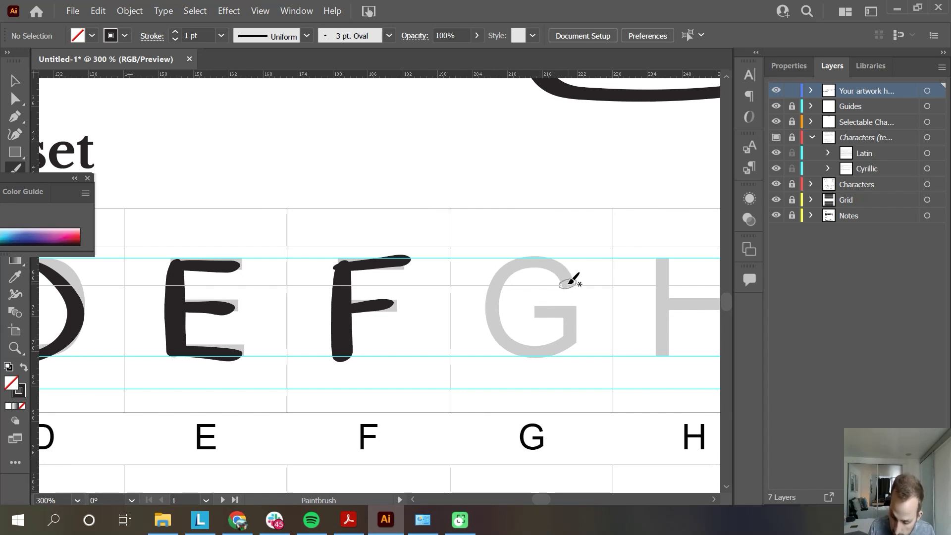
mouse_move(561, 268)
left_mouse_down()
mouse_move(529, 258)
mouse_move(499, 282)
mouse_move(495, 321)
mouse_move(543, 354)
left_mouse_up()
key("shift+e")
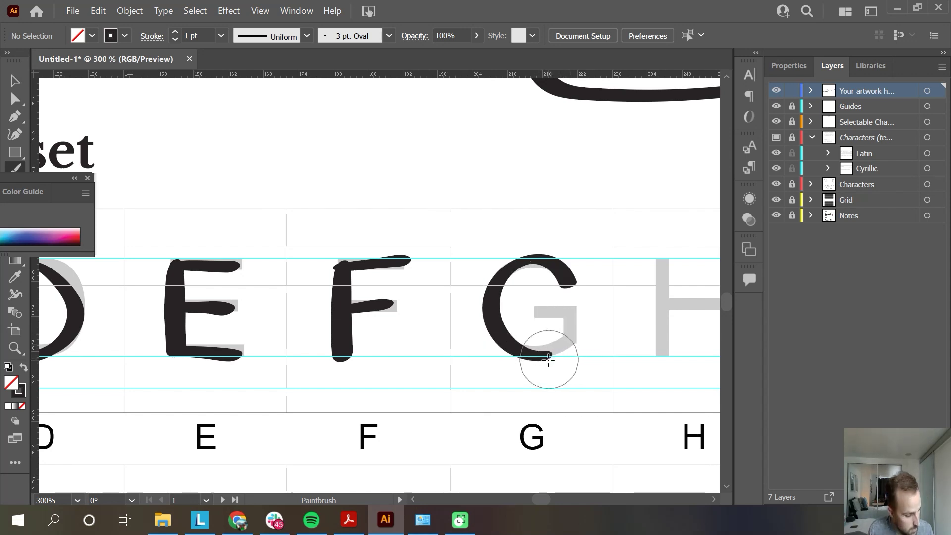
left_click_drag(549, 358, 583, 306)
key("ctrl+z")
key("p")
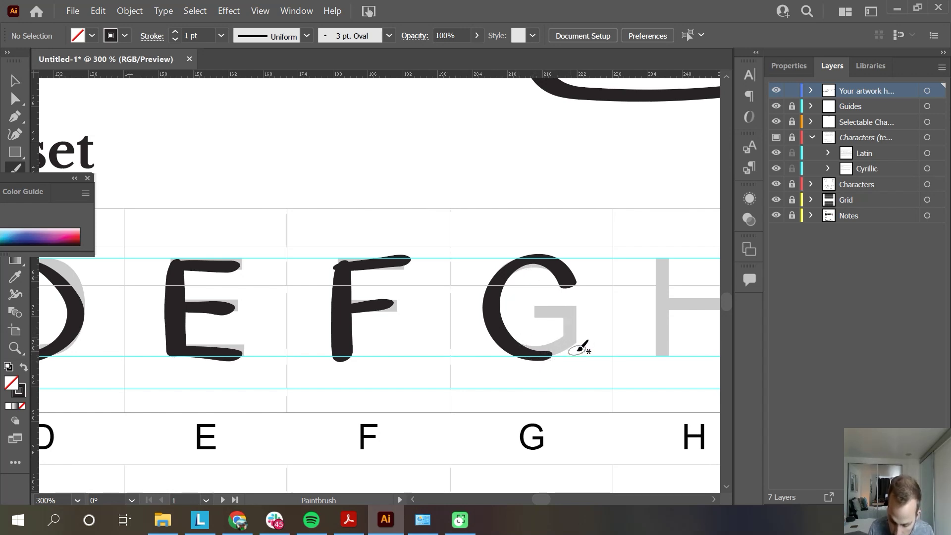
key("ctrl+z")
key("ctrl+z")
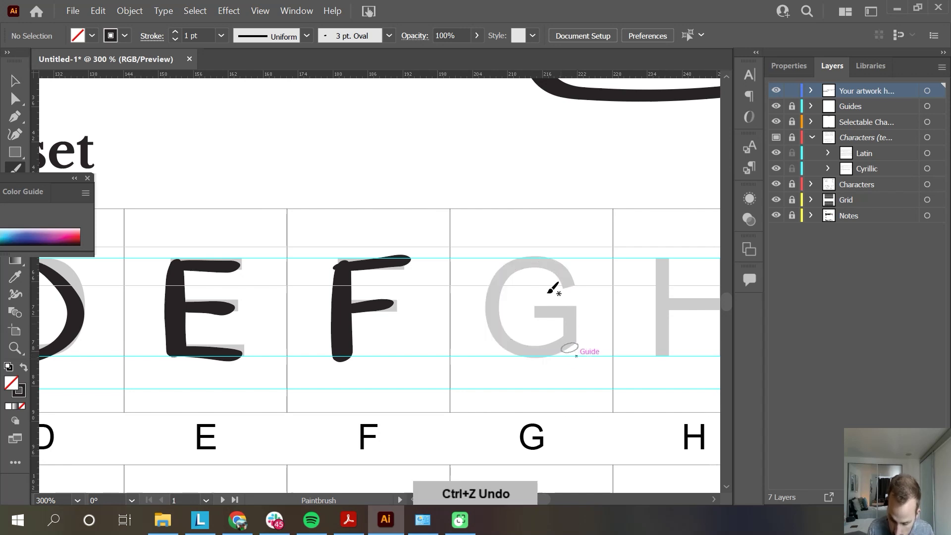
Step: Paint the capital G as one curved stroke plus a horizontal crossbar, redoing the crossbar once
mouse_move(570, 284)
left_mouse_down()
mouse_move(531, 257)
mouse_move(499, 283)
mouse_move(497, 312)
mouse_move(505, 332)
mouse_move(537, 353)
mouse_move(570, 341)
mouse_move(571, 308)
left_mouse_up()
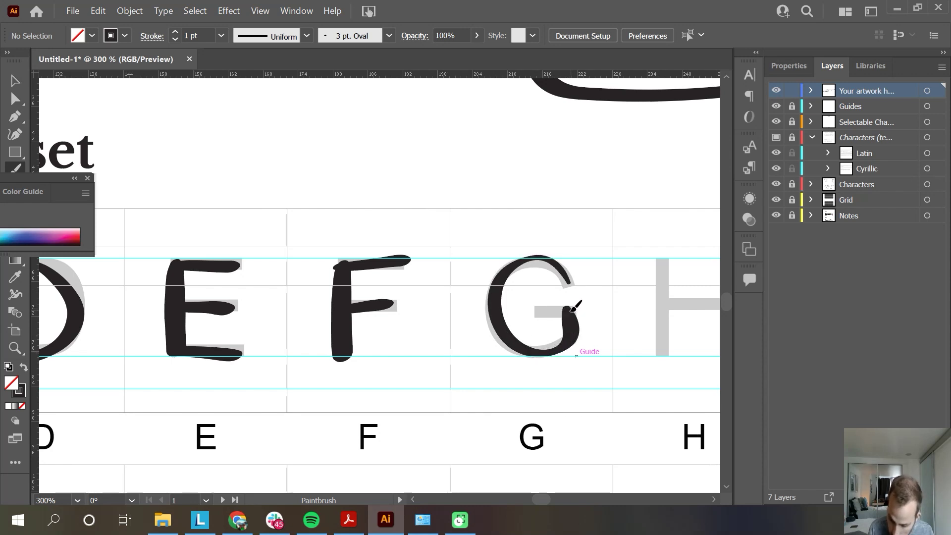
left_click_drag(571, 309, 534, 311)
key("ctrl+z")
left_click_drag(534, 311, 578, 305)
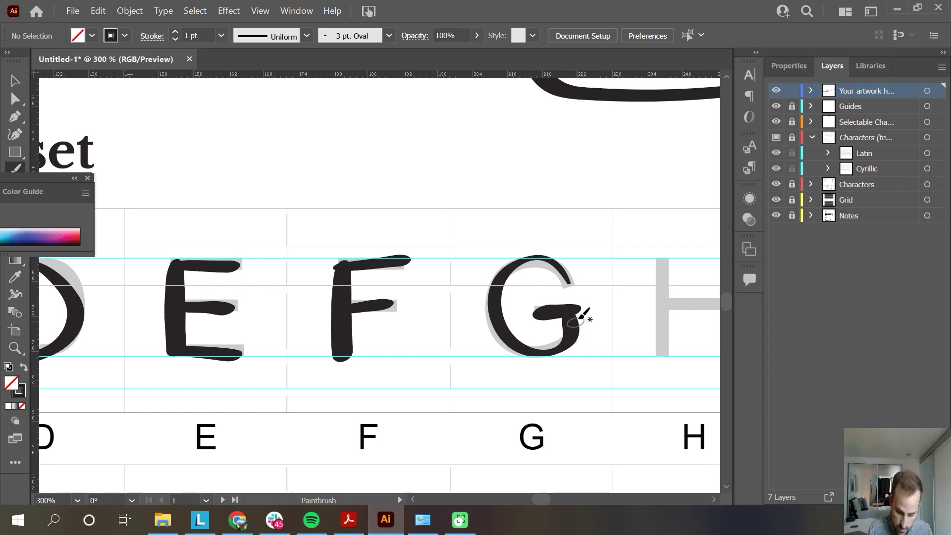
Step: Paint the capital H over its template letter with two vertical stems joined by a crossbar
key("space")
left_click_drag(611, 259, 357, 251)
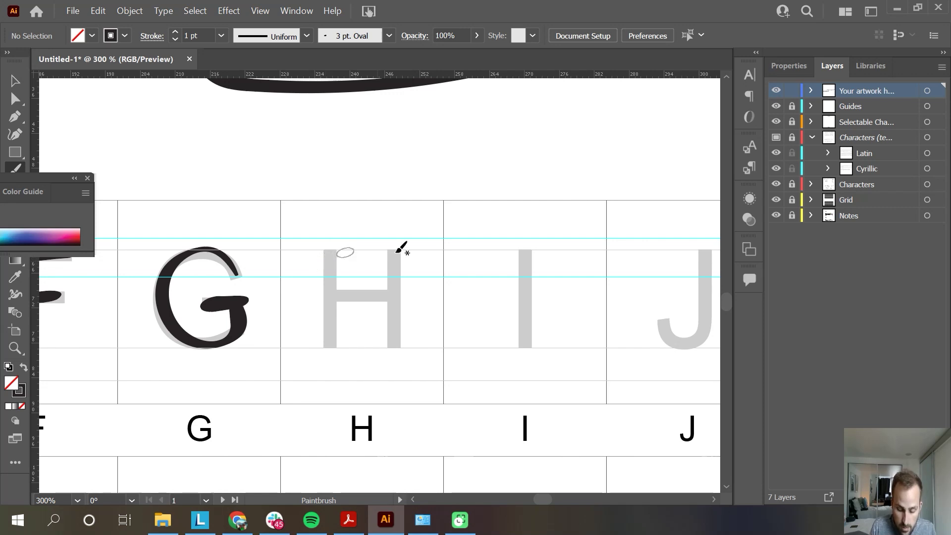
left_click_drag(330, 252, 330, 346)
left_click_drag(341, 296, 393, 297)
left_click_drag(394, 254, 400, 345)
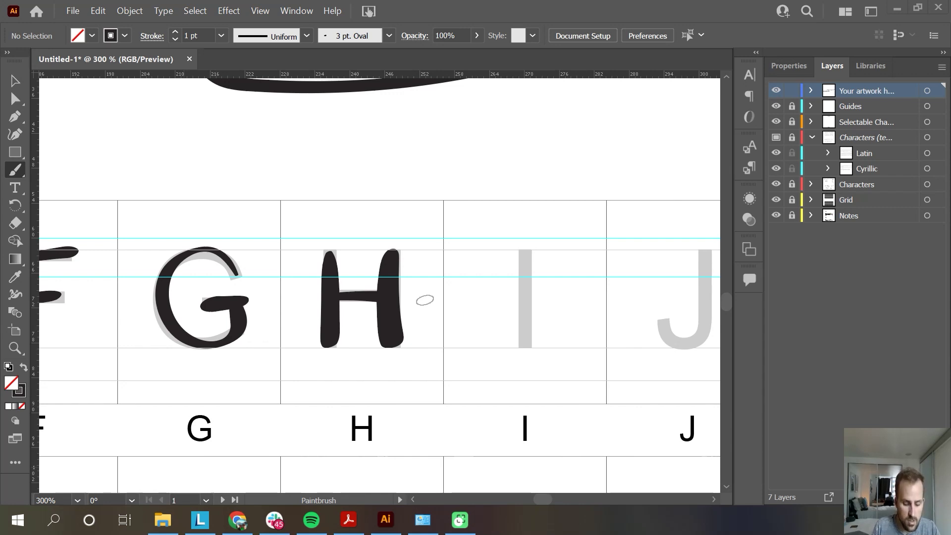
Step: Review the Paintbrush tool's fidelity and path-editing options, and dismiss them without saving any change
left_click(19, 172)
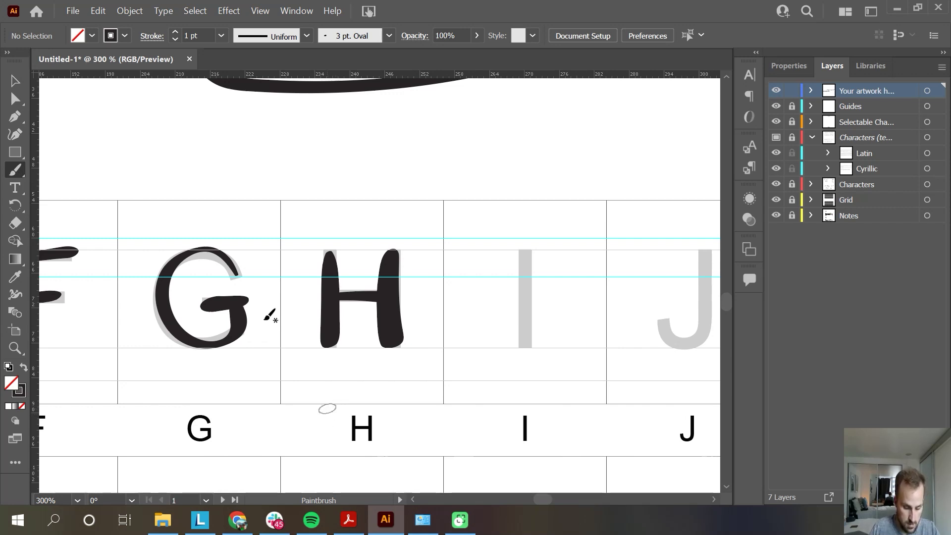
double_click(14, 169)
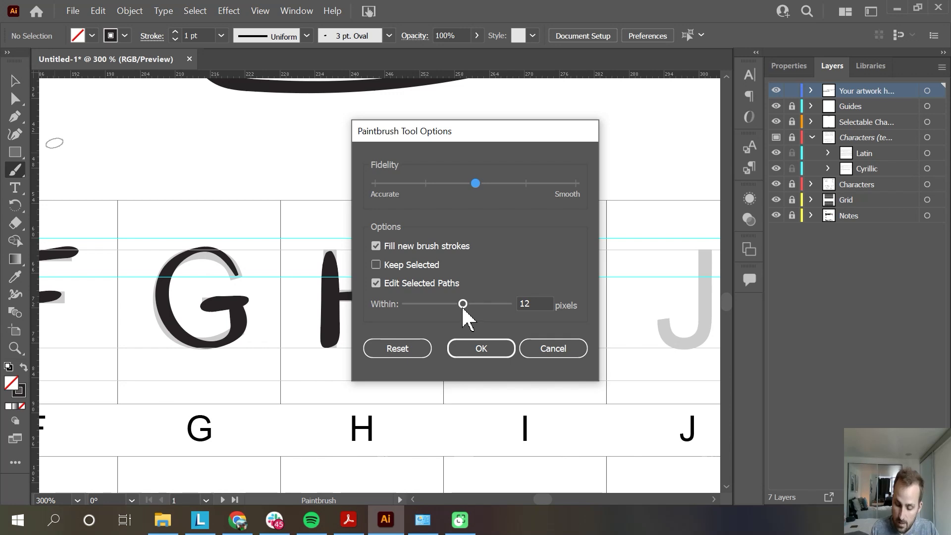
left_click_drag(461, 307, 414, 315)
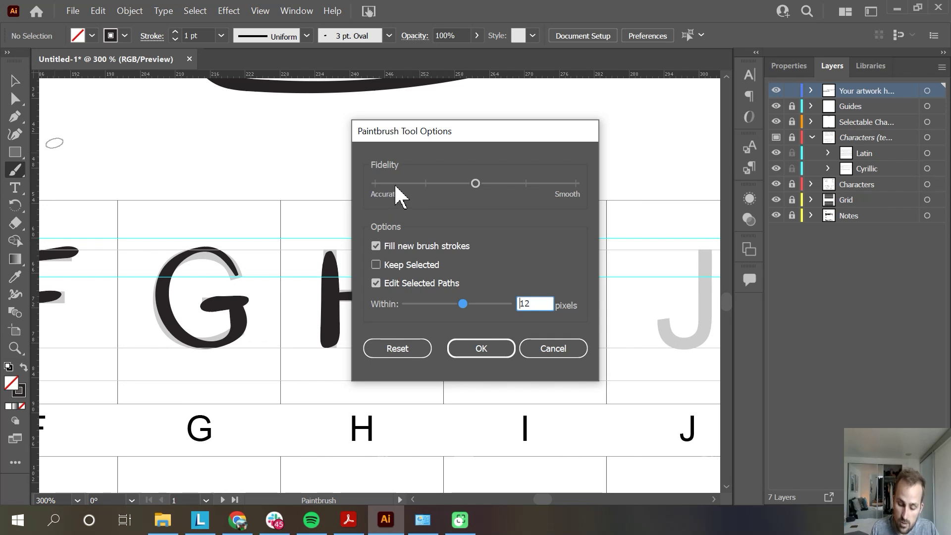
left_click(544, 357)
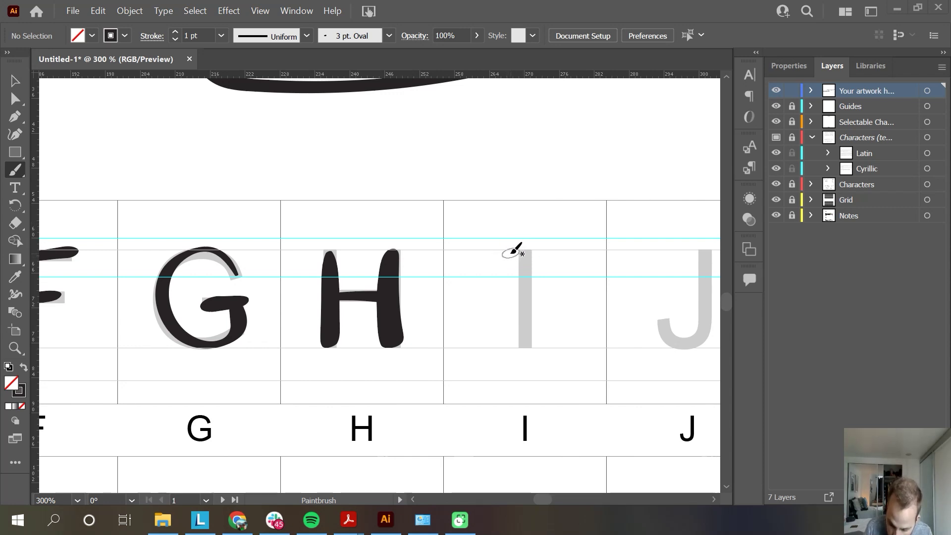
Step: Paint the capital I with top and bottom serifs and the capital J with a top bar, repainting the J's hooked stem
mouse_move(498, 252)
left_mouse_down()
mouse_move(551, 249)
mouse_move(525, 270)
mouse_move(516, 342)
mouse_move(555, 340)
left_mouse_up()
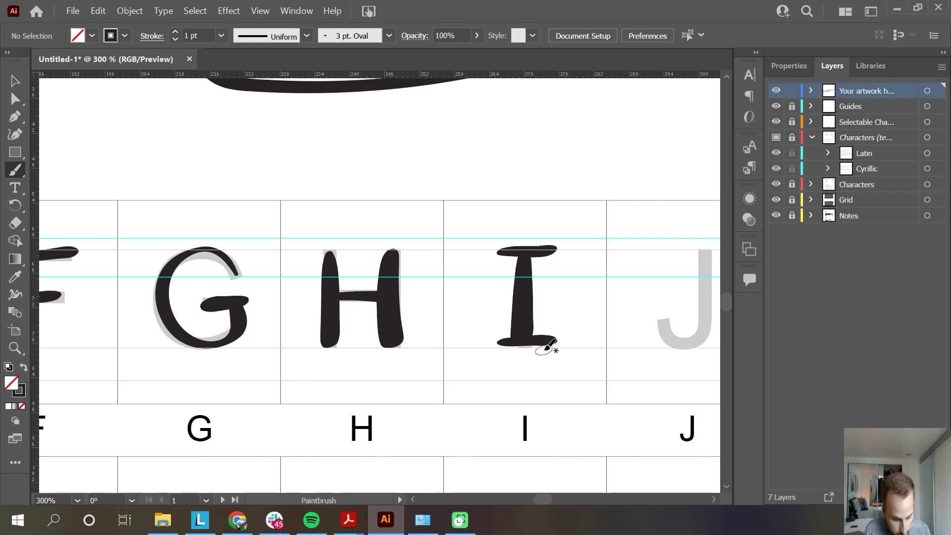
left_click_drag(599, 246, 356, 178)
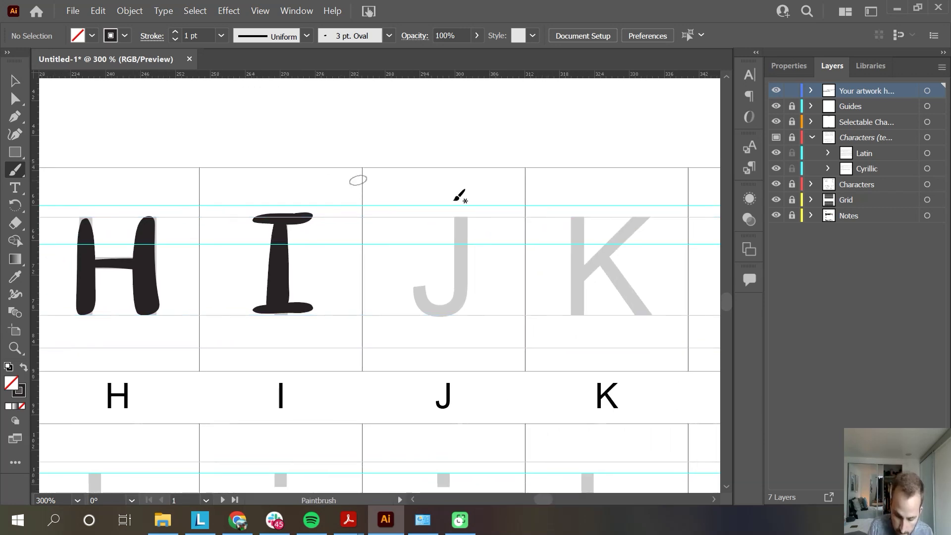
mouse_move(430, 221)
left_mouse_down()
mouse_move(478, 216)
mouse_move(464, 228)
mouse_move(454, 308)
mouse_move(406, 299)
left_mouse_up()
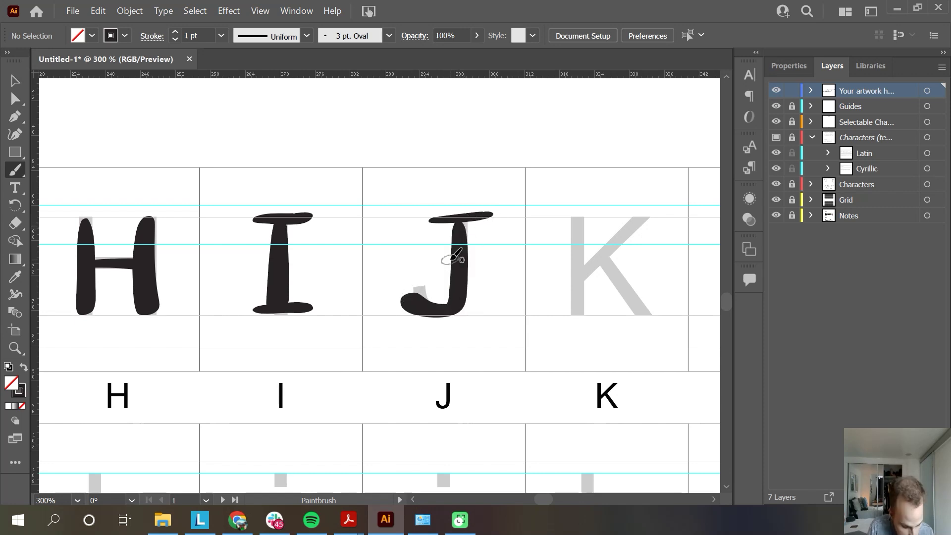
key("ctrl+z")
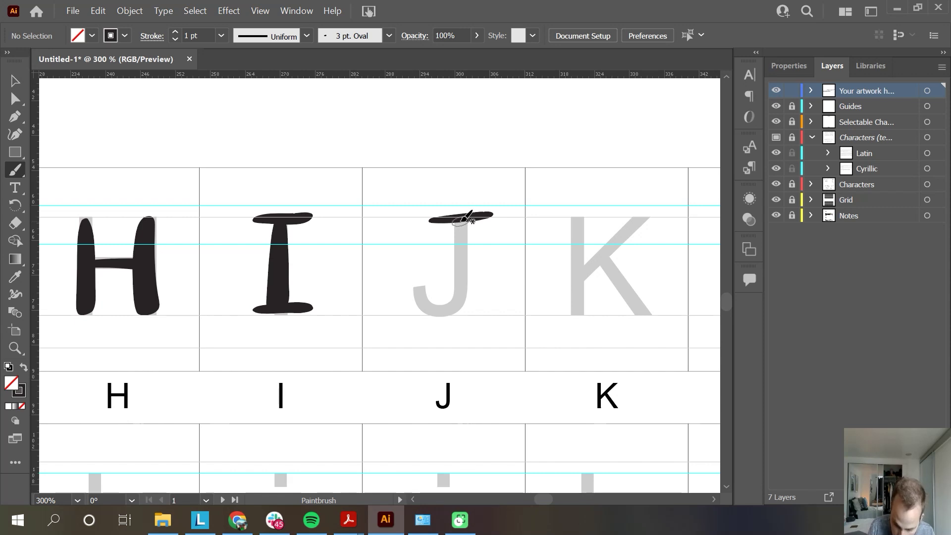
mouse_move(462, 220)
left_mouse_down()
mouse_move(462, 293)
mouse_move(440, 310)
mouse_move(414, 286)
left_mouse_up()
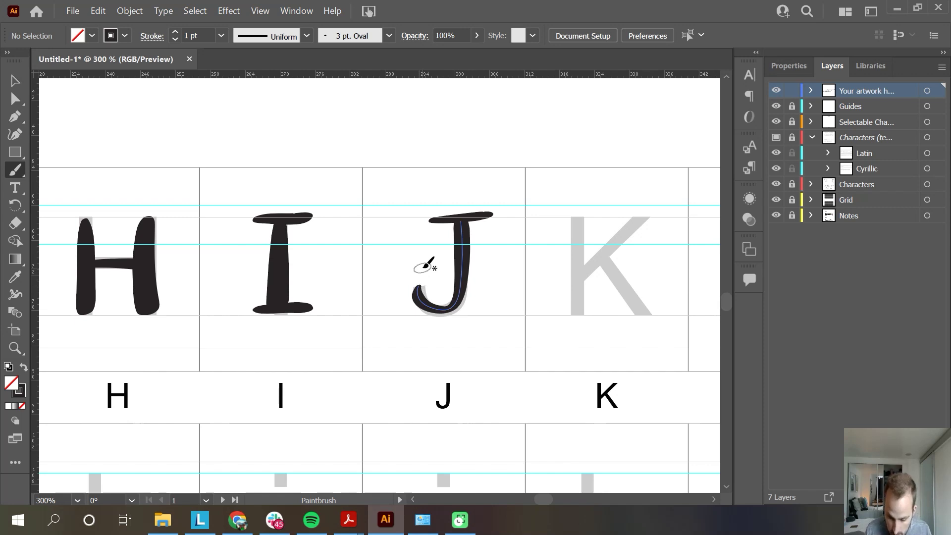
Step: Paint the capital K with its stem and diagonals and the capital L with its stem and foot
key("space")
left_click_drag(499, 294, 282, 290)
left_click_drag(362, 217, 360, 312)
mouse_move(421, 217)
left_mouse_down()
mouse_move(386, 259)
mouse_move(421, 312)
left_mouse_up()
key("space")
left_click_drag(520, 322, 320, 317)
left_click_drag(329, 217, 387, 308)
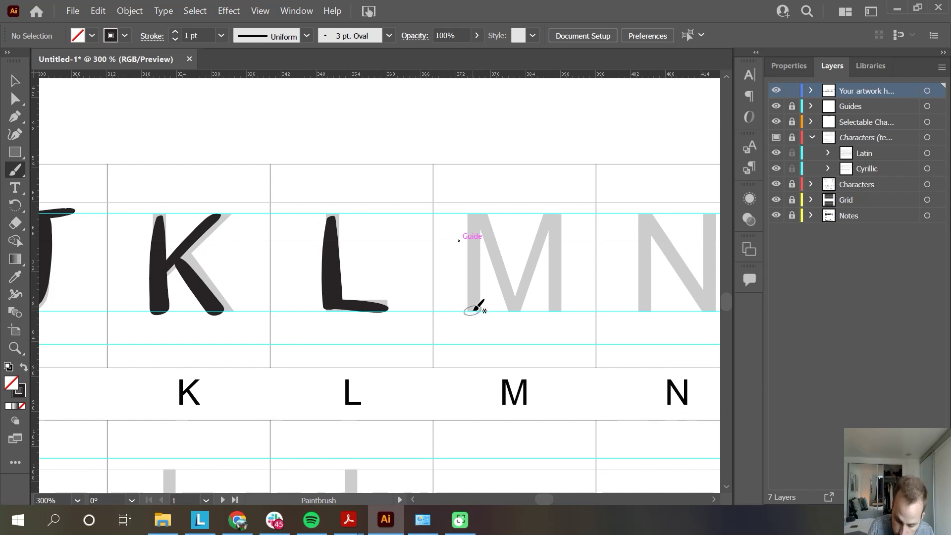
Step: Paint the capital M over its template letter from the lower left foot to the lower right foot, undoing the rejected attempts
left_click_drag(475, 307, 470, 215)
key("ctrl+z")
mouse_move(474, 312)
left_mouse_down()
mouse_move(479, 256)
mouse_move(534, 250)
mouse_move(555, 305)
mouse_move(512, 295)
mouse_move(554, 299)
left_mouse_up()
key("ctrl+z")
key("ctrl+z")
mouse_move(474, 312)
left_mouse_down()
mouse_move(482, 219)
mouse_move(511, 306)
mouse_move(526, 258)
mouse_move(548, 249)
mouse_move(557, 310)
left_mouse_up()
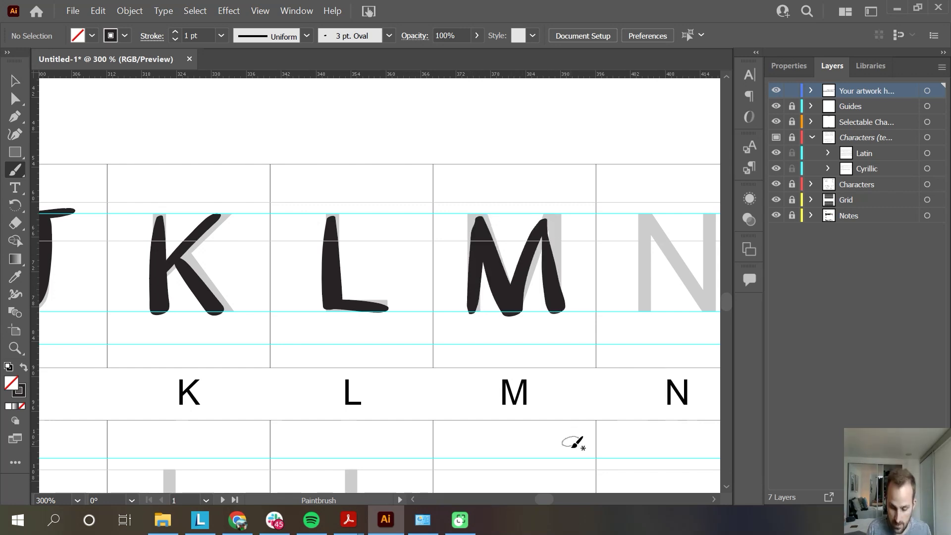
Step: Paint the capital N over its template letter from the lower left foot to the upper right tip, undoing one attempt
key("space")
left_click_drag(588, 352, 269, 418)
mouse_move(419, 428)
left_mouse_down()
mouse_move(413, 410)
mouse_move(368, 414)
left_mouse_up()
mouse_move(289, 319)
left_mouse_down()
mouse_move(295, 231)
mouse_move(351, 320)
mouse_move(364, 226)
left_mouse_up()
key("ctrl+z")
mouse_move(290, 319)
left_mouse_down()
mouse_move(295, 230)
mouse_move(346, 313)
mouse_move(352, 229)
left_mouse_up()
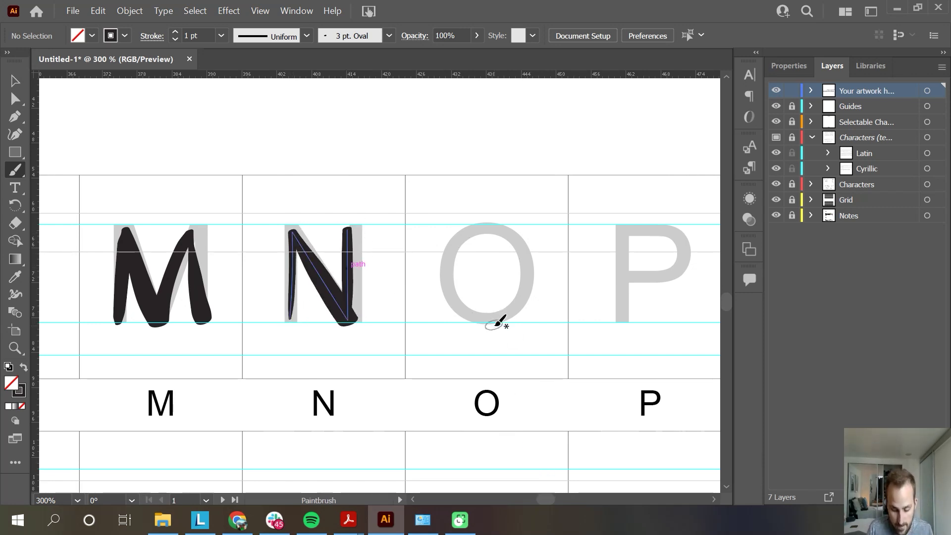
Step: Paint the round capital O and the capital P with its stem and bowl, undoing the rejected P strokes
key("space")
mouse_move(495, 317)
left_mouse_down()
mouse_move(446, 328)
mouse_move(367, 325)
left_mouse_up()
mouse_move(359, 234)
left_mouse_down()
mouse_move(334, 250)
mouse_move(362, 327)
mouse_move(343, 239)
left_mouse_up()
mouse_move(496, 236)
left_mouse_down()
mouse_move(498, 327)
mouse_move(498, 302)
mouse_move(531, 238)
mouse_move(494, 292)
left_mouse_up()
key("ctrl+z")
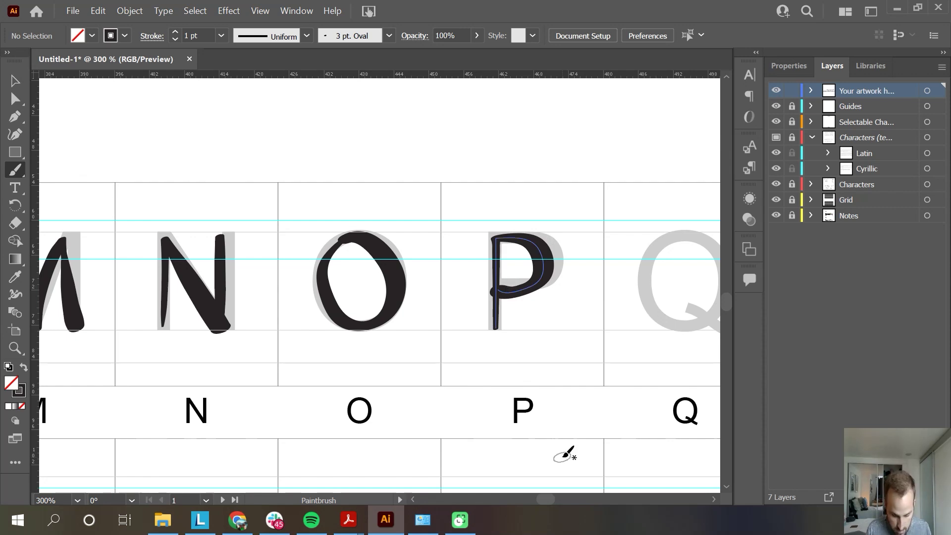
key("ctrl+z")
mouse_move(495, 325)
left_mouse_down()
mouse_move(498, 238)
mouse_move(496, 287)
left_mouse_up()
key("ctrl+z")
Step: Paint the capital Q over its template letter with a round bowl and a diagonal tail, undoing the first bowl attempt
key("space")
left_click_drag(599, 303, 314, 303)
mouse_move(431, 244)
left_mouse_down()
mouse_move(435, 329)
mouse_move(424, 267)
left_mouse_up()
key("ctrl+z")
left_click_drag(421, 234, 411, 232)
left_click_drag(403, 303, 448, 336)
Step: Paint the capital R over its template letter with a stem, bowl and diagonal leg, undoing the first stroke
left_click_drag(529, 329, 533, 233)
key("ctrl+z")
mouse_move(529, 330)
left_mouse_down()
mouse_move(538, 238)
mouse_move(557, 283)
mouse_move(604, 321)
left_mouse_up()
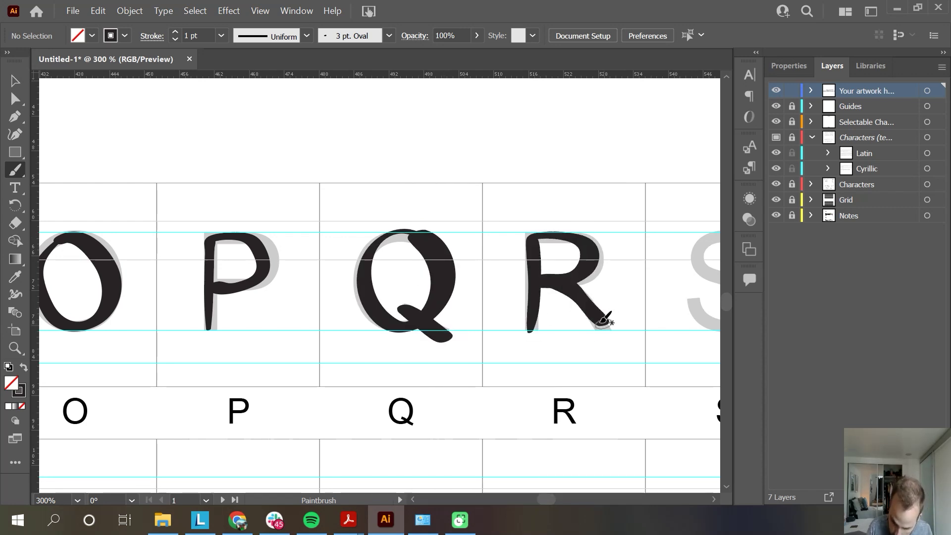
Step: Paint the curved capital S and the capital T with its top bar, redoing the T's stem once
key("space")
left_click_drag(631, 361, 301, 325)
mouse_move(408, 243)
left_mouse_down()
mouse_move(378, 223)
mouse_move(352, 278)
left_mouse_up()
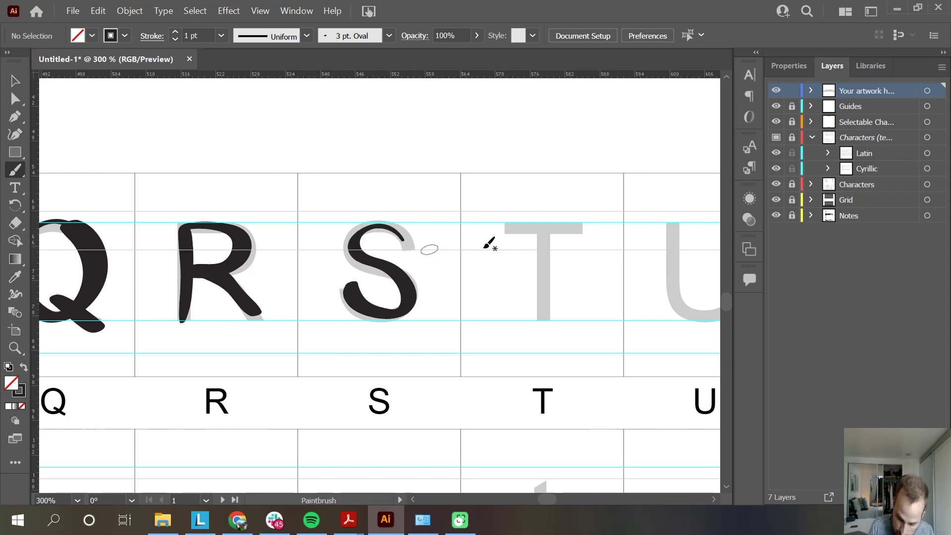
left_click_drag(504, 226, 598, 224)
left_click_drag(541, 229, 544, 311)
key("ctrl+z")
mouse_move(541, 228)
left_mouse_down()
mouse_move(544, 312)
mouse_move(280, 324)
left_mouse_up()
Step: Paint the capitals U and V over their template letters
key("space")
mouse_move(399, 225)
left_mouse_down()
mouse_move(448, 312)
mouse_move(453, 229)
left_mouse_up()
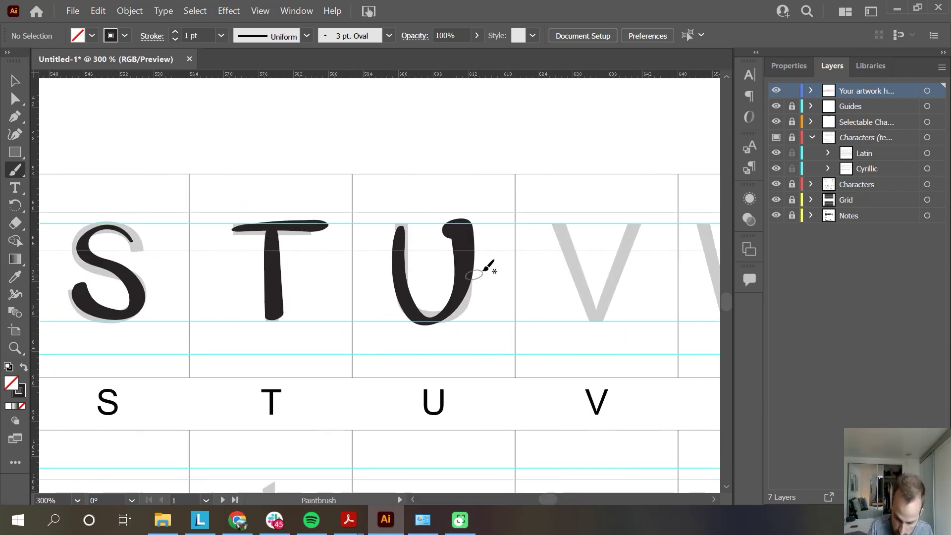
mouse_move(556, 227)
left_mouse_down()
mouse_move(600, 315)
mouse_move(638, 227)
left_mouse_up()
Step: Paint the capital W over its template letter from upper left to upper right, undoing the rejected attempts
key("space")
left_click_drag(608, 327, 286, 328)
mouse_move(379, 227)
left_mouse_down()
mouse_move(380, 236)
mouse_move(431, 241)
left_mouse_up()
key("ctrl+z")
mouse_move(379, 226)
left_mouse_down()
mouse_move(408, 307)
mouse_move(439, 229)
mouse_move(460, 297)
mouse_move(474, 284)
mouse_move(490, 224)
left_mouse_up()
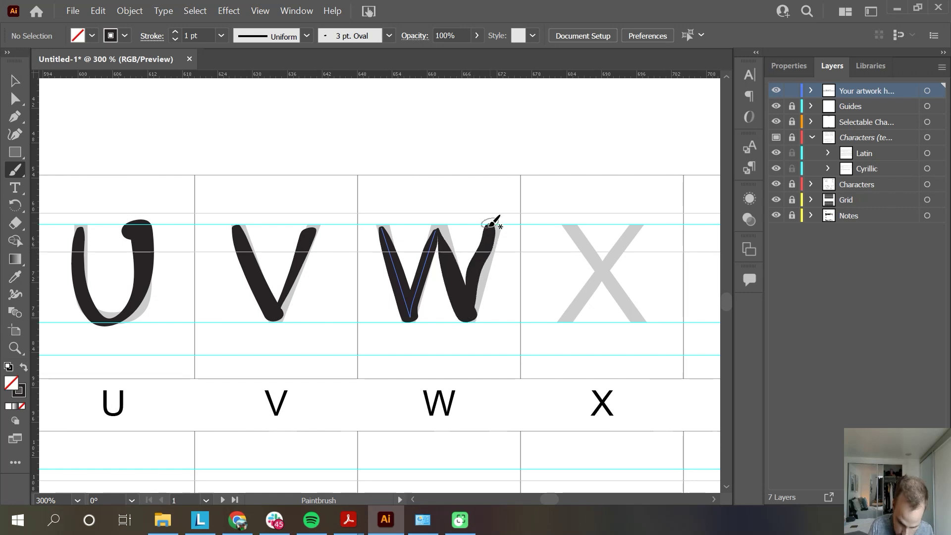
key("ctrl+z")
key("ctrl+z")
mouse_move(380, 227)
left_mouse_down()
mouse_move(407, 321)
mouse_move(434, 262)
mouse_move(405, 300)
mouse_move(437, 269)
mouse_move(465, 322)
mouse_move(496, 225)
left_mouse_up()
key("ctrl+z")
Step: Paint the capital X over its template letter with two crossing diagonal strokes
key("ctrl+1")
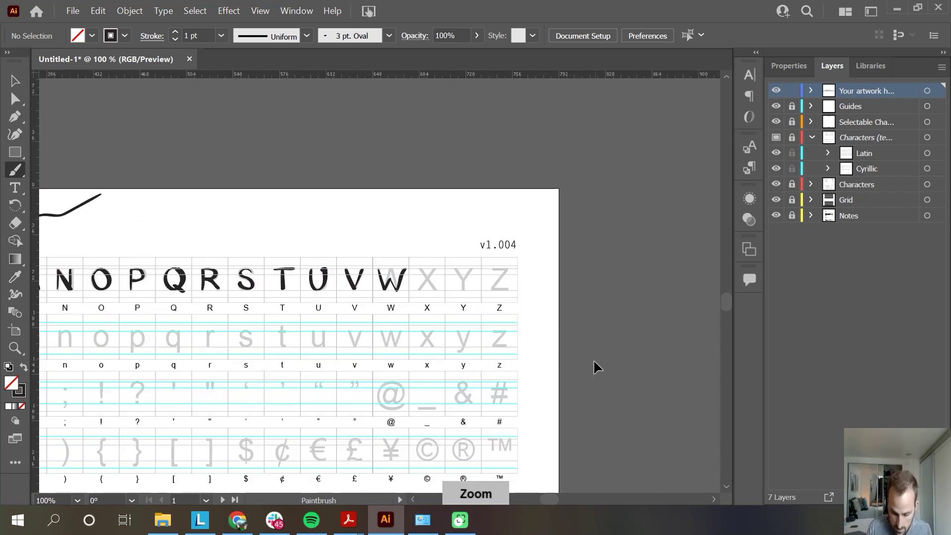
key("ctrl+minus")
key("ctrl+minus")
key("ctrl+plus")
key("ctrl+plus")
key("ctrl+plus")
key("ctrl+plus")
mouse_move(470, 299)
left_mouse_down()
mouse_move(513, 245)
mouse_move(509, 303)
left_mouse_up()
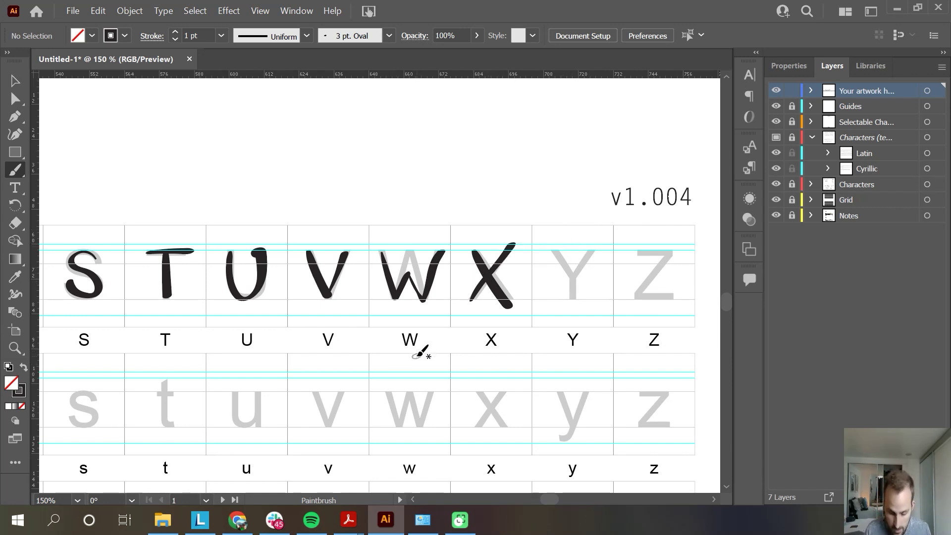
key("ctrl+minus")
key("ctrl+minus")
key("ctrl+plus")
key("ctrl+minus")
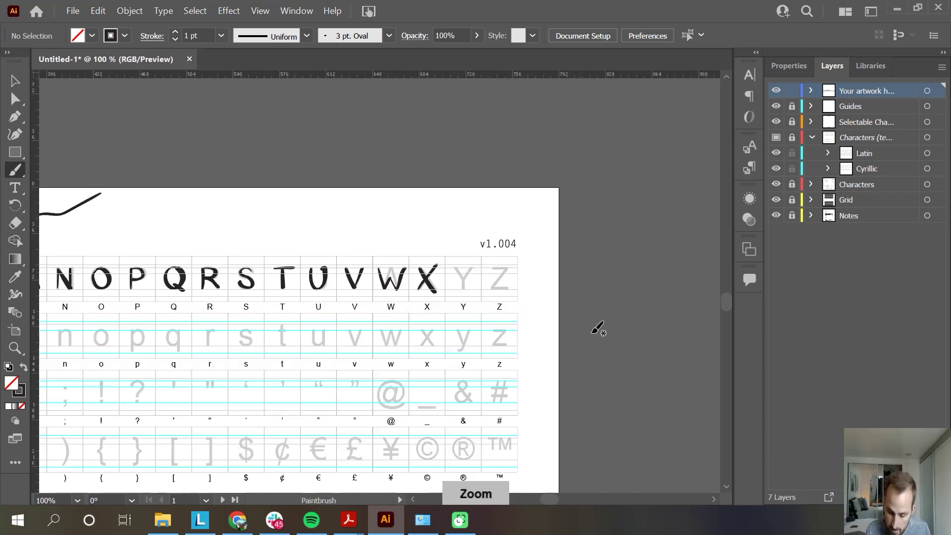
Step: Try to paint the capital Y with a long curved stroke from the left arm to the baseline and a joining right arm
key("ctrl+plus")
key("ctrl+plus")
key("space")
left_click_drag(564, 320, 367, 339)
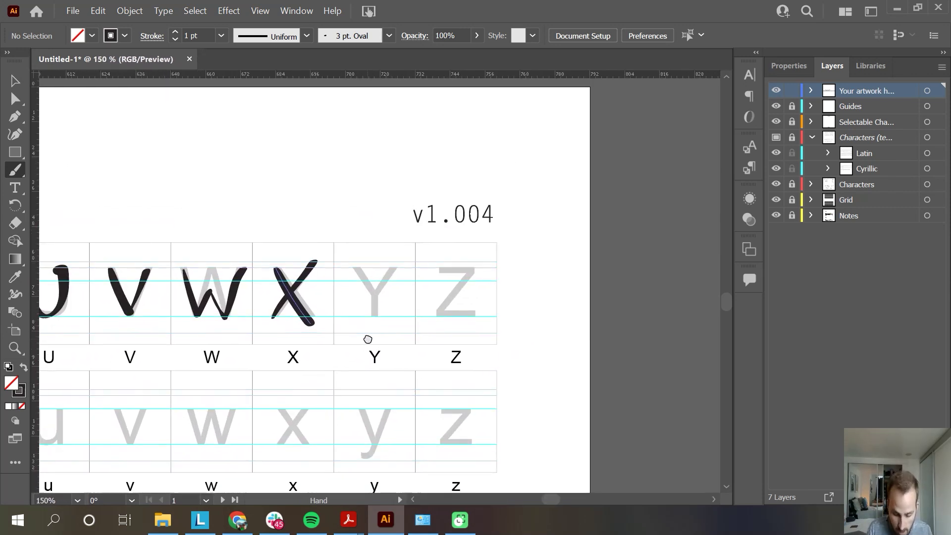
key("ctrl+plus")
key("ctrl+plus")
key("ctrl+plus")
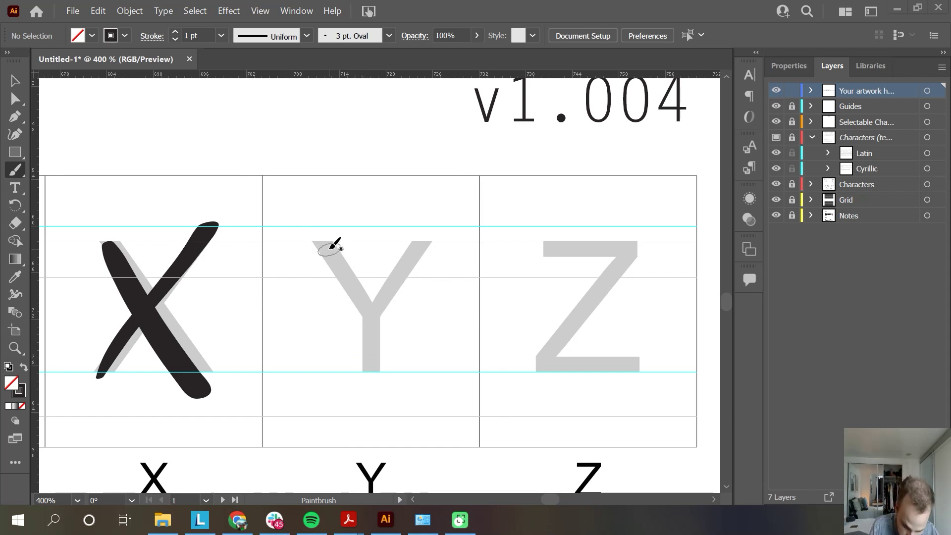
left_click_drag(327, 243, 372, 358)
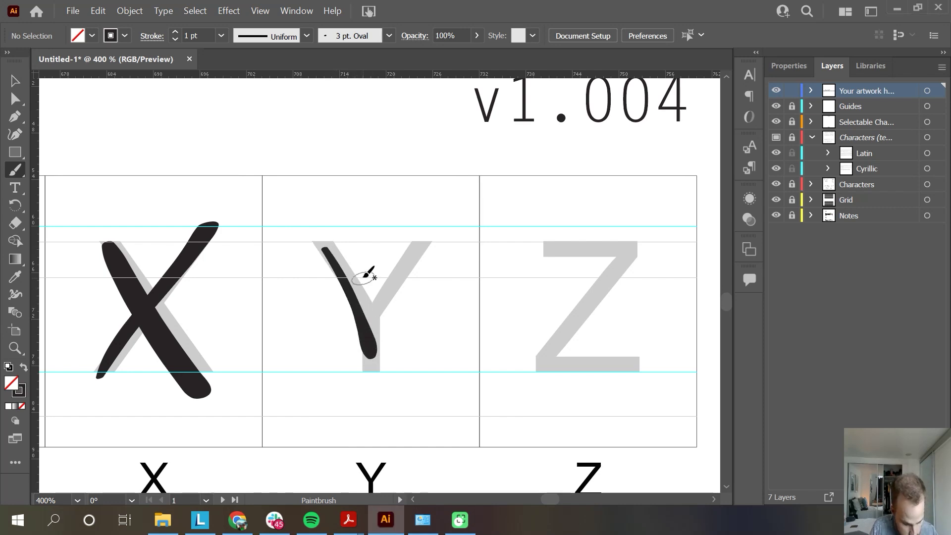
key("ctrl+z")
left_click_drag(323, 245, 374, 366)
key("ctrl+z")
mouse_move(324, 245)
left_mouse_down()
mouse_move(378, 312)
mouse_move(373, 369)
left_mouse_up()
key("ctrl+z")
mouse_move(326, 243)
left_mouse_down()
mouse_move(353, 292)
mouse_move(372, 369)
left_mouse_up()
left_click_drag(374, 314, 420, 247)
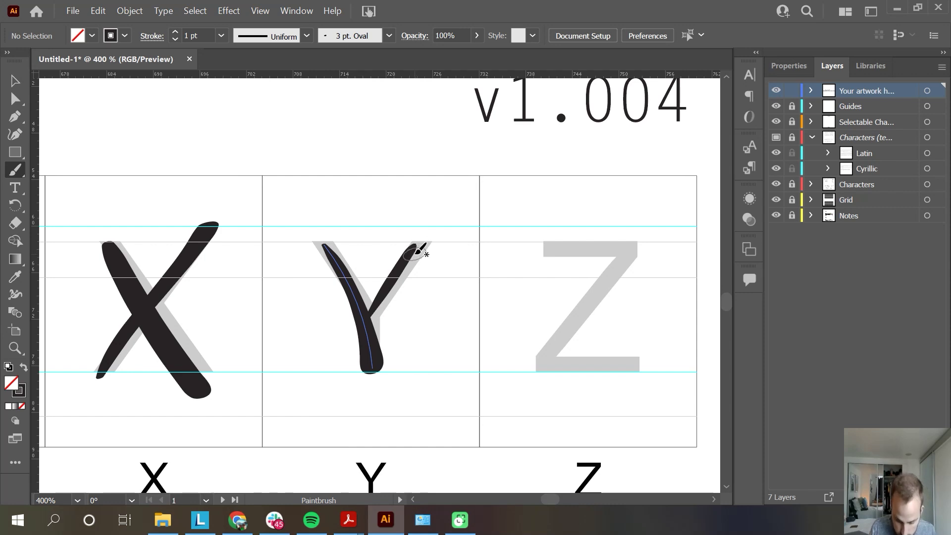
key("ctrl+z")
key("ctrl+z")
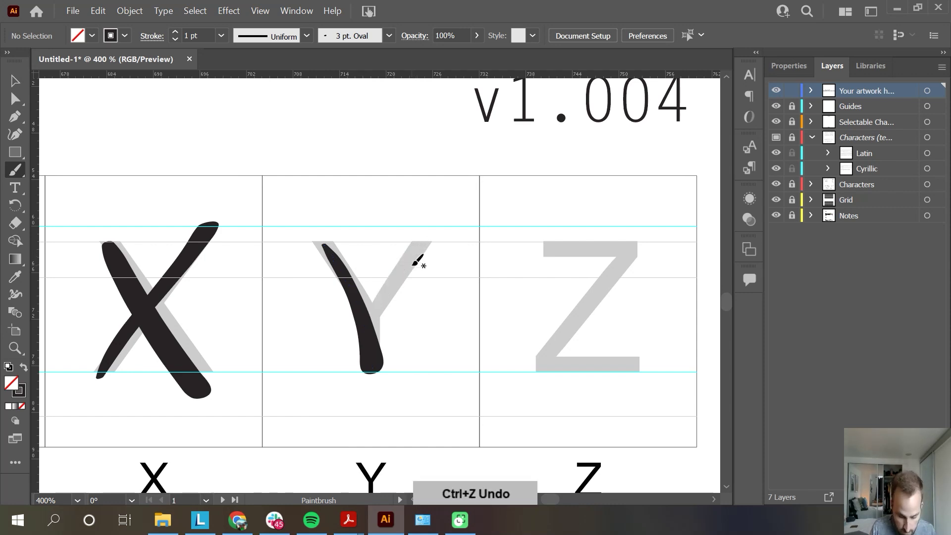
Step: Paint the capital Y with a short left arm and a long diagonal from the right arm to the baseline, redoing rejected strokes
left_click_drag(321, 245, 364, 307)
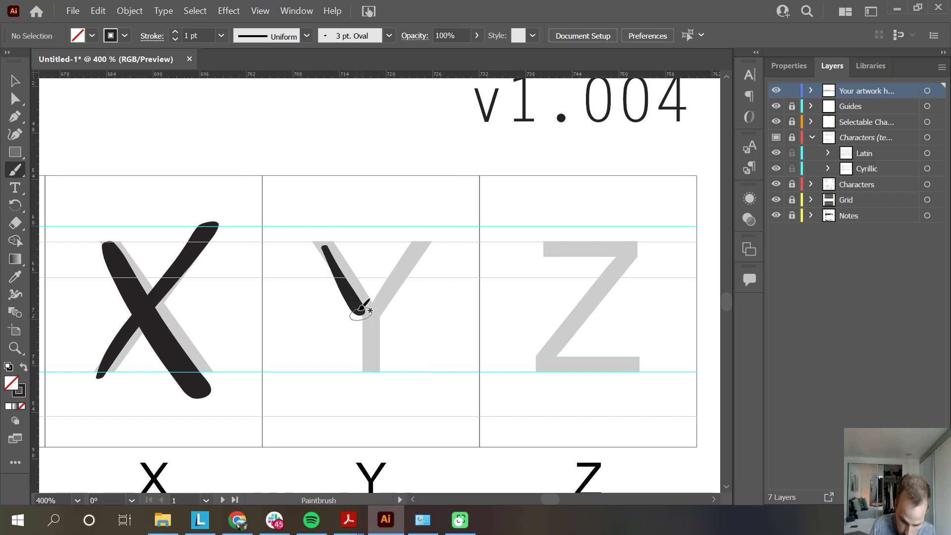
key("ctrl+z")
left_click_drag(323, 243, 367, 306)
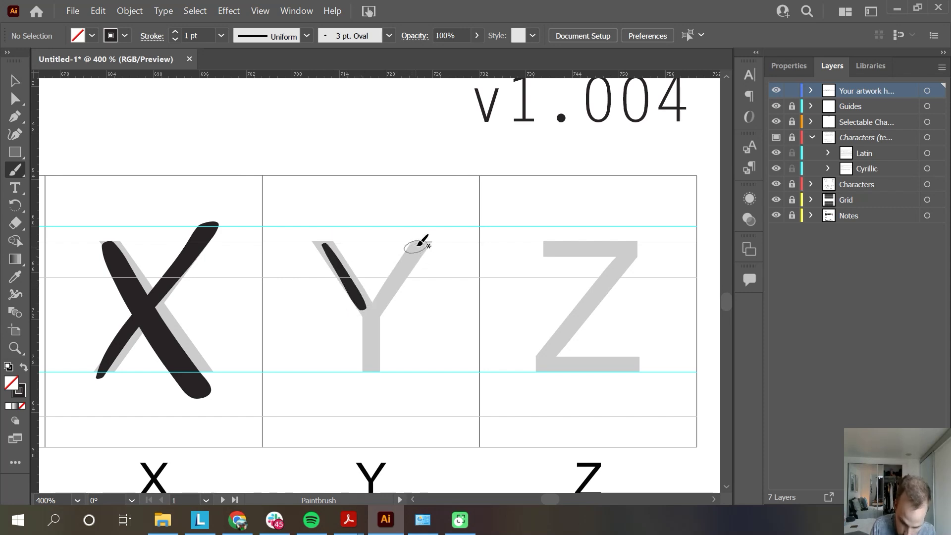
mouse_move(420, 242)
left_mouse_down()
mouse_move(386, 298)
mouse_move(363, 375)
left_mouse_up()
key("ctrl+z")
key("ctrl+z")
left_click_drag(324, 243, 369, 307)
mouse_move(421, 242)
left_mouse_down()
mouse_move(373, 310)
mouse_move(364, 365)
left_mouse_up()
Step: Paint the capital Z over its template letter and add a short horizontal bar across its diagonal
mouse_move(549, 245)
left_mouse_down()
mouse_move(636, 245)
mouse_move(546, 364)
mouse_move(644, 366)
left_mouse_up()
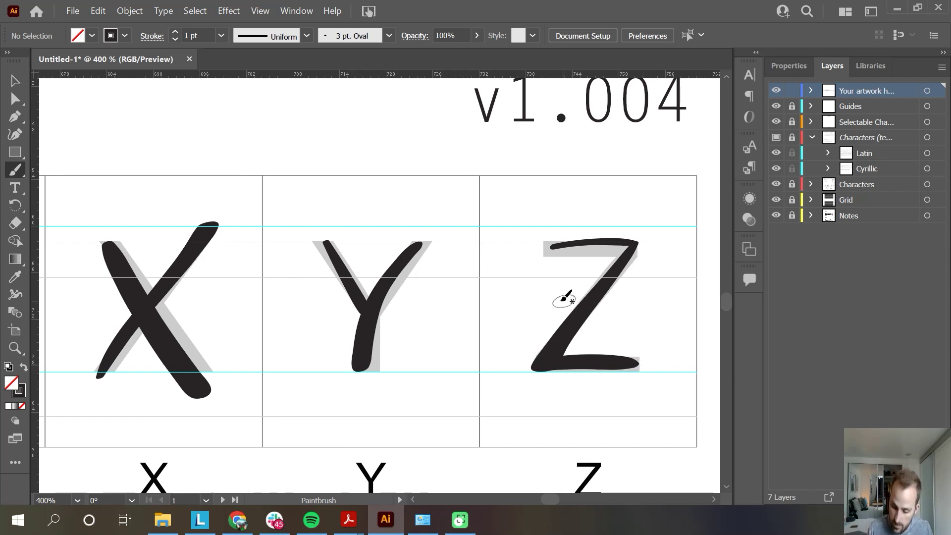
left_click_drag(562, 300, 643, 298)
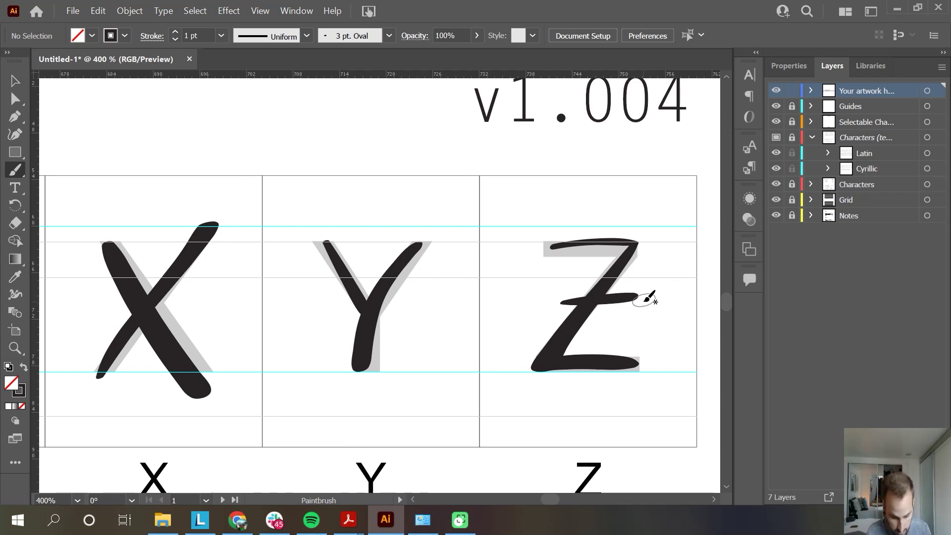
Step: Paint the lowercase a over its template letter with a round bowl and a stem, undoing the rejected attempt
key("ctrl+1")
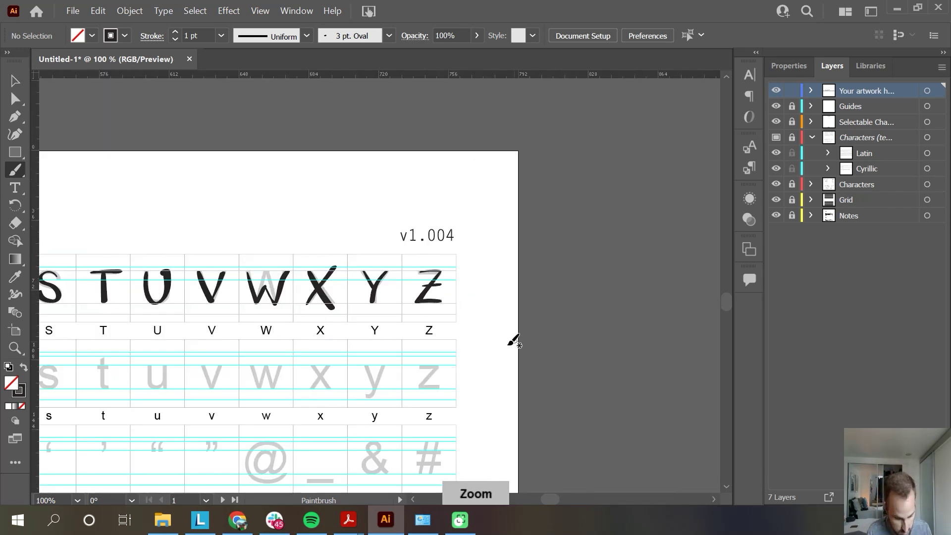
key("space")
left_click_drag(460, 377, 635, 327)
left_click_drag(275, 385, 588, 387)
left_click_drag(289, 422, 537, 380)
left_click_drag(292, 399, 522, 393)
left_click_drag(250, 378, 428, 422)
left_click_drag(307, 364, 410, 384)
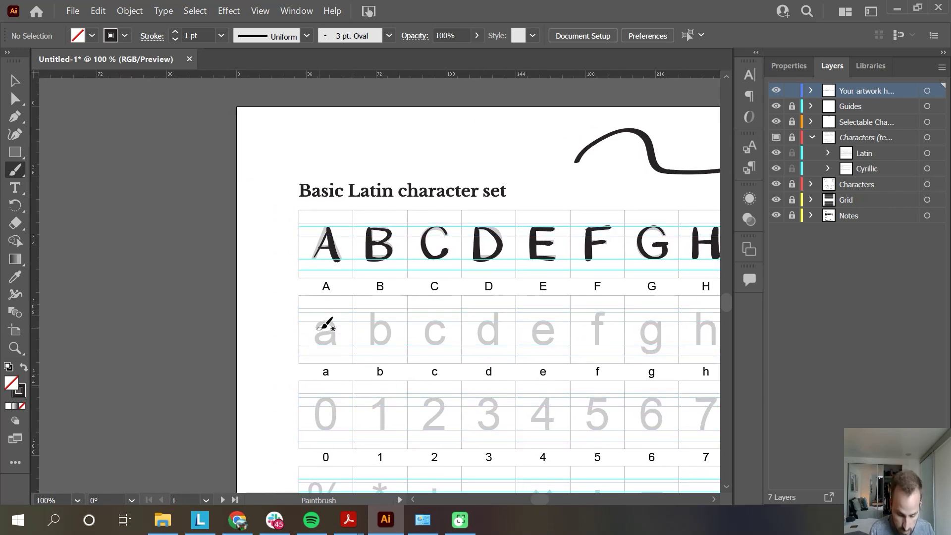
scroll(327, 328, "up", 3)
mouse_move(278, 399)
left_mouse_down()
mouse_move(324, 341)
mouse_move(331, 314)
mouse_move(284, 357)
mouse_move(284, 323)
mouse_move(296, 382)
left_mouse_up()
key("ctrl+z")
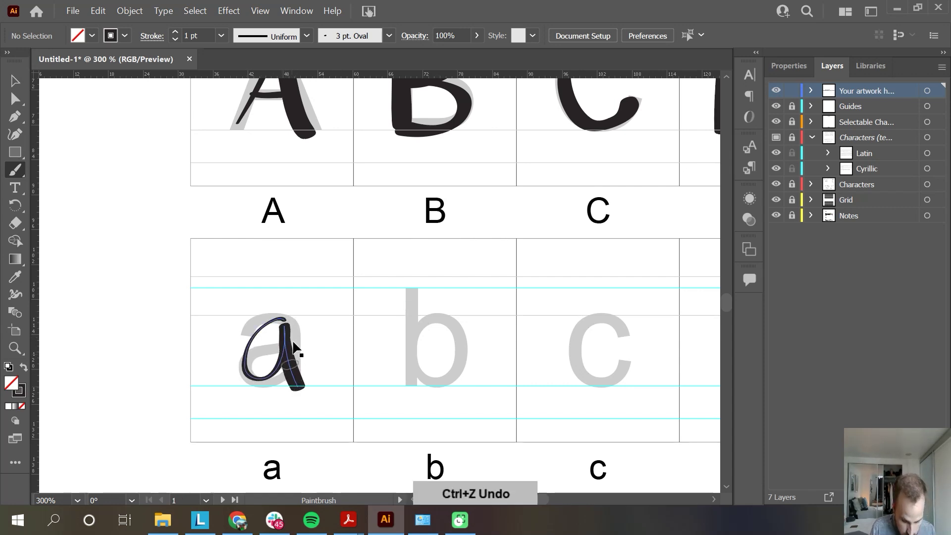
mouse_move(295, 323)
left_mouse_down()
mouse_move(254, 379)
mouse_move(295, 329)
mouse_move(303, 389)
left_mouse_up()
Step: Paint the vertical stem of the lowercase b over its template letter, undoing the rejected strokes
left_click_drag(413, 288, 415, 376)
key("ctrl+z")
left_click_drag(413, 317, 414, 381)
key("ctrl+z")
left_click_drag(414, 293, 414, 381)
mouse_move(412, 341)
left_mouse_down()
mouse_move(461, 356)
mouse_move(415, 382)
mouse_move(433, 335)
left_mouse_up()
key("ctrl+z")
key("ctrl+z")
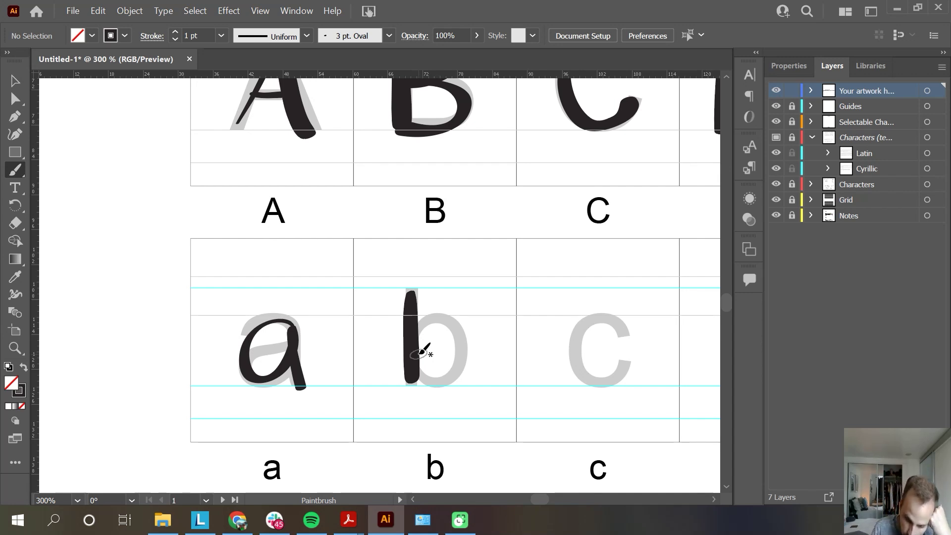
Step: Set the size variation of the 3 pt. Oval brush to 2 pt and apply the change to the existing strokes
left_click(389, 35)
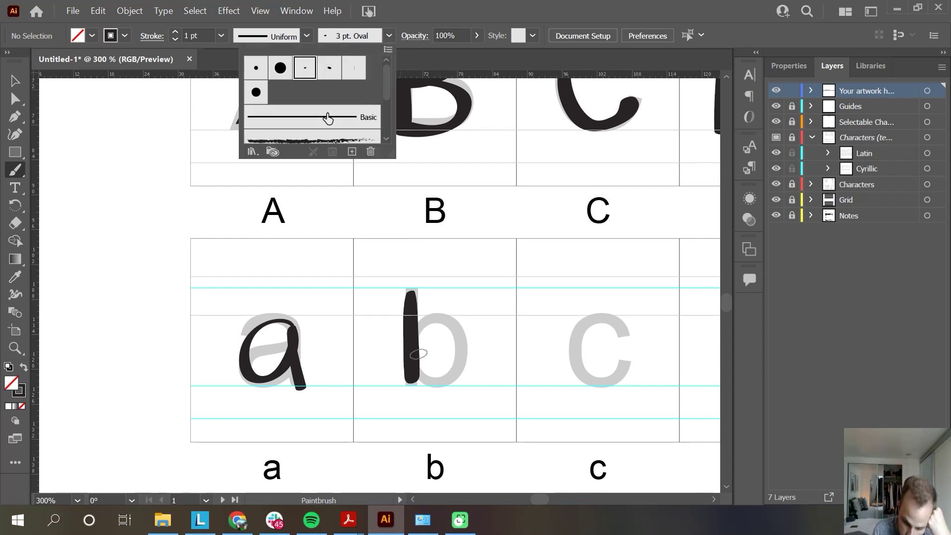
left_click(387, 49)
left_click(483, 270)
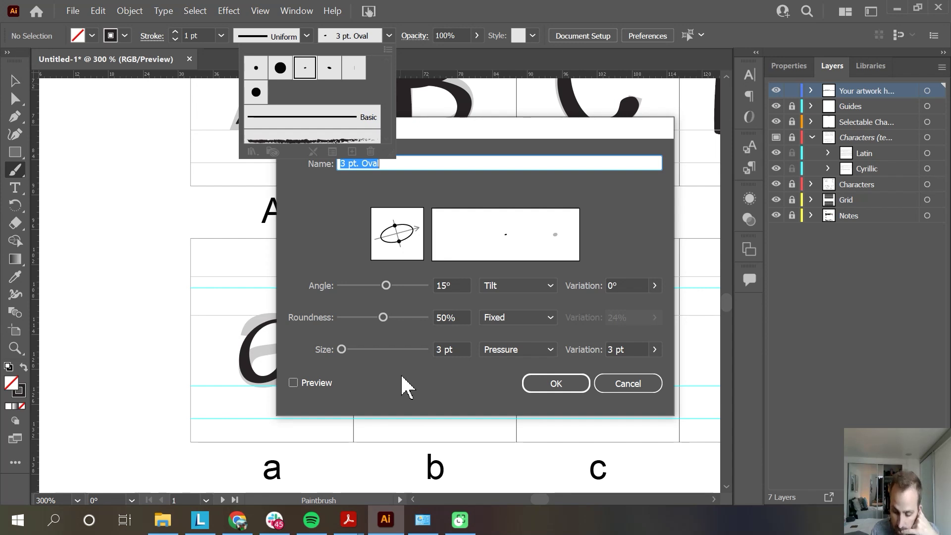
left_click(654, 350)
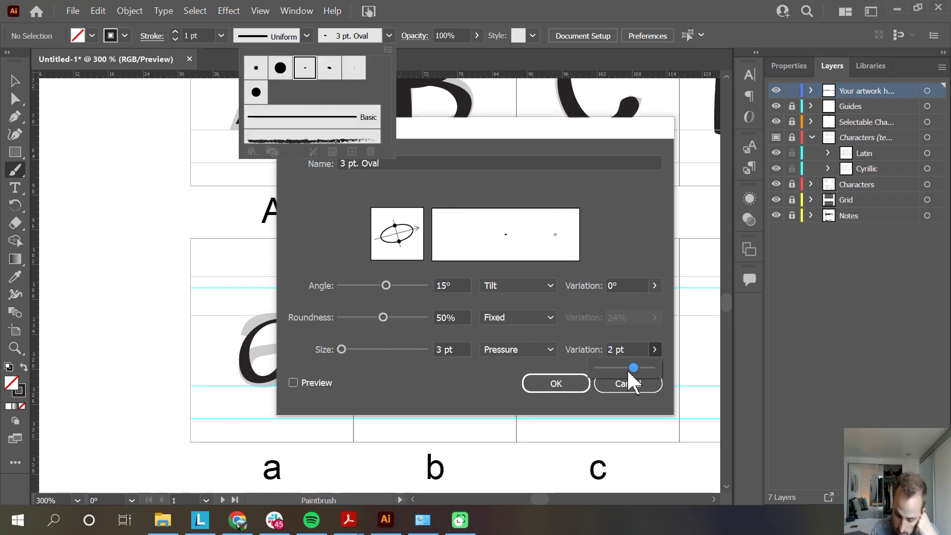
left_click_drag(628, 371, 622, 371)
left_click(559, 382)
left_click(550, 386)
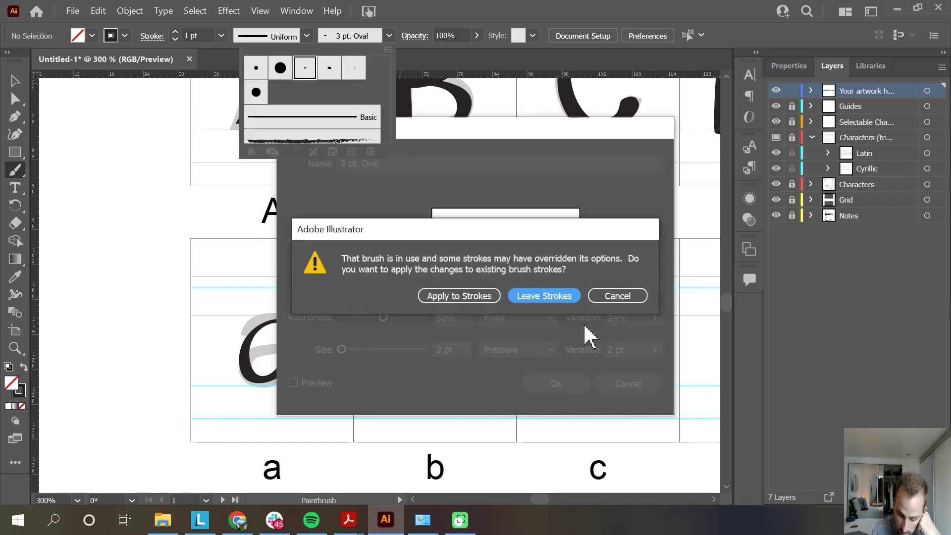
left_click(458, 296)
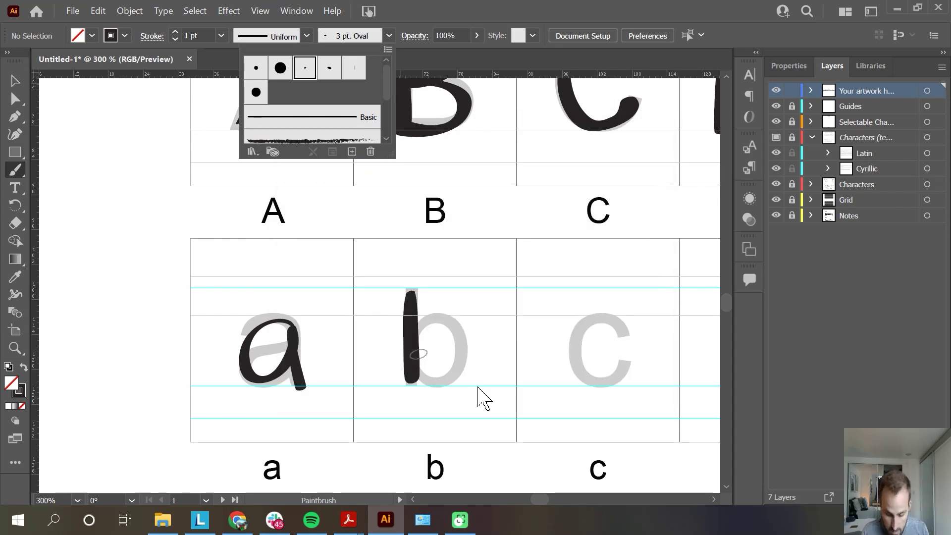
left_click(422, 344)
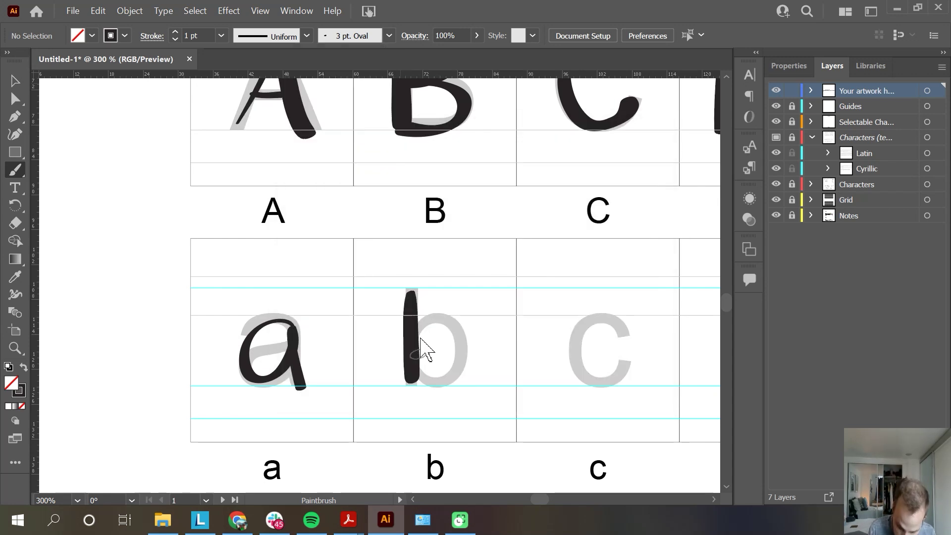
Step: Paint the rounded bowl of the lowercase b against its stem, redoing the stroke once
mouse_move(418, 342)
left_mouse_down()
mouse_move(429, 321)
mouse_move(450, 329)
mouse_move(453, 369)
left_mouse_up()
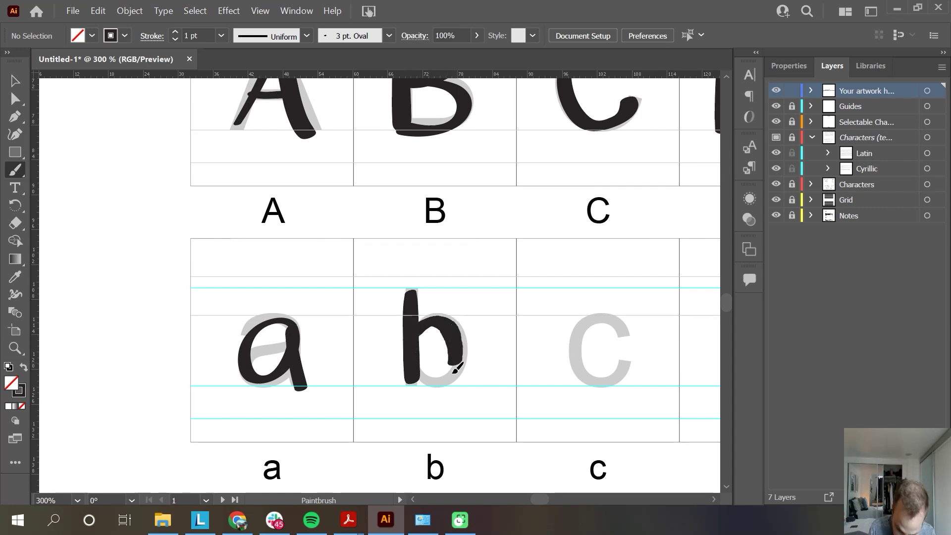
key("ctrl+z")
mouse_move(421, 334)
left_mouse_down()
mouse_move(446, 327)
mouse_move(453, 367)
left_mouse_up()
Step: Paint the lowercase c and the lowercase d with its tall stem over their template letters
scroll(533, 316, "down", 4)
mouse_move(529, 315)
left_mouse_down()
mouse_move(422, 301)
mouse_move(341, 307)
mouse_move(290, 292)
mouse_move(317, 332)
left_mouse_up()
scroll(342, 292, "up", 2)
scroll(340, 288, "up", 2)
mouse_move(461, 303)
left_mouse_down()
mouse_move(440, 301)
mouse_move(447, 350)
mouse_move(471, 297)
left_mouse_up()
left_click_drag(472, 257, 473, 366)
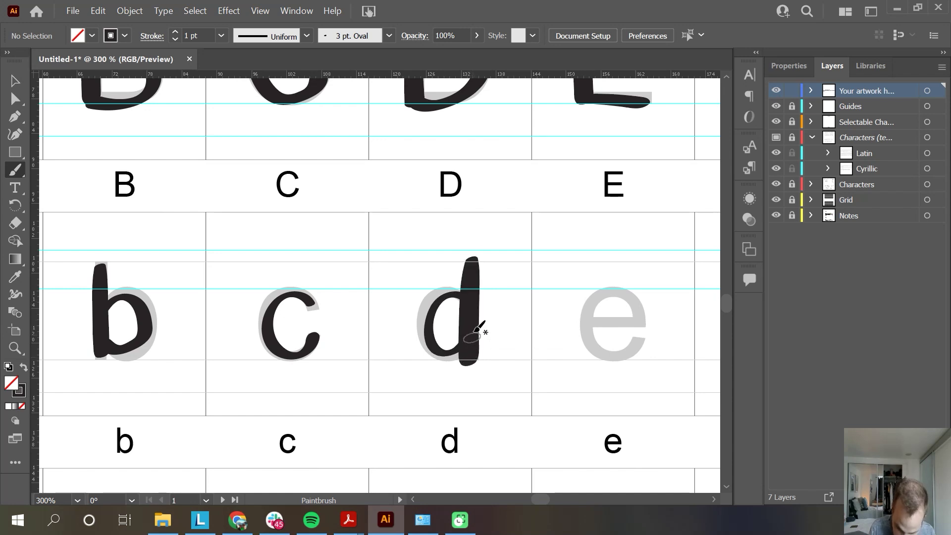
Step: Paint the lowercase e over its template letter, undoing the rejected first attempt
left_click_drag(590, 323, 641, 320)
mouse_move(641, 319)
left_mouse_down()
mouse_move(619, 292)
mouse_move(642, 338)
left_mouse_up()
key("ctrl+z")
key("ctrl+z")
mouse_move(591, 323)
left_mouse_down()
mouse_move(641, 321)
mouse_move(643, 331)
mouse_move(232, 298)
left_mouse_up()
key("space")
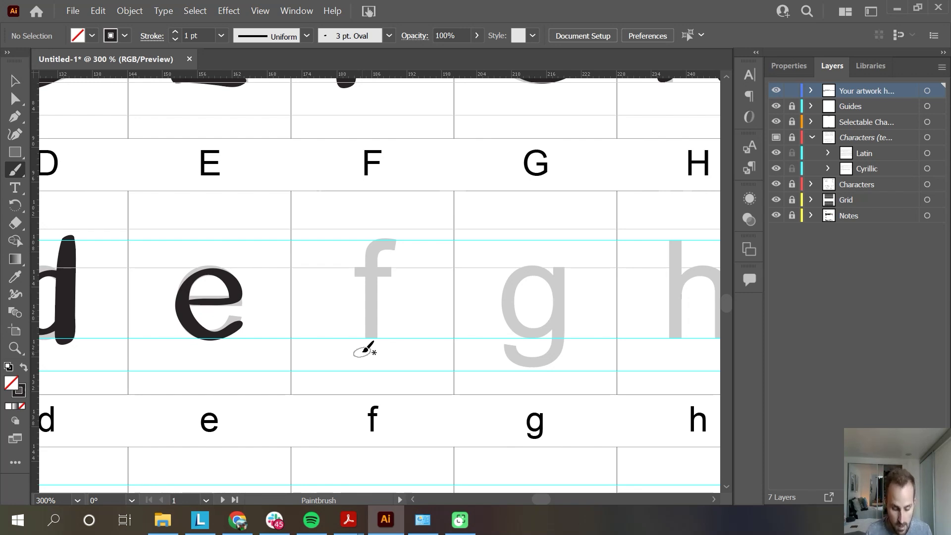
Step: Paint the lowercase f with a hooked stem and crossbar, and the lowercase g with its descending tail
mouse_move(370, 337)
left_mouse_down()
mouse_move(409, 267)
mouse_move(418, 276)
left_mouse_up()
key("ctrl+z")
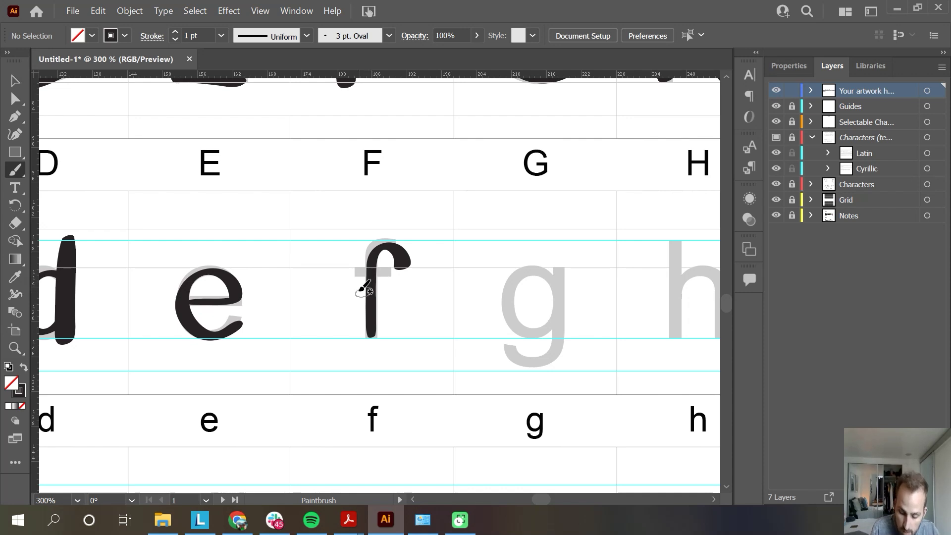
left_click_drag(352, 289, 397, 288)
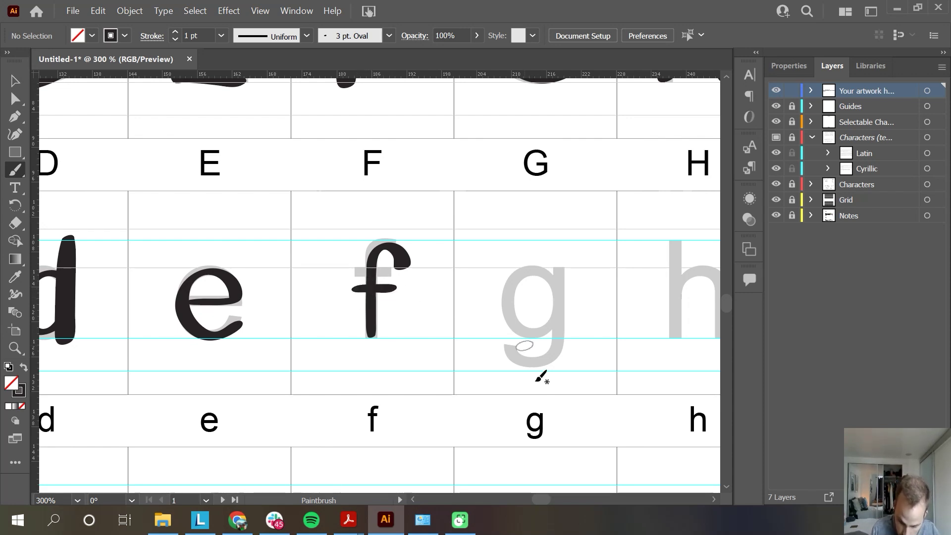
left_click_drag(551, 357, 412, 335)
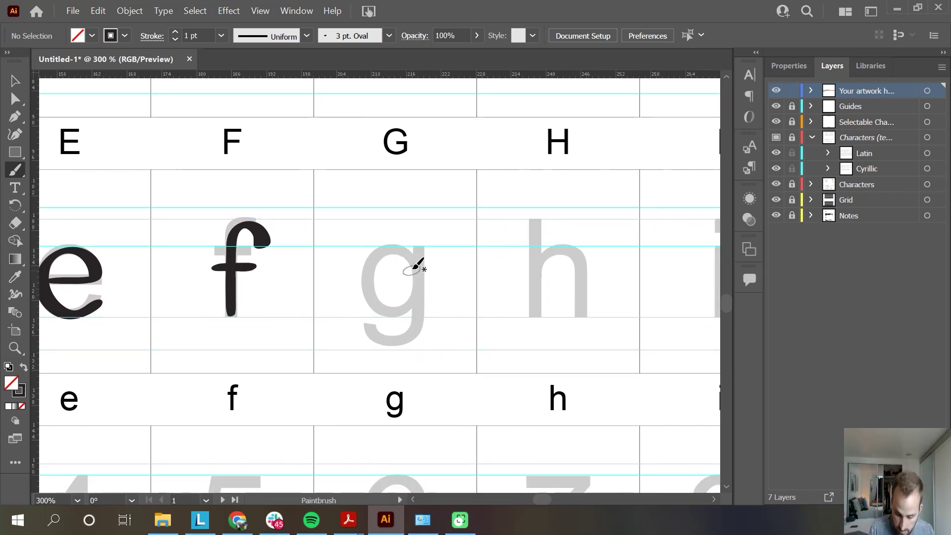
mouse_move(418, 255)
left_mouse_down()
mouse_move(411, 295)
mouse_move(420, 293)
mouse_move(370, 329)
left_mouse_up()
Step: Paint the lowercase h over its template letter with a tall stem and an arch, redoing the arch once
left_click_drag(551, 355, 335, 350)
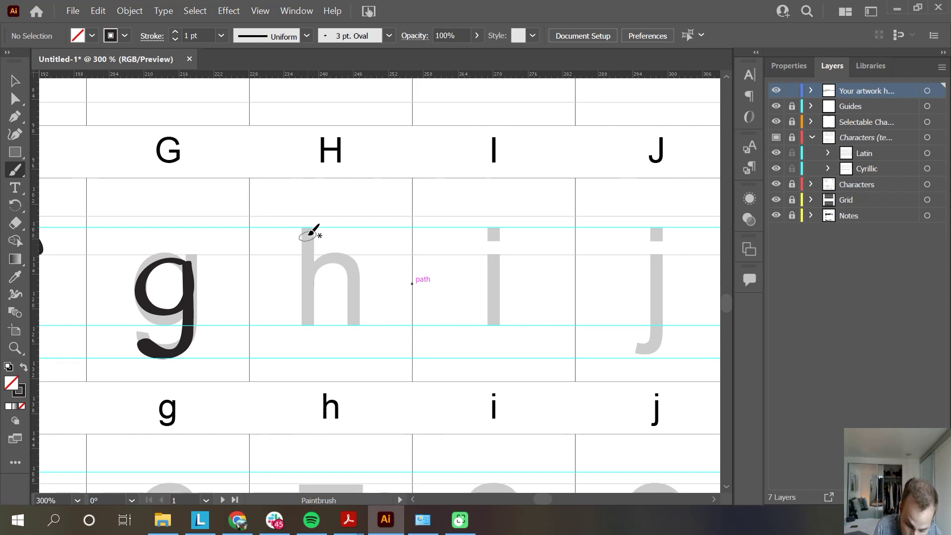
left_click_drag(310, 237, 304, 327)
left_click_drag(312, 276, 353, 324)
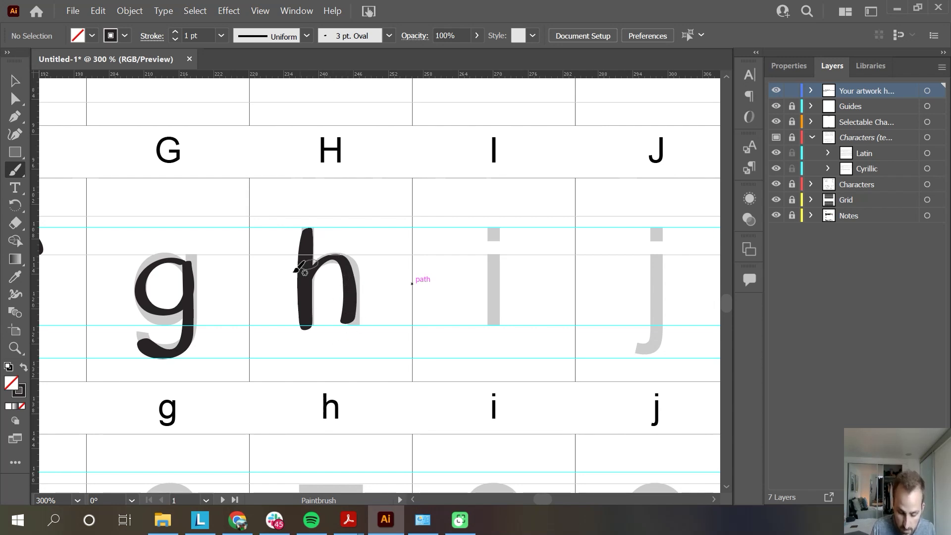
key("ctrl+z")
mouse_move(313, 283)
left_mouse_down()
mouse_move(349, 279)
mouse_move(354, 327)
left_mouse_up()
Step: Paint the dotted lowercase i and j over their template letters, redoing the j's stem with a wider hook
mouse_move(495, 237)
left_mouse_down()
mouse_move(505, 222)
mouse_move(525, 225)
mouse_move(505, 227)
mouse_move(495, 325)
left_mouse_up()
key("ctrl+z")
left_click_drag(414, 339, 181, 324)
mouse_move(416, 222)
left_mouse_down()
mouse_move(432, 215)
mouse_move(398, 327)
left_mouse_up()
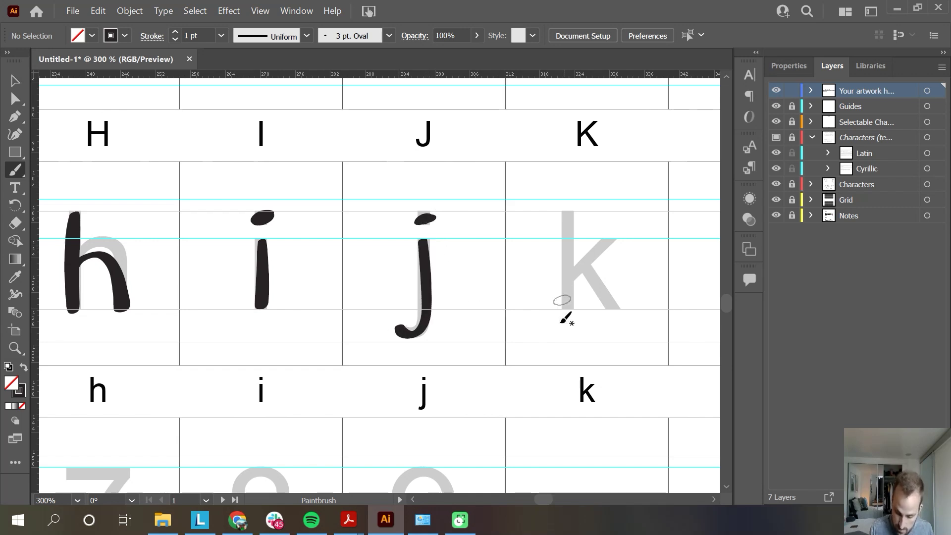
key("ctrl+z")
mouse_move(429, 241)
left_mouse_down()
mouse_move(424, 301)
mouse_move(389, 315)
left_mouse_up()
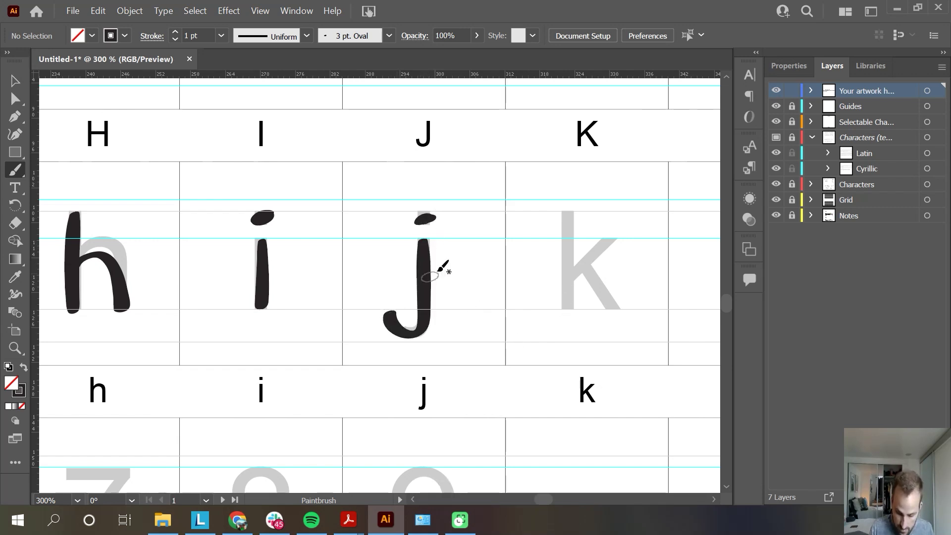
Step: Paint the lowercase k with its arm and leg, and the lowercase l as a single vertical stroke
left_click_drag(511, 384, 248, 400)
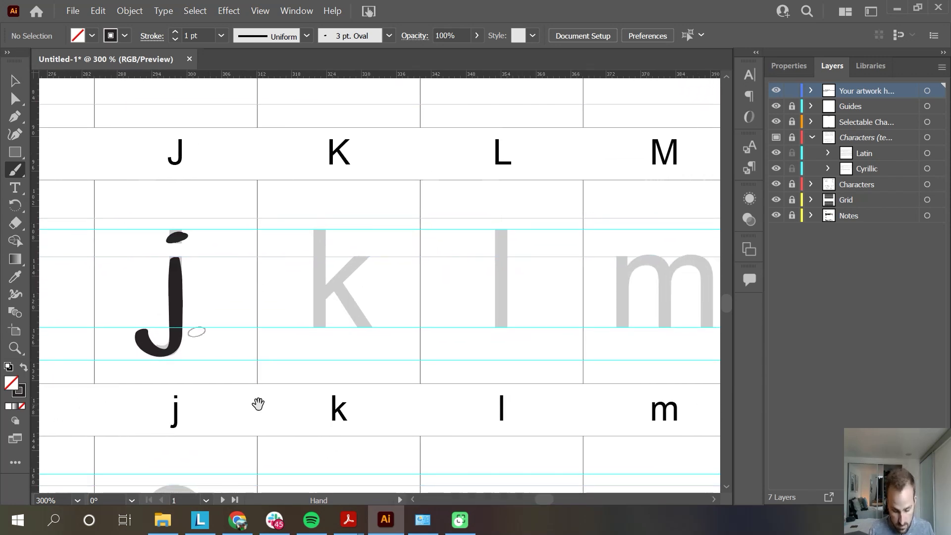
mouse_move(320, 231)
left_mouse_down()
mouse_move(319, 324)
mouse_move(364, 259)
left_mouse_up()
left_click_drag(347, 295, 369, 325)
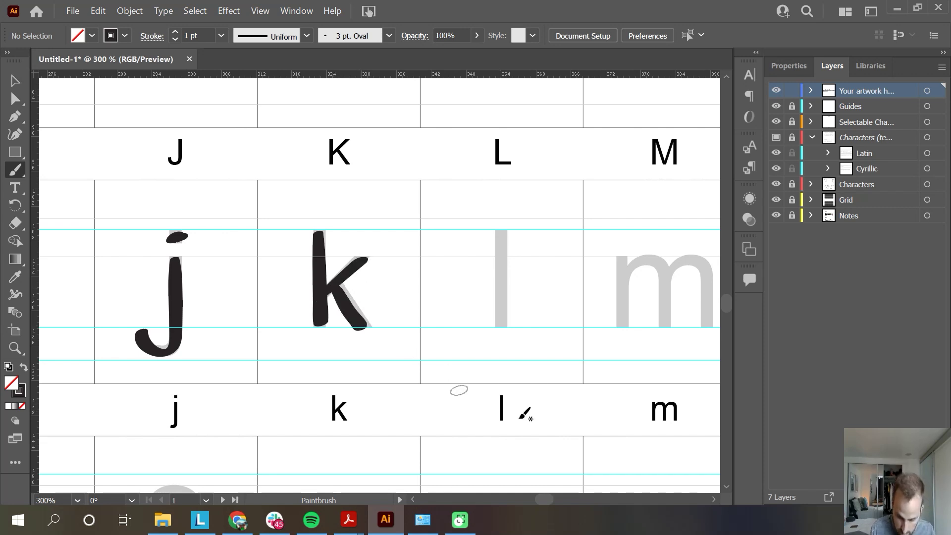
left_click_drag(502, 229, 503, 326)
Step: Try to paint the lowercase m over its template letter, then undo its strokes
key("space")
mouse_move(538, 367)
left_mouse_down()
mouse_move(462, 357)
mouse_move(262, 360)
left_mouse_up()
mouse_move(345, 247)
left_mouse_down()
mouse_move(339, 319)
mouse_move(381, 303)
mouse_move(436, 310)
left_mouse_up()
key("ctrl+z")
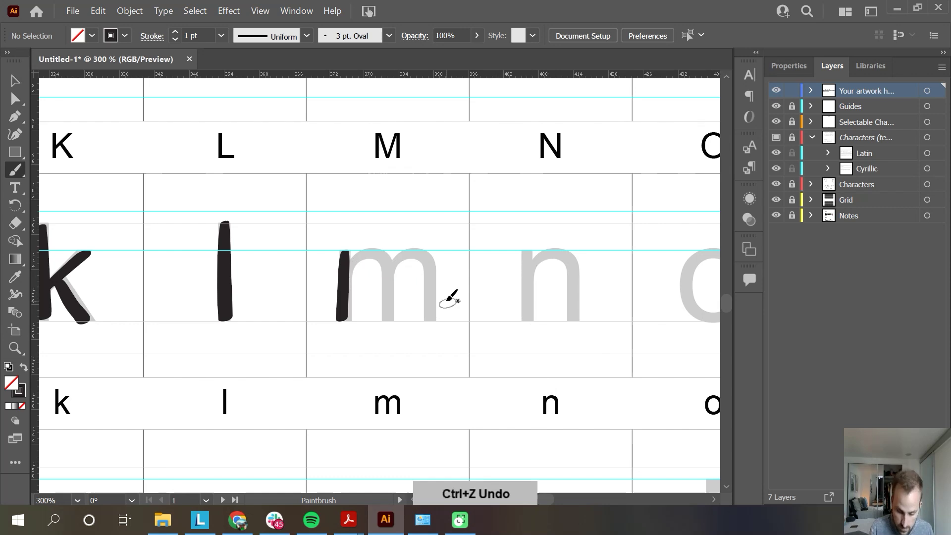
key("ctrl+z")
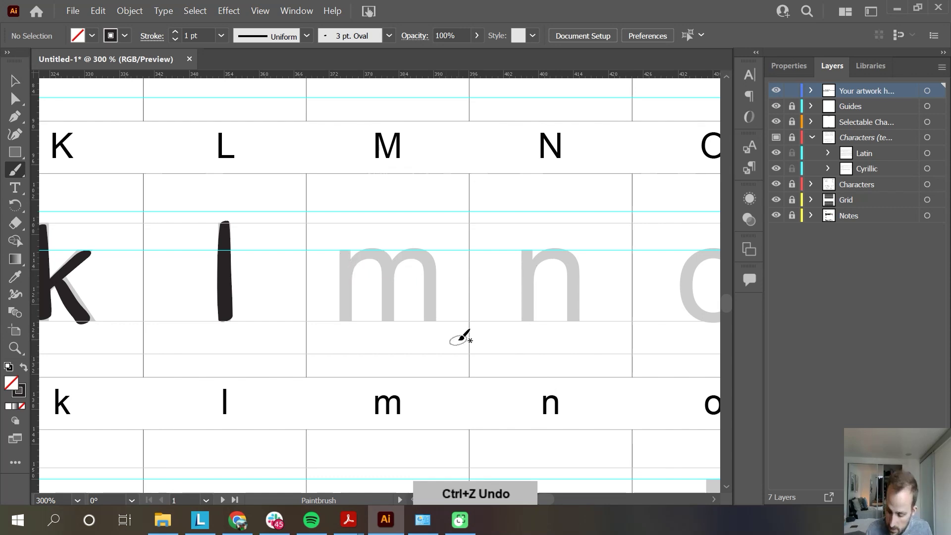
Step: Hide the template characters layer that holds the Latin and Cyrillic guide letters
left_click(775, 185)
left_click(775, 184)
left_click(776, 137)
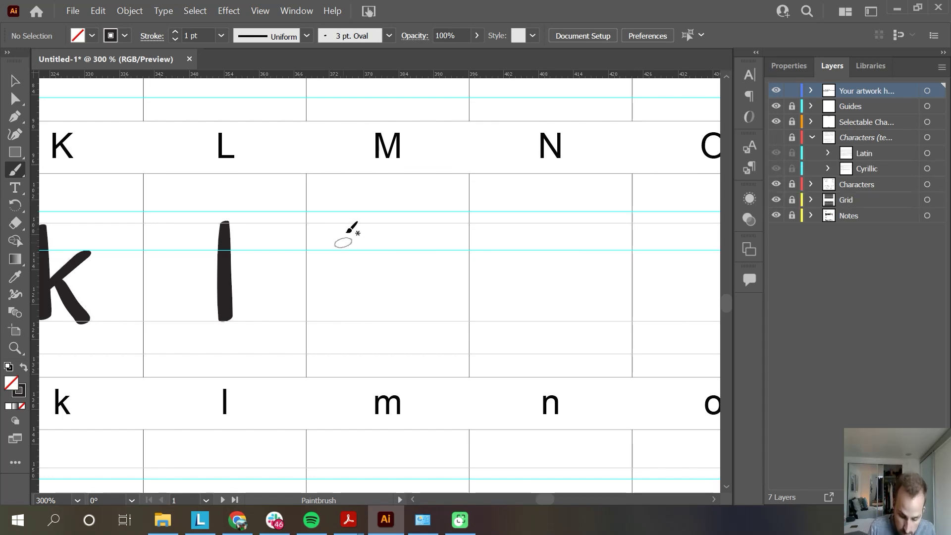
left_click_drag(336, 253, 337, 322)
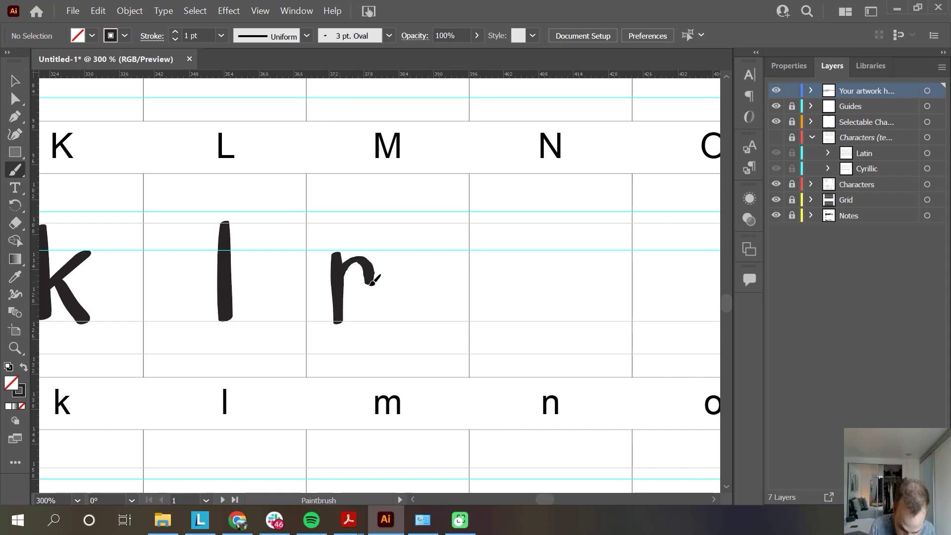
mouse_move(368, 285)
left_mouse_down()
mouse_move(402, 279)
mouse_move(405, 323)
left_mouse_up()
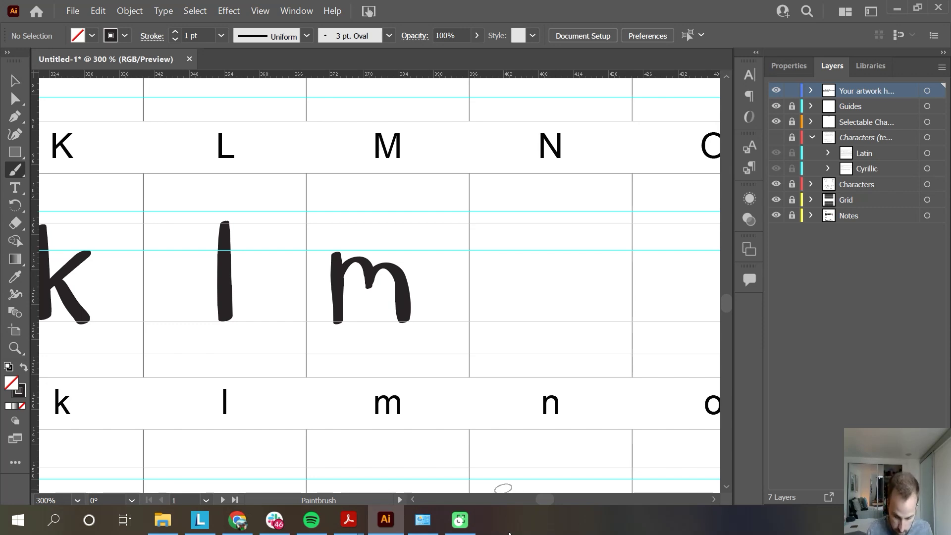
key("ctrl+z")
key("ctrl+z")
key("ctrl+z")
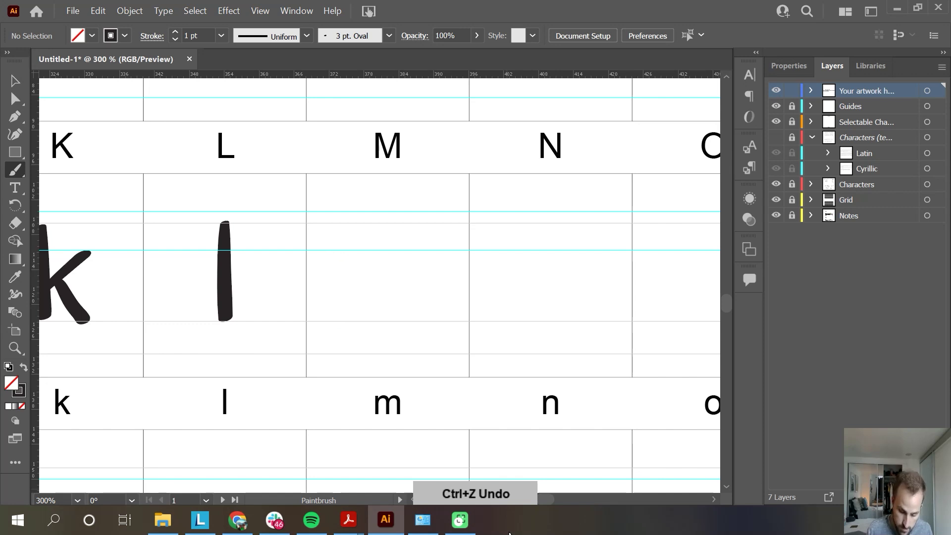
Step: Paint the lowercase m and n in their empty cells, repainting the n's arch once
mouse_move(339, 254)
left_mouse_down()
mouse_move(343, 315)
mouse_move(346, 271)
mouse_move(379, 279)
mouse_move(405, 270)
mouse_move(410, 316)
left_mouse_up()
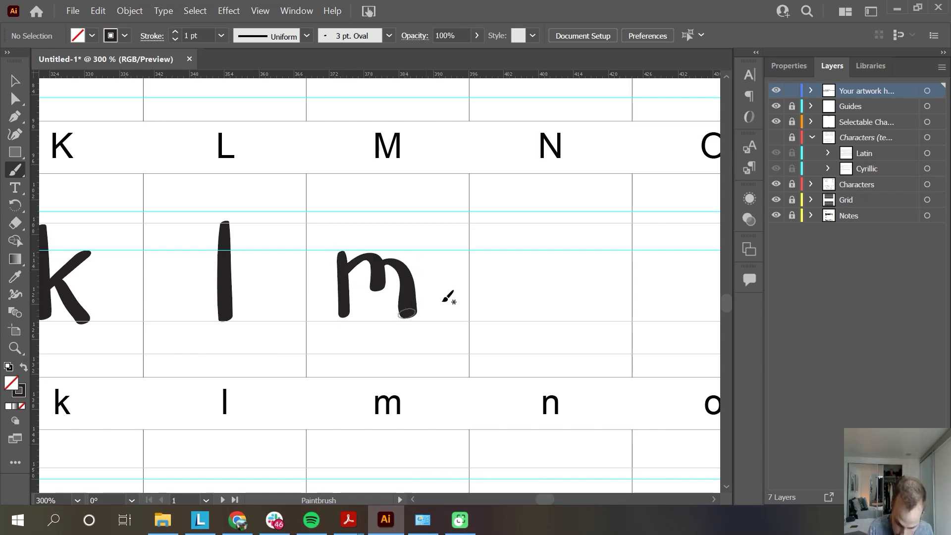
left_click_drag(521, 250, 520, 315)
mouse_move(524, 267)
left_mouse_down()
mouse_move(520, 314)
mouse_move(551, 256)
mouse_move(570, 316)
left_mouse_up()
key("ctrl+z")
mouse_move(524, 267)
left_mouse_down()
mouse_move(545, 252)
mouse_move(571, 312)
left_mouse_up()
Step: Paint the lowercase o as a closed loop and the lowercase p with a descending stem and bowl
left_click_drag(626, 342, 371, 346)
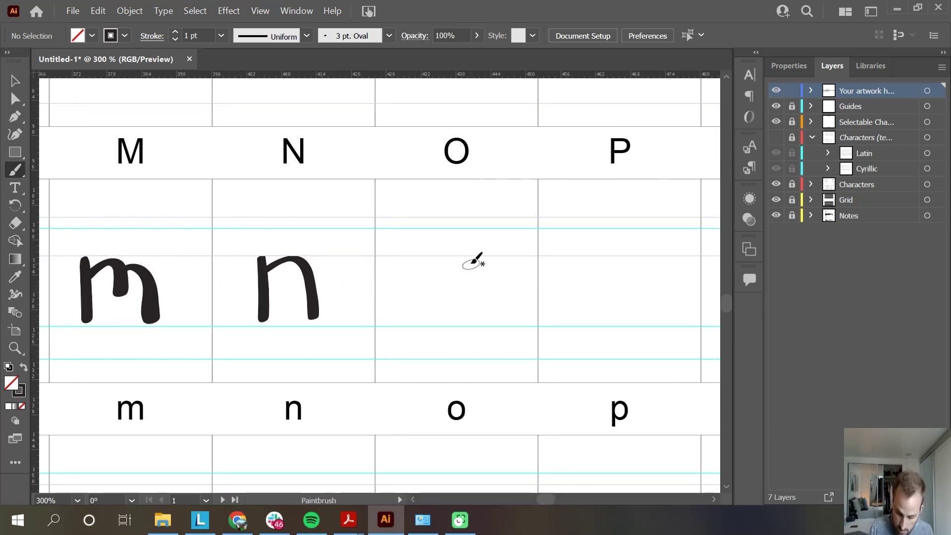
left_click_drag(463, 260, 470, 257)
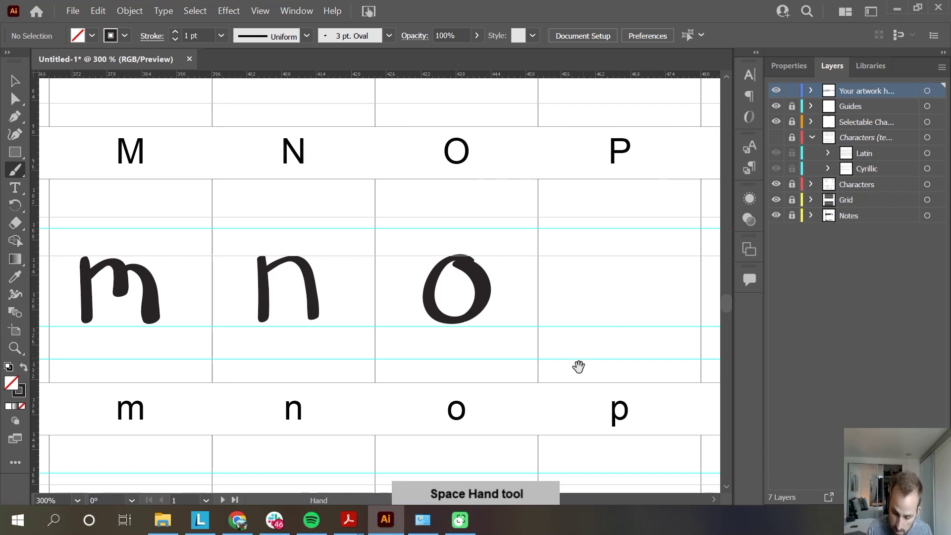
left_click_drag(578, 365, 395, 357)
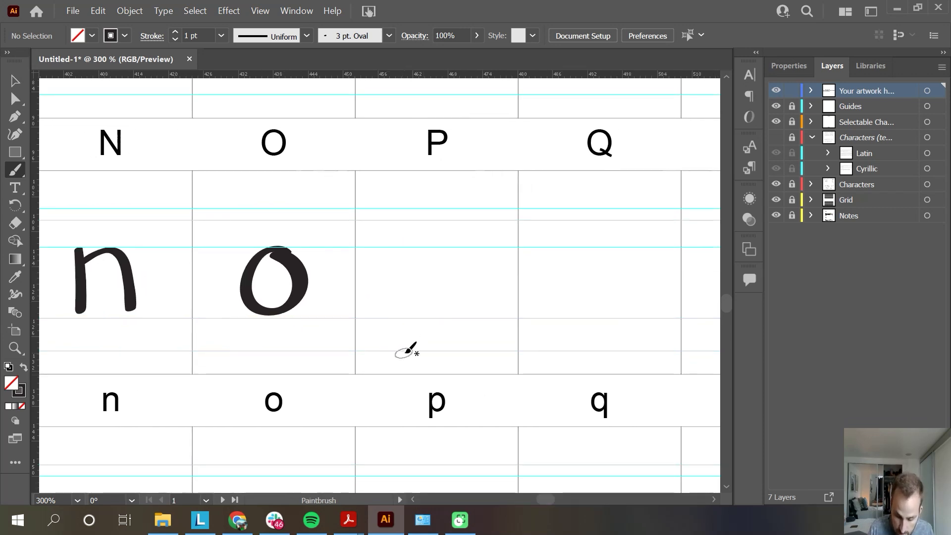
left_click_drag(404, 250, 401, 352)
mouse_move(409, 270)
left_mouse_down()
mouse_move(434, 254)
mouse_move(410, 297)
left_mouse_up()
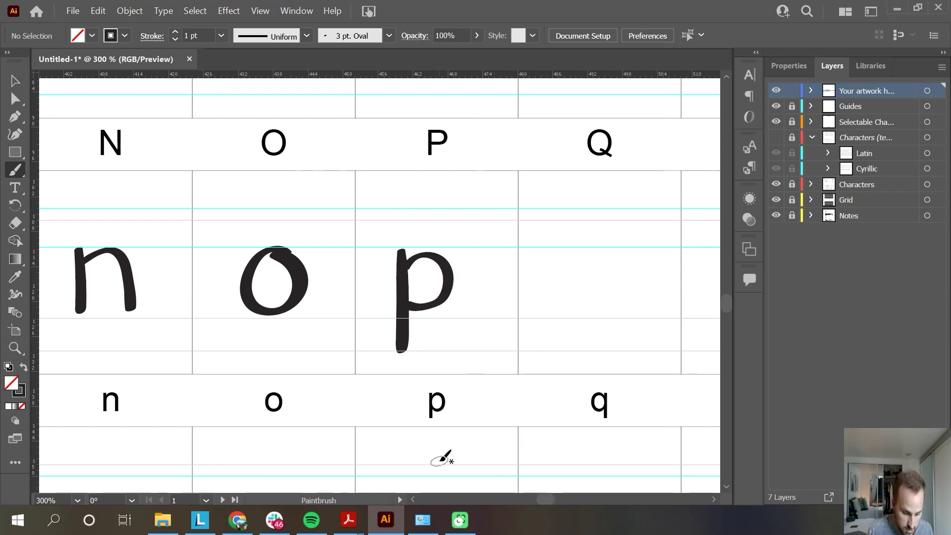
Step: Paint the lowercase q with a hooked descender, and the lowercase r with a short curved arm
key("space")
left_click_drag(546, 384, 316, 362)
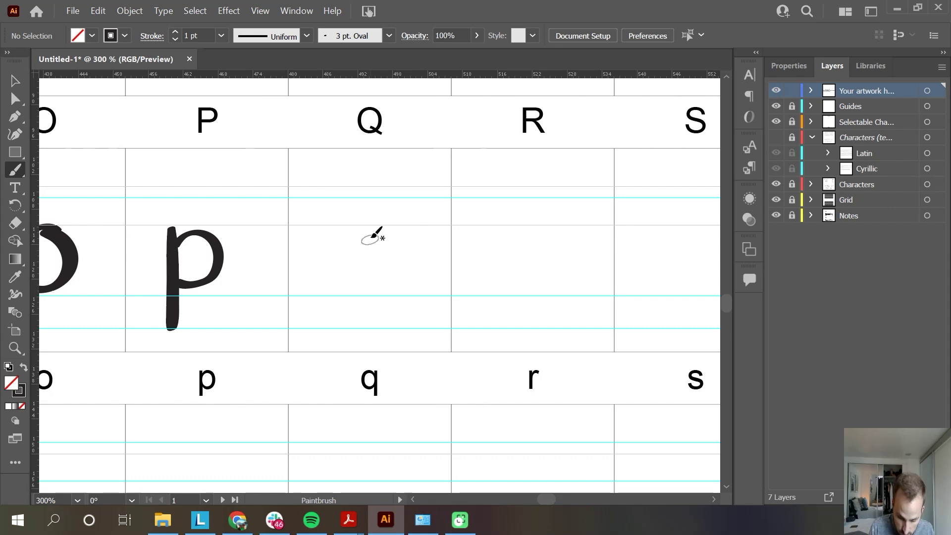
mouse_move(375, 240)
left_mouse_down()
mouse_move(337, 267)
mouse_move(380, 252)
left_mouse_up()
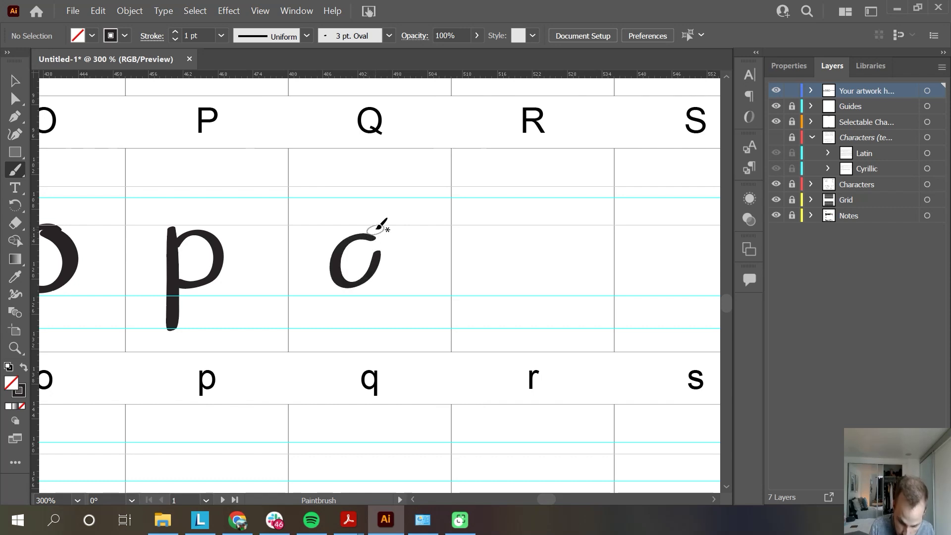
mouse_move(376, 234)
left_mouse_down()
mouse_move(378, 320)
mouse_move(390, 309)
mouse_move(386, 302)
mouse_move(315, 384)
left_mouse_up()
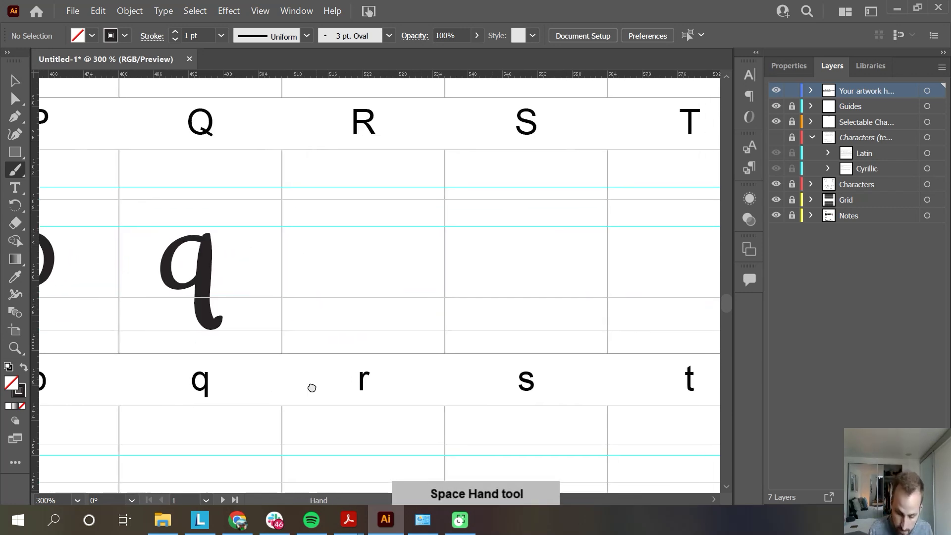
mouse_move(322, 231)
left_mouse_down()
mouse_move(326, 294)
mouse_move(329, 247)
mouse_move(372, 242)
left_mouse_up()
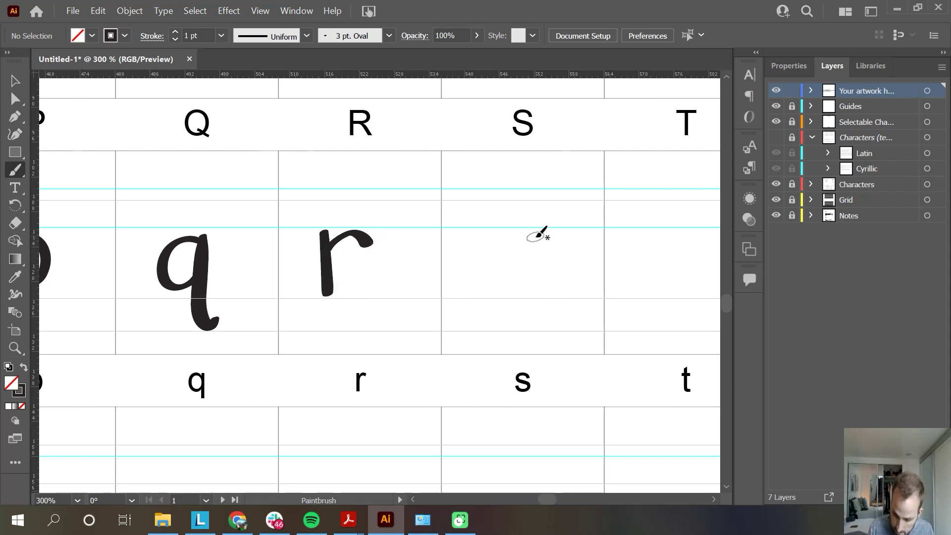
Step: Paint the lowercase s in its cell, undoing unsatisfactory strokes and repainting it with a heavier lower curve
mouse_move(541, 233)
left_mouse_down()
mouse_move(495, 245)
mouse_move(489, 288)
left_mouse_up()
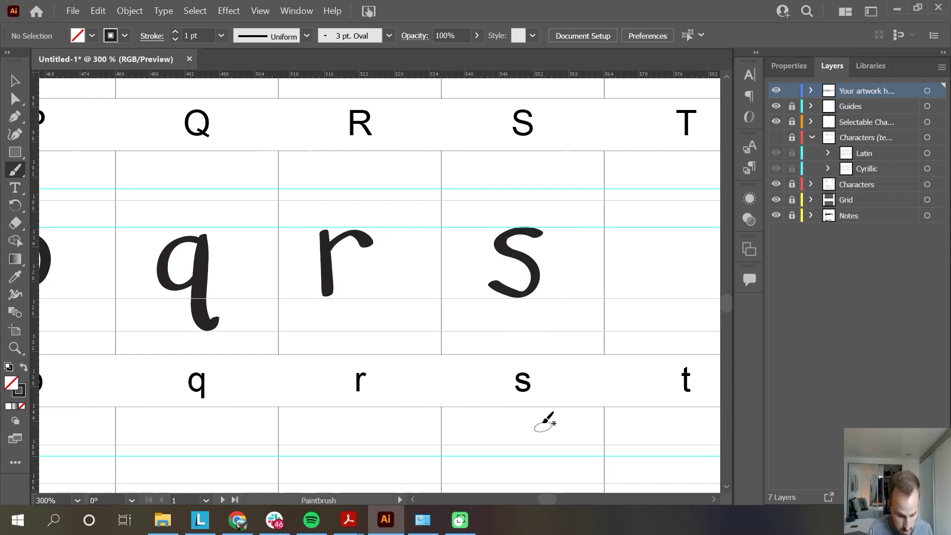
key("ctrl+z")
mouse_move(535, 236)
left_mouse_down()
mouse_move(483, 283)
mouse_move(526, 245)
mouse_move(510, 239)
mouse_move(481, 291)
left_mouse_up()
key("ctrl+z")
key("ctrl+z")
Step: Check the t against the template characters layer, hide that layer again, and paint the lowercase t with its stem and crossbar
key("space")
left_click_drag(537, 321, 258, 329)
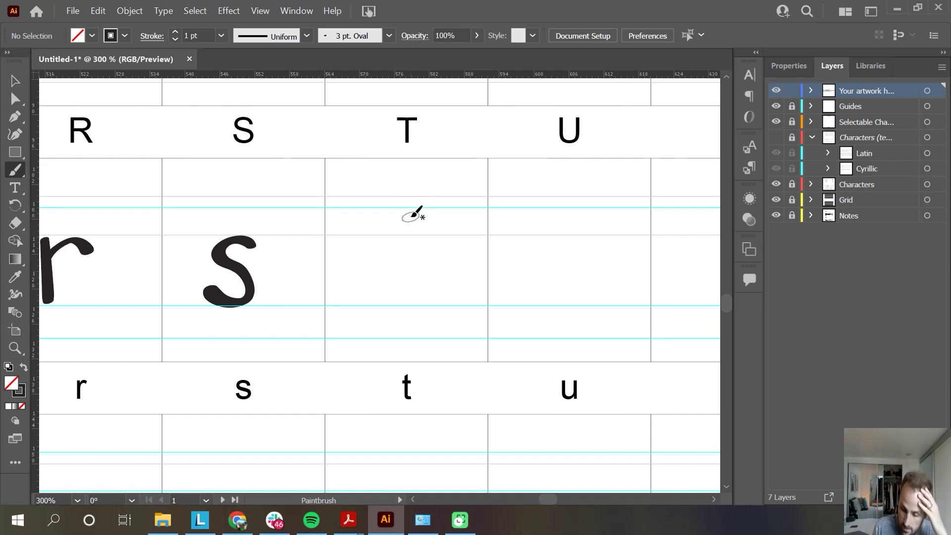
left_click(775, 139)
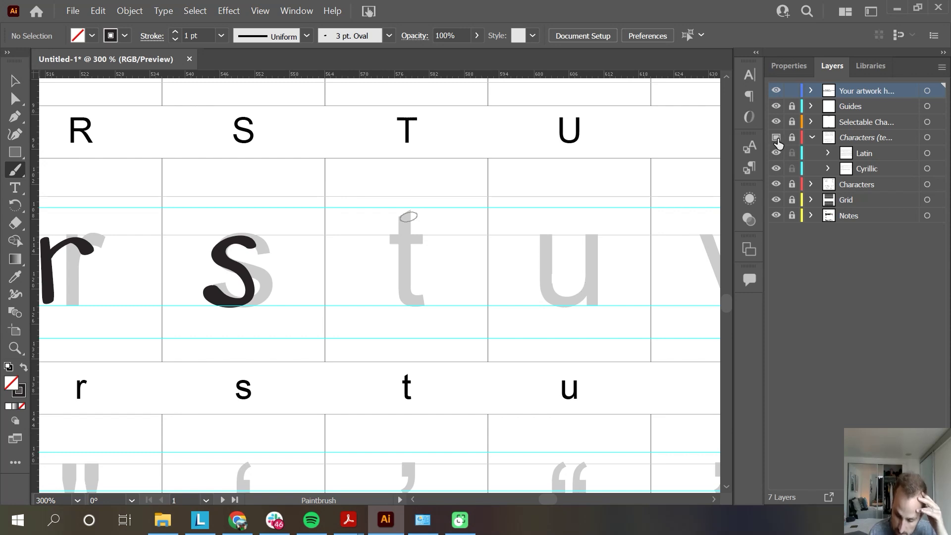
left_click(776, 138)
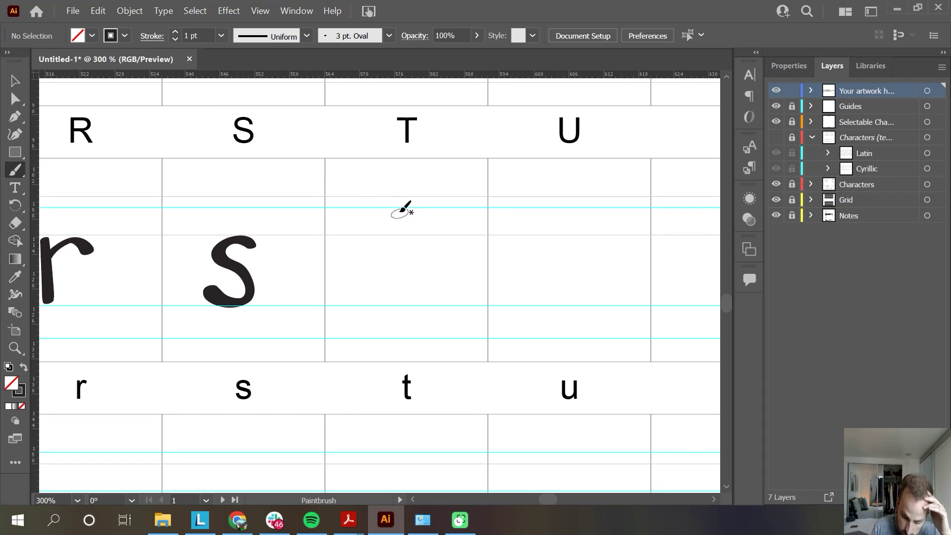
left_click_drag(402, 210, 414, 303)
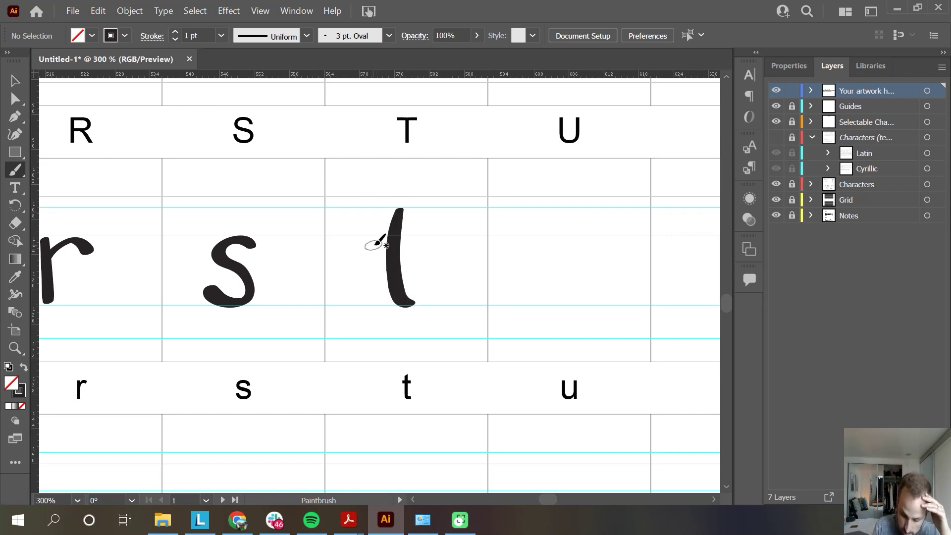
left_click_drag(368, 244, 428, 244)
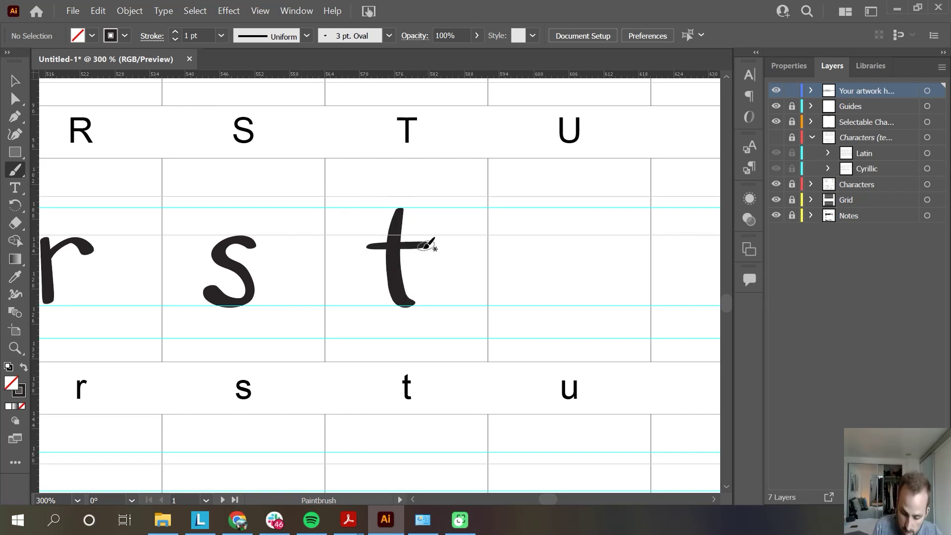
Step: Paint the lowercase u, undoing the first version and repainting it with a wider bowl and an angled tail
mouse_move(542, 246)
left_mouse_down()
mouse_move(552, 290)
mouse_move(589, 280)
left_mouse_up()
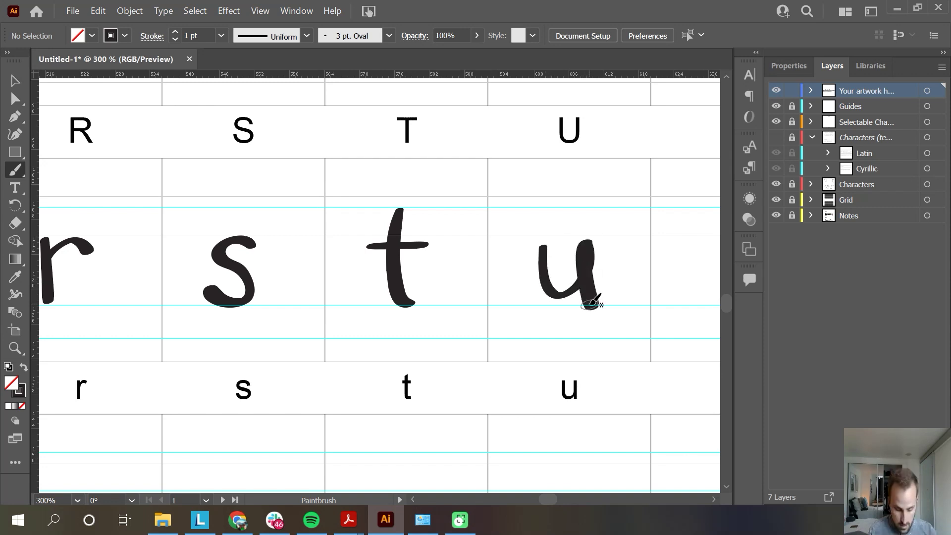
key("ctrl+z")
mouse_move(540, 243)
left_mouse_down()
mouse_move(596, 295)
mouse_move(584, 276)
mouse_move(600, 295)
left_mouse_up()
key("ctrl+z")
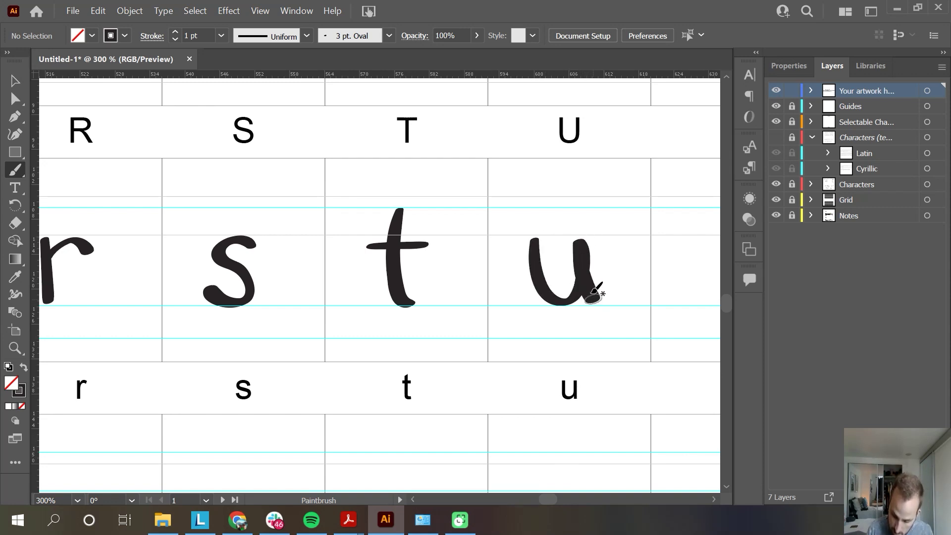
Step: Paint the lowercase v and w in their cells, undoing weak attempts and repainting the w with a short middle peak
key("space")
mouse_move(717, 252)
left_mouse_down()
mouse_move(437, 254)
mouse_move(474, 248)
mouse_move(463, 256)
mouse_move(473, 245)
left_mouse_up()
key("ctrl+z")
key("ctrl+z")
mouse_move(414, 239)
left_mouse_down()
mouse_move(438, 303)
mouse_move(469, 240)
left_mouse_up()
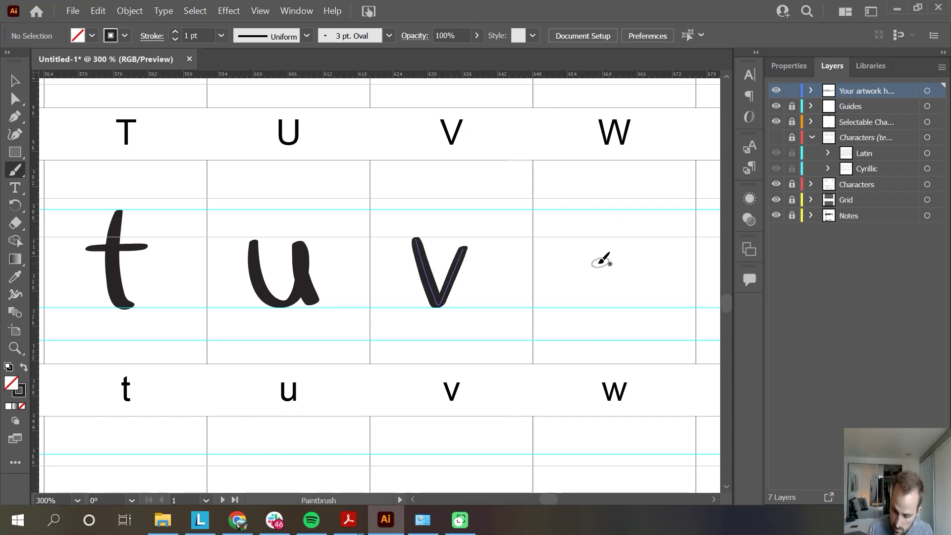
mouse_move(560, 244)
left_mouse_down()
mouse_move(576, 303)
mouse_move(610, 301)
mouse_move(651, 240)
left_mouse_up()
key("ctrl+z")
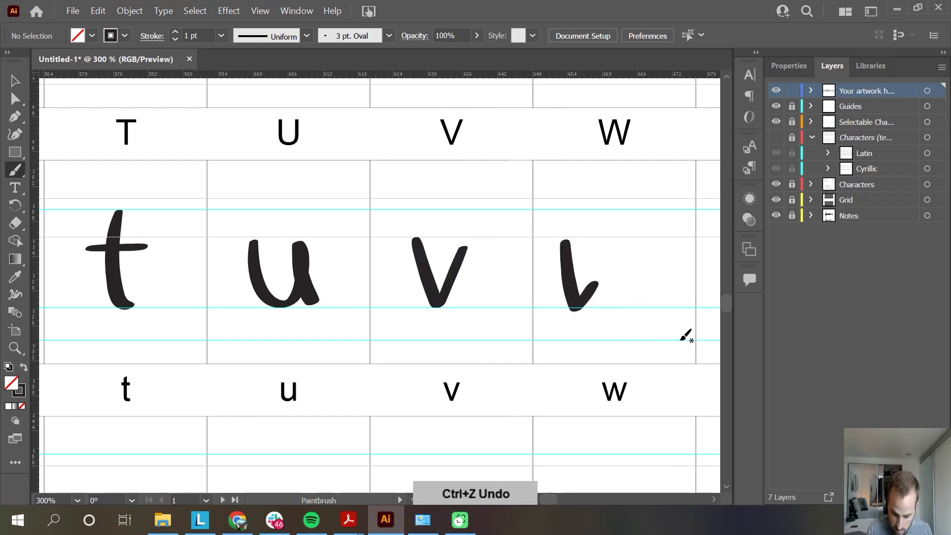
mouse_move(564, 241)
left_mouse_down()
mouse_move(619, 306)
mouse_move(646, 242)
left_mouse_up()
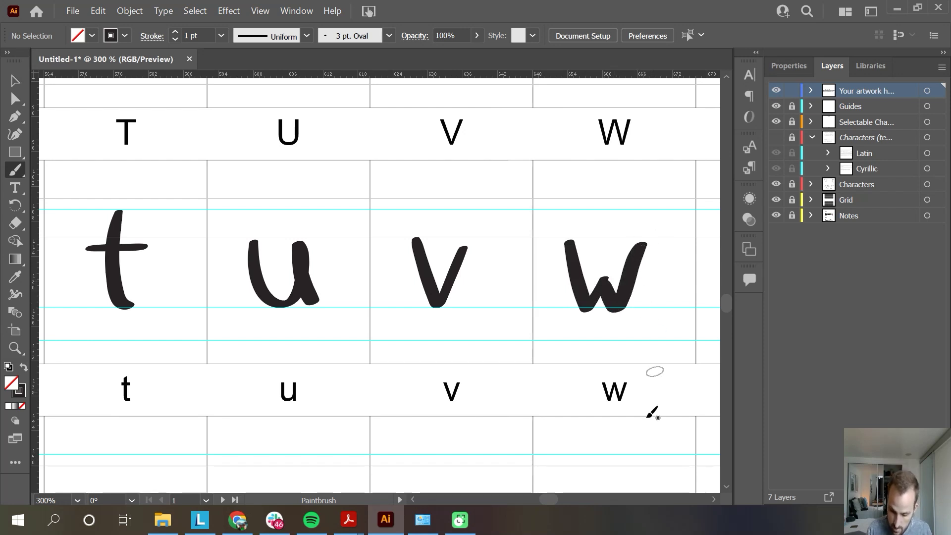
Step: Paint the lowercase x in its cell with two crossing diagonal strokes
key("ctrl+plus")
key("ctrl+plus")
key("ctrl+minus")
key("ctrl+minus")
key("ctrl+minus")
key("space")
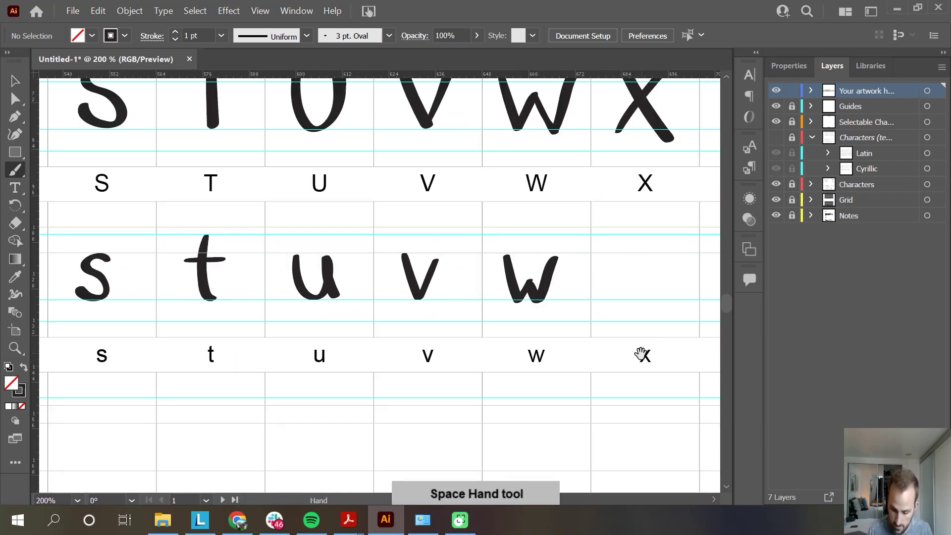
left_click_drag(641, 353, 389, 356)
left_click_drag(410, 250, 372, 301)
left_click_drag(366, 256, 411, 298)
Step: Paint the lowercase y as a small cup plus a hooked descending stem, undoing the earlier attempts
mouse_move(478, 258)
left_mouse_down()
mouse_move(497, 306)
mouse_move(488, 329)
left_mouse_up()
key("ctrl+z")
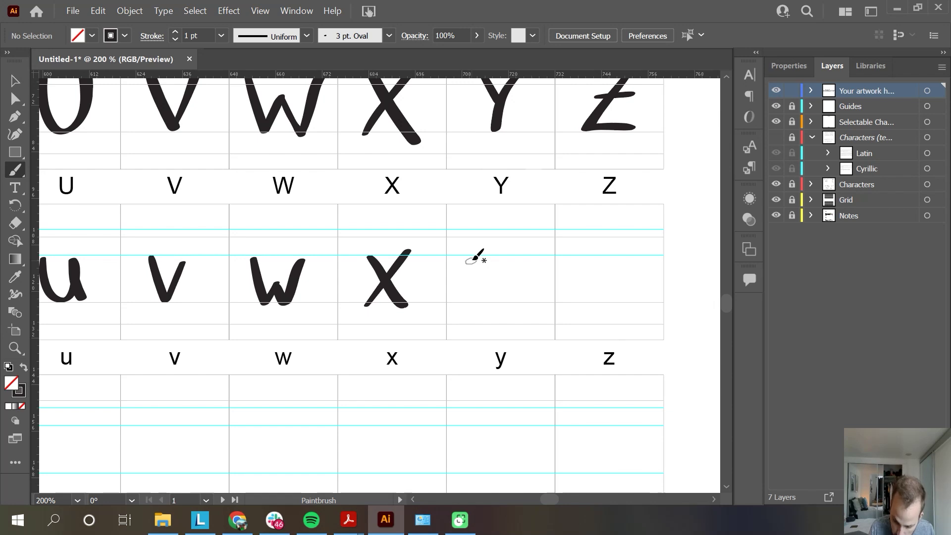
left_click_drag(470, 258, 493, 294)
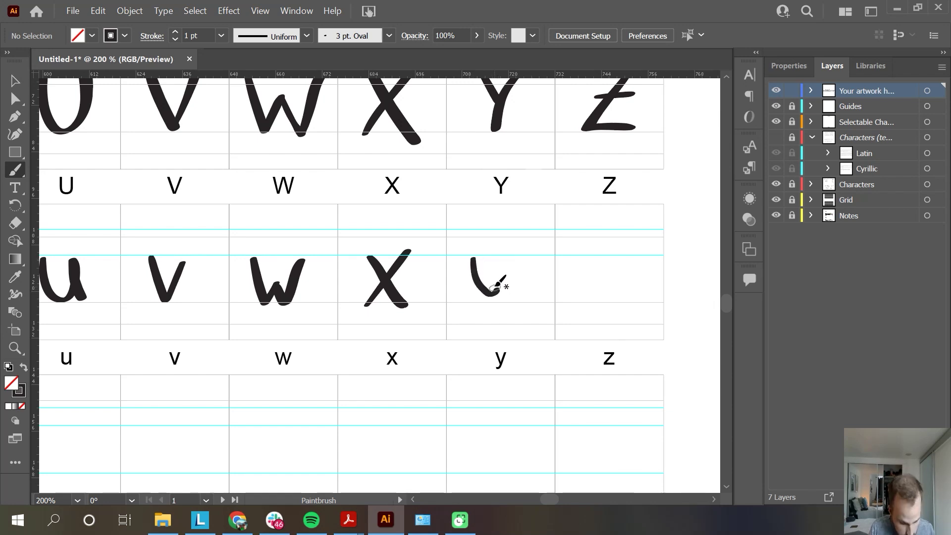
key("ctrl+z")
left_click_drag(471, 259, 504, 281)
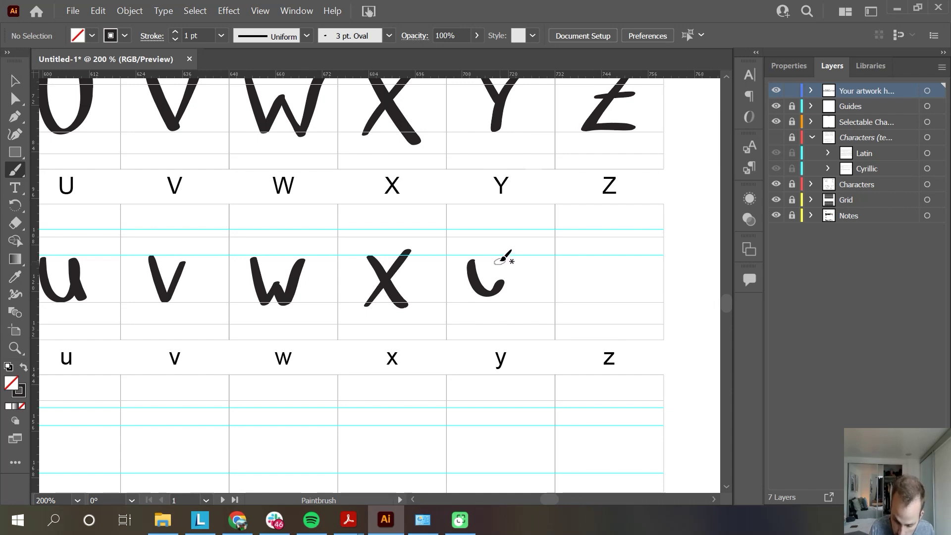
left_click_drag(501, 259, 488, 302)
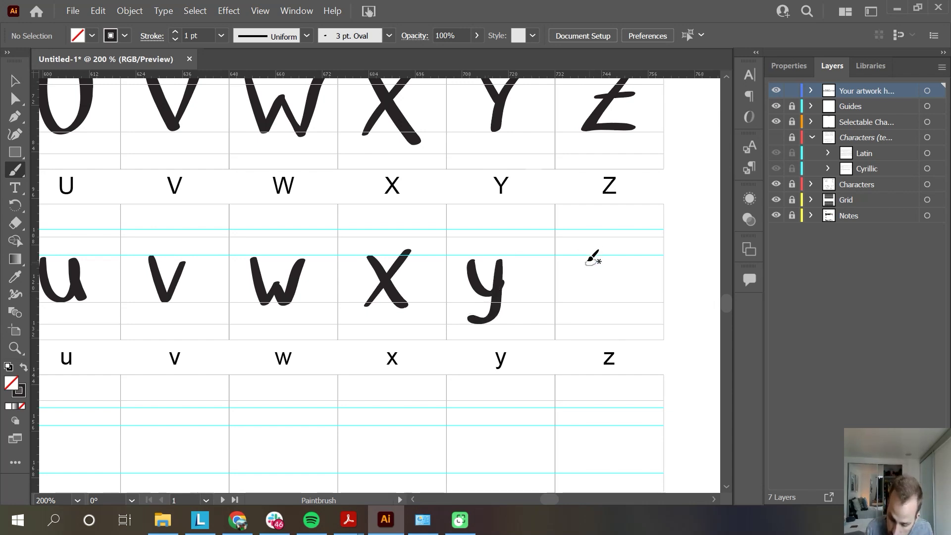
Step: Paint the lowercase z with a short horizontal bar through its middle, undoing the first attempt
left_click_drag(622, 259, 634, 299)
key("ctrl+z")
mouse_move(586, 257)
left_mouse_down()
mouse_move(636, 298)
mouse_move(621, 278)
left_mouse_up()
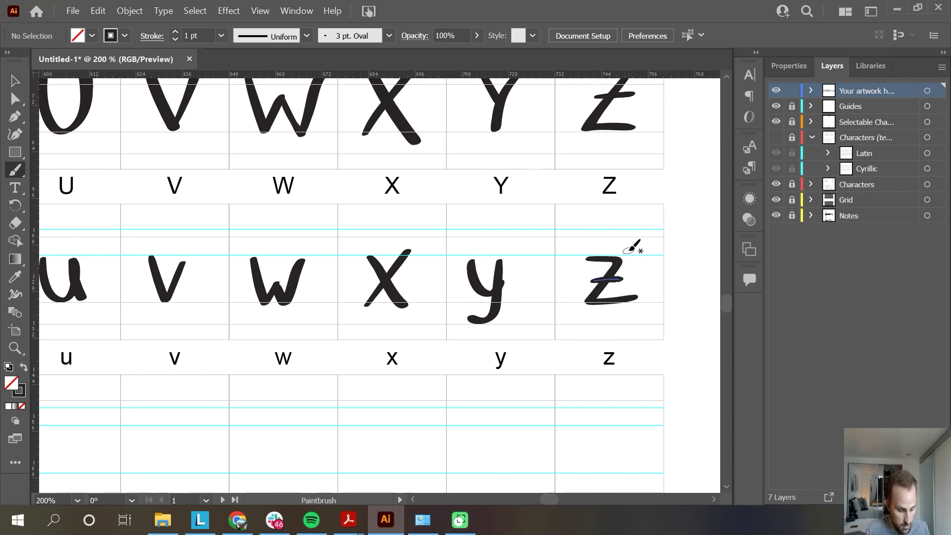
Step: Review the painted uppercase and lowercase alphabets together across the Basic Latin character set
key("space")
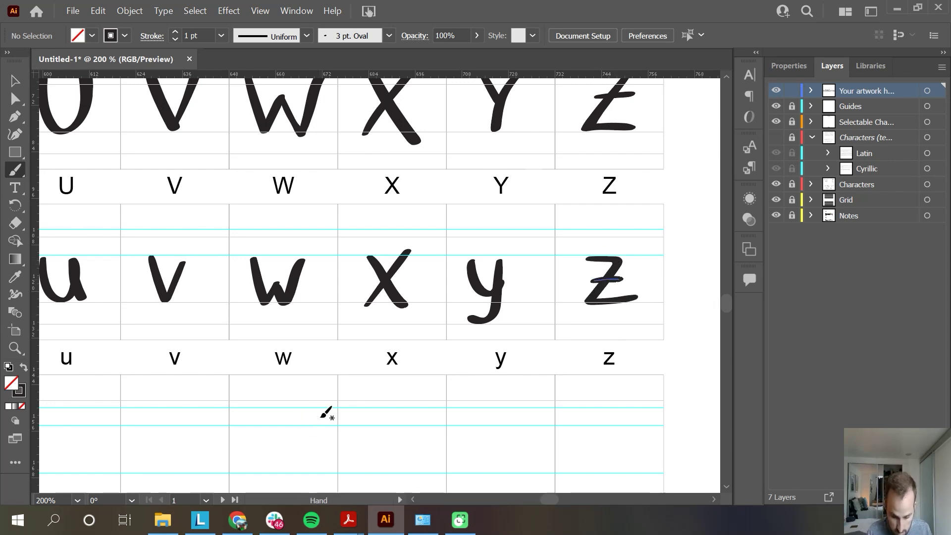
key("ctrl+minus")
key("ctrl+minus")
key("ctrl+minus")
key("ctrl+minus")
key("ctrl+minus")
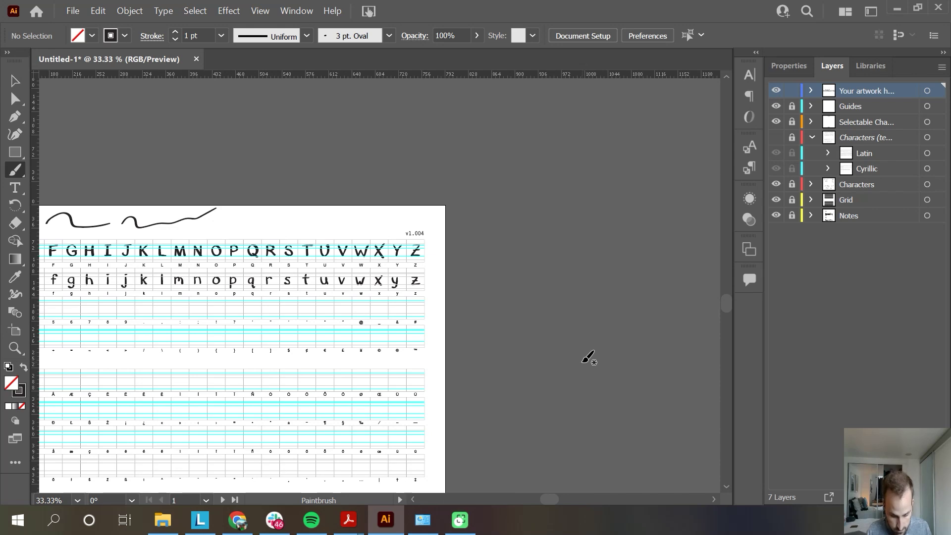
key("ctrl+minus")
key("ctrl+plus")
key("space")
left_click_drag(529, 340, 644, 350)
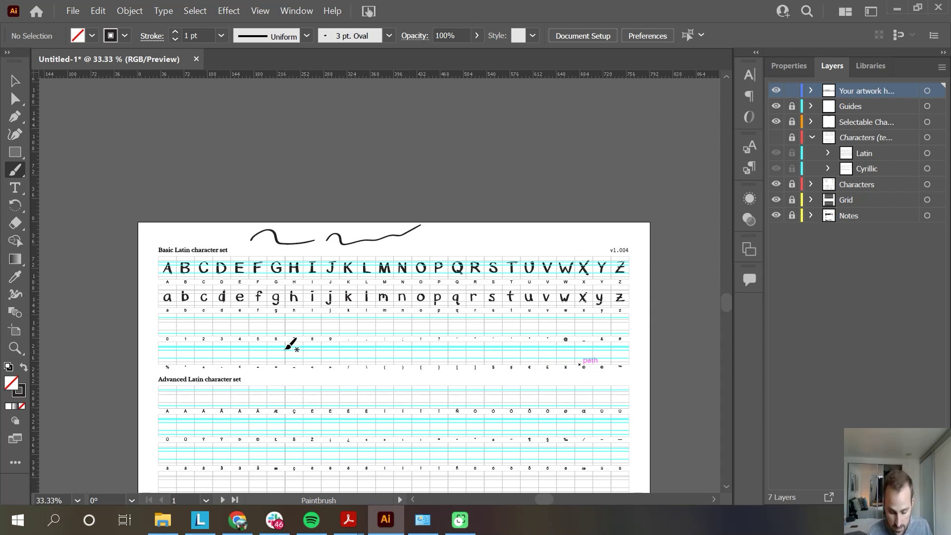
Step: Show the template characters layer again for the numerals and symbols rows below the lowercase alphabet
key("space")
mouse_move(151, 376)
left_mouse_down()
mouse_move(226, 289)
mouse_move(207, 363)
left_mouse_up()
key("ctrl+plus")
key("ctrl+plus")
key("ctrl+plus")
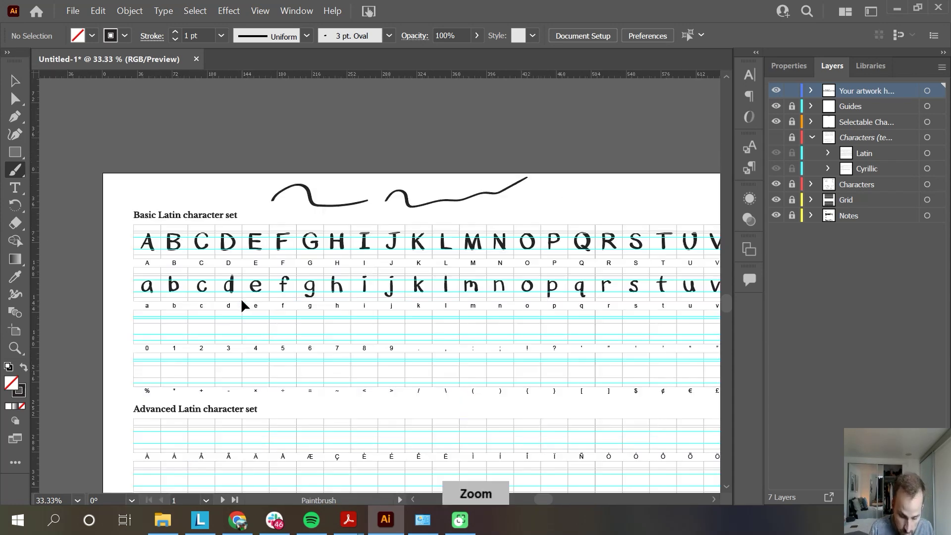
key("space")
left_click_drag(107, 319, 194, 326)
key("ctrl+plus")
key("space")
left_click_drag(319, 333, 332, 350)
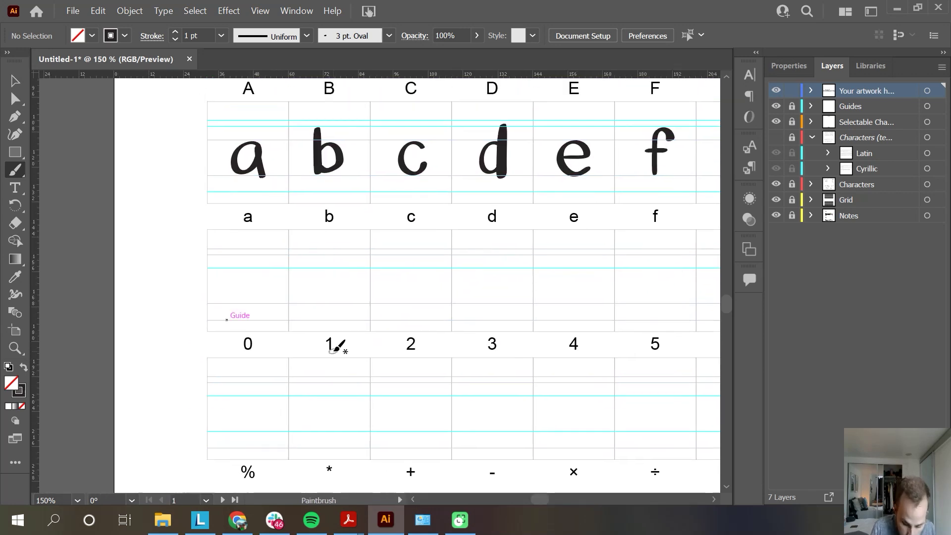
left_click(776, 137)
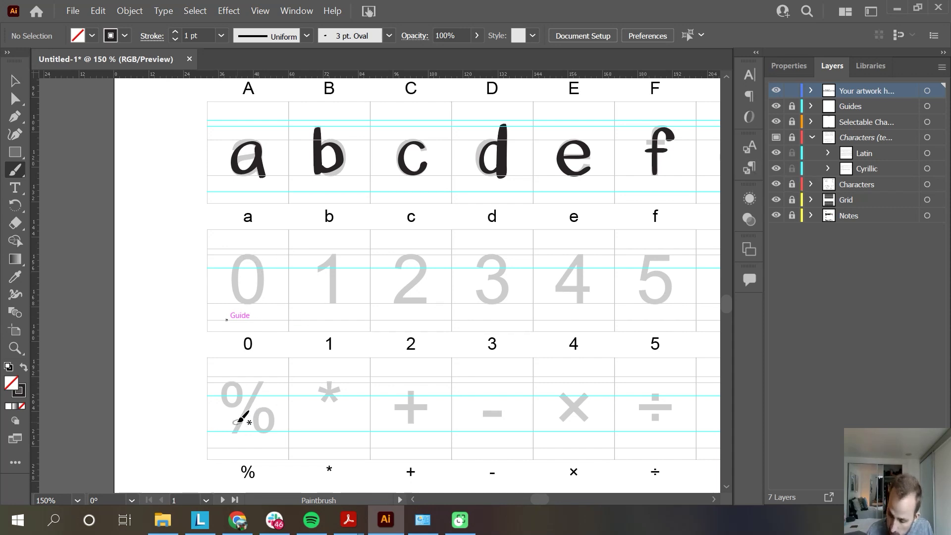
Step: Hide the template characters layer and paint the numerals 0 and 1 in their cells
left_click(776, 137)
left_click_drag(259, 258, 330, 300)
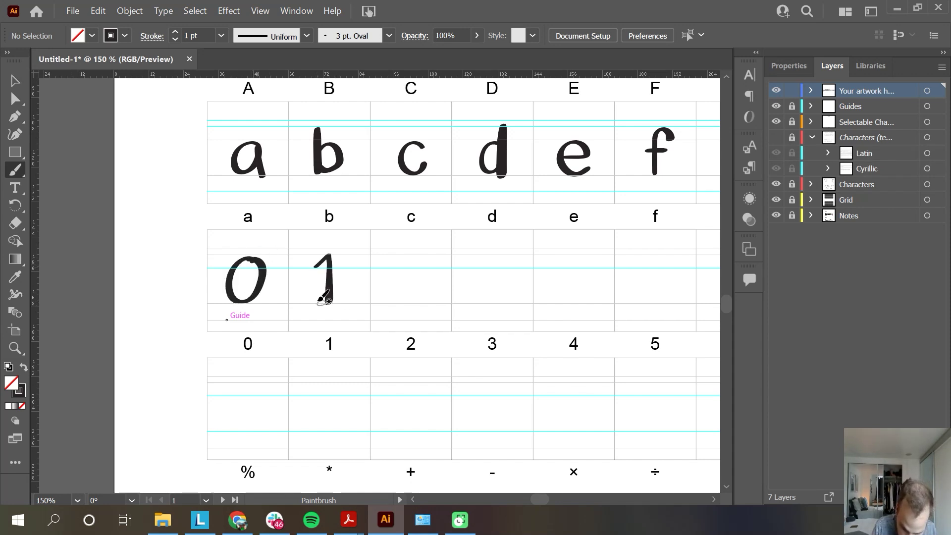
Step: Paint the numeral 2 with an angular foot instead of a loop, undoing the earlier attempts
left_click_drag(390, 261, 429, 300)
key("ctrl+z")
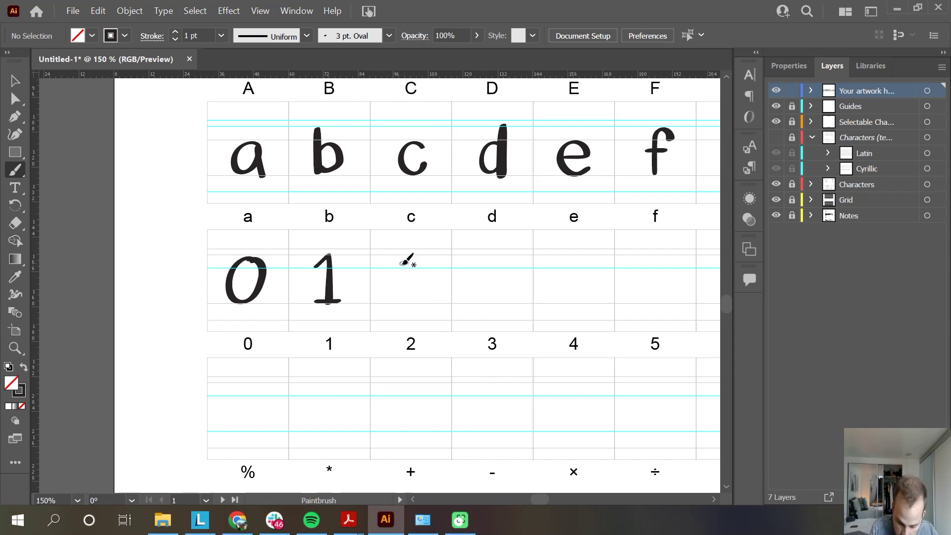
left_click_drag(390, 265, 429, 300)
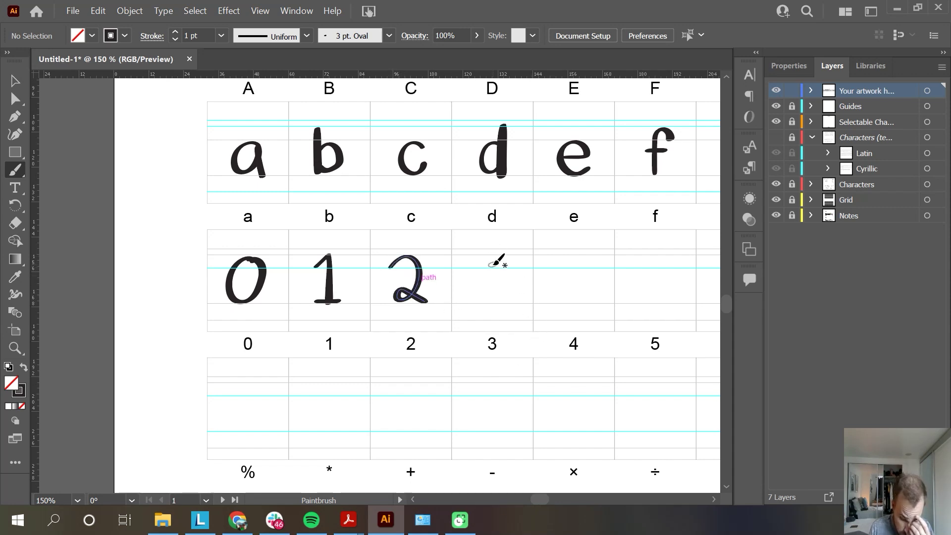
key("ctrl+z")
left_click_drag(390, 265, 429, 299)
key("ctrl+z")
left_click_drag(391, 264, 428, 305)
key("ctrl+z")
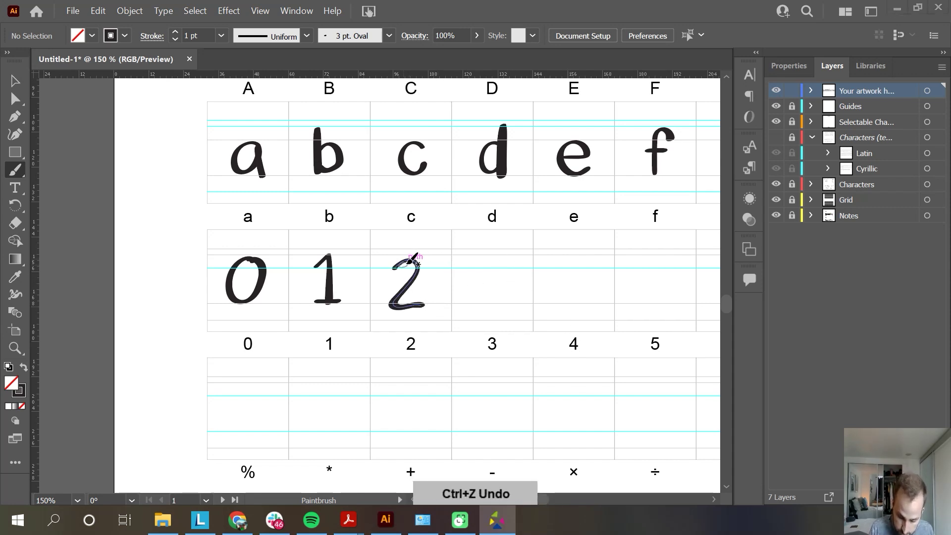
key("ctrl+z")
mouse_move(391, 264)
left_mouse_down()
mouse_move(405, 262)
mouse_move(431, 302)
left_mouse_up()
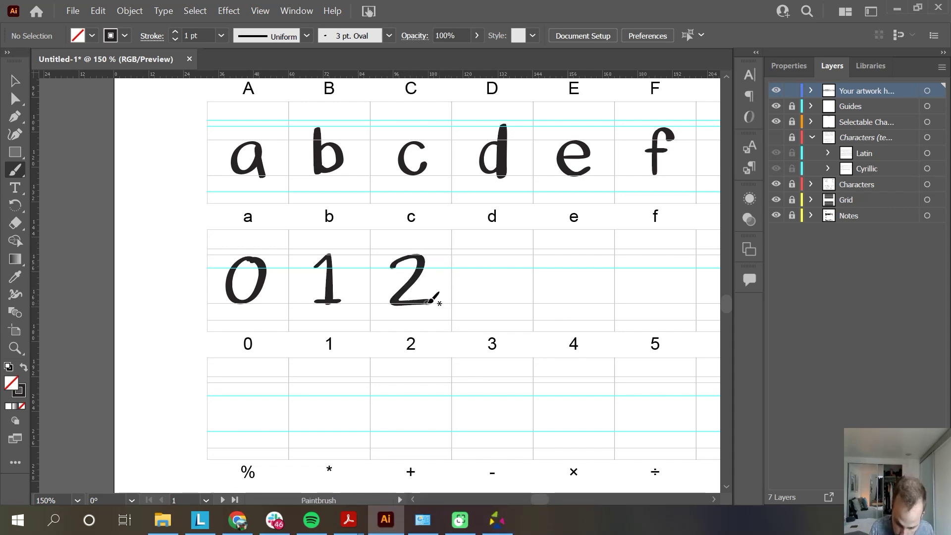
Step: Paint the numerals 3 and 4, undoing the first attempt at the 3
left_click_drag(469, 262, 470, 299)
key("ctrl+z")
mouse_move(469, 262)
left_mouse_down()
mouse_move(508, 287)
mouse_move(468, 302)
left_mouse_up()
left_click_drag(557, 255, 592, 285)
left_click_drag(574, 255, 574, 306)
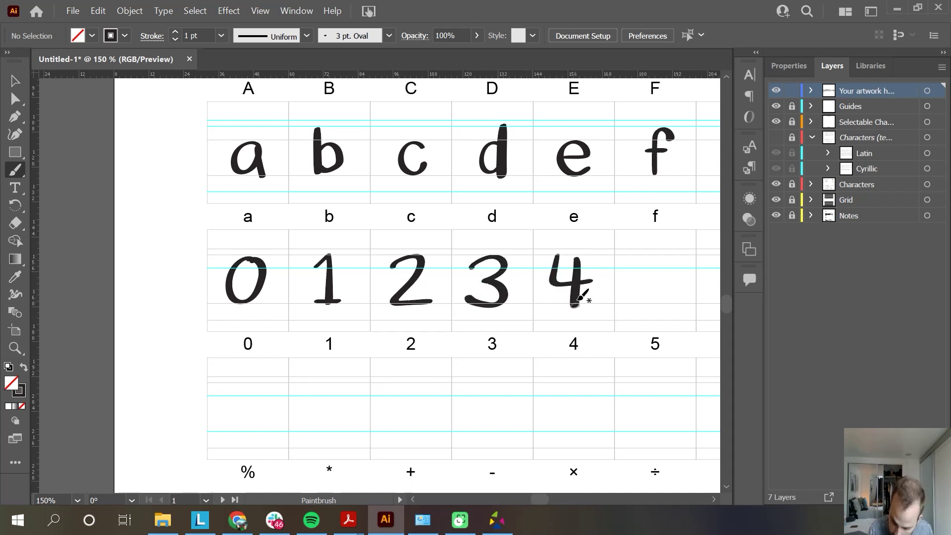
Step: Paint the numerals 5, 6 and 7, giving the 7 a crossbar and undoing its first attempt
key("space")
left_click_drag(626, 322, 335, 326)
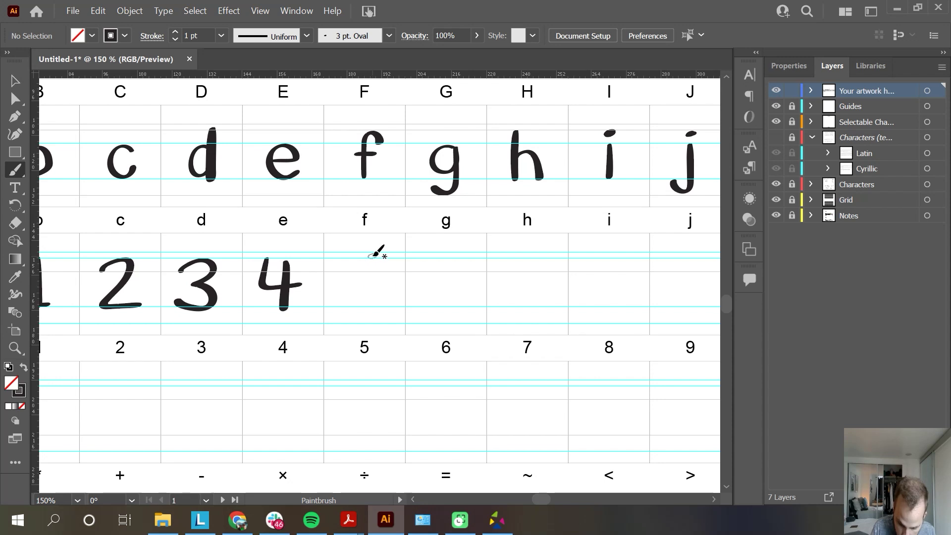
left_click_drag(371, 259, 342, 307)
left_click_drag(450, 258, 426, 283)
left_click_drag(507, 260, 513, 304)
key("ctrl+z")
left_click_drag(506, 260, 516, 304)
left_click_drag(515, 283, 550, 280)
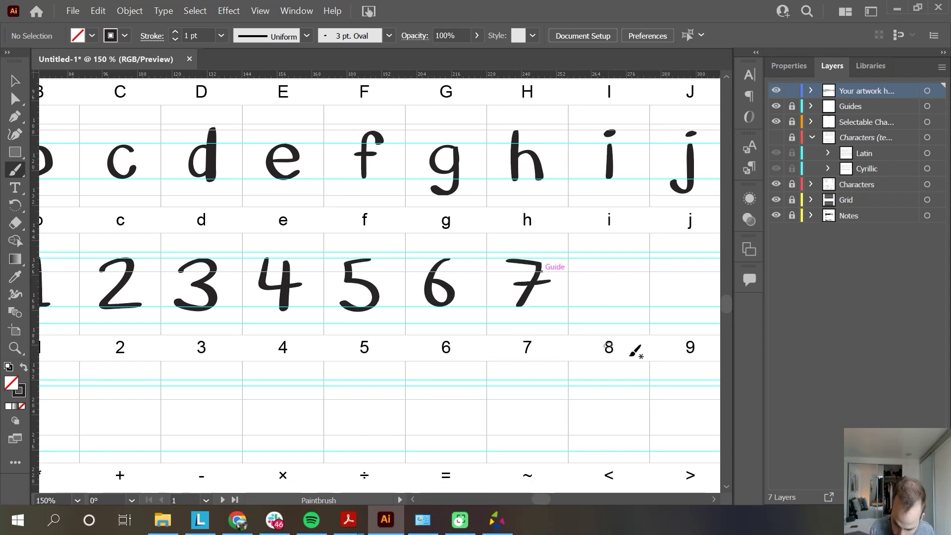
Step: Paint the numerals 8 and 9 in their cells, undoing the earlier attempts
key("space")
mouse_move(624, 281)
left_mouse_down()
mouse_move(435, 278)
mouse_move(422, 255)
mouse_move(435, 250)
mouse_move(421, 256)
left_mouse_up()
key("ctrl+z")
left_click_drag(505, 260, 504, 274)
left_click_drag(509, 259, 509, 292)
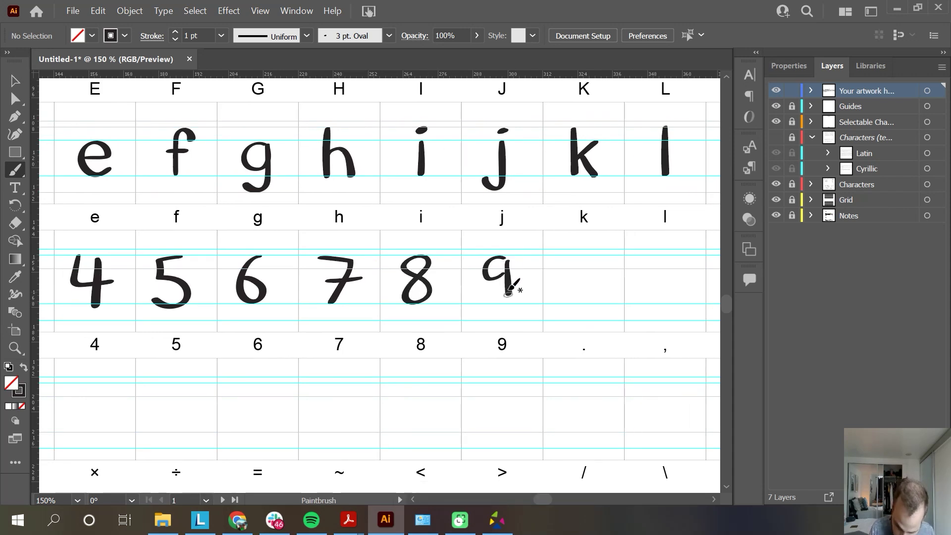
key("ctrl+z")
key("ctrl+z")
key("ctrl+z")
left_click(98, 11)
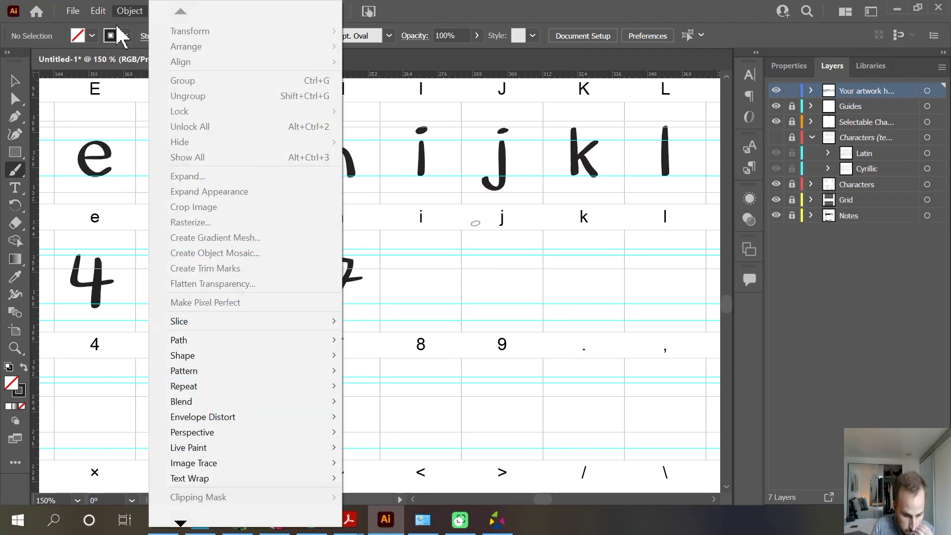
left_click(127, 44)
left_click_drag(505, 262, 505, 307)
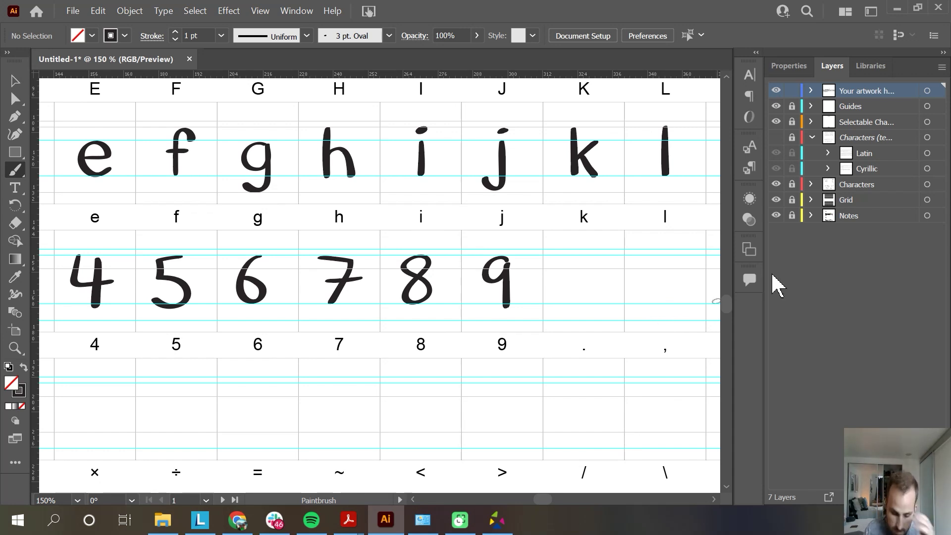
Step: Paint the period, comma, colon and semicolon in the cells following the 9
left_click_drag(621, 368, 452, 367)
key("ctrl+shift+w")
left_click_drag(412, 299, 419, 300)
mouse_move(498, 290)
left_mouse_down()
mouse_move(494, 311)
mouse_move(505, 297)
mouse_move(493, 312)
left_mouse_up()
key("ctrl+z")
left_click_drag(574, 273, 580, 300)
left_click_drag(655, 272, 654, 313)
Step: Paint the percent sign and the asterisk at the start of the symbols row
left_click_drag(447, 373, 620, 307)
left_click_drag(183, 357, 520, 361)
left_click_drag(202, 271, 198, 270)
mouse_move(228, 271)
left_mouse_down()
mouse_move(194, 320)
mouse_move(229, 300)
left_mouse_up()
mouse_move(300, 278)
left_mouse_down()
mouse_move(285, 292)
mouse_move(308, 283)
left_mouse_up()
Step: Paint the plus, minus and multiplication signs over their template characters
left_click_drag(375, 278, 378, 313)
left_click_drag(358, 295, 401, 290)
left_click_drag(471, 301, 442, 302)
left_click_drag(521, 282, 557, 307)
left_click_drag(551, 285, 524, 307)
Step: Paint the division sign, equals sign and tilde, undoing one faulty stroke
mouse_move(577, 352)
left_mouse_down()
mouse_move(375, 364)
mouse_move(332, 376)
left_mouse_up()
mouse_move(373, 309)
left_mouse_down()
mouse_move(402, 321)
mouse_move(379, 331)
left_mouse_up()
key("ctrl+z")
mouse_move(477, 307)
left_mouse_down()
mouse_move(434, 310)
mouse_move(482, 324)
mouse_move(566, 312)
left_mouse_up()
Step: Paint the less-than and greater-than signs, the forward slash and the backslash
mouse_move(587, 346)
left_mouse_down()
mouse_move(377, 300)
mouse_move(391, 332)
left_mouse_up()
left_click_drag(431, 295, 435, 333)
left_click_drag(544, 286, 520, 336)
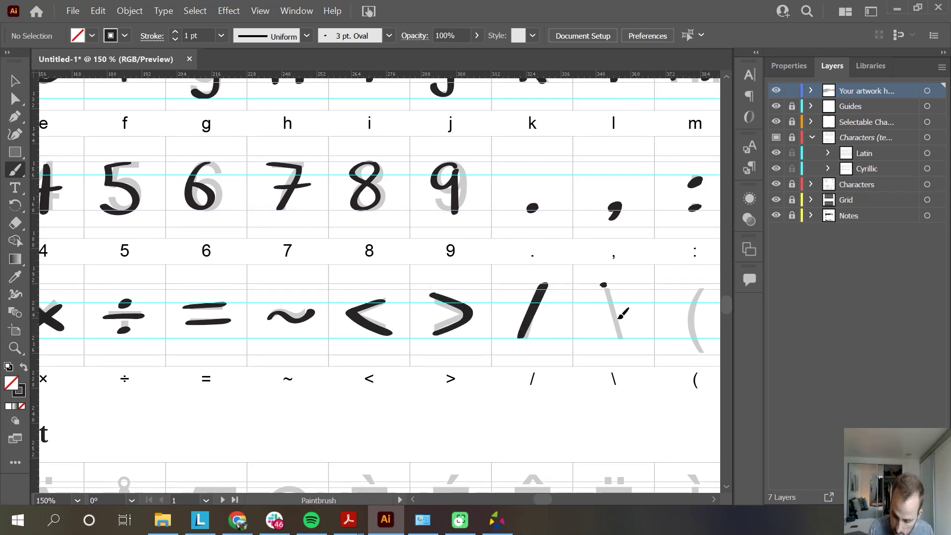
left_click_drag(602, 285, 630, 344)
Step: Paint the opening and closing parentheses as single curved strokes
key("space")
left_click_drag(605, 396, 279, 391)
left_click_drag(375, 283, 379, 349)
left_click_drag(442, 282, 444, 352)
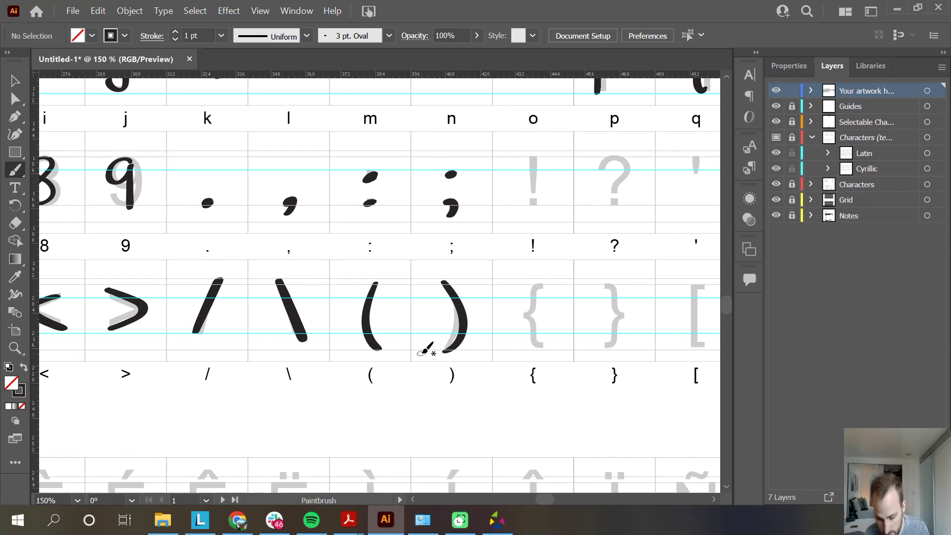
Step: Paint a slanted exclamation mark and the question mark, undoing the first exclamation stroke
key("space")
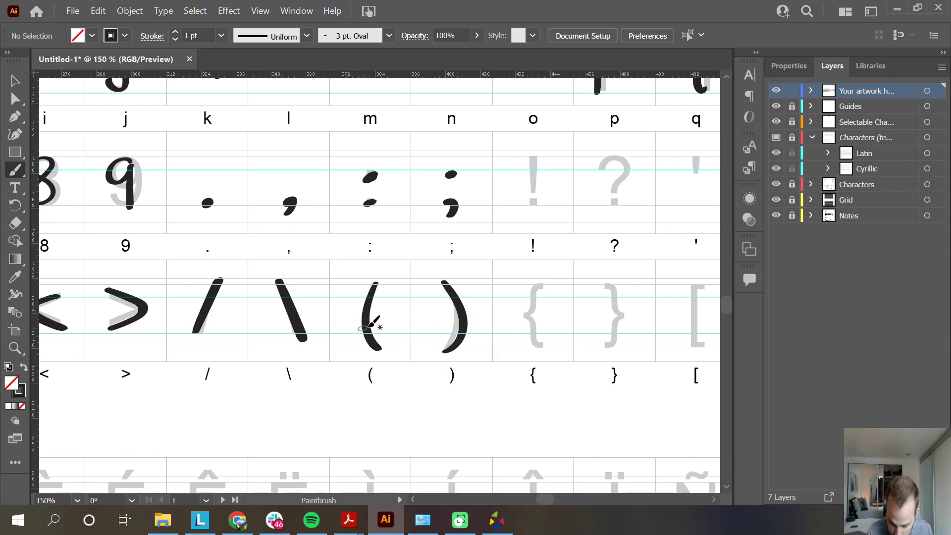
key("space")
left_click_drag(551, 395, 350, 394)
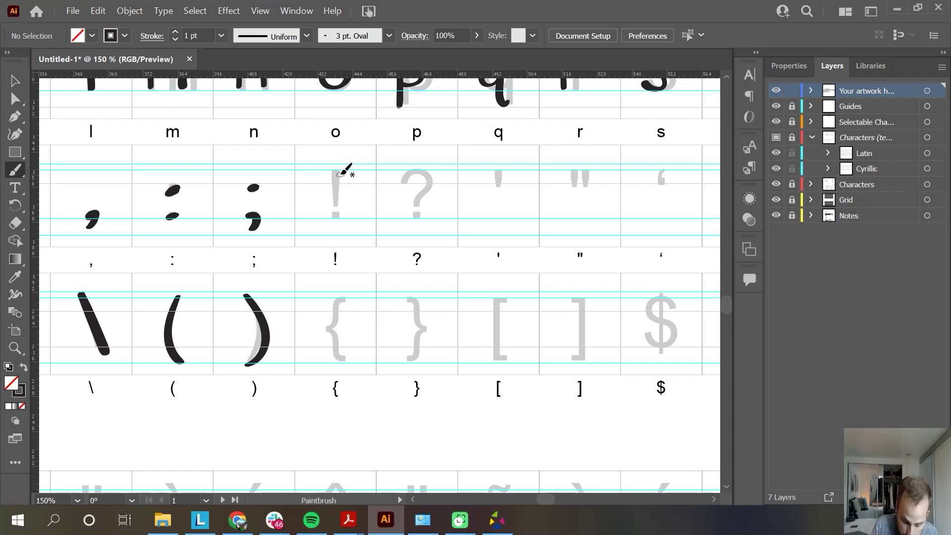
left_click_drag(337, 174, 331, 211)
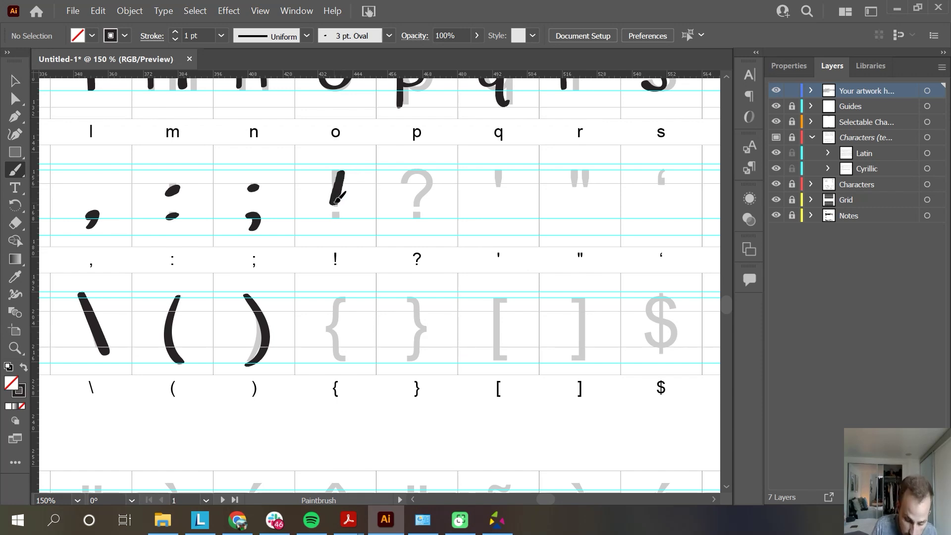
key("ctrl+z")
left_click_drag(341, 173, 330, 215)
mouse_move(403, 174)
left_mouse_down()
mouse_move(423, 193)
mouse_move(420, 221)
left_mouse_up()
Step: Paint the straight single and double quotes and the curly single and double quotation marks
left_click_drag(499, 172, 499, 183)
mouse_move(573, 178)
left_mouse_down()
mouse_move(573, 188)
mouse_move(586, 189)
left_mouse_up()
mouse_move(664, 186)
left_mouse_down()
mouse_move(432, 179)
mouse_move(428, 195)
left_mouse_up()
left_click_drag(510, 175, 510, 195)
left_click_drag(589, 176, 582, 192)
left_click_drag(599, 177, 598, 192)
mouse_move(669, 174)
left_mouse_down()
mouse_move(663, 192)
mouse_move(680, 193)
left_mouse_up()
Step: Paint the at sign, underscore, ampersand and hash sign at the end of the numerals row
left_click_drag(602, 312, 253, 308)
mouse_move(419, 188)
left_mouse_down()
mouse_move(393, 205)
mouse_move(427, 202)
left_mouse_up()
left_click_drag(462, 232, 512, 230)
mouse_move(567, 176)
left_mouse_down()
mouse_move(568, 220)
mouse_move(589, 200)
mouse_move(382, 189)
left_mouse_up()
left_click_drag(436, 164, 426, 208)
mouse_move(454, 164)
left_mouse_down()
mouse_move(446, 207)
mouse_move(465, 178)
left_mouse_up()
left_click_drag(418, 196, 468, 194)
Step: Paint the opening and closing curly braces and square brackets in the symbols row
left_click_drag(330, 410, 569, 367)
mouse_move(105, 388)
left_mouse_down()
mouse_move(365, 357)
mouse_move(333, 384)
left_mouse_up()
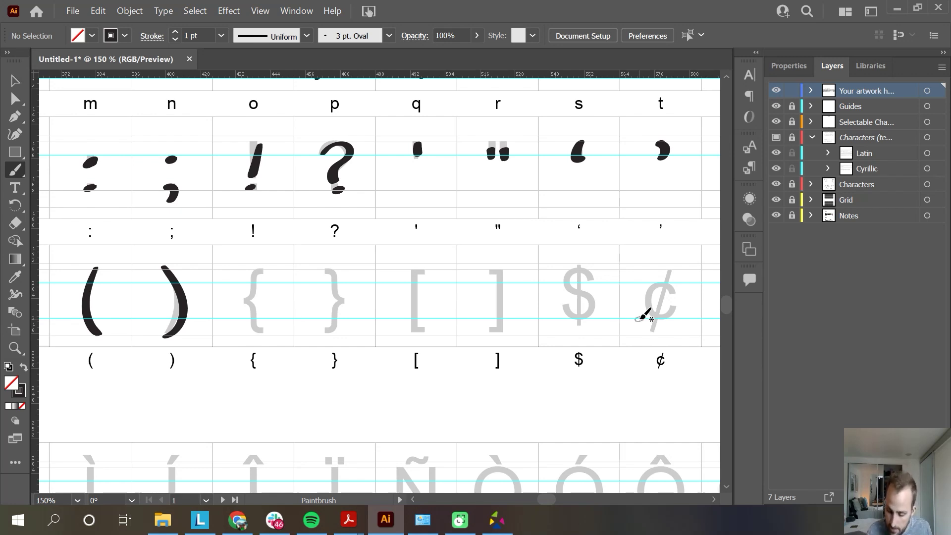
left_click_drag(267, 271, 266, 335)
mouse_move(322, 271)
left_mouse_down()
mouse_move(332, 290)
mouse_move(321, 338)
left_mouse_up()
left_click_drag(423, 271, 435, 326)
left_click_drag(483, 271, 507, 330)
Step: Paint the dollar and cent signs over their template characters
mouse_move(589, 265)
left_mouse_down()
mouse_move(385, 322)
mouse_move(261, 263)
mouse_move(229, 309)
left_mouse_up()
left_click_drag(245, 259, 243, 319)
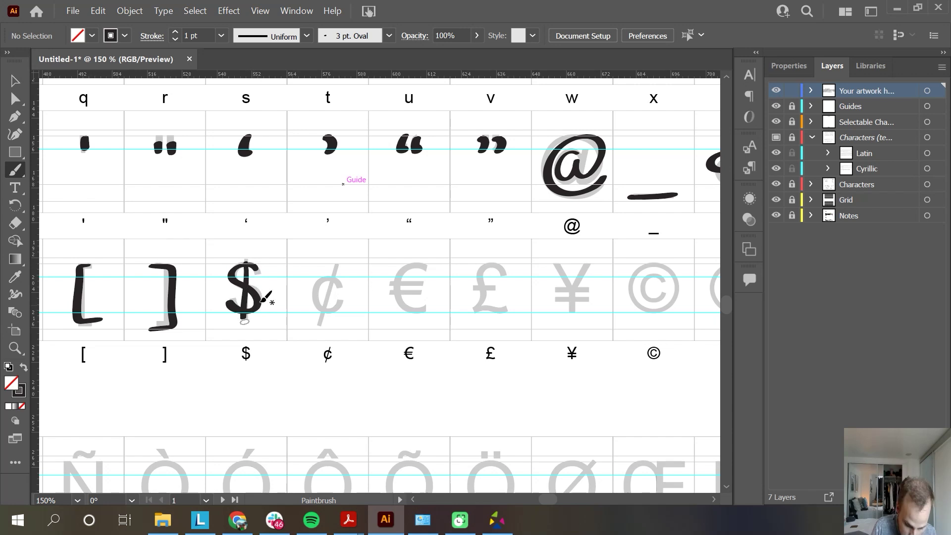
mouse_move(340, 277)
left_mouse_down()
mouse_move(342, 311)
mouse_move(321, 329)
left_mouse_up()
Step: Paint the euro sign with two crossbars, undoing the earlier attempt
mouse_move(431, 269)
left_mouse_down()
mouse_move(396, 286)
mouse_move(427, 313)
left_mouse_up()
mouse_move(385, 284)
left_mouse_down()
mouse_move(420, 281)
mouse_move(428, 312)
left_mouse_up()
key("ctrl+z")
key("ctrl+z")
key("ctrl+z")
left_click_drag(417, 283, 384, 287)
Step: Paint the pound sign and the yen sign with their crossbars
mouse_move(507, 270)
left_mouse_down()
mouse_move(500, 263)
mouse_move(470, 311)
mouse_move(512, 315)
left_mouse_up()
left_click_drag(468, 290, 495, 287)
left_click_drag(555, 263, 572, 288)
mouse_move(589, 270)
left_mouse_down()
mouse_move(570, 314)
mouse_move(590, 284)
left_mouse_up()
left_click_drag(549, 298, 592, 297)
Step: Paint the copyright, registered and trademark signs in the last three cells of the symbols row
key("space")
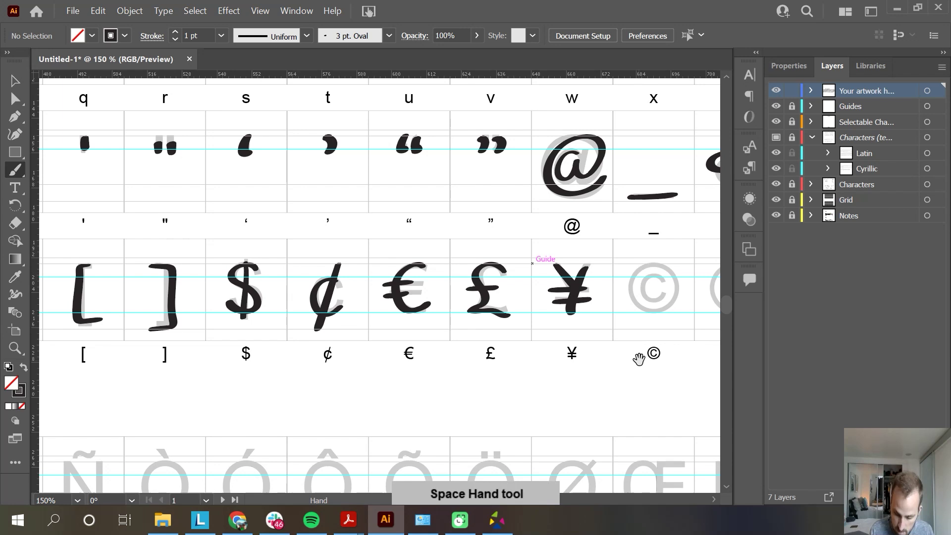
left_click_drag(638, 355, 297, 340)
mouse_move(327, 255)
left_mouse_down()
mouse_move(321, 285)
mouse_move(330, 257)
left_mouse_up()
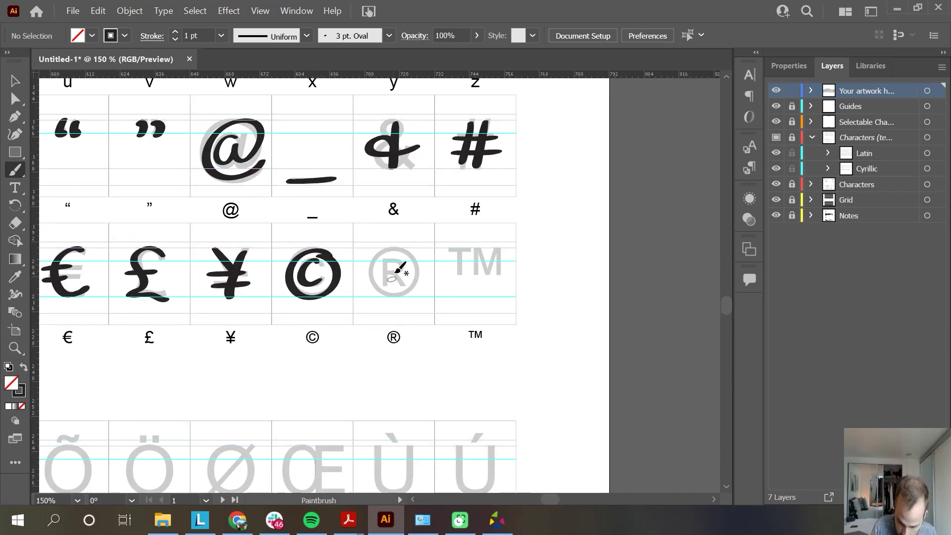
left_click_drag(389, 257, 387, 284)
mouse_move(390, 258)
left_mouse_down()
mouse_move(405, 282)
mouse_move(398, 250)
mouse_move(473, 243)
mouse_move(458, 272)
left_mouse_up()
mouse_move(465, 271)
left_mouse_down()
mouse_move(495, 253)
mouse_move(508, 277)
left_mouse_up()
Step: Switch to the Selection tool and view the whole Latin template page with all painted glyphs
key("ctrl+minus")
key("ctrl+minus")
key("ctrl+minus")
key("ctrl+minus")
key("ctrl+minus")
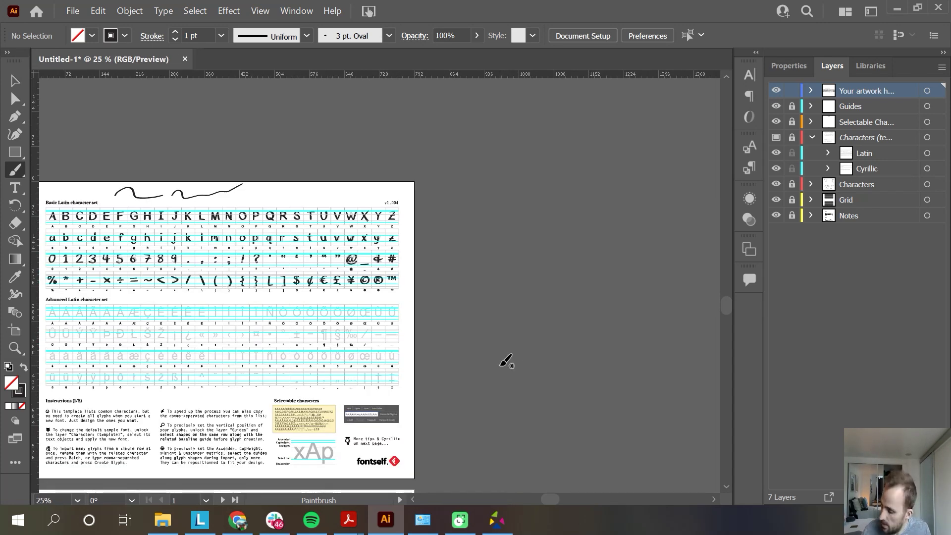
left_click(15, 81)
left_click_drag(429, 280, 546, 277)
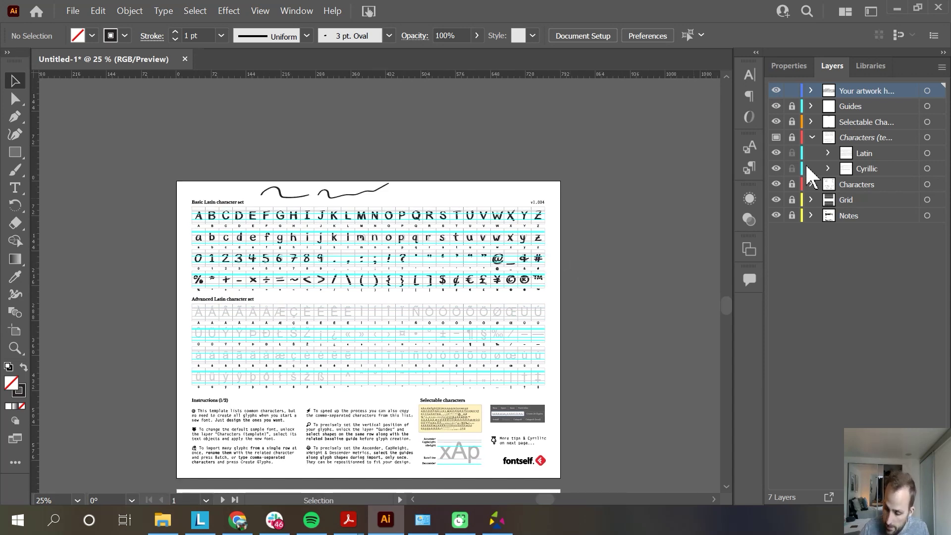
Step: Hide the guides, selectable characters, template characters, character labels, grid and notes layers so only the artwork layer shows
left_click(776, 106)
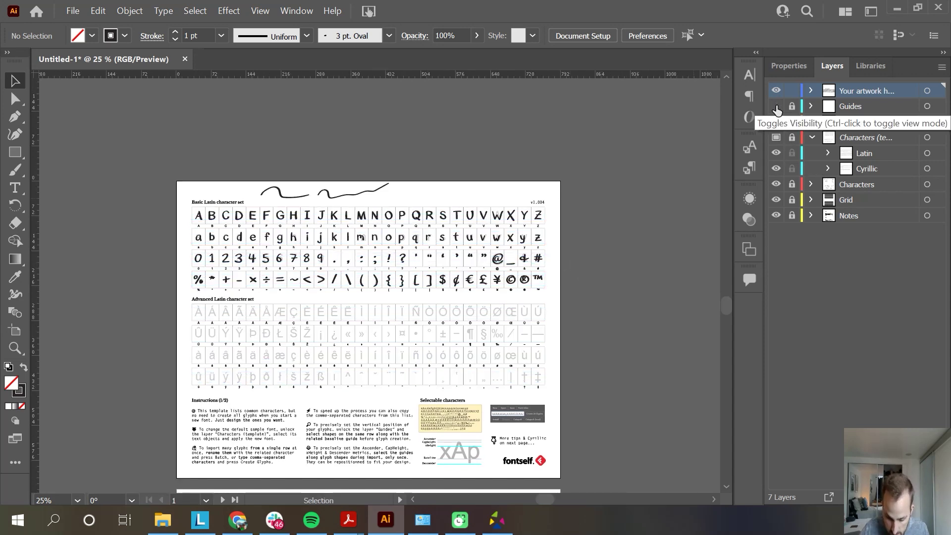
left_click(776, 122)
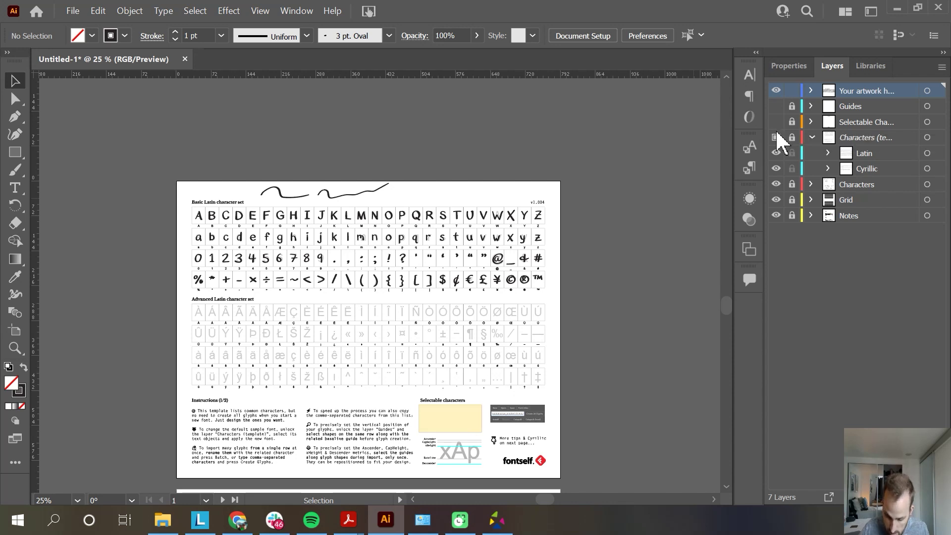
left_click(776, 137)
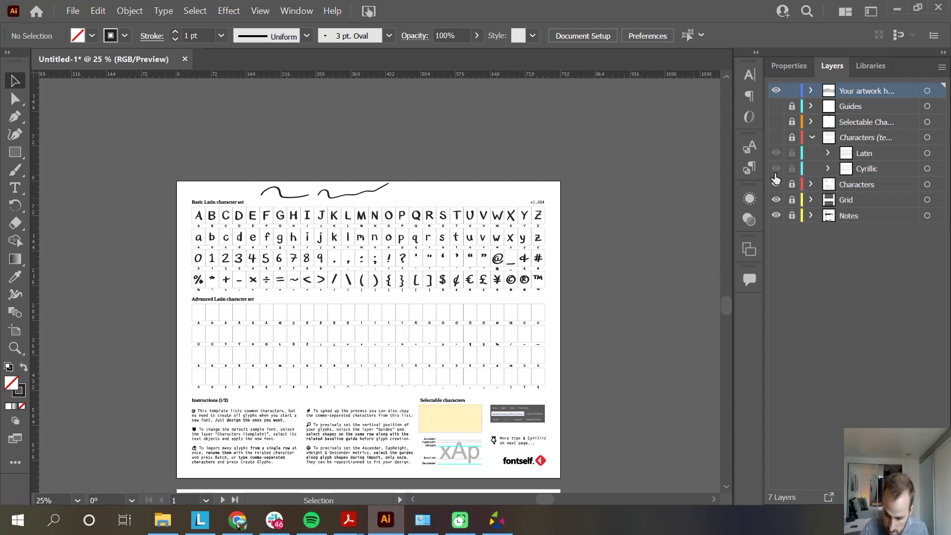
left_click(776, 200)
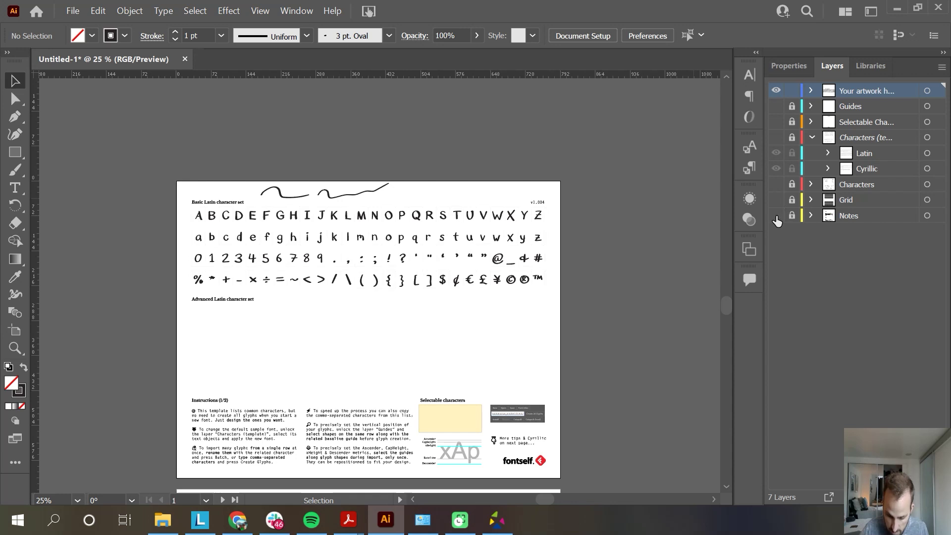
left_click(775, 217)
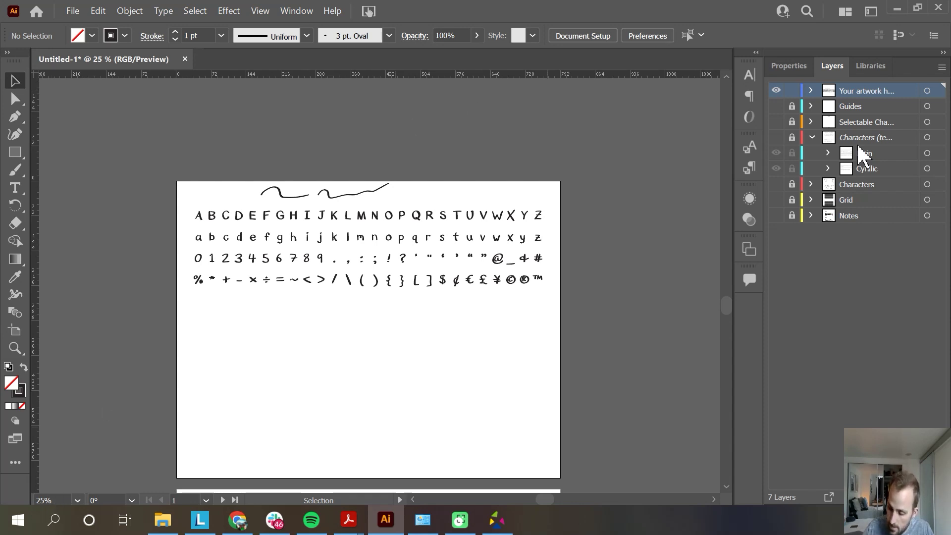
Step: Show all the template layers again and hide the artwork layer with the painted glyphs
left_click_drag(775, 106, 775, 207)
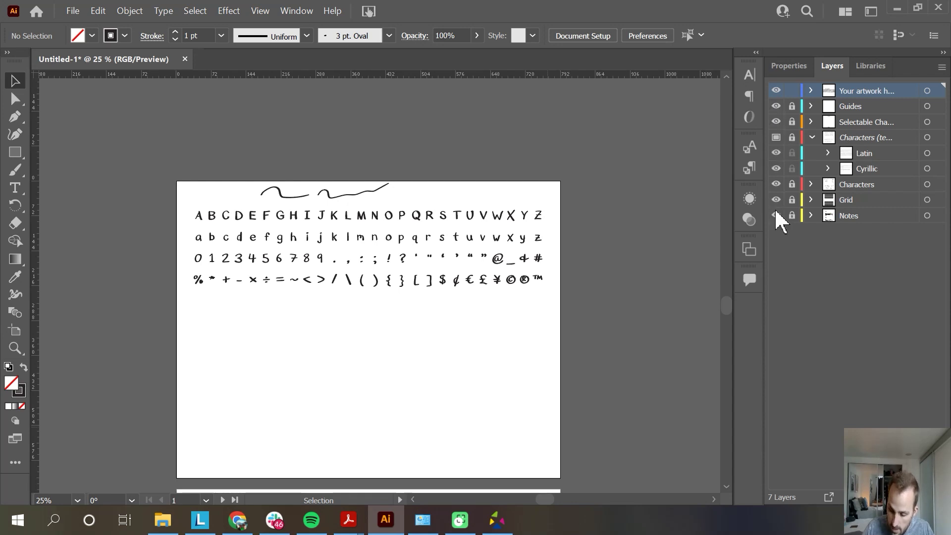
left_click(776, 91)
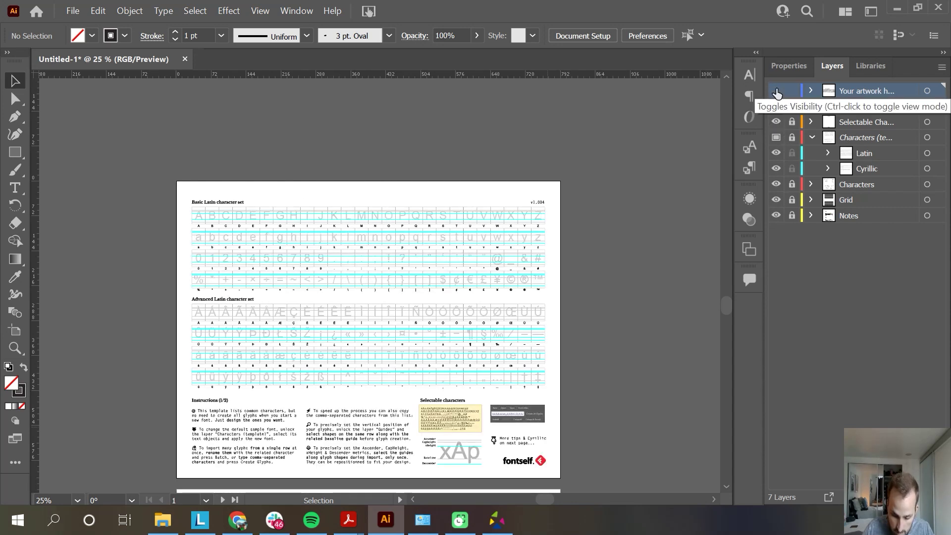
scroll(428, 345, "down", 1)
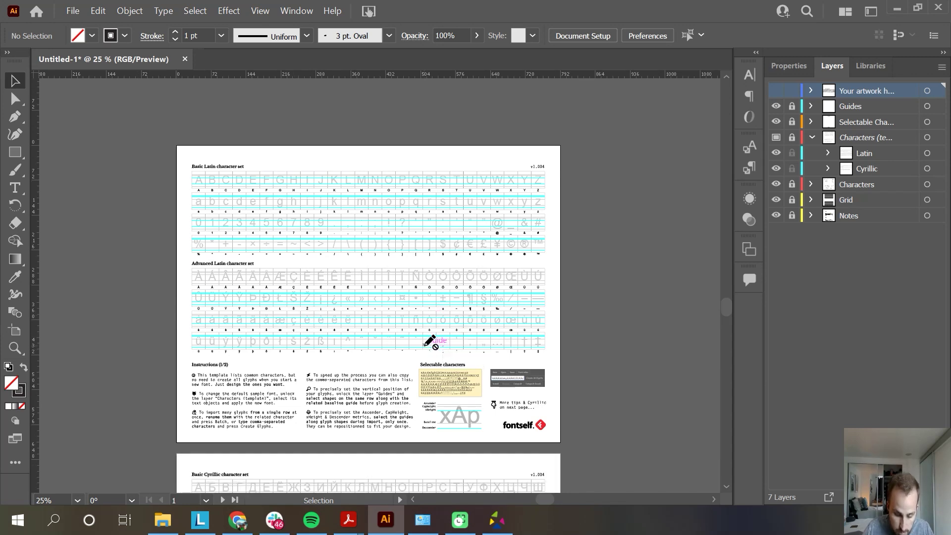
scroll(429, 341, "up", 1)
scroll(429, 341, "up", 1)
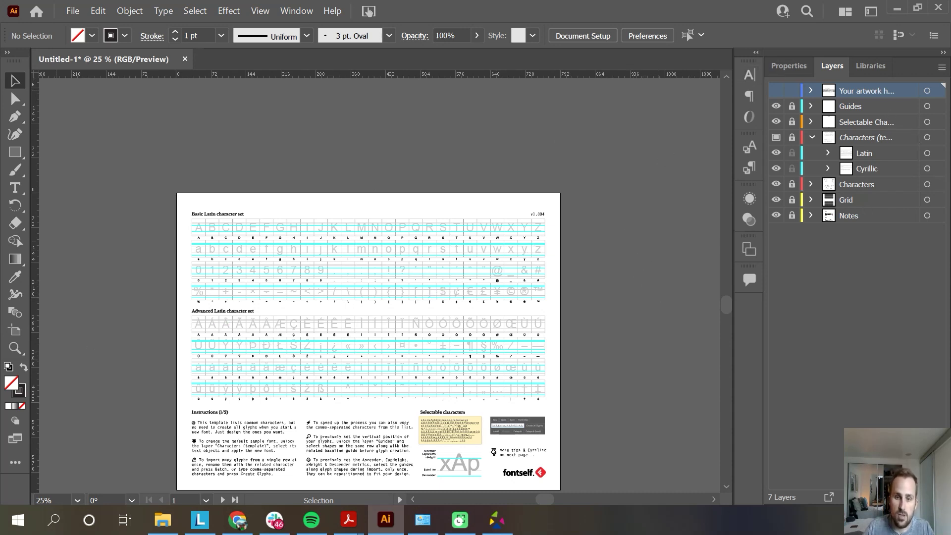
Step: Switch to Adobe Acrobat and maximize the PDF containing the handwritten alphabet, numerals and symbols
key("alt+Tab")
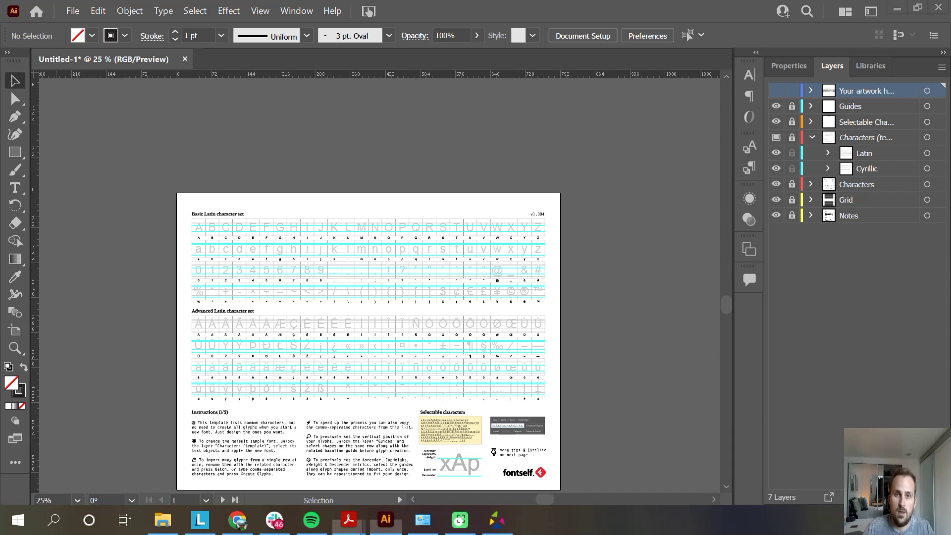
left_click_drag(0, 316, 421, 104)
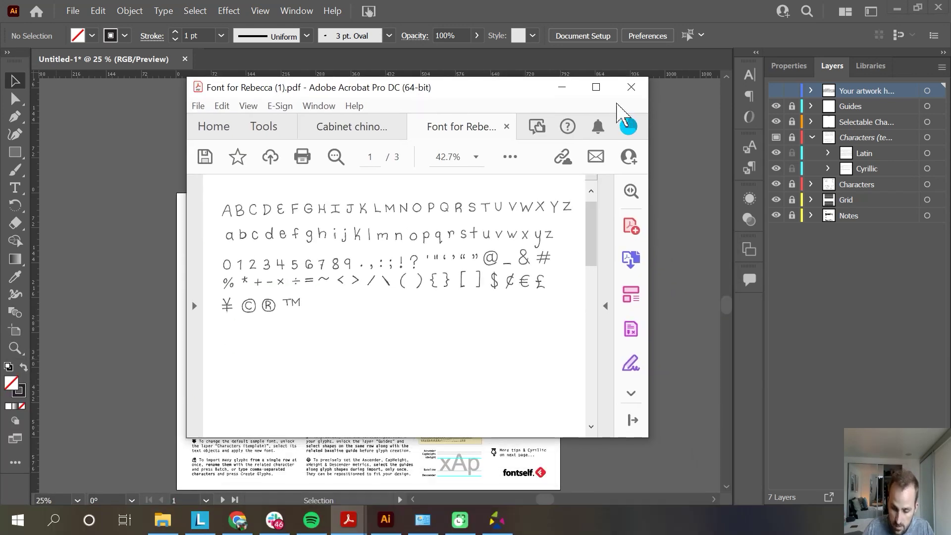
left_click(595, 87)
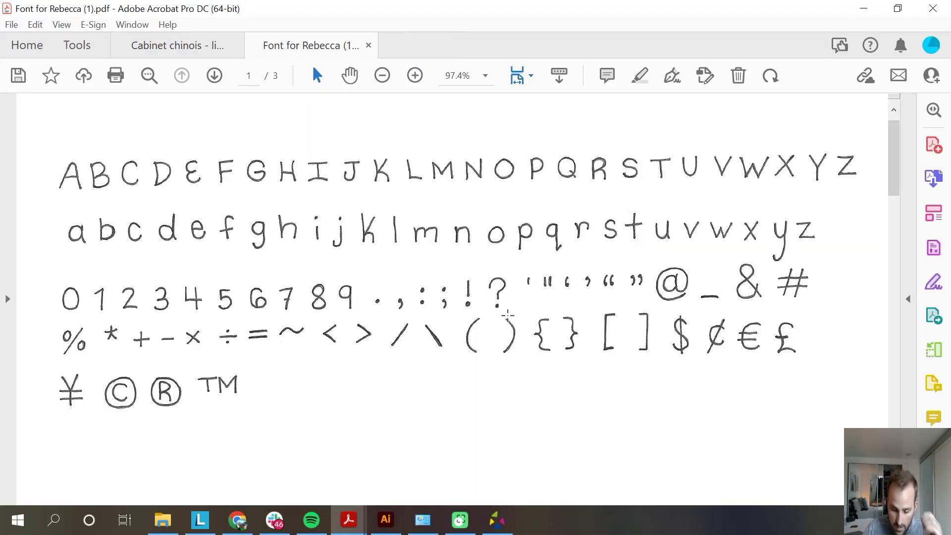
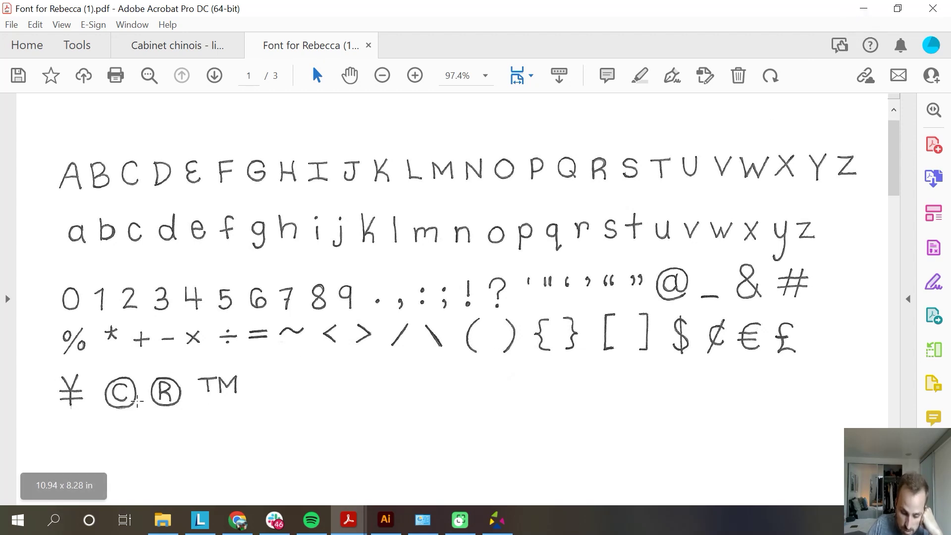
Step: Switch back to Illustrator and create a new Letter document of 612 x 792 pt
left_click(863, 8)
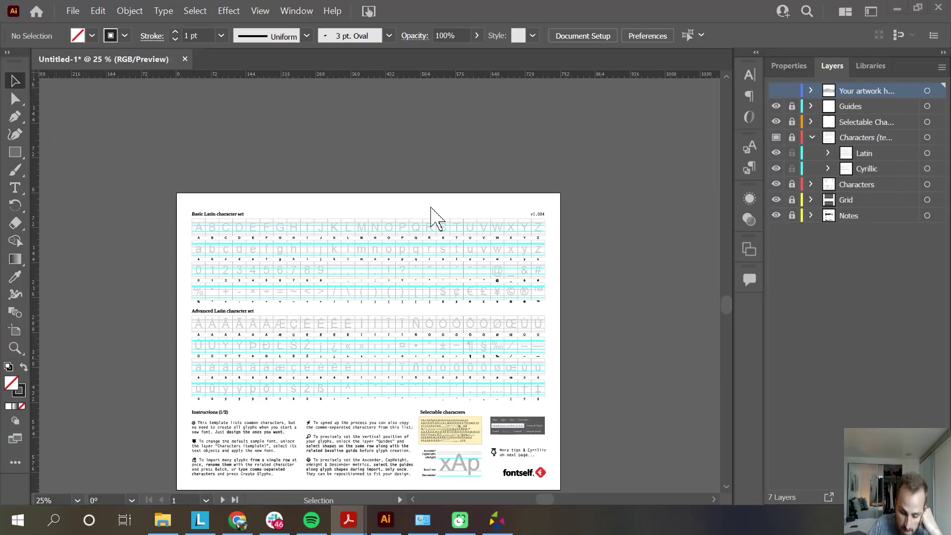
left_click(72, 10)
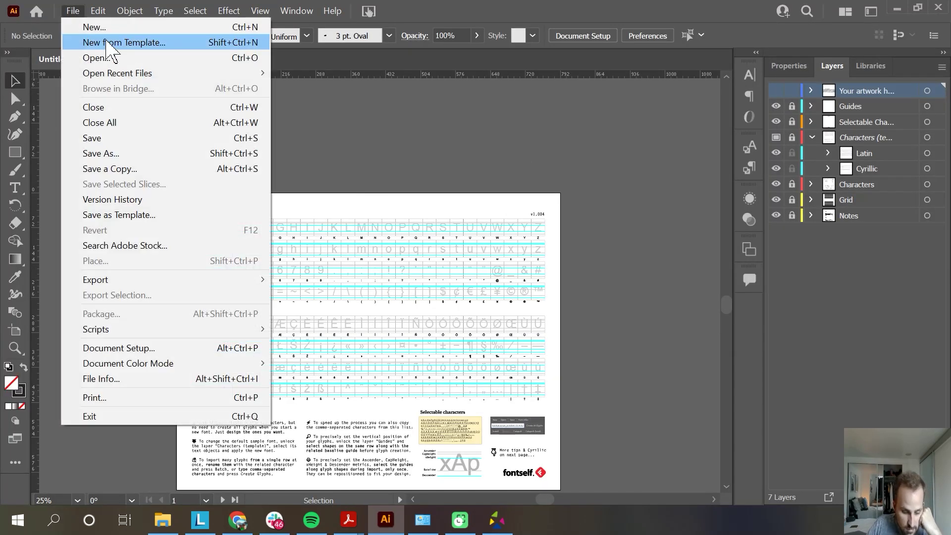
left_click(104, 28)
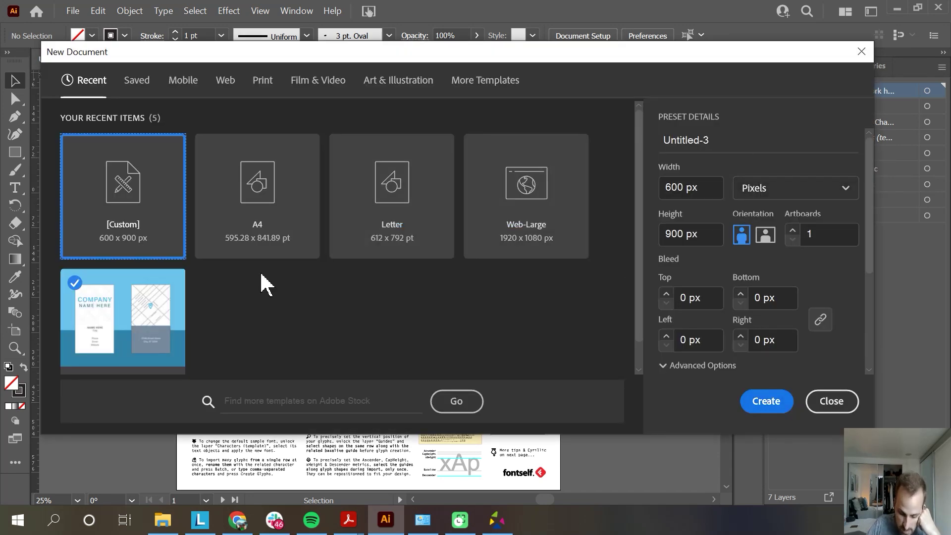
left_click(405, 198)
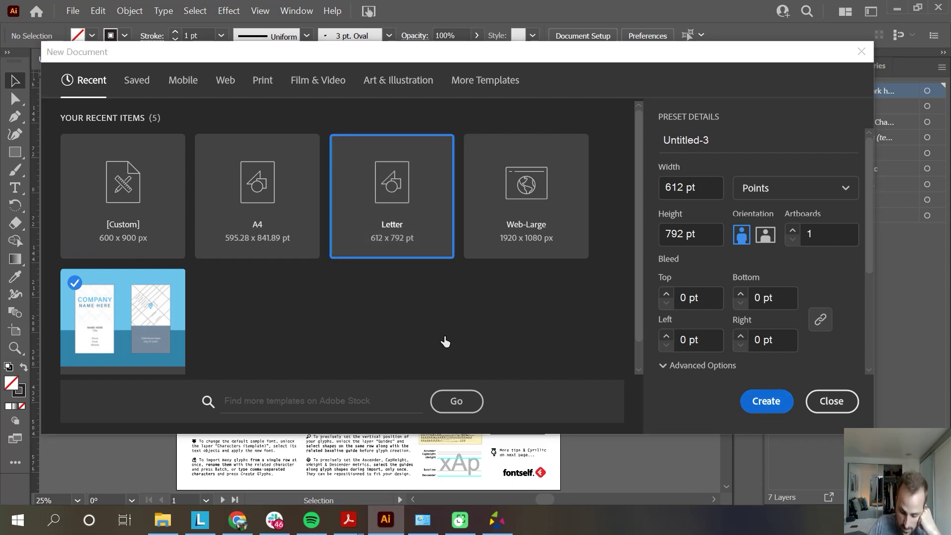
left_click(766, 400)
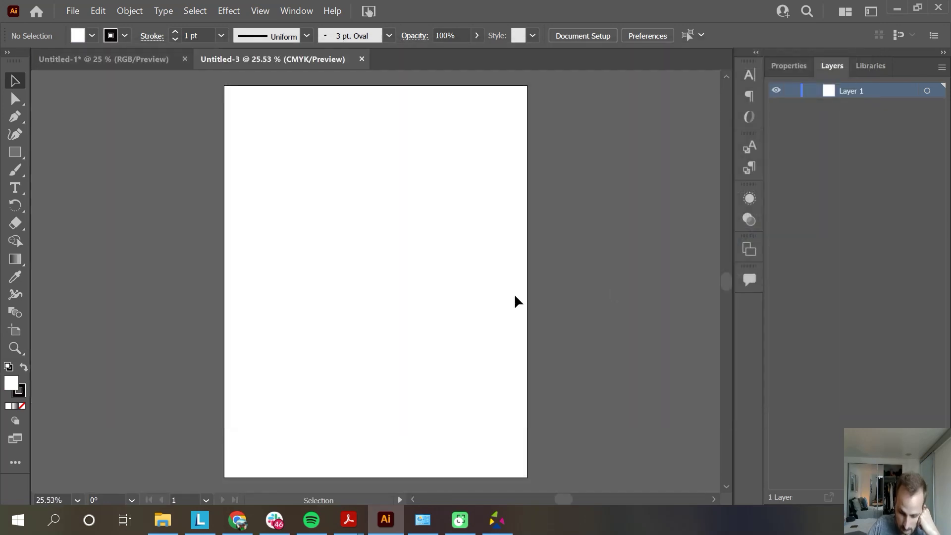
Step: Change the artboard to landscape orientation and leave artboard editing with the Selection tool active
left_click(73, 10)
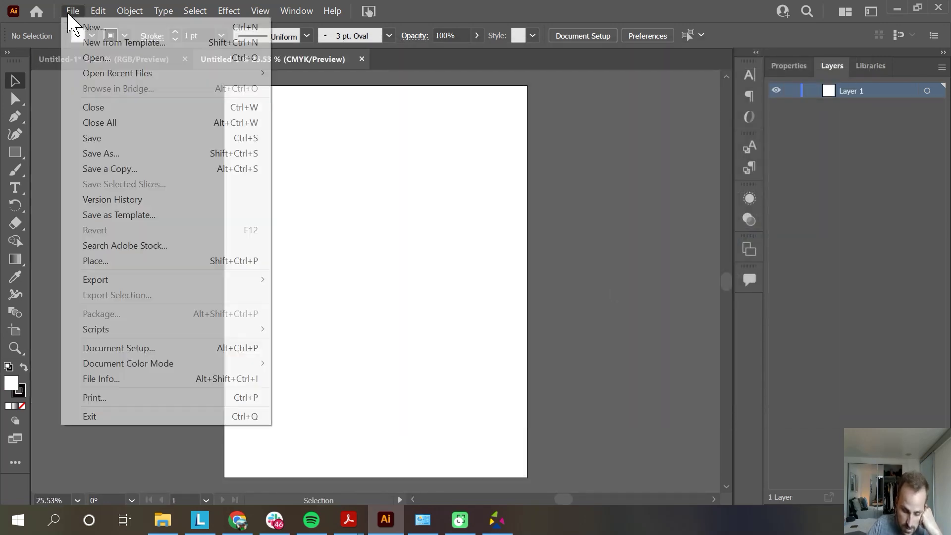
left_click(132, 346)
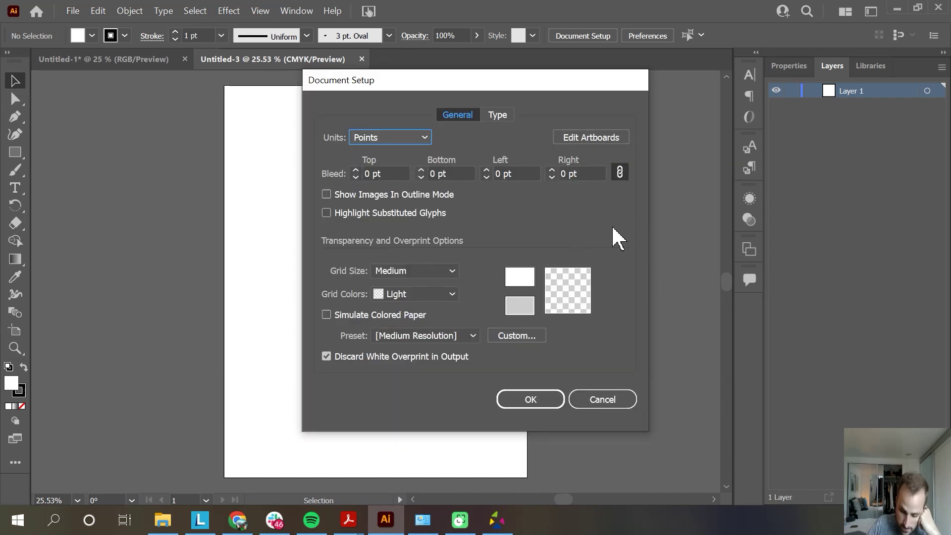
left_click(590, 139)
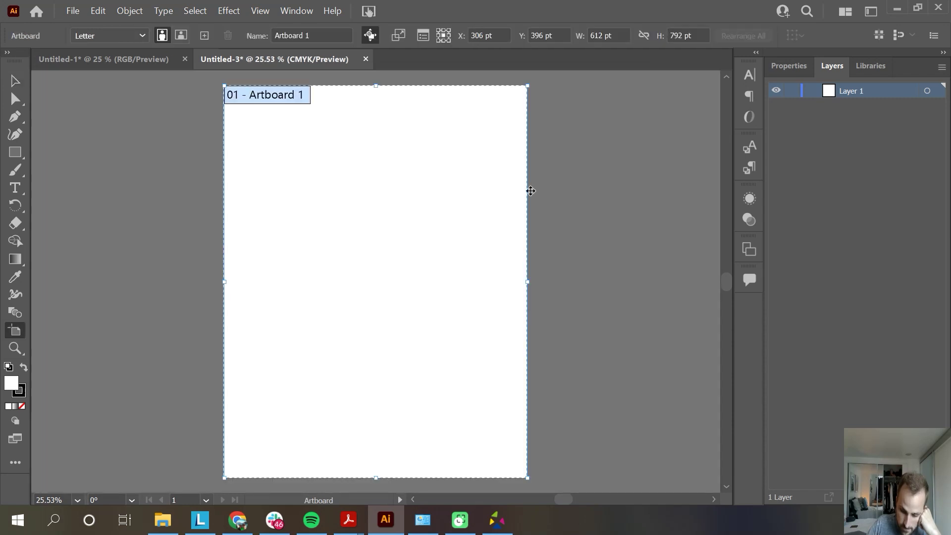
left_click(182, 35)
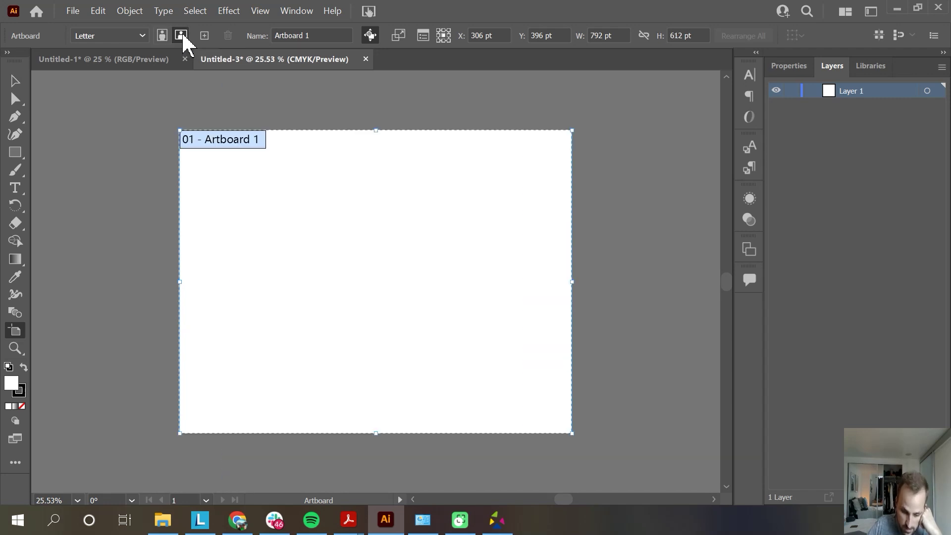
left_click(15, 82)
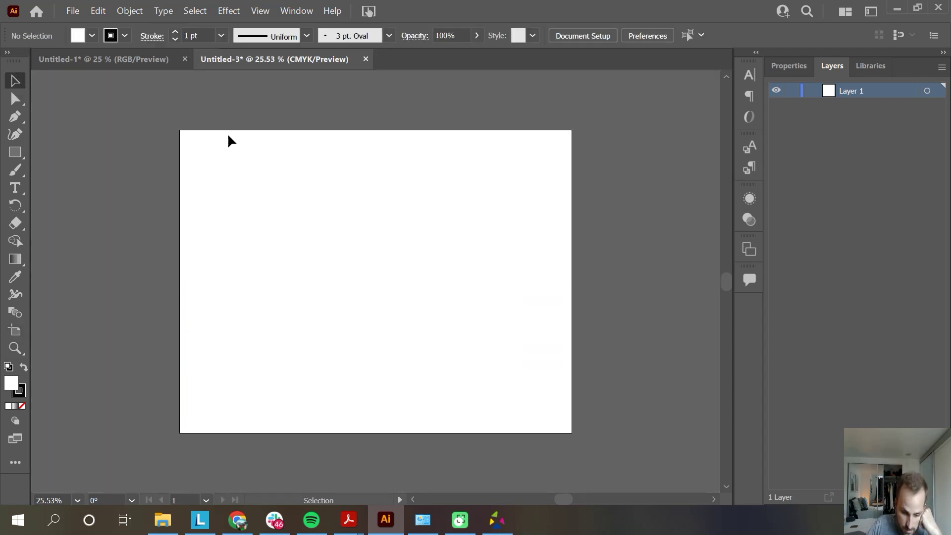
Step: Place the handwriting PDF from Downloads, rotated 90° counterclockwise so its rows read horizontally, over the artboard with their upper edges aligned
left_click(72, 11)
left_click(86, 260)
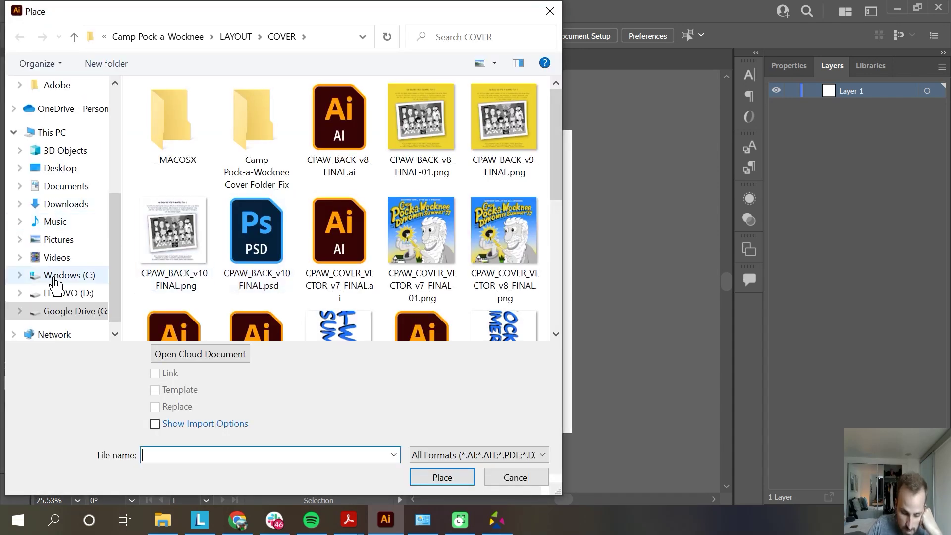
left_click(65, 203)
left_click(191, 131)
double_click(192, 132)
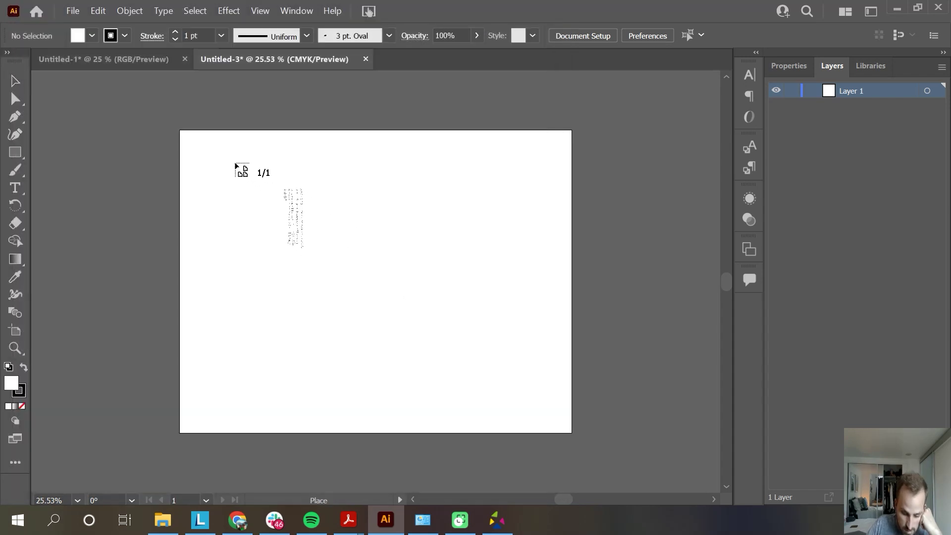
left_click(224, 152)
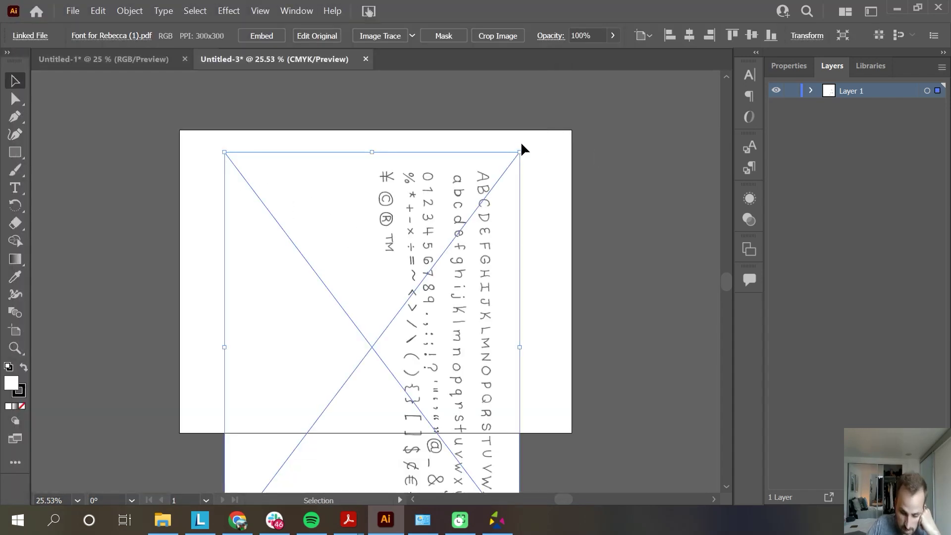
left_click_drag(522, 145, 221, 226)
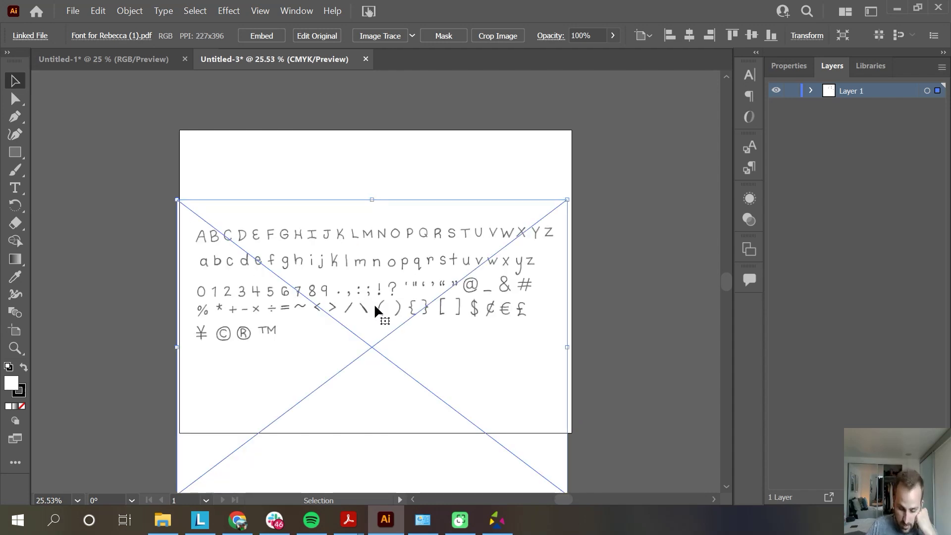
left_click_drag(372, 306, 376, 233)
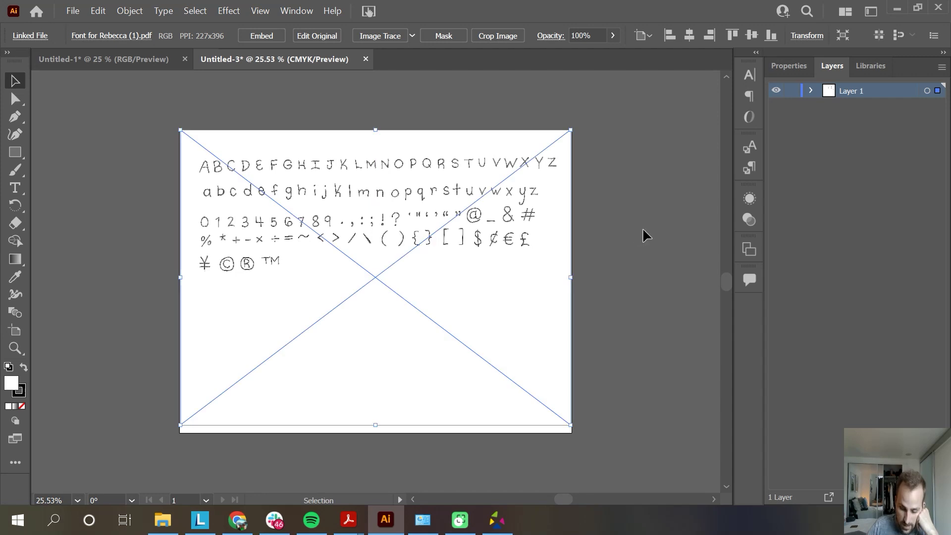
Step: Trace the placed handwriting with the Line Art Image Trace preset, accepting the large-image tracing
left_click(411, 37)
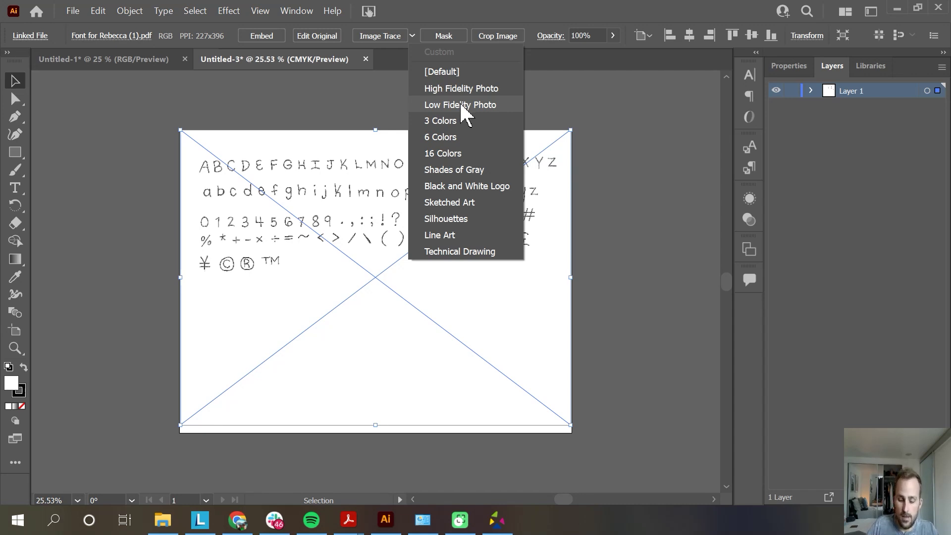
left_click(444, 235)
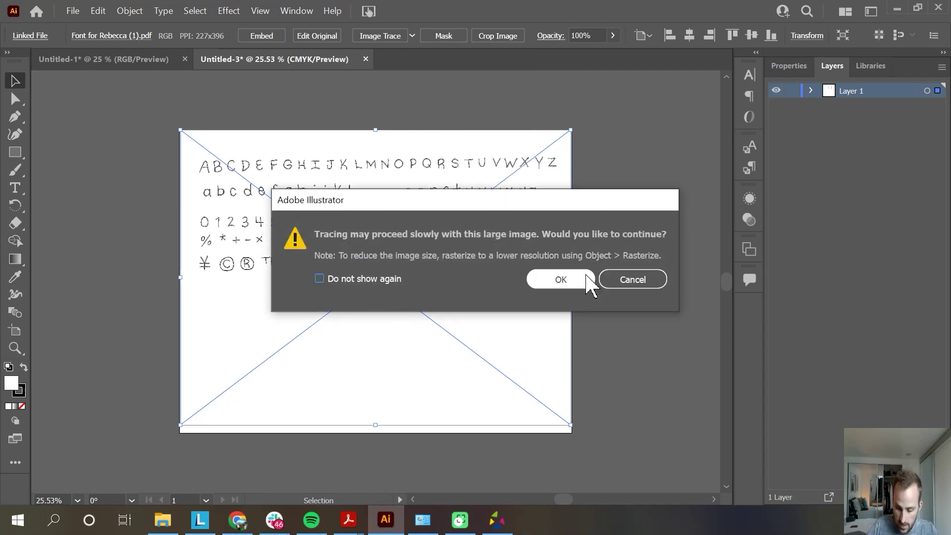
left_click(578, 284)
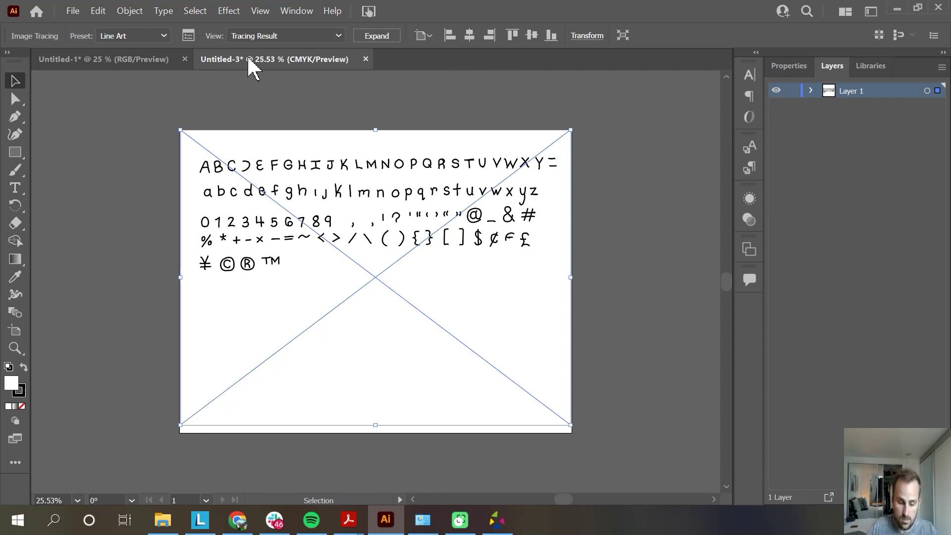
Step: Set the Image Trace threshold of the handwriting to 220, then collapse the trace settings and deselect the artwork
left_click(188, 36)
left_click_drag(381, 188, 618, 111)
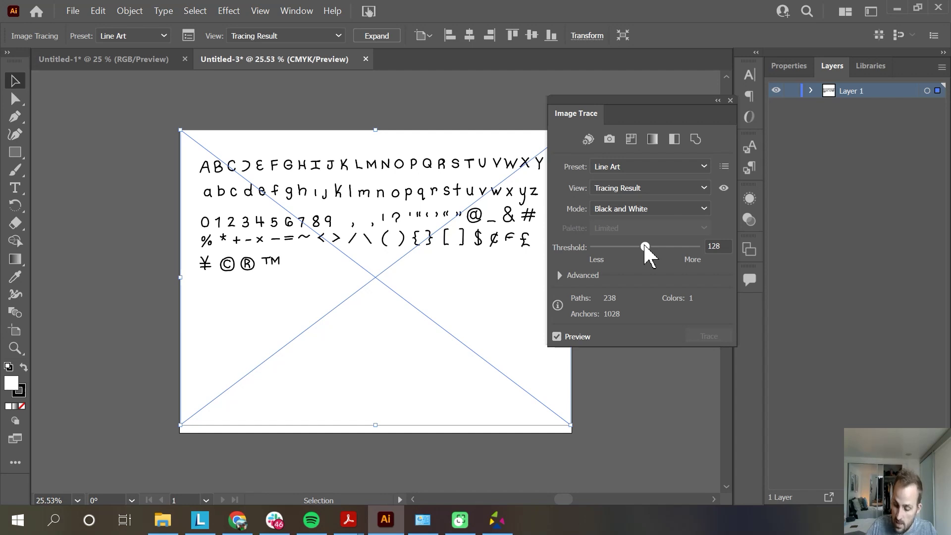
left_click_drag(644, 246, 604, 250)
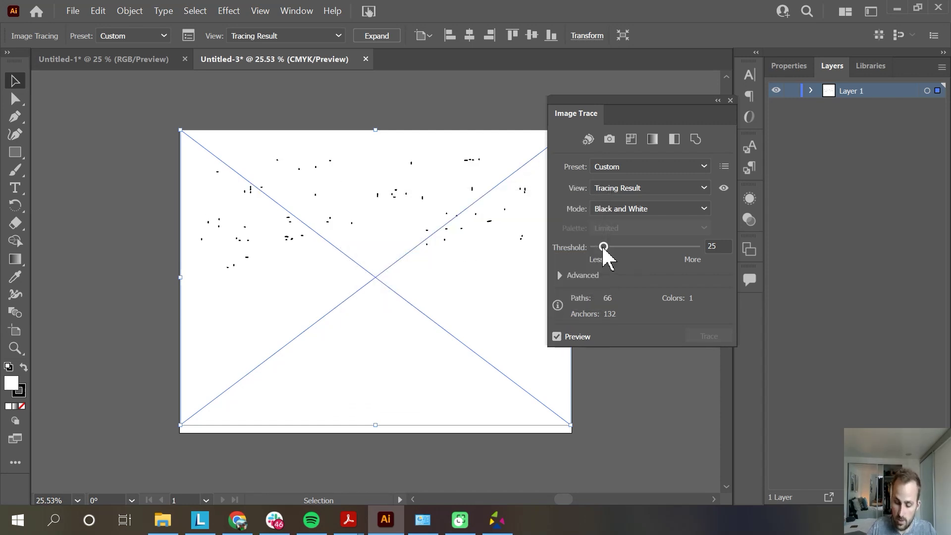
left_click_drag(604, 247, 682, 246)
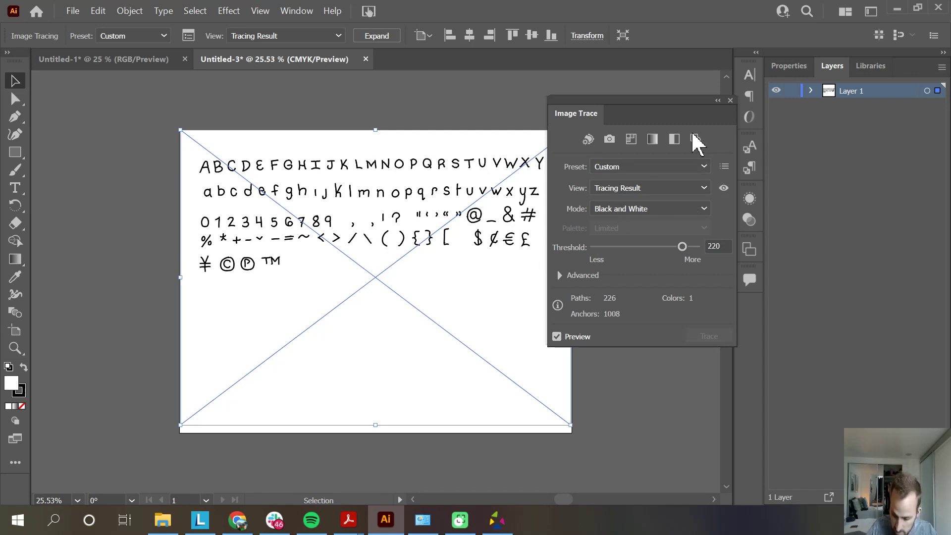
left_click(718, 100)
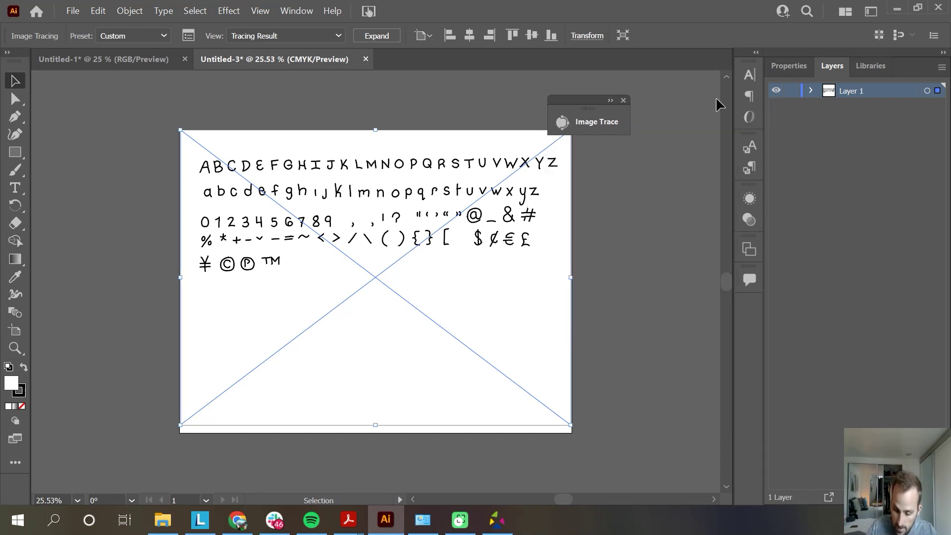
left_click(607, 206)
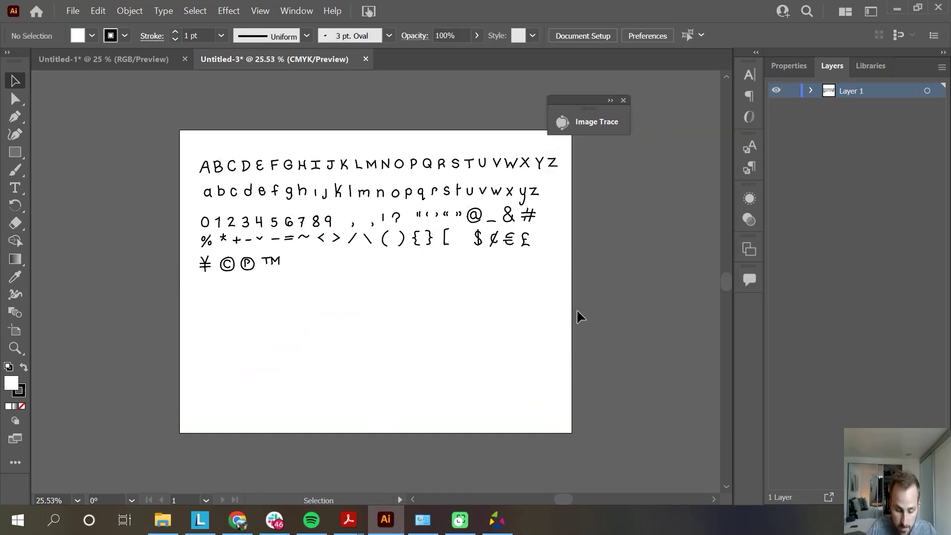
Step: Reselect the traced handwriting, expand its advanced Image Trace settings and move the artwork partly off the artboard, away from them
left_click(457, 323)
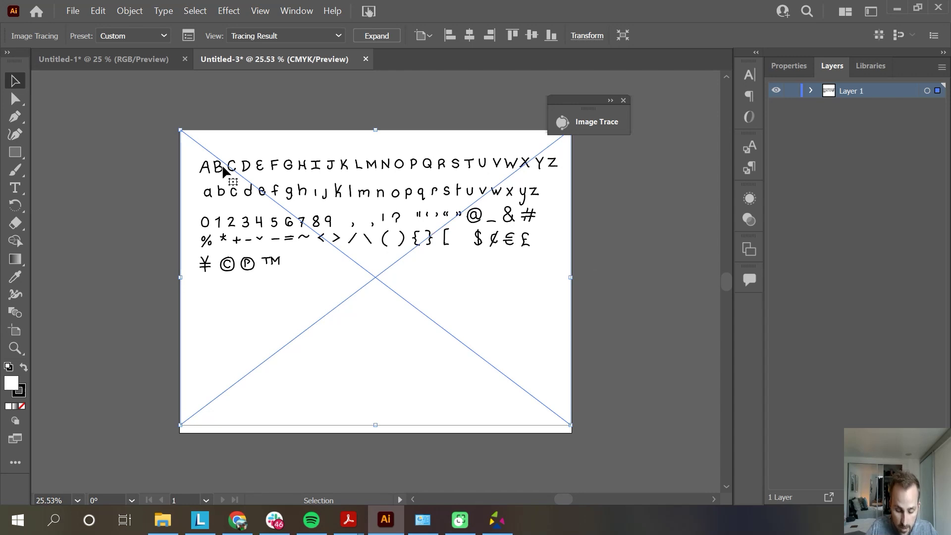
left_click(587, 252)
left_click(529, 257)
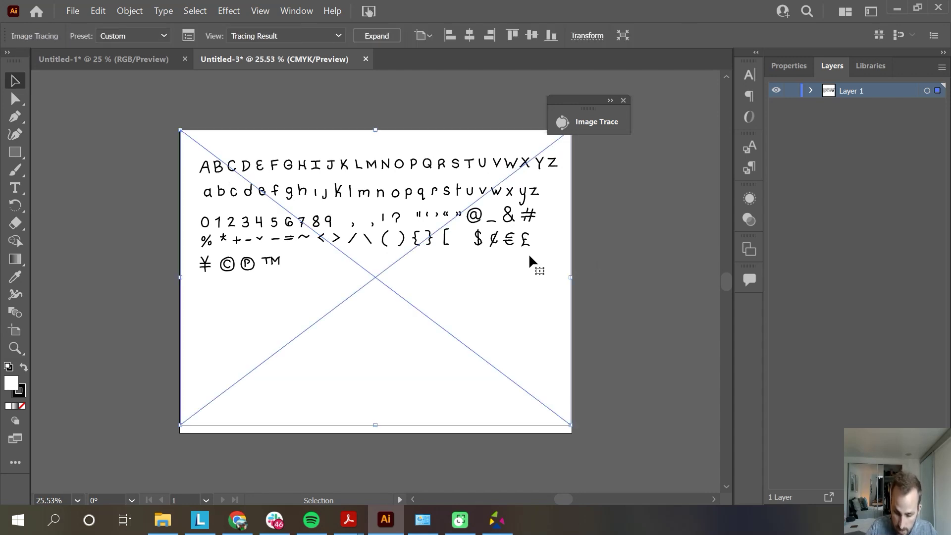
left_click(189, 35)
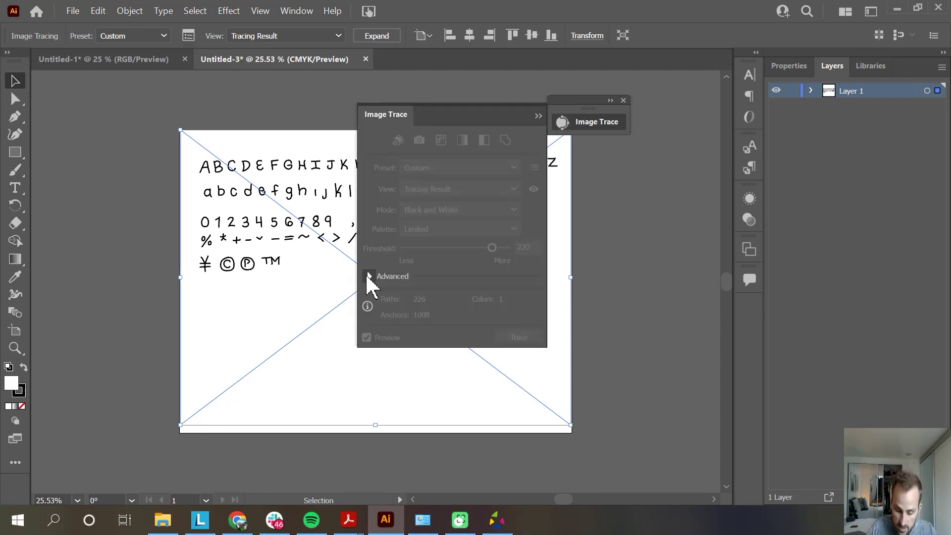
left_click(368, 276)
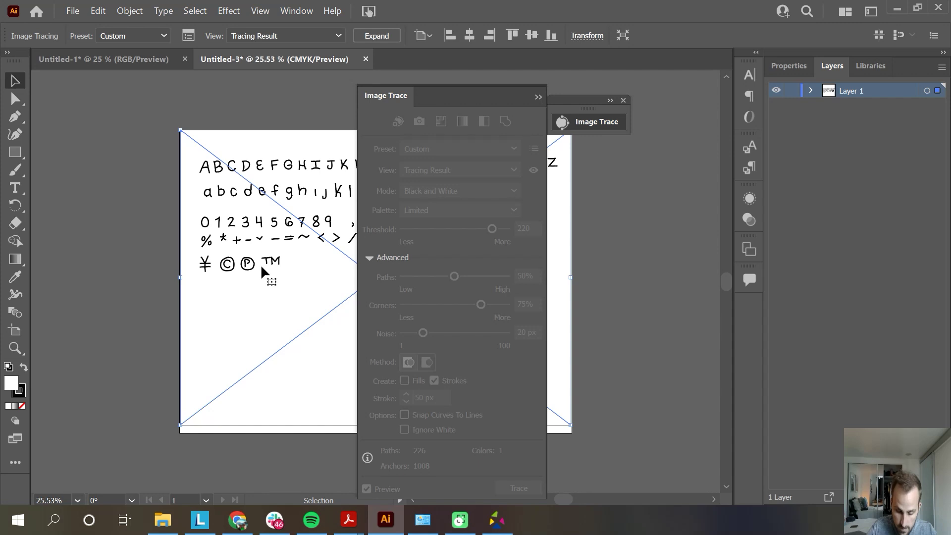
mouse_move(251, 247)
left_mouse_down()
mouse_move(173, 239)
mouse_move(181, 254)
left_mouse_up()
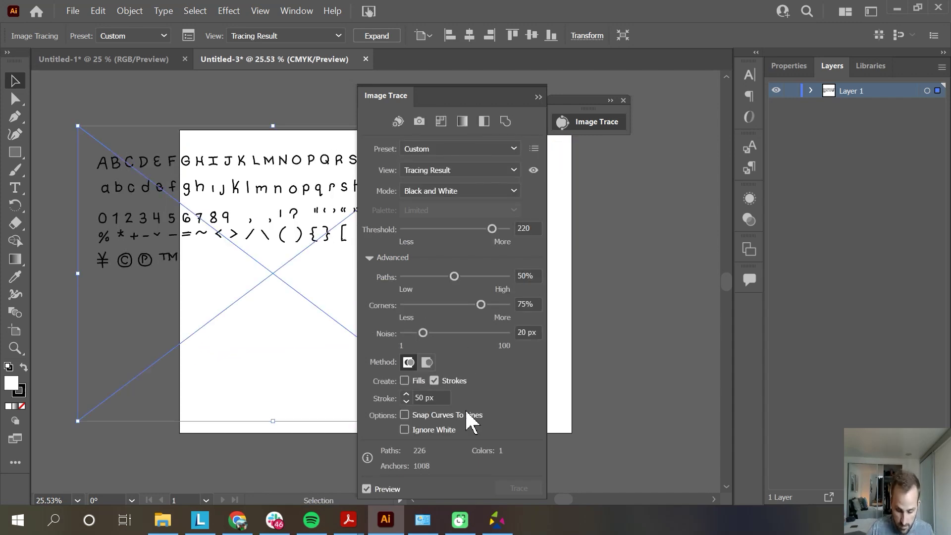
left_click(209, 432)
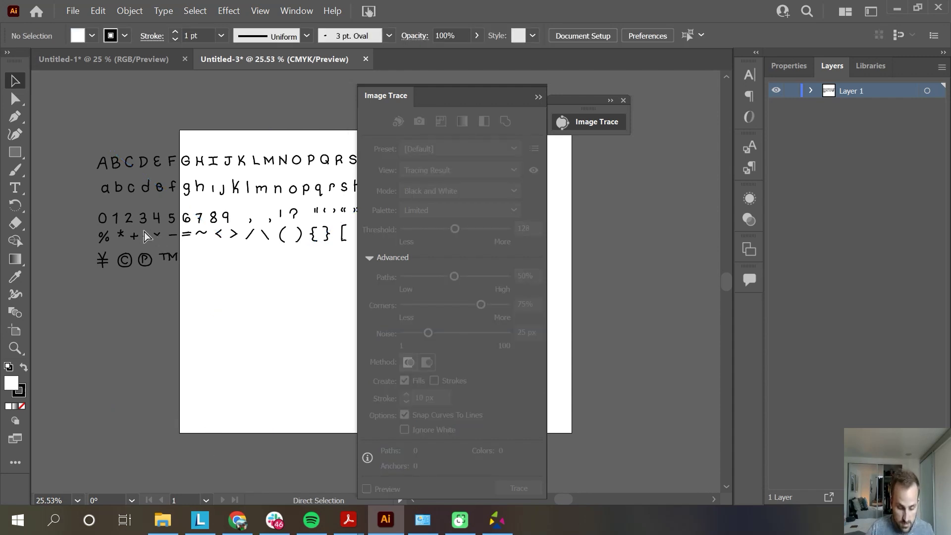
key("ctrl+z")
left_click(196, 256)
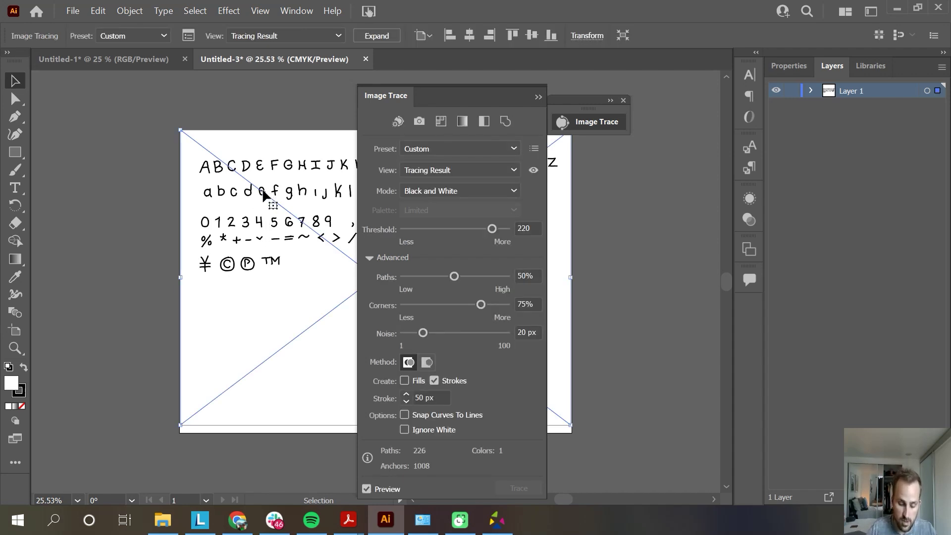
left_click_drag(262, 193, 191, 123)
key("a")
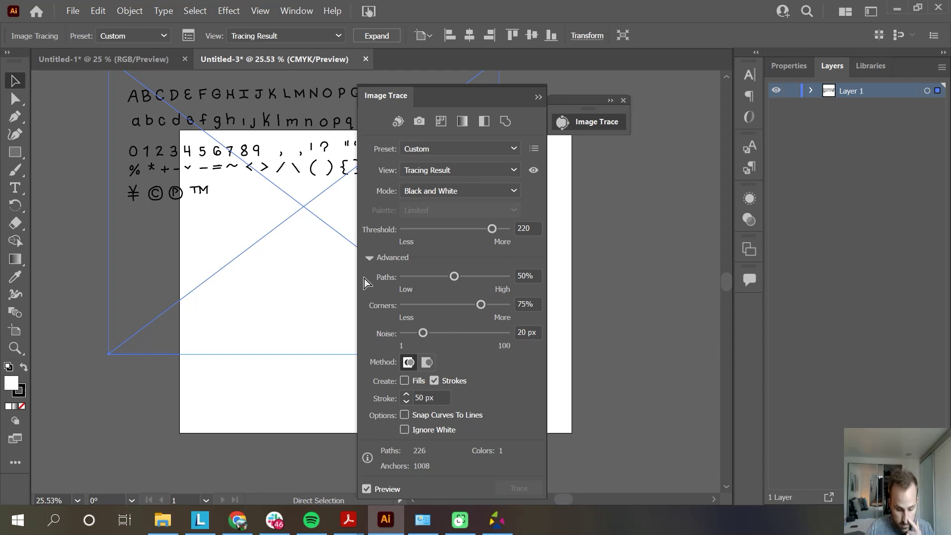
key("ctrl+z")
key("v")
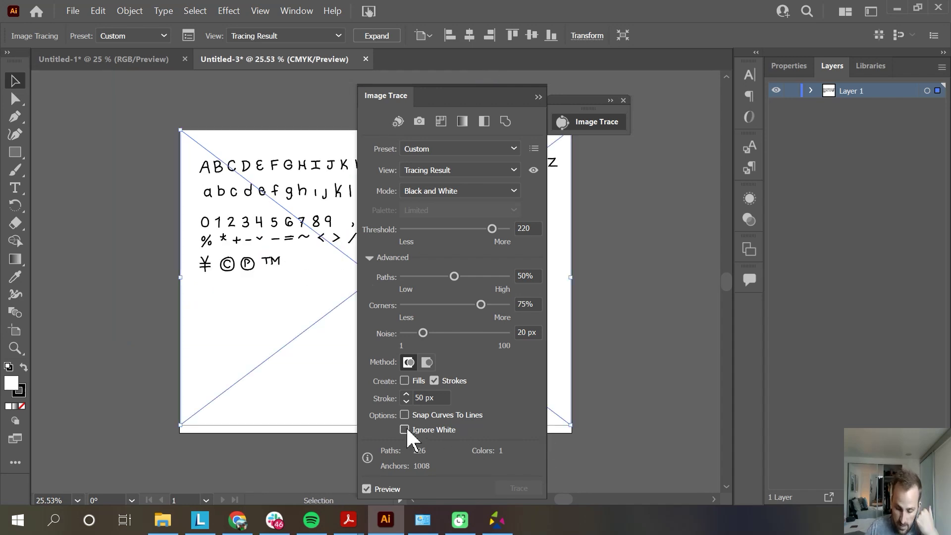
Step: Turn on Ignore White for the traced alphabet, collapse the tracing settings and deselect the artwork
left_click(368, 257)
left_click(371, 270)
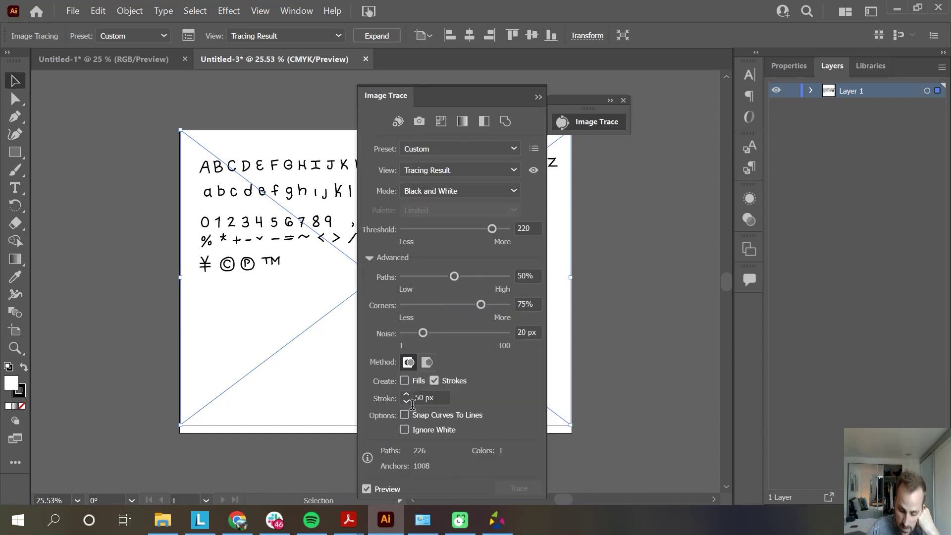
left_click(404, 429)
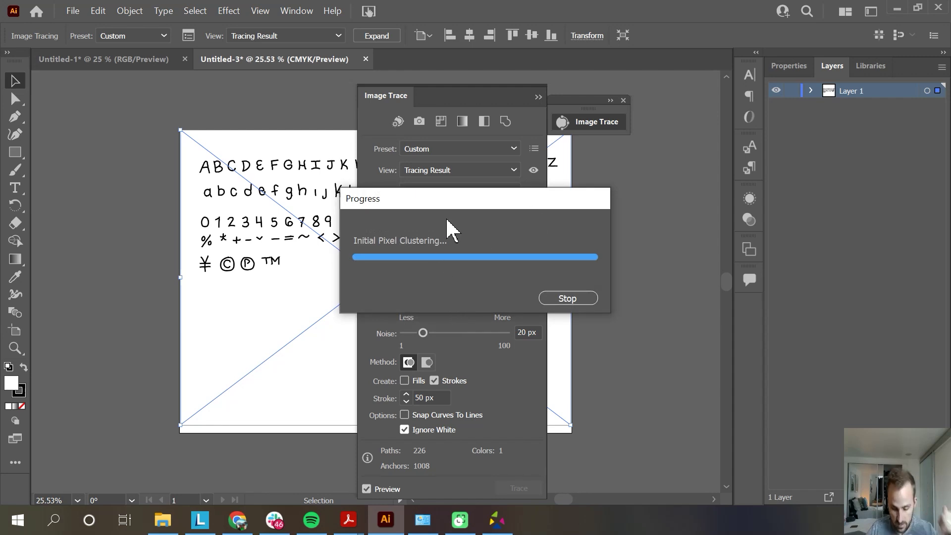
left_click(539, 97)
left_click(659, 320)
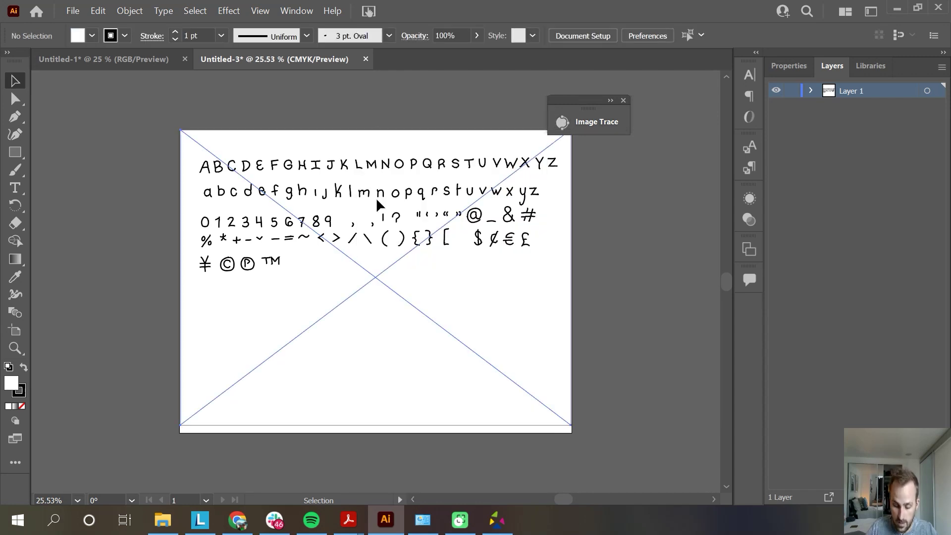
Step: Expand the tracing result of the handwritten alphabet into editable paths
left_click(357, 188)
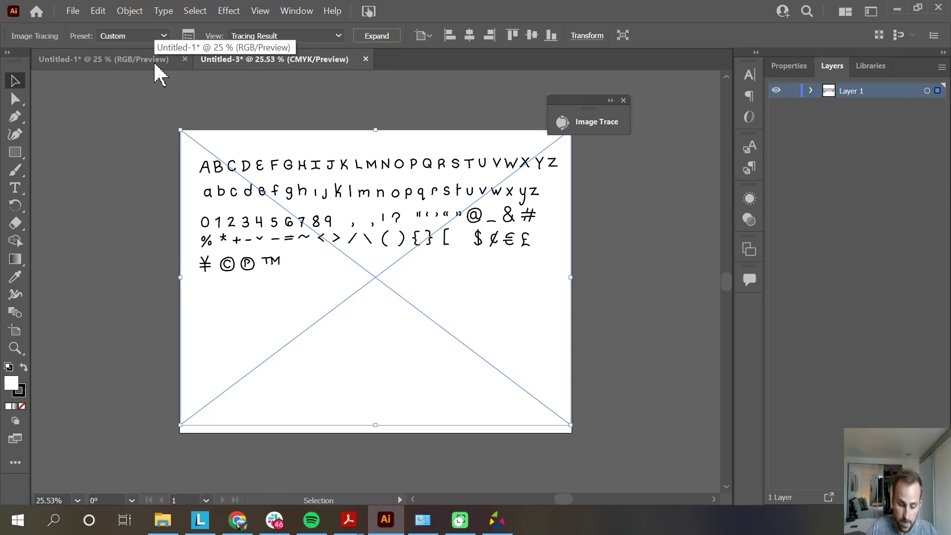
left_click(375, 37)
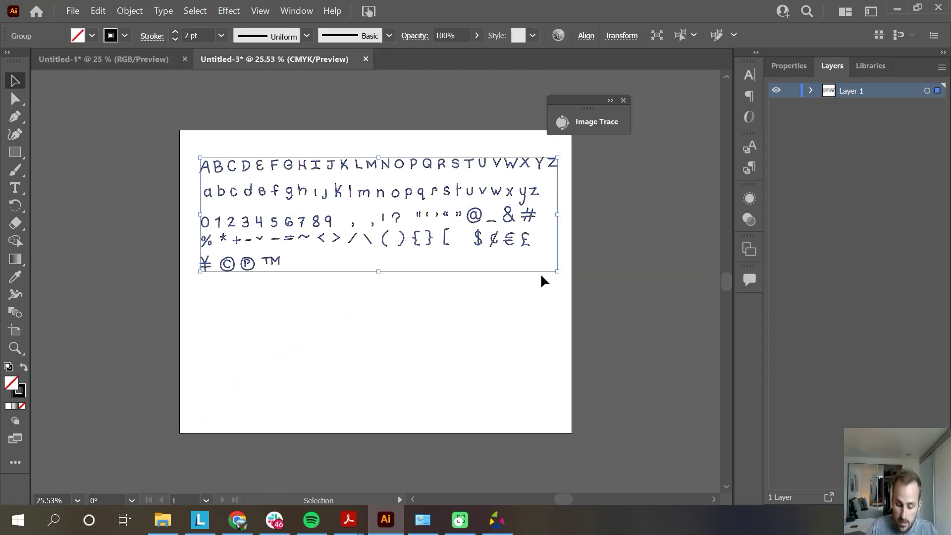
left_click(364, 326)
Step: Ungroup the expanded lettering into separate paths and test selecting individual letters
left_click(331, 218)
right_click(331, 225)
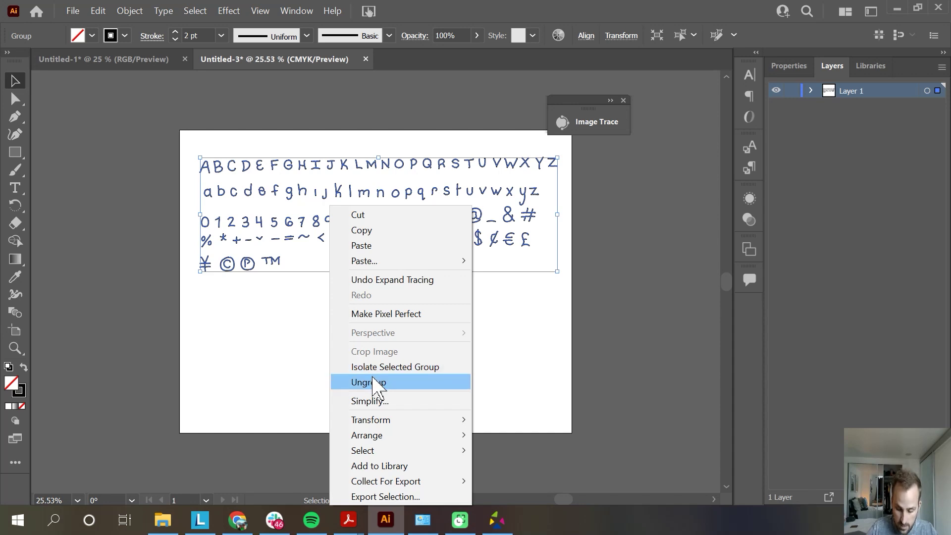
left_click(245, 285)
left_click(245, 219)
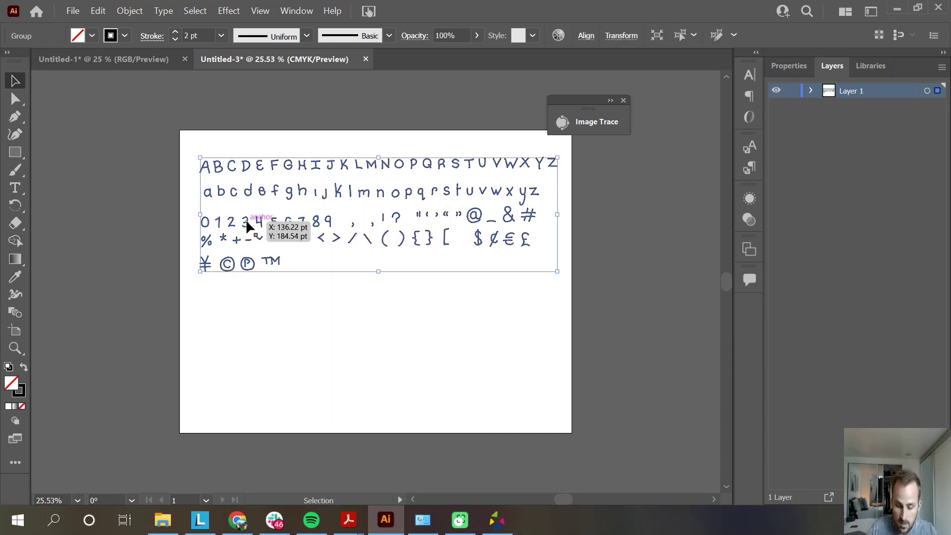
right_click(247, 220)
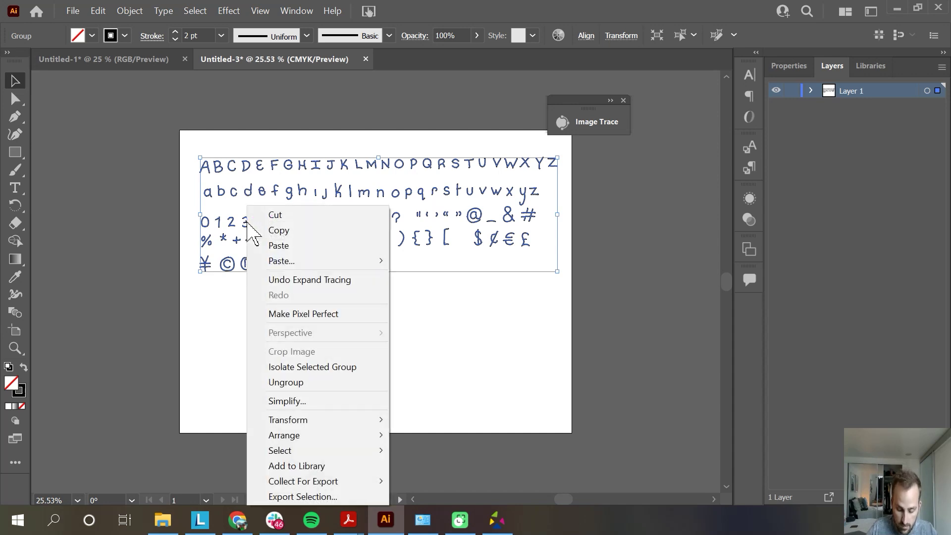
left_click(293, 382)
left_click(361, 300)
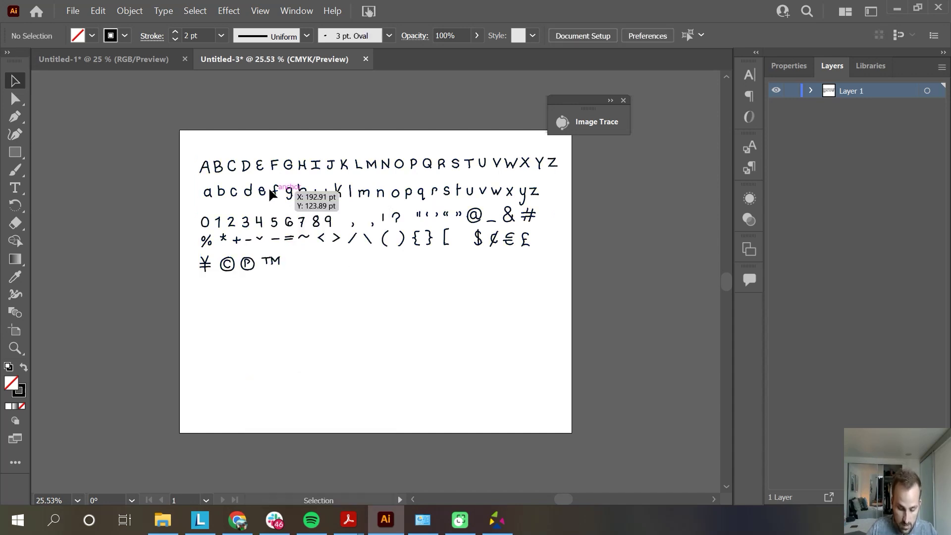
left_click(263, 194)
left_click(327, 289)
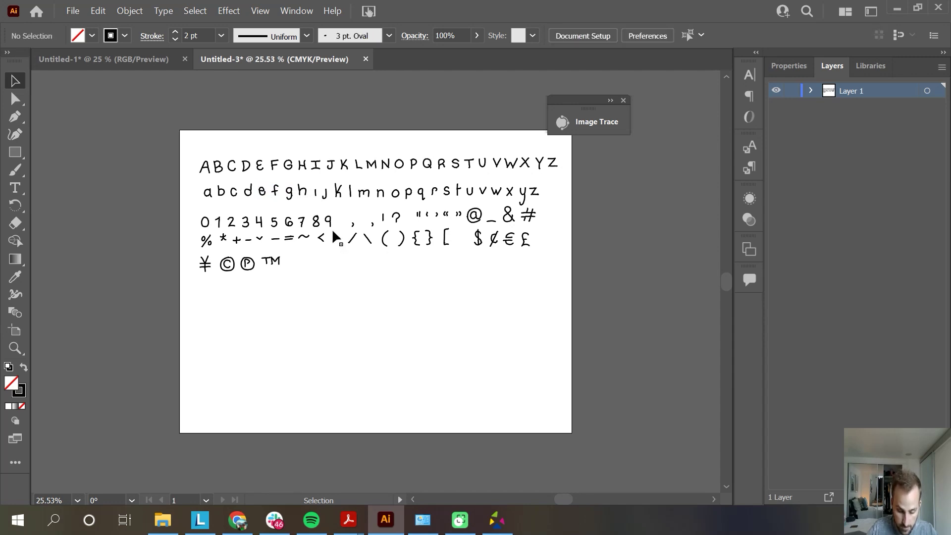
left_click(224, 166)
left_click(377, 288)
Step: Select all the traced characters for copying and add a new layer to the Untitled-1 font template with the default options
left_click_drag(573, 291, 89, 140)
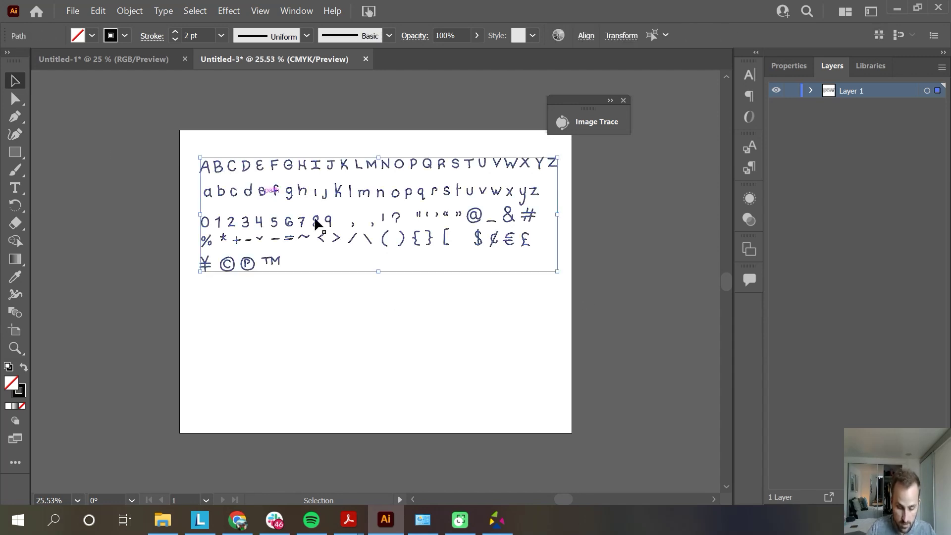
left_click(127, 59)
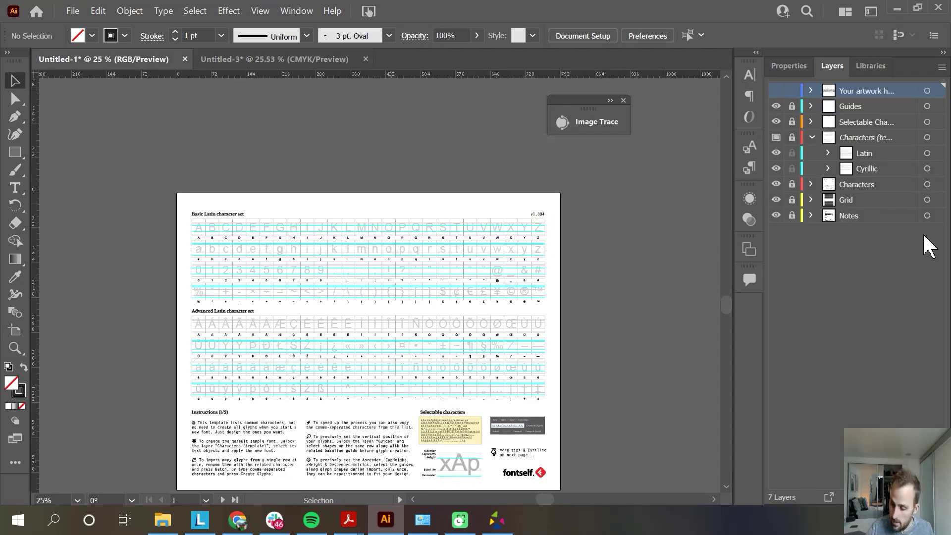
left_click(940, 67)
left_click(825, 71)
left_click(495, 327)
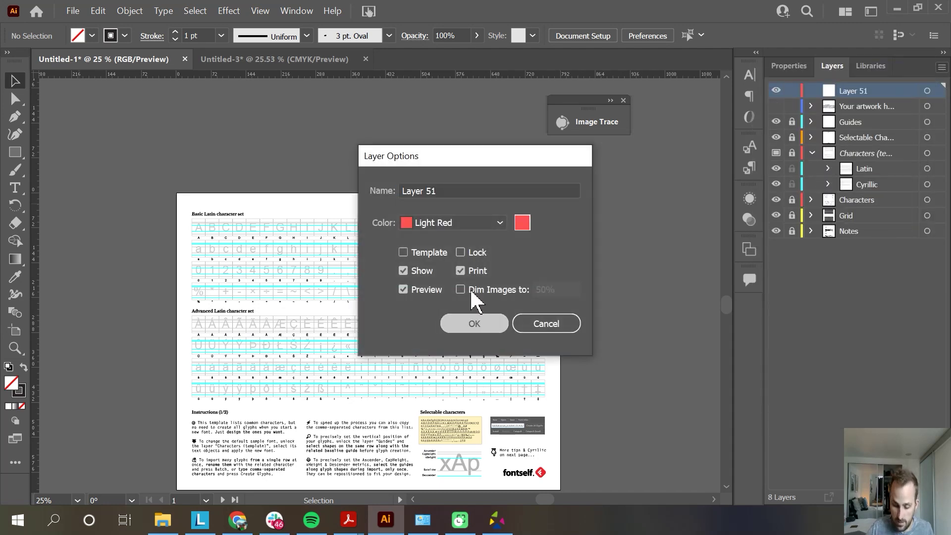
Step: Paste the characters into the new layer and position them over the Basic Latin grid, aligning the capitals with the first row
scroll(342, 169, "up", 1)
scroll(334, 174, "up", 2)
key("ctrl+v")
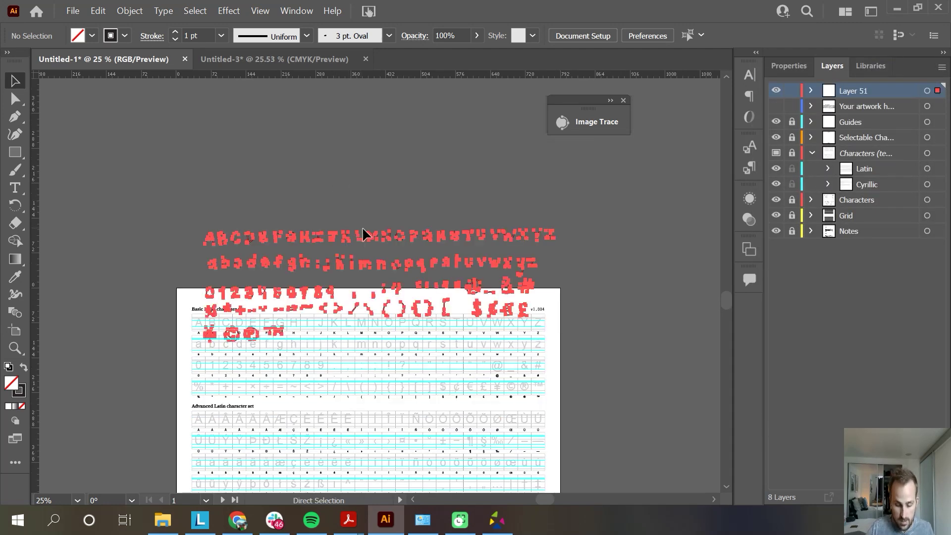
left_click_drag(360, 239, 347, 323)
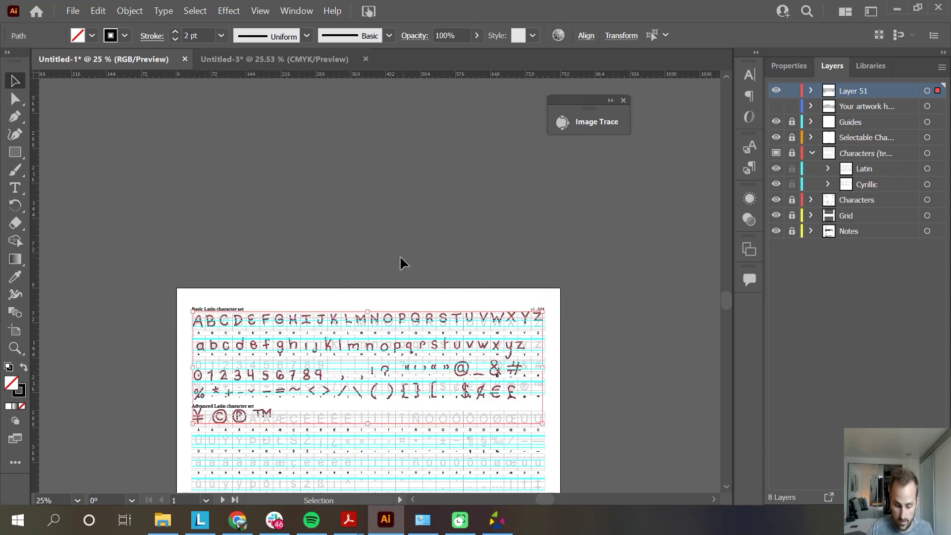
scroll(327, 317, "down", 1)
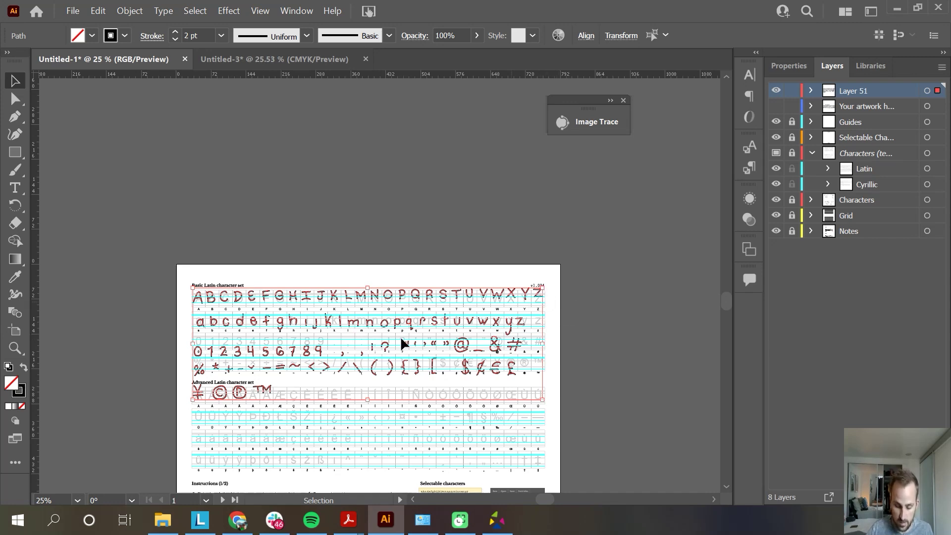
mouse_move(292, 299)
left_mouse_down()
mouse_move(328, 304)
mouse_move(294, 301)
left_mouse_up()
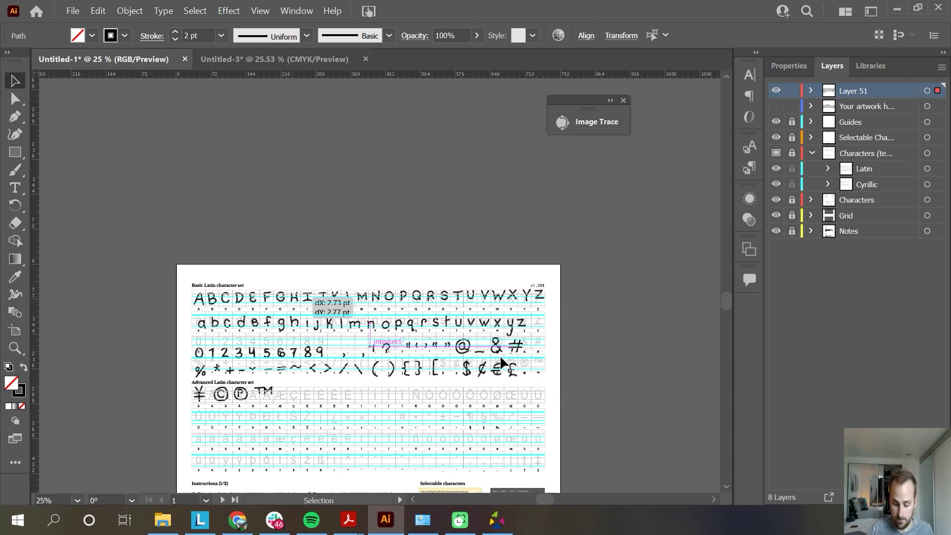
left_click_drag(502, 362, 505, 364)
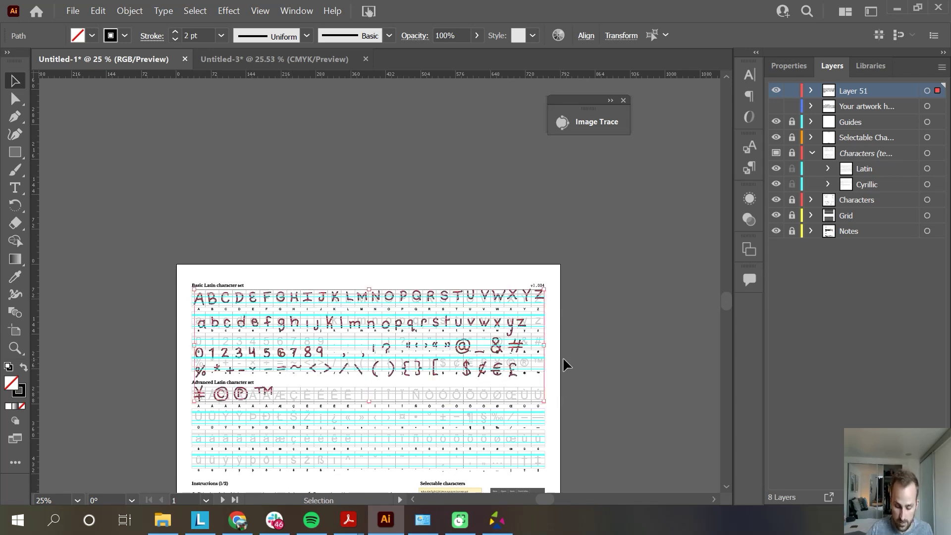
left_click(604, 349)
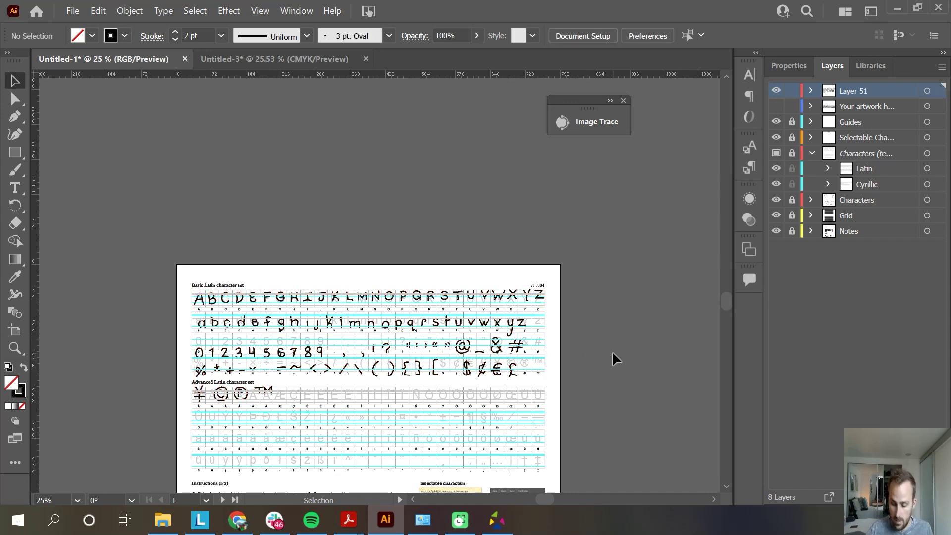
Step: Hide the pasted lettering, guides, selectable characters, character templates, grid and notes layers, leaving only the "Your artwork" layer shown
scroll(612, 351, "down", 3)
scroll(612, 351, "down", 1)
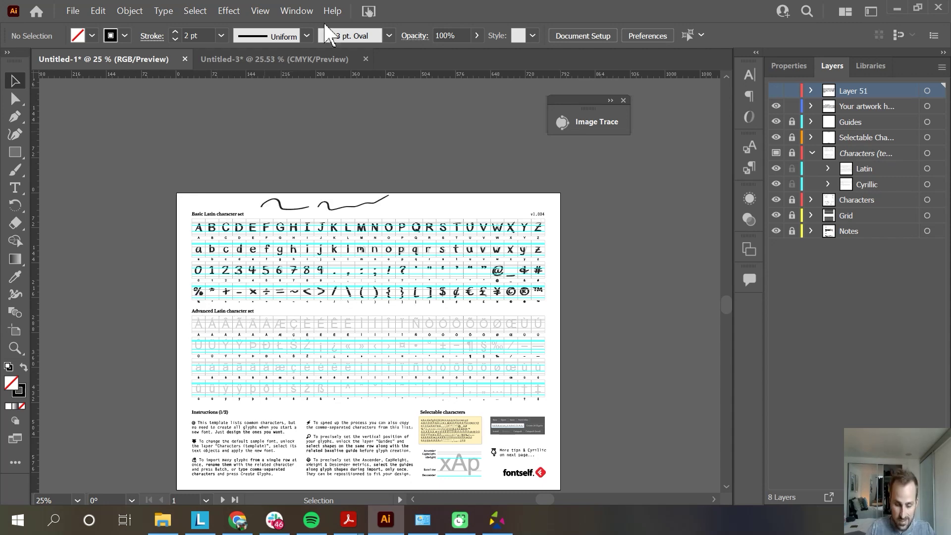
left_click(296, 10)
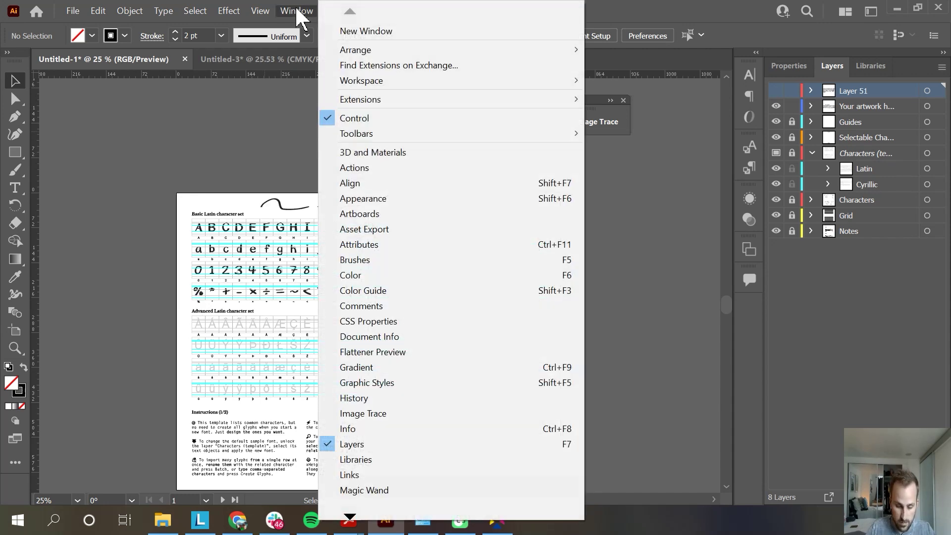
left_click(295, 14)
scroll(229, 183, "down", 1)
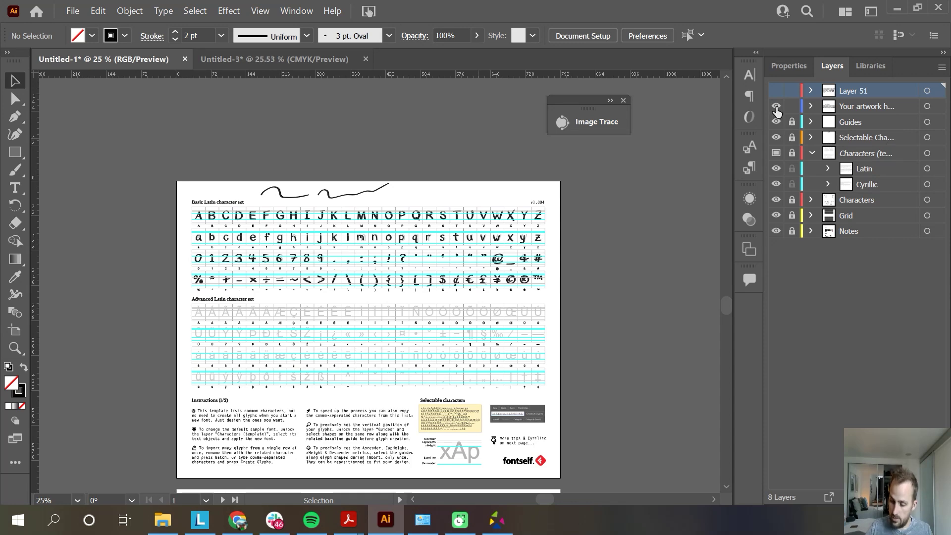
left_click_drag(777, 123, 778, 236)
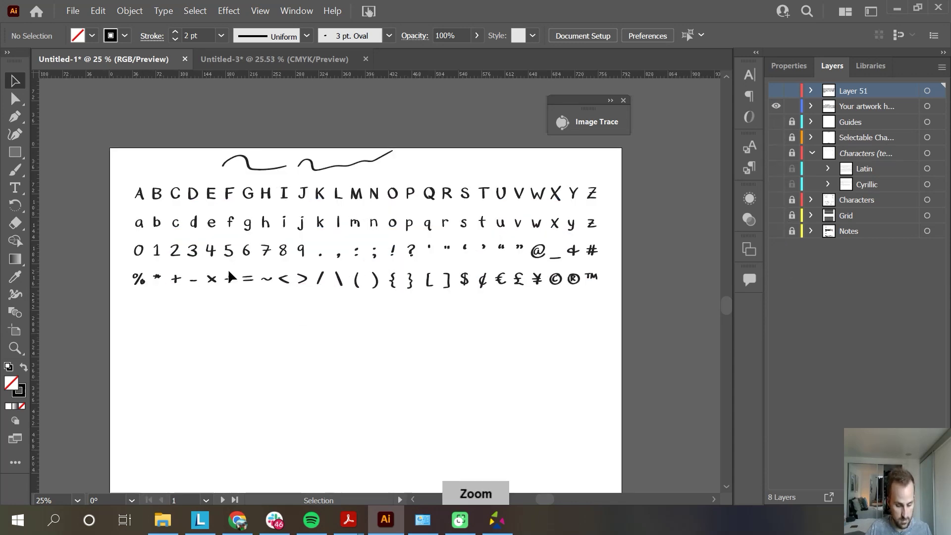
Step: Examine the four rows of finished characters in the artwork layer, selecting the capital A to check its path
key("ctrl+plus")
key("ctrl+plus")
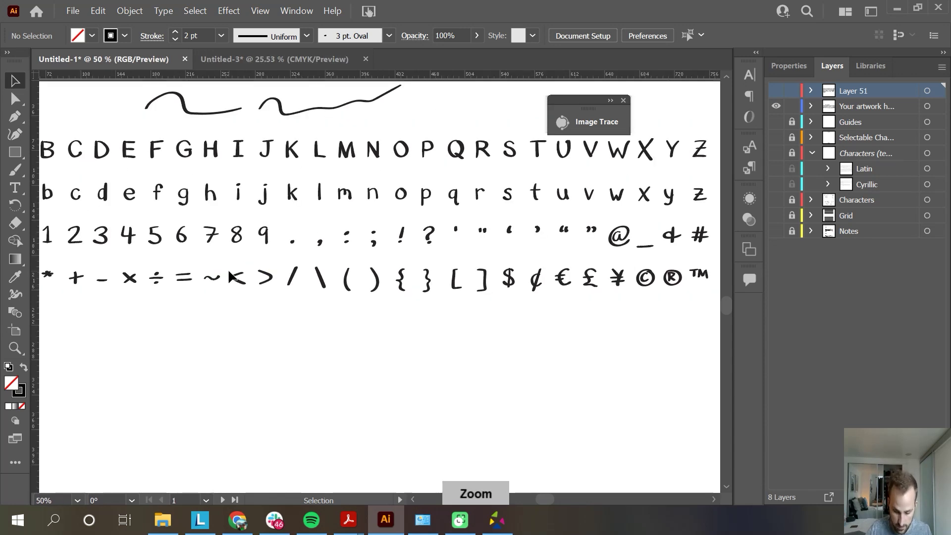
key("ctrl+minus")
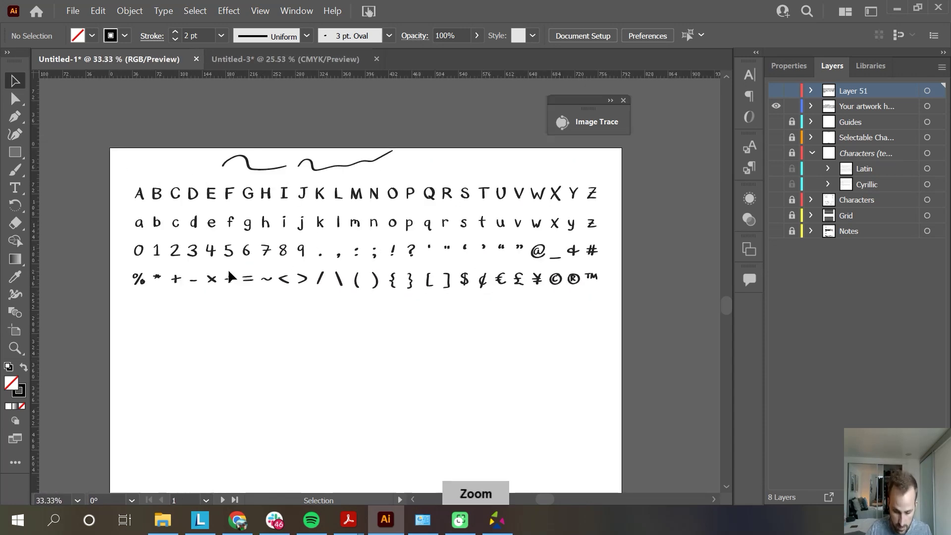
left_click(143, 195)
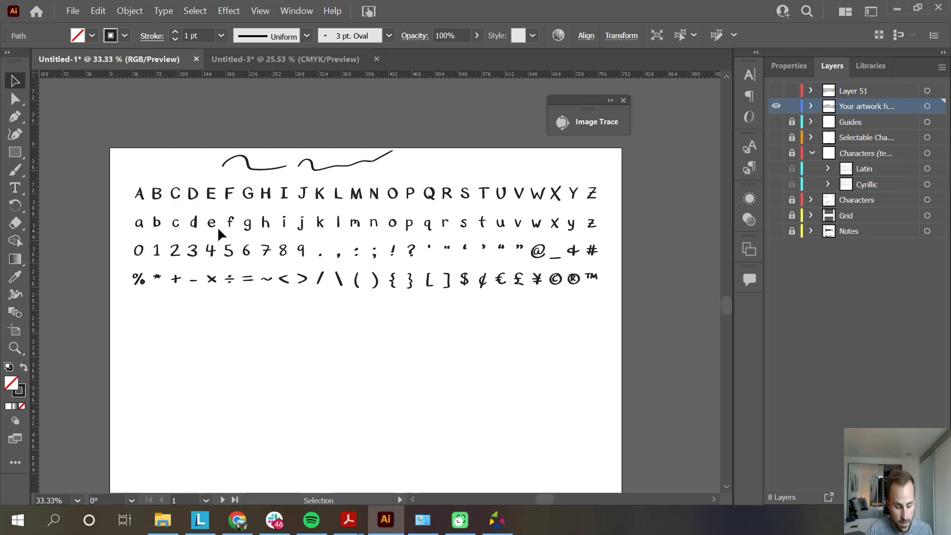
left_click(214, 245)
left_click_drag(153, 206, 298, 261)
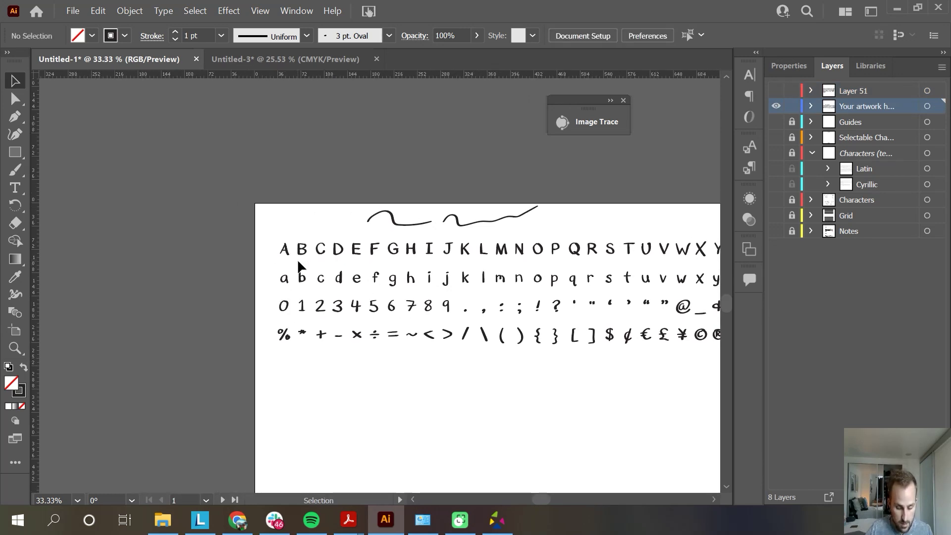
scroll(276, 303, "up", 2)
scroll(280, 286, "down", 1)
scroll(288, 284, "left", 2)
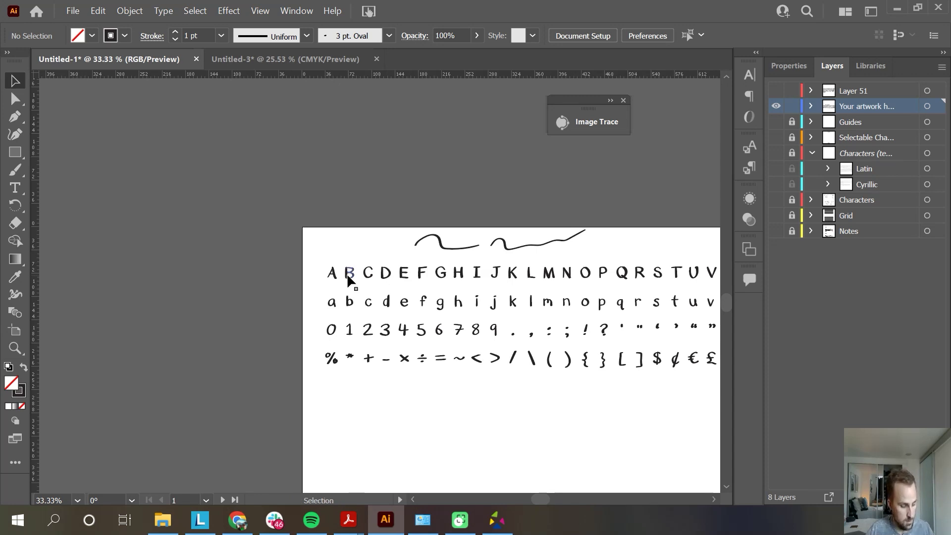
Step: Inspect the stroke paths of the capitals A, B and D up close by selecting the letters in turn
scroll(347, 272, "up", 4)
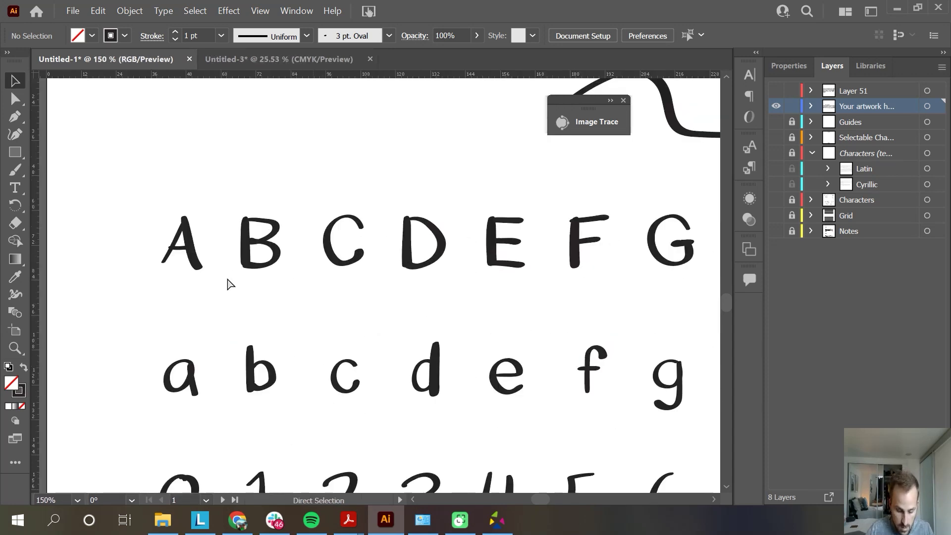
left_click(193, 248)
left_click(215, 277)
left_click(245, 251)
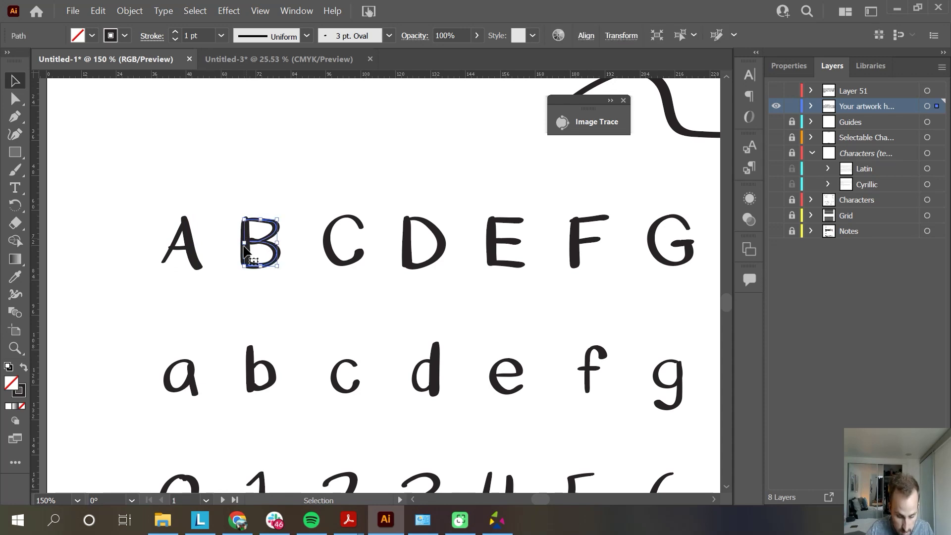
left_click(408, 245)
left_click(434, 281)
left_click(442, 253)
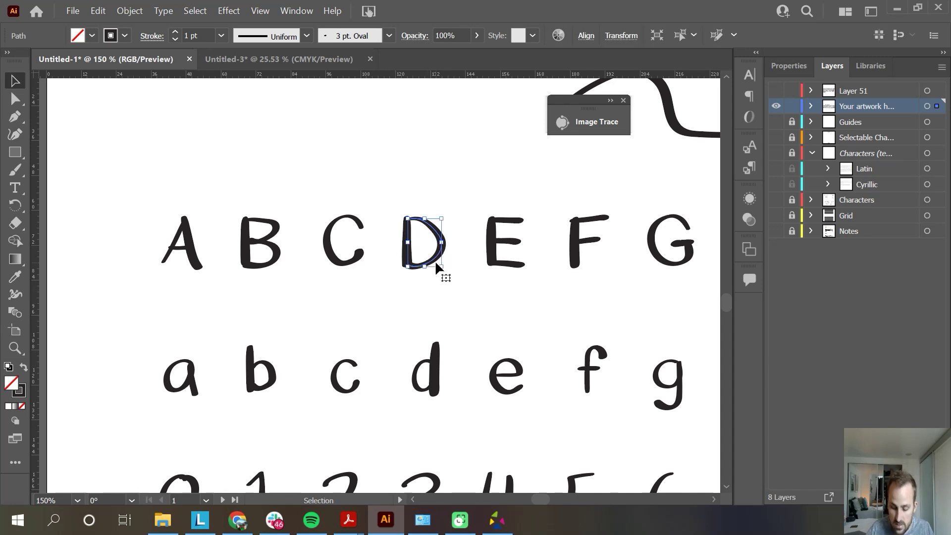
Step: Inspect the capital D's separate stem and bowl paths up close and close the Image Trace panel
key("a")
key("ctrl+plus")
key("ctrl+plus")
key("ctrl+plus")
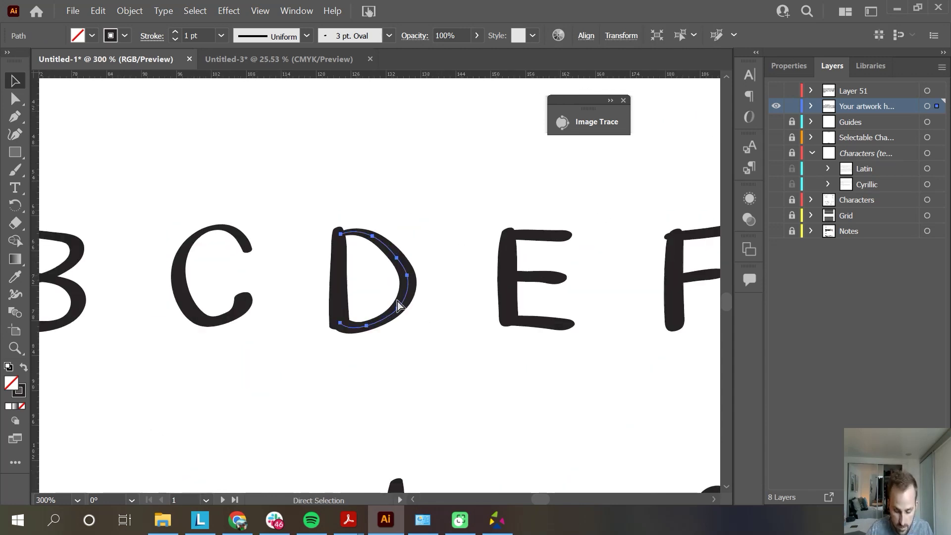
key("v")
left_click(304, 329)
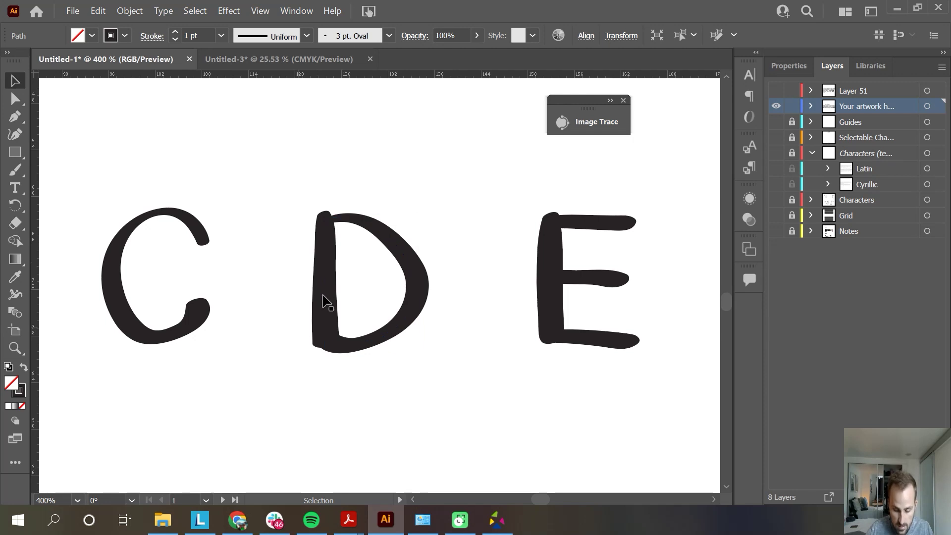
left_click(326, 284)
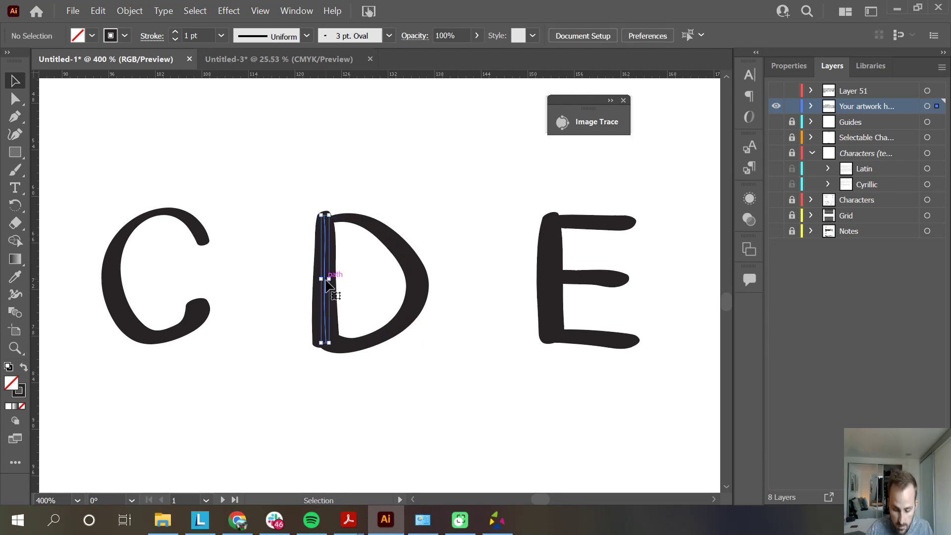
left_click(534, 230)
left_click(623, 101)
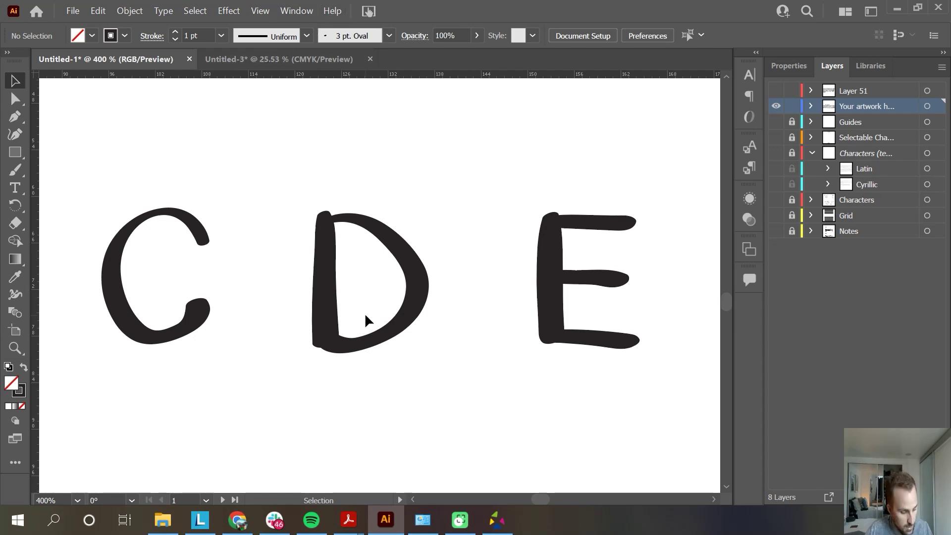
left_click(328, 292)
left_click(415, 343)
Step: Group the stroke paths of each capital letter from A to D, one group per letter
key("ctrl+minus")
key("ctrl+minus")
key("ctrl+minus")
key("ctrl+minus")
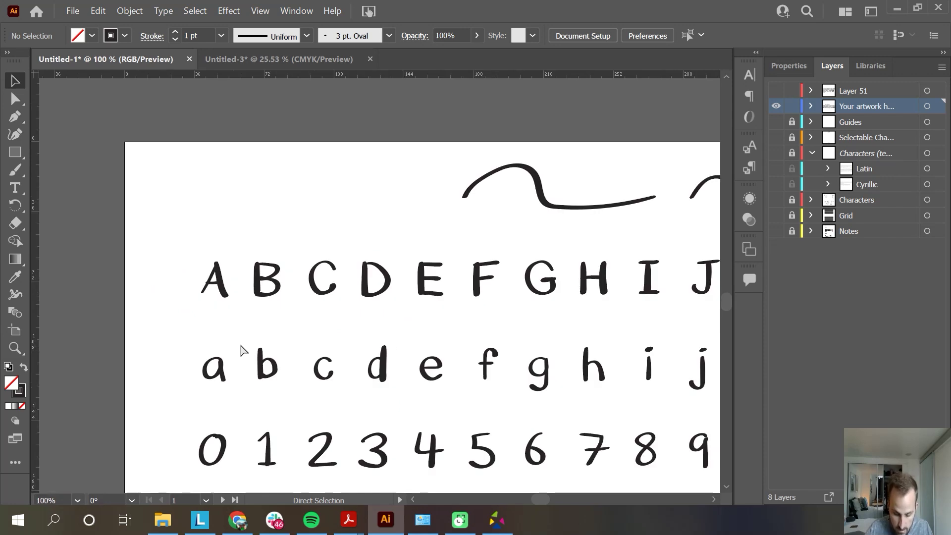
left_click_drag(189, 252, 230, 312)
left_click(231, 311)
left_click_drag(188, 251, 238, 312)
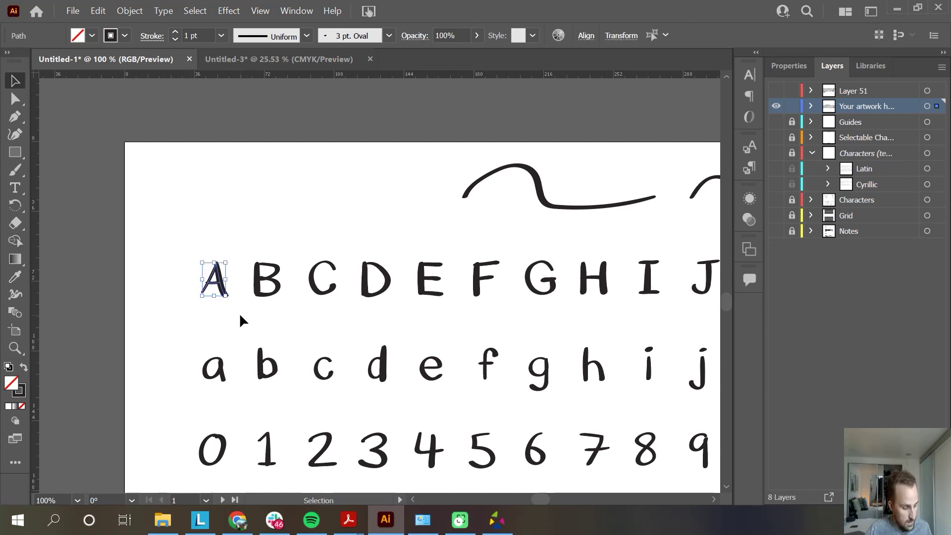
key("a")
left_click(273, 296)
left_click(334, 292)
key("v")
left_click_drag(372, 275, 370, 272)
Step: Group the stroke paths of each capital letter from E to I separately
left_click_drag(467, 326, 415, 257)
left_click_drag(506, 306, 450, 230)
left_click_drag(569, 319, 526, 256)
left_click_drag(627, 308, 581, 264)
left_click_drag(669, 317, 636, 251)
Step: Group the stroke paths of each capital letter from J to N separately
scroll(622, 314, "right", 5)
scroll(585, 305, "right", 10)
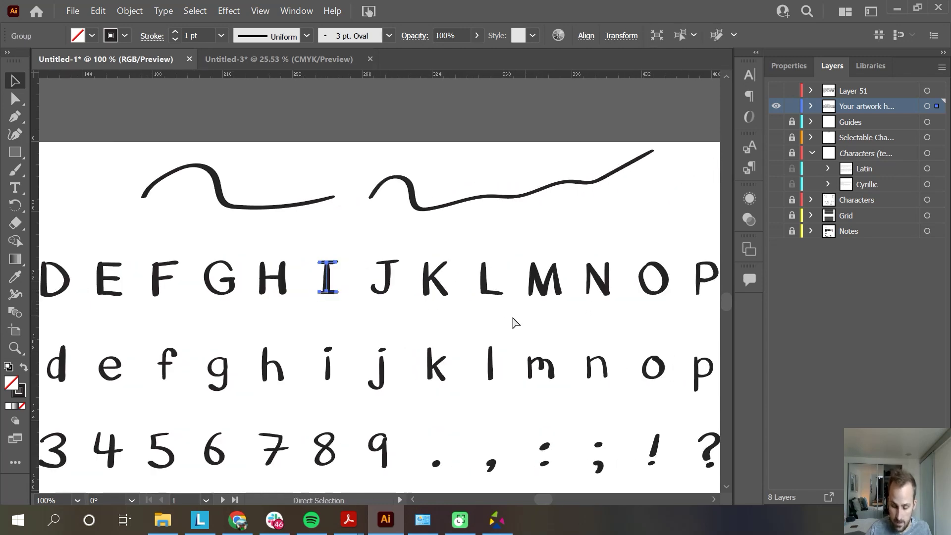
left_click_drag(236, 248, 236, 247)
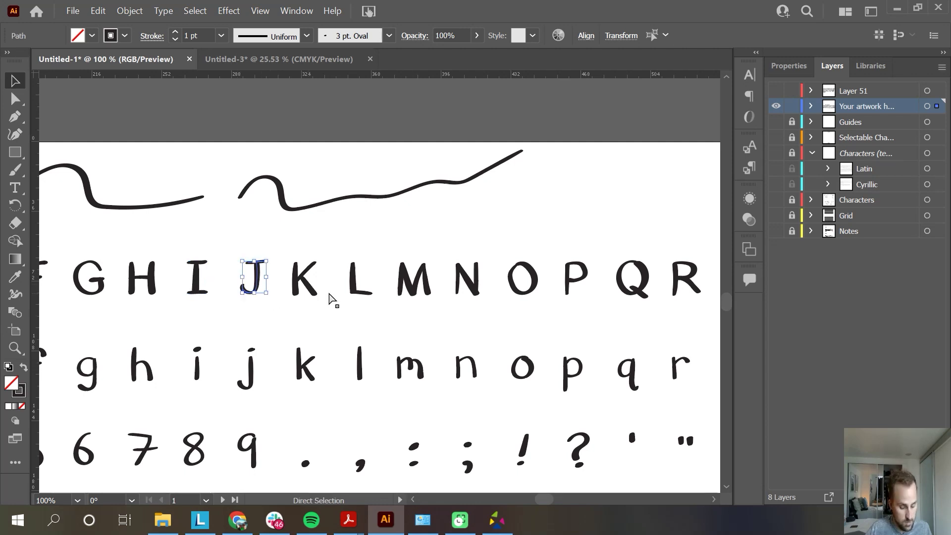
left_click_drag(329, 305, 287, 254)
mouse_move(382, 308)
left_mouse_down()
mouse_move(343, 259)
mouse_move(390, 246)
left_mouse_up()
left_click_drag(492, 303, 449, 251)
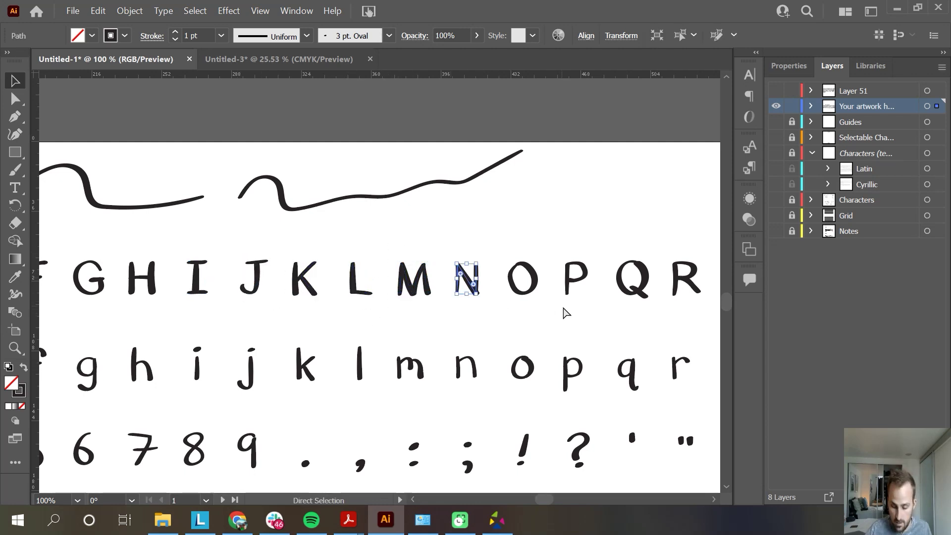
Step: Group the stroke paths of each capital letter from O to T separately
left_click_drag(542, 314, 497, 254)
left_click_drag(592, 309, 558, 255)
left_click_drag(645, 301, 618, 254)
scroll(668, 312, "right", 12)
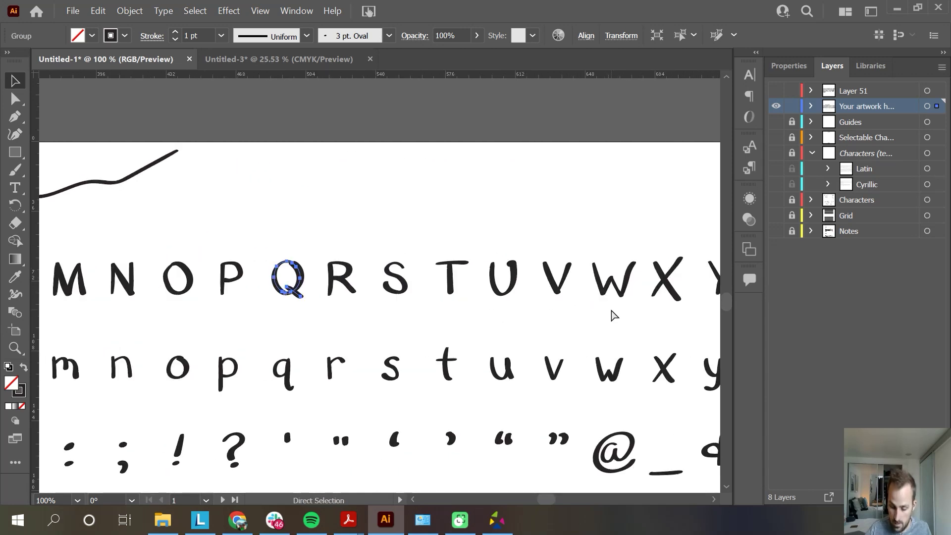
left_click_drag(204, 305, 155, 246)
left_click_drag(253, 308, 218, 254)
left_click_drag(315, 315, 261, 245)
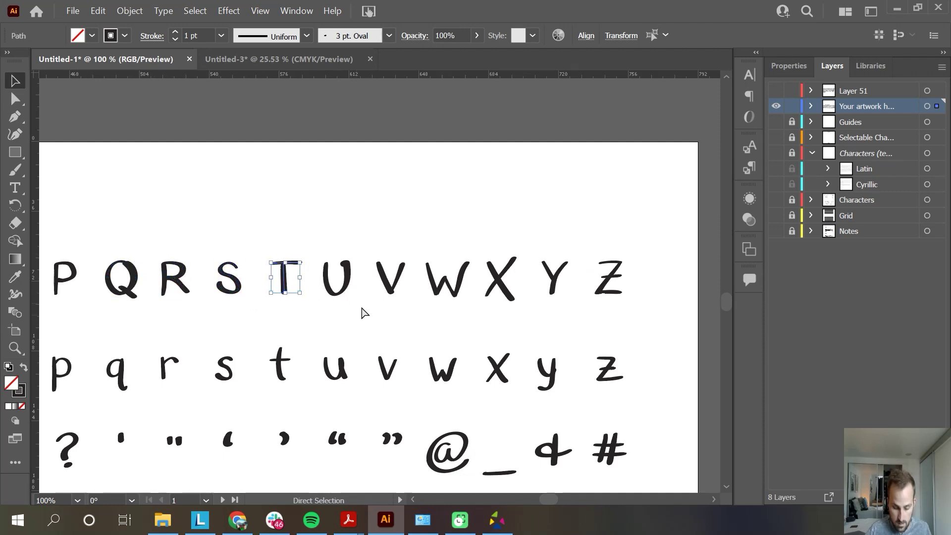
Step: Group the stroke paths of each remaining capital letter from U to Z separately
left_click_drag(369, 321, 316, 248)
left_click_drag(414, 323, 373, 254)
left_click_drag(470, 310, 420, 250)
left_click_drag(531, 309, 492, 265)
left_click_drag(568, 316, 533, 257)
left_click_drag(648, 313, 582, 253)
Step: Group the stroke paths of each lowercase letter from z back to v, one group per letter
scroll(633, 326, "down", 3)
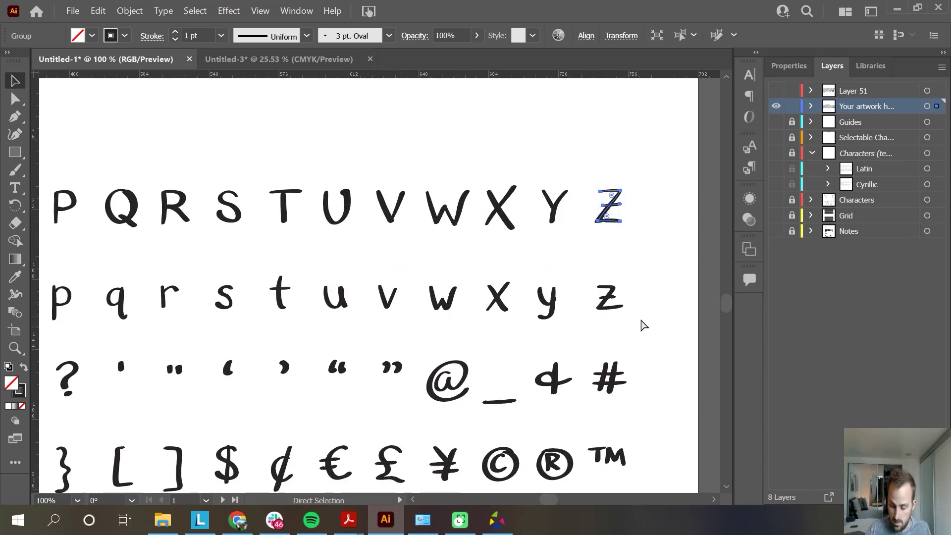
scroll(635, 320, "left", 1)
left_click_drag(656, 327, 610, 267)
left_click_drag(574, 322, 540, 274)
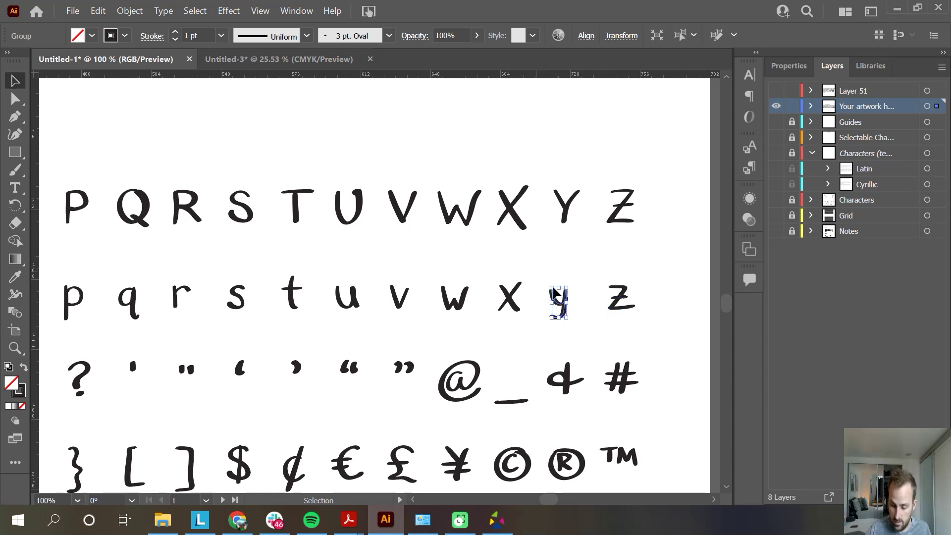
left_click_drag(536, 320, 497, 273)
left_click_drag(484, 321, 439, 278)
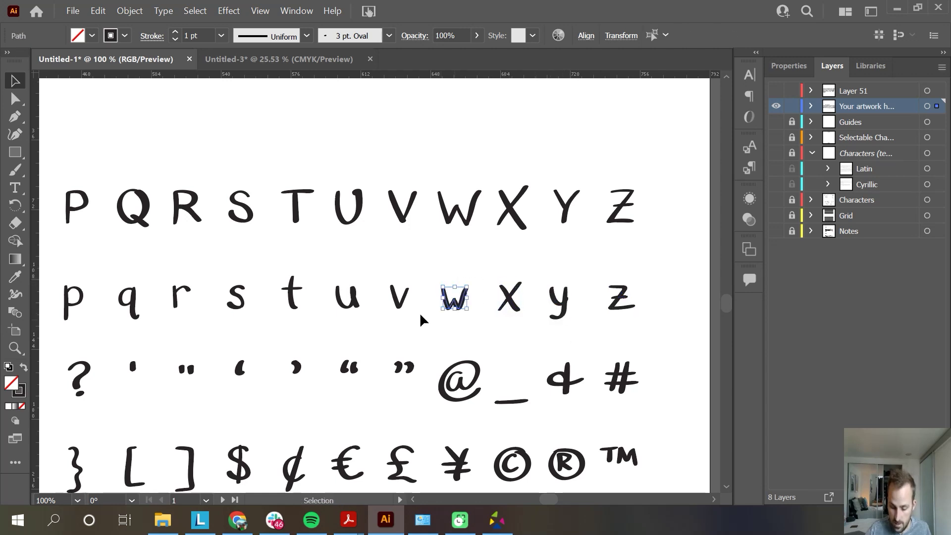
left_click_drag(375, 273, 420, 315)
Step: Group the stroke paths of each lowercase letter from u back to o separately
scroll(430, 329, "left", 4)
left_click_drag(542, 328, 500, 274)
left_click_drag(478, 317, 452, 281)
left_click_drag(419, 321, 384, 275)
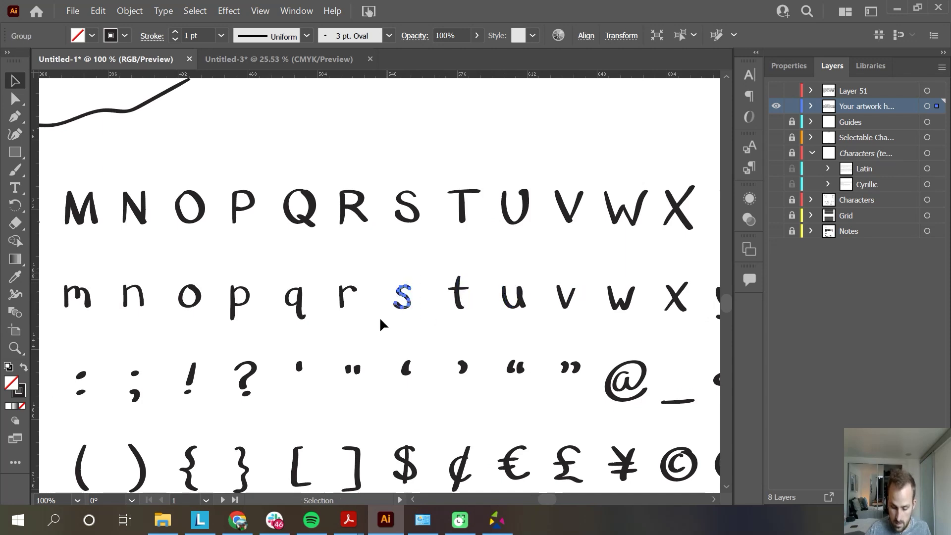
scroll(448, 342, "left", 4)
left_click_drag(547, 334, 506, 268)
left_click_drag(503, 343, 457, 278)
left_click_drag(438, 335, 405, 278)
left_click_drag(395, 324, 356, 270)
Step: Group the stroke paths of each lowercase letter from n back to k separately
scroll(385, 348, "left", 1)
scroll(385, 348, "left", 2)
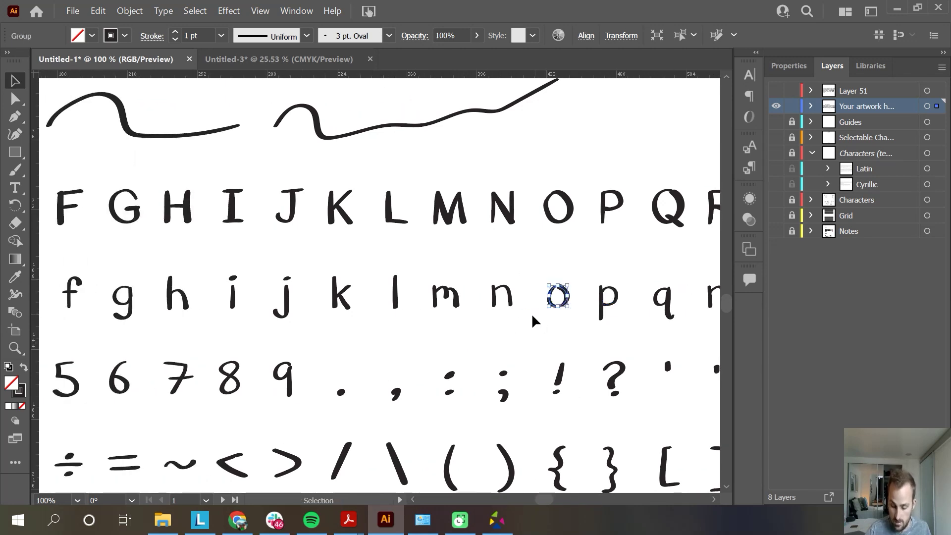
left_click_drag(488, 275, 489, 273)
scroll(485, 336, "left", 2)
left_click_drag(577, 323, 529, 271)
left_click_drag(522, 326, 491, 271)
left_click_drag(471, 330, 429, 266)
Step: Group the stroke paths of each remaining lowercase letter from j back to a separately
scroll(509, 340, "left", 3)
left_click_drag(571, 339, 526, 268)
key("a")
left_click_drag(512, 319, 479, 262)
scroll(510, 346, "left", 3)
left_click_drag(577, 336, 537, 265)
key("v")
left_click_drag(507, 306, 166, 289)
Step: Group the stroke paths of each digit from 0 to 3, one group per digit
left_click_drag(202, 341, 171, 391)
left_click_drag(249, 414, 222, 365)
key("ctrl+g")
left_click_drag(302, 405, 268, 364)
key("ctrl+g")
left_click_drag(364, 415, 312, 346)
key("ctrl+g")
Step: Group the stroke paths of each digit from 4 to 9 separately
left_click_drag(415, 410, 390, 364)
key("ctrl+g")
left_click_drag(470, 406, 438, 366)
key("ctrl+g")
left_click_drag(527, 415, 496, 368)
key("ctrl+g")
left_click_drag(581, 402, 551, 367)
key("ctrl+g")
left_click_drag(646, 403, 607, 369)
left_click_drag(689, 405, 656, 372)
key("ctrl+g")
Step: Group the paths of the period, the comma and the colon as separate characters in the third row
scroll(636, 395, "right", 10)
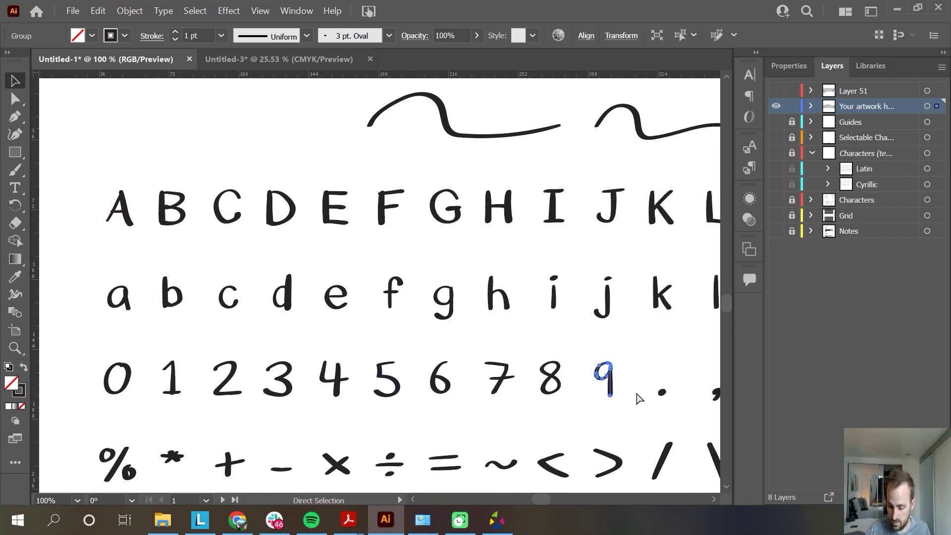
left_click_drag(294, 412, 271, 381)
key("ctrl+g")
left_click_drag(351, 410, 319, 374)
key("ctrl+g")
left_click_drag(405, 411, 376, 365)
key("ctrl+g")
Step: Group the paths of each punctuation mark from the semicolon through the straight double quotation mark separately
left_click_drag(456, 414, 430, 366)
key("ctrl+g")
left_click_drag(516, 406, 483, 358)
key("ctrl+g")
left_click_drag(625, 392, 596, 358)
key("ctrl+g")
left_click_drag(683, 389, 638, 344)
key("ctrl+g")
Step: Group the paths of each curly single and double quotation mark separately, one group per character
scroll(649, 389, "left", 1)
scroll(629, 391, "right", 4)
scroll(604, 395, "right", 1)
left_click_drag(460, 397, 418, 352)
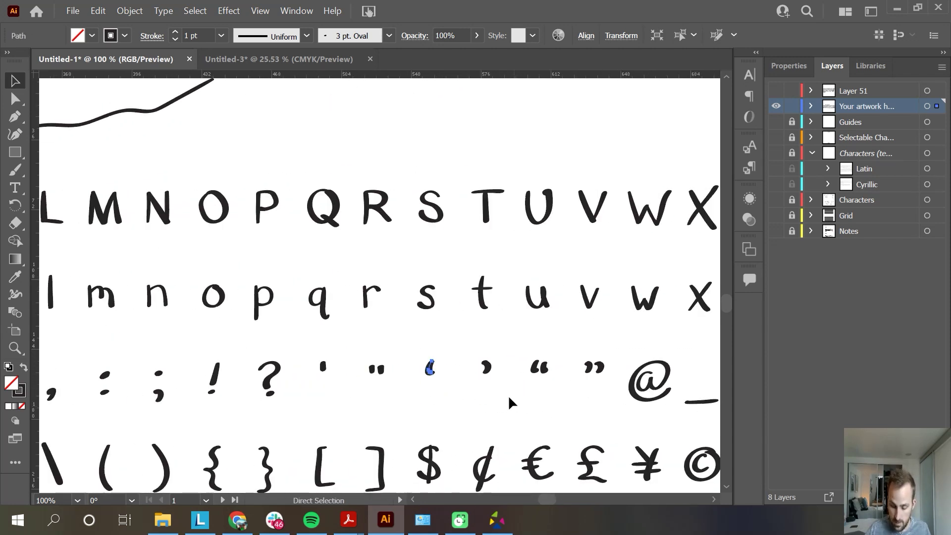
key("ctrl+g")
left_click_drag(518, 398, 517, 398)
left_click_drag(513, 346, 514, 346)
key("ctrl+g")
left_click_drag(617, 388, 569, 342)
key("ctrl+g")
scroll(652, 406, "right", 5)
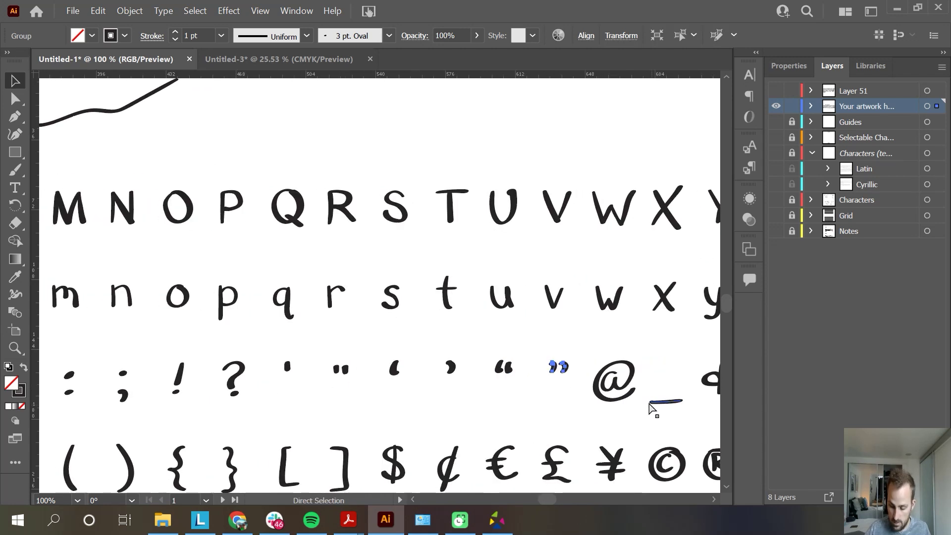
Step: Group the stroke paths of the at sign, underscore, ampersand and number sign in the third row separately
left_click_drag(500, 415, 453, 364)
key("ctrl+g")
left_click_drag(543, 421, 512, 388)
key("ctrl+g")
left_click_drag(592, 418, 556, 360)
key("ctrl+g")
left_click_drag(654, 411, 568, 344)
key("ctrl+g")
Step: Group the stroke paths of each symbol near the end of the fourth row separately, working backwards through the row
scroll(639, 411, "down", 3)
key("ctrl+g")
left_click_drag(551, 389, 503, 335)
key("ctrl+g")
left_click_drag(490, 399, 448, 332)
key("ctrl+g")
left_click_drag(444, 399, 391, 329)
left_click_drag(380, 389, 340, 333)
key("ctrl+g")
Step: Continue backwards through the middle of the fourth row, grouping the stroke paths of each symbol separately
scroll(366, 417, "left", 5)
left_click_drag(513, 396, 470, 328)
key("ctrl+g")
left_click_drag(456, 387, 423, 327)
key("ctrl+g")
left_click_drag(405, 400, 370, 332)
key("ctrl+g")
left_click_drag(354, 388, 322, 333)
key("ctrl+g")
left_click_drag(291, 401, 261, 331)
key("ctrl+g")
left_click_drag(245, 403, 212, 330)
Step: Group the stroke paths of the remaining symbols toward the start of the fourth row, then clear the selection
scroll(278, 432, "left", 5)
scroll(278, 432, "left", 2)
left_click_drag(440, 396, 397, 329)
key("ctrl+g")
left_click_drag(382, 392, 347, 331)
key("ctrl+g")
scroll(341, 399, "left", 5)
scroll(394, 392, "left", 4)
scroll(386, 394, "left", 2)
left_click_drag(421, 384, 269, 342)
key("ctrl+g")
scroll(311, 404, "left", 5)
key("ctrl+g")
key("ctrl+g")
left_click_drag(257, 388, 214, 354)
key("ctrl+g")
left_click(334, 409)
Step: Delete the two wavy test strokes above the uppercase row
scroll(356, 391, "right", 3)
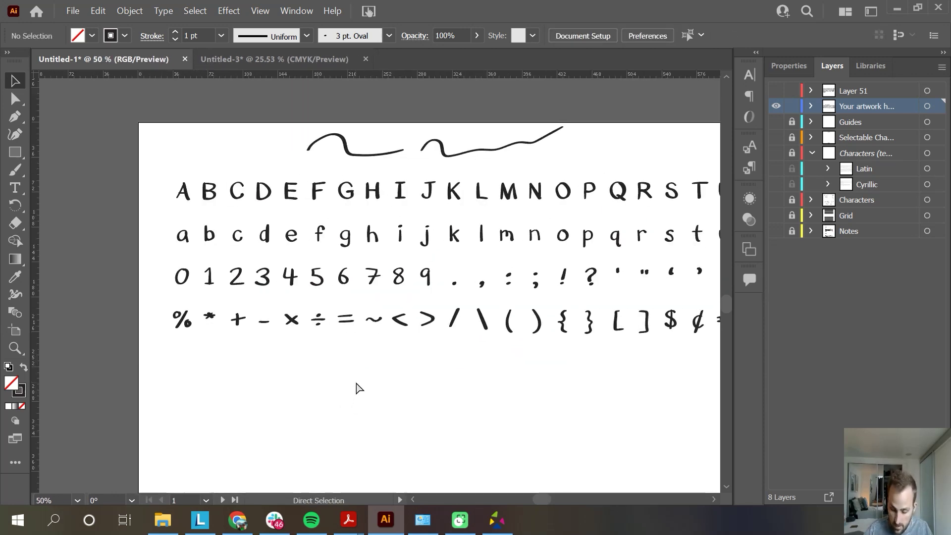
key("ctrl+minus")
scroll(356, 381, "right", 2)
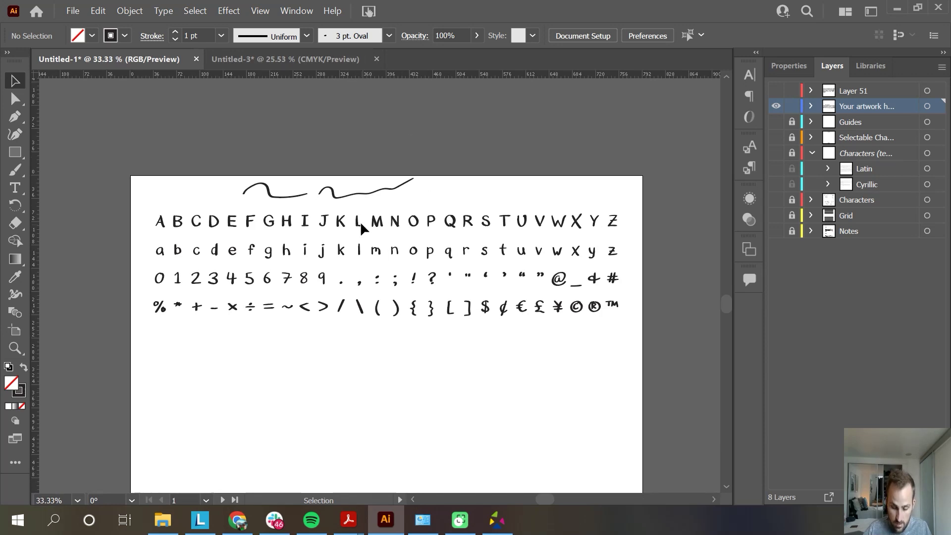
left_click(364, 194)
key("Delete")
left_click(276, 197)
key("Delete")
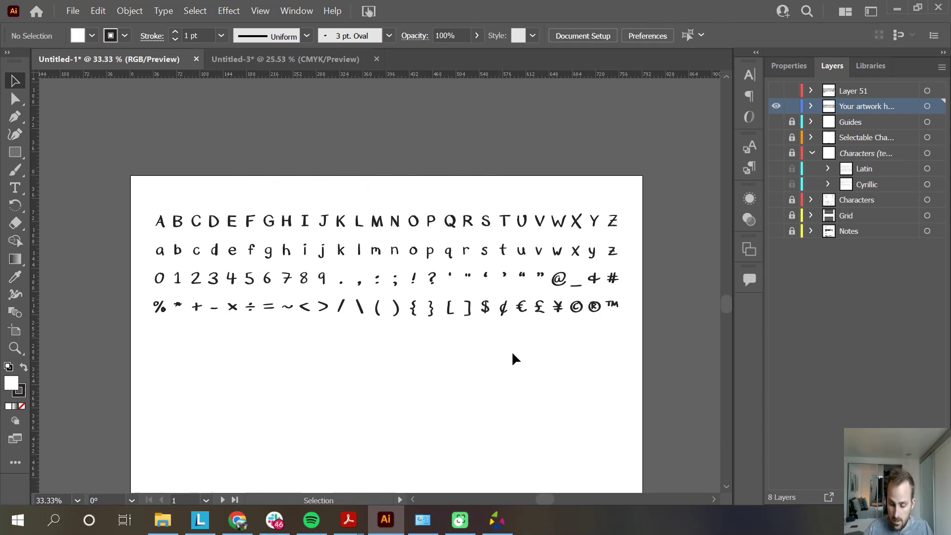
Step: Open the Fontself Maker 3.5.7 extension and start a new font instead of a new style
left_click(300, 11)
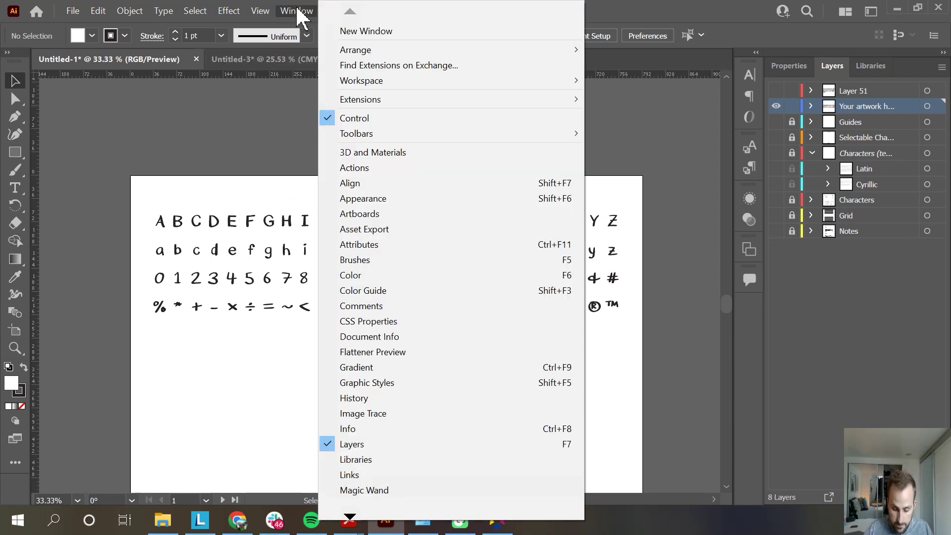
mouse_move(378, 102)
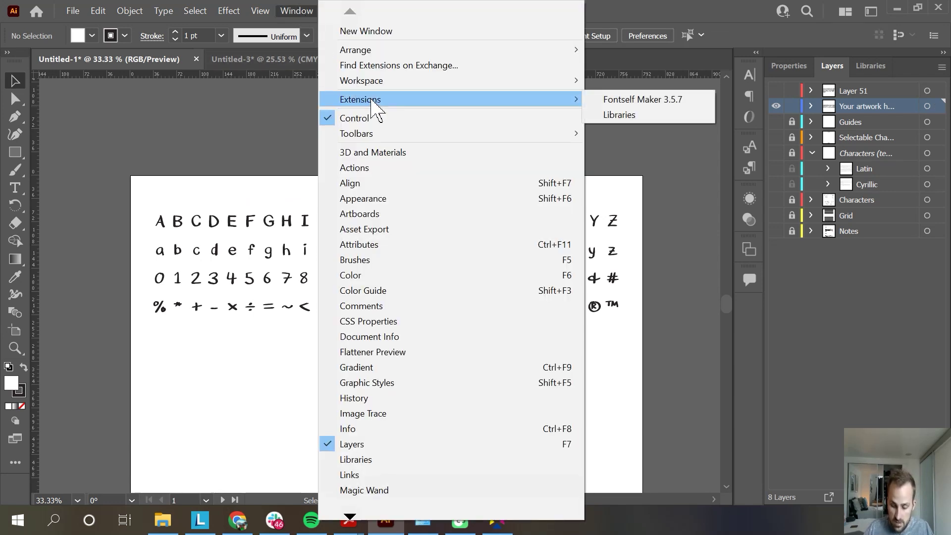
left_click(629, 100)
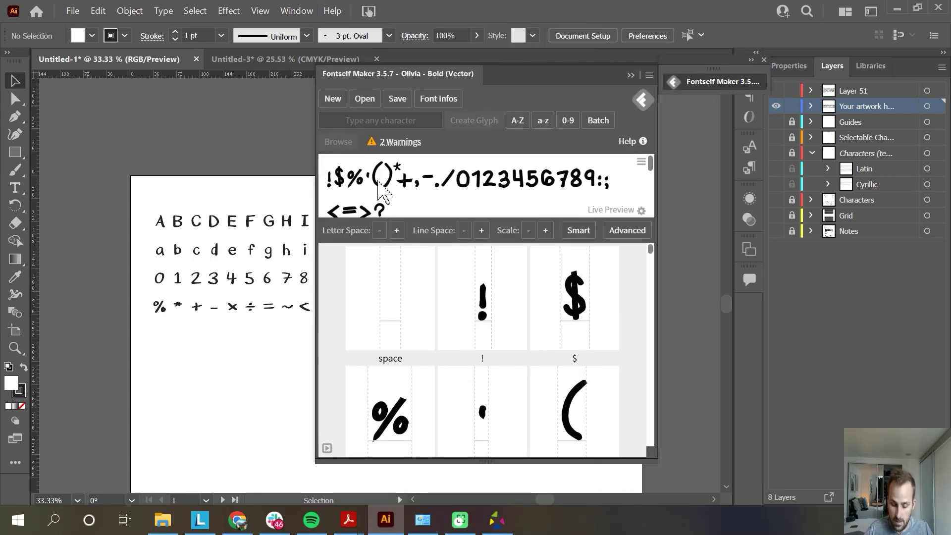
left_click(332, 101)
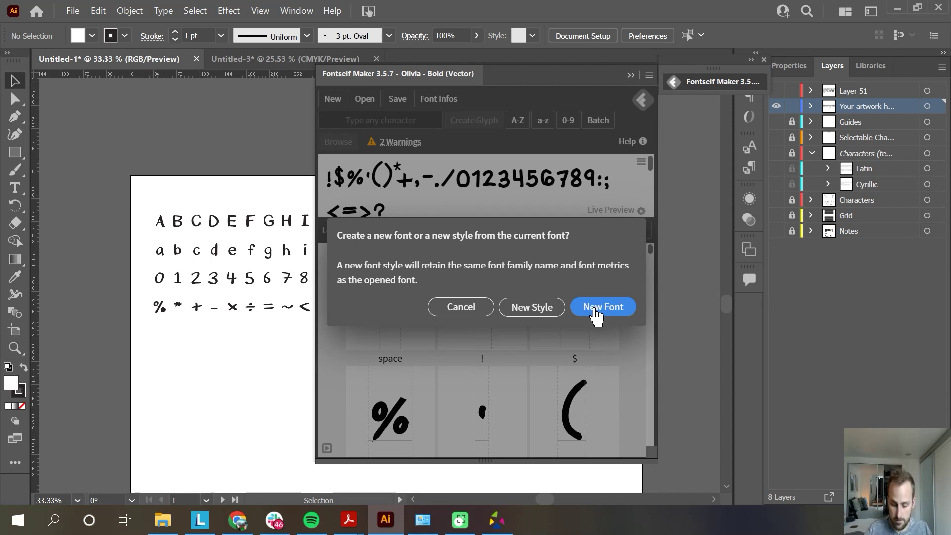
left_click(596, 314)
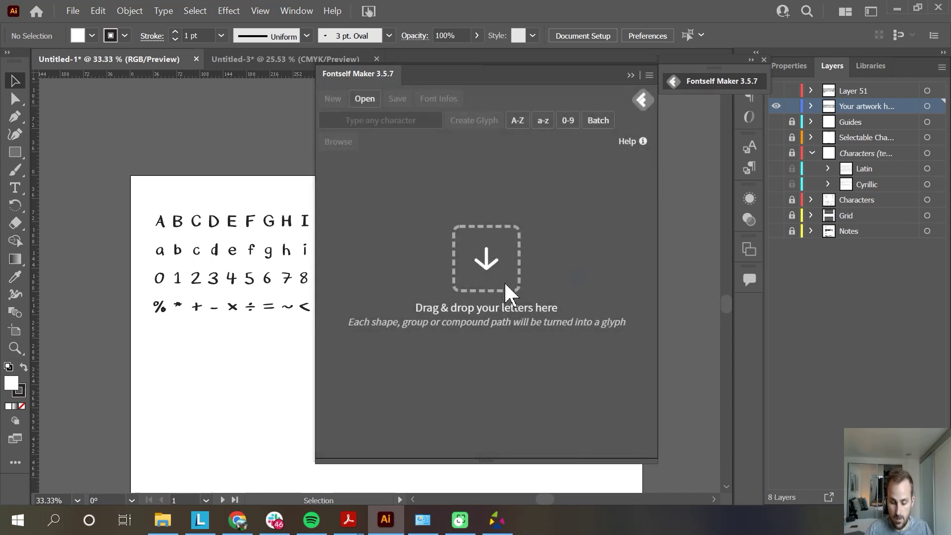
Step: Place Fontself Maker beside the artwork and import the uppercase row as the A-Z glyphs
mouse_move(571, 66)
left_mouse_down()
mouse_move(754, 33)
mouse_move(881, 46)
mouse_move(726, 63)
left_mouse_up()
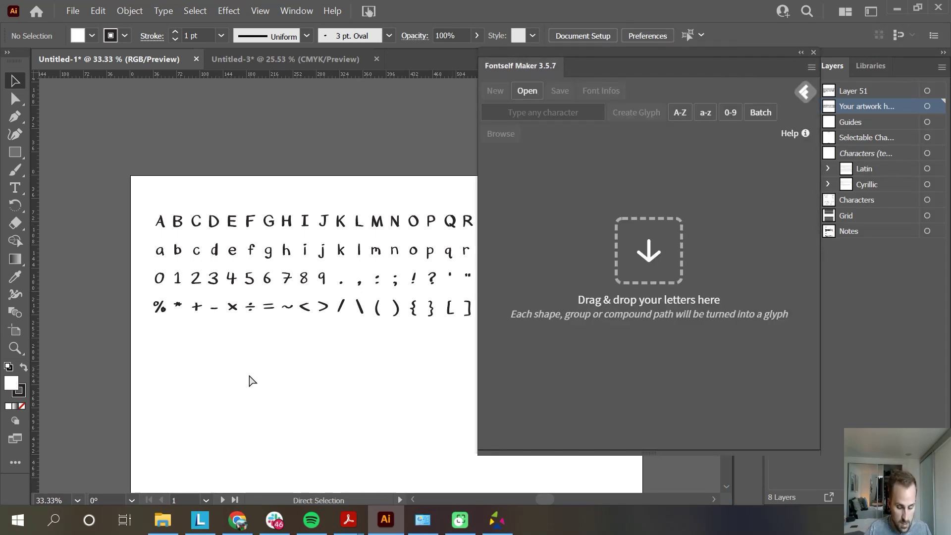
key("ctrl+minus")
scroll(289, 316, "right", 3)
scroll(434, 207, "left", 1)
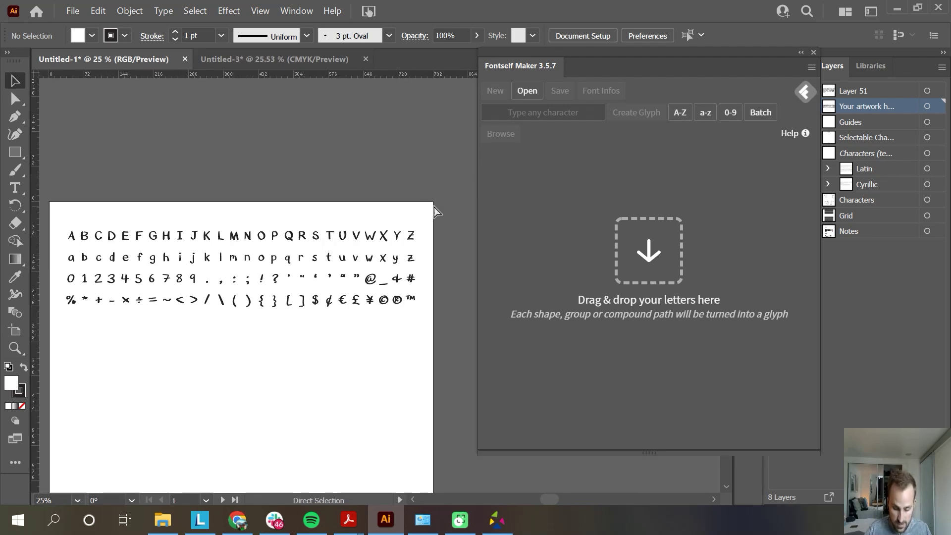
left_click_drag(434, 203, 643, 134)
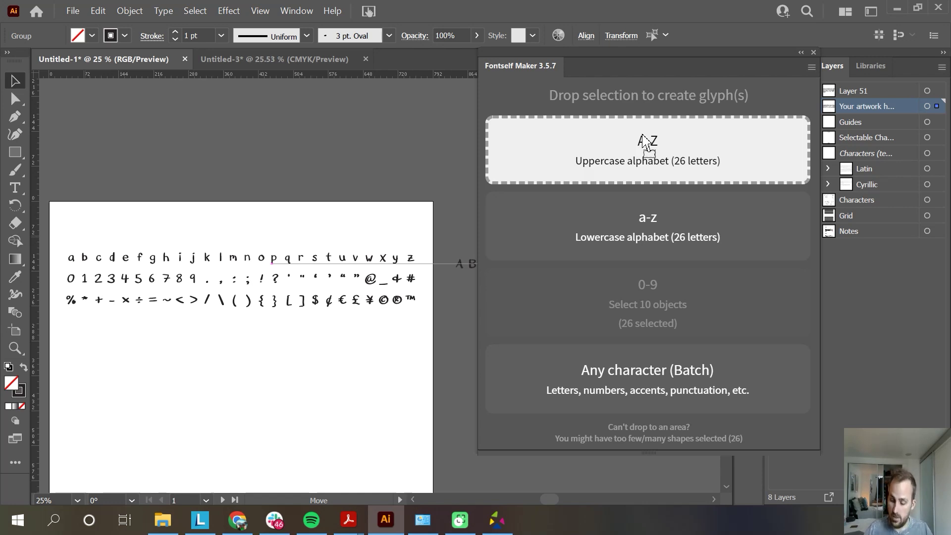
left_click_drag(643, 140, 643, 140)
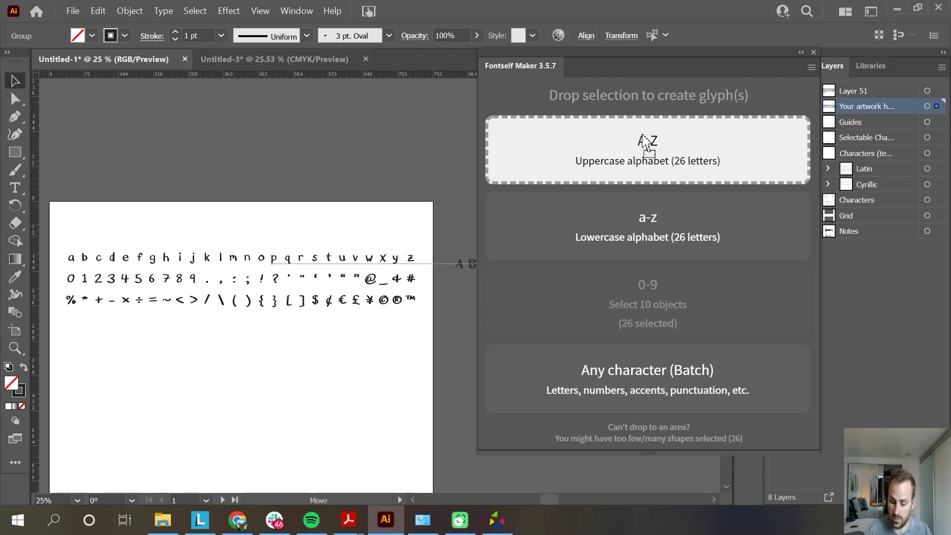
left_click_drag(642, 140, 627, 175)
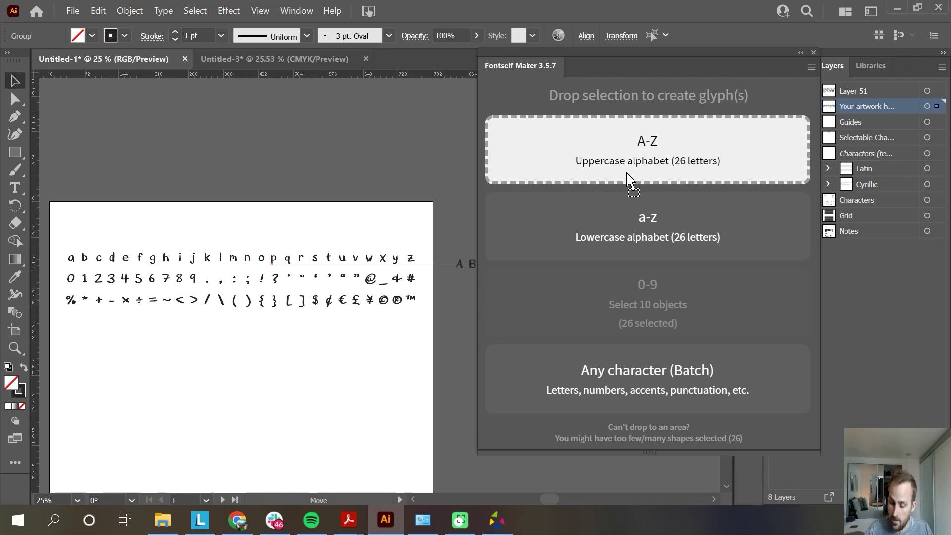
left_click_drag(627, 175, 628, 144)
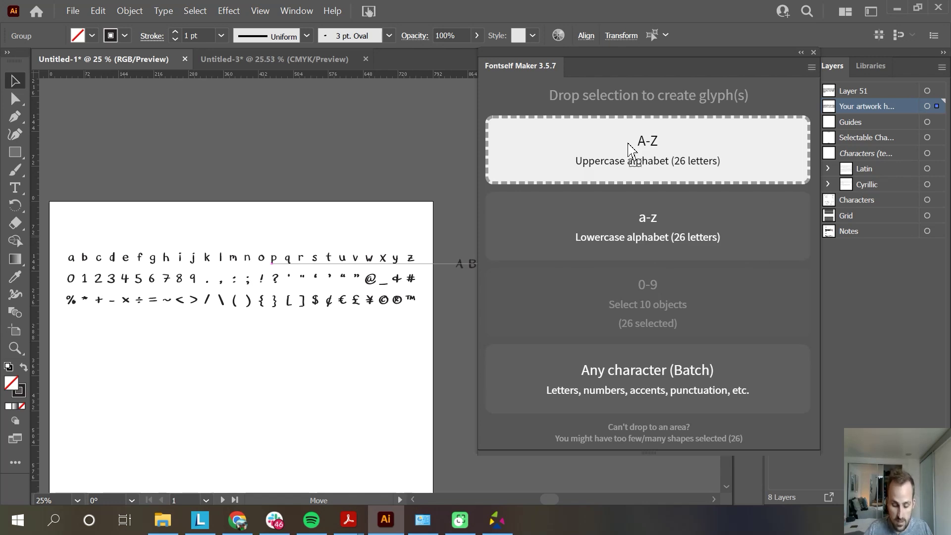
left_click_drag(628, 143, 628, 144)
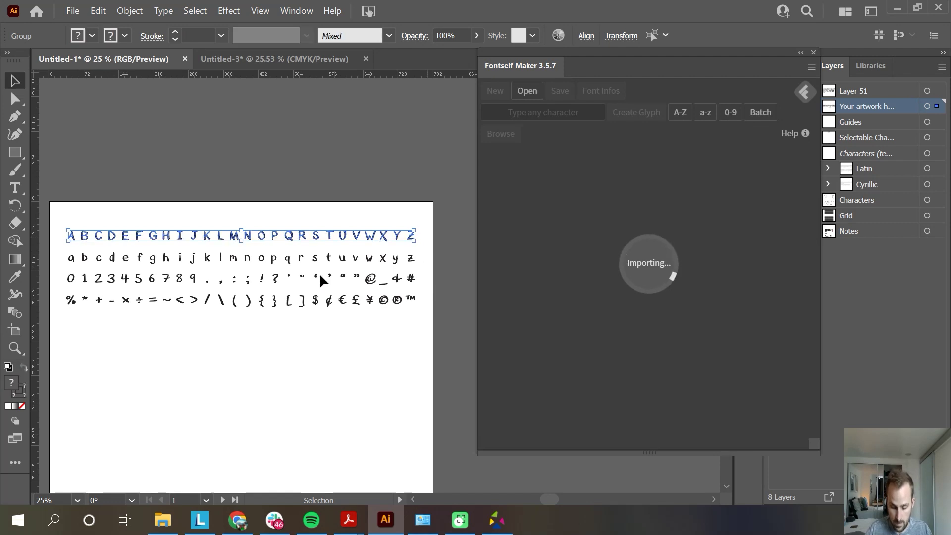
Step: Import the lowercase row as the a-z glyphs and the ten digits as the 0-9 glyphs
left_click_drag(423, 249, 63, 267)
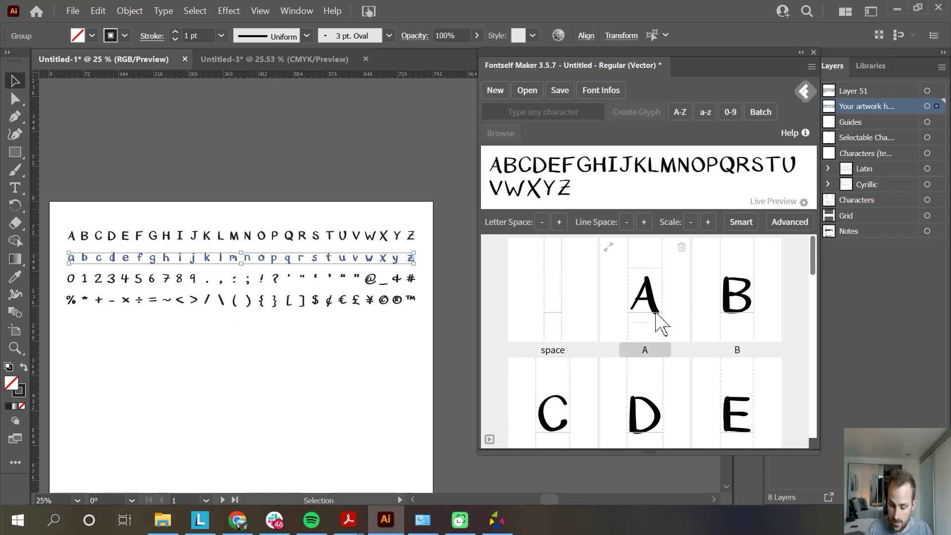
left_click_drag(85, 255, 623, 228)
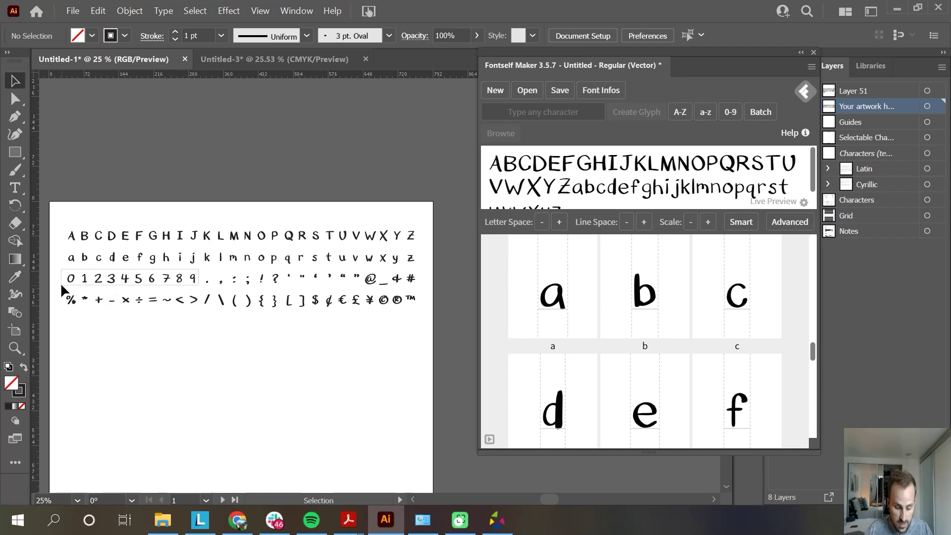
left_click(115, 278)
left_click_drag(115, 275, 666, 299)
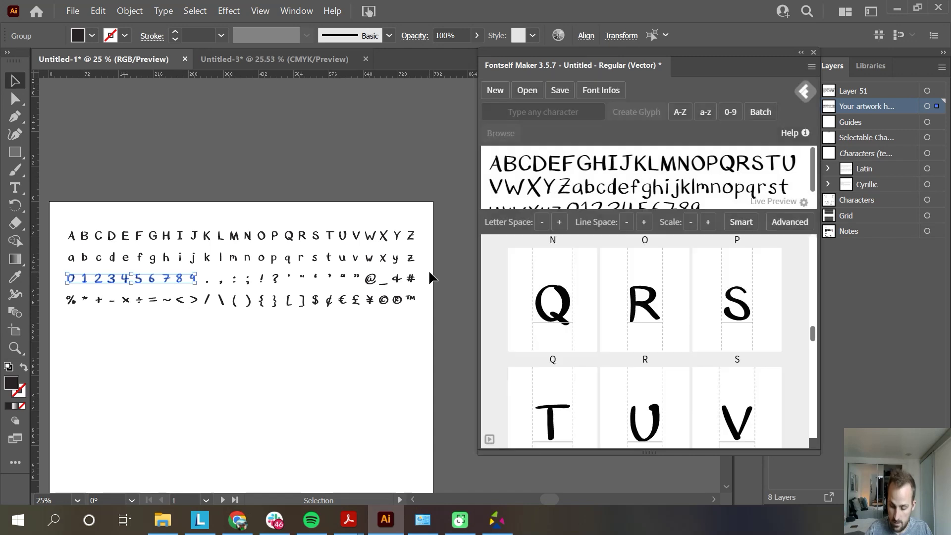
Step: Import the third-row punctuation and symbols, from the period to the number sign, as batch glyphs despite the multiple-lines warning
left_click_drag(423, 271, 207, 290)
left_click_drag(369, 284, 646, 376)
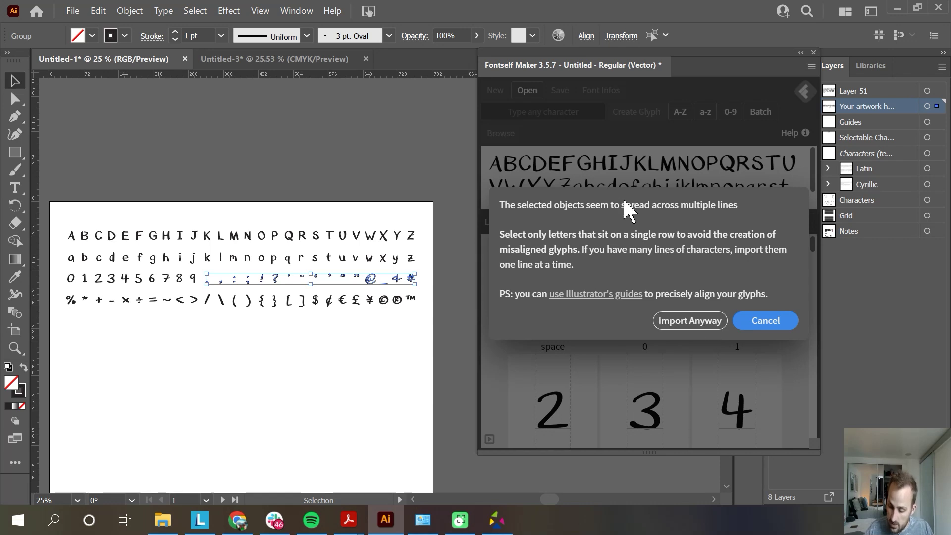
left_click(690, 322)
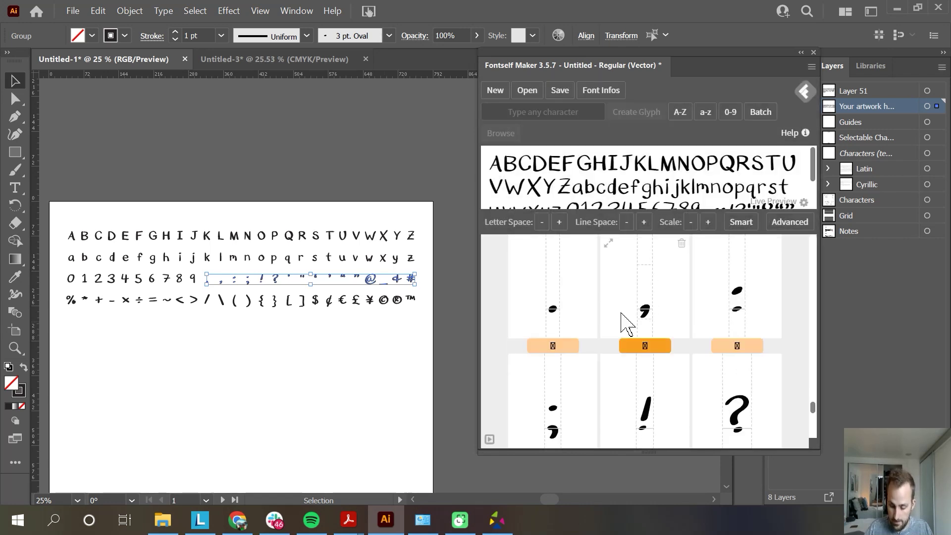
Step: Assign the characters . , : and ; to the matching imported punctuation glyphs
left_click(558, 346)
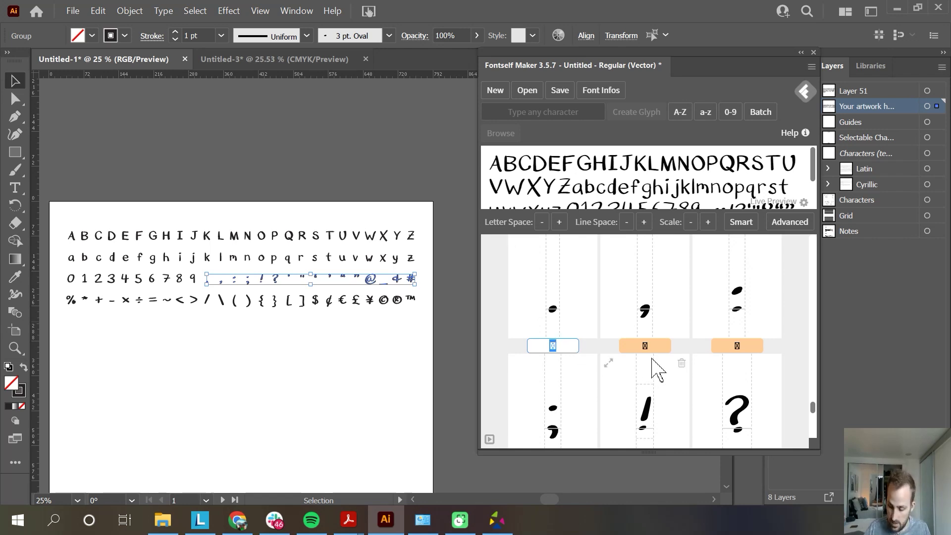
type(".")
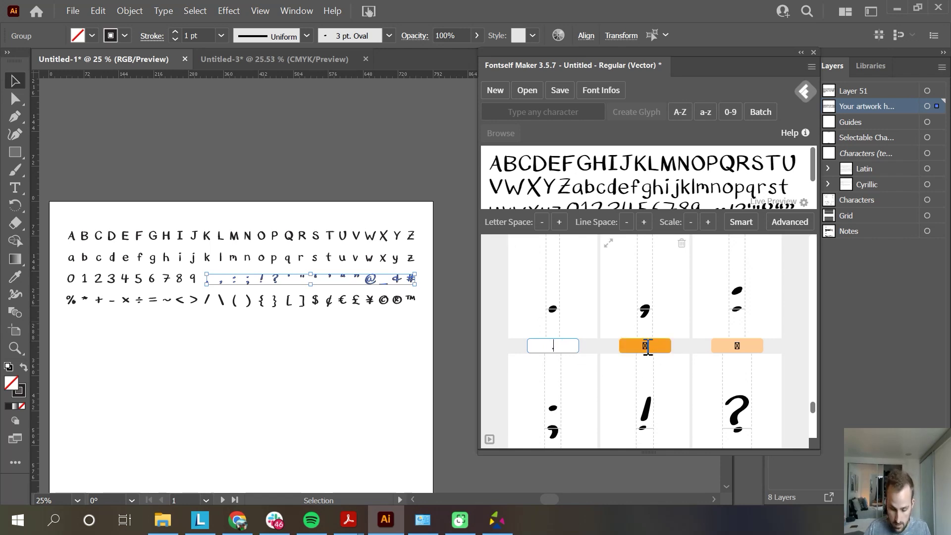
left_click(646, 347)
type(",")
left_click(739, 345)
type(":")
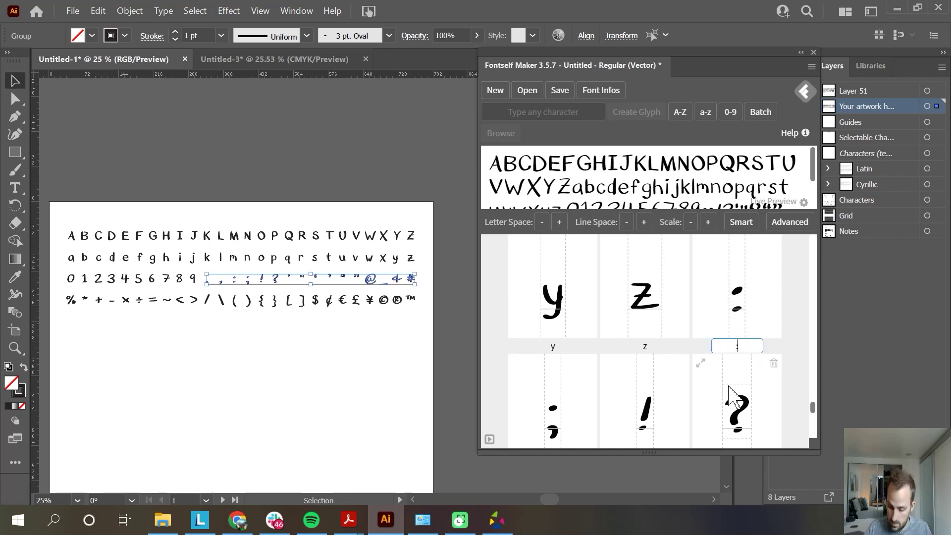
left_click(569, 388)
left_click(552, 391)
type(";")
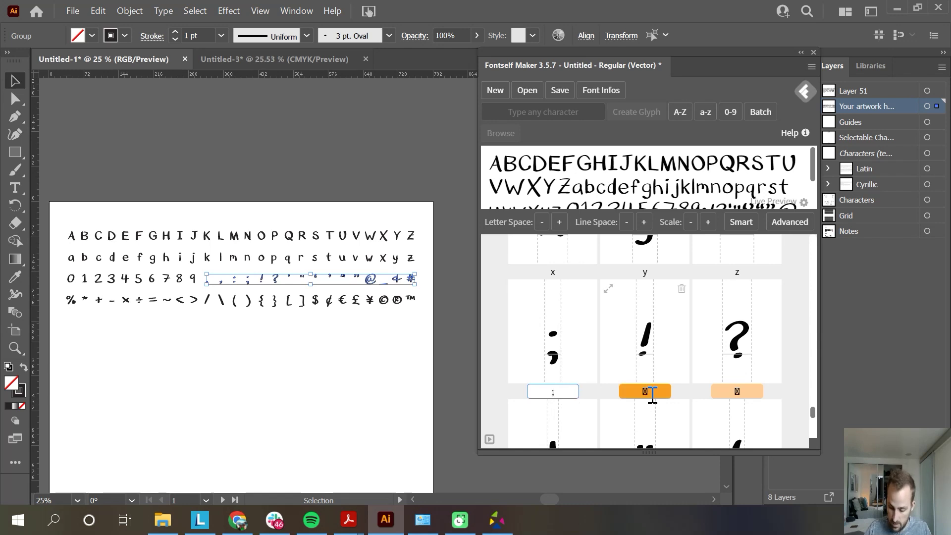
Step: Assign the exclamation mark, question mark, straight single quote and straight double quote to their matching glyphs
left_click(645, 391)
type("!")
left_click(723, 391)
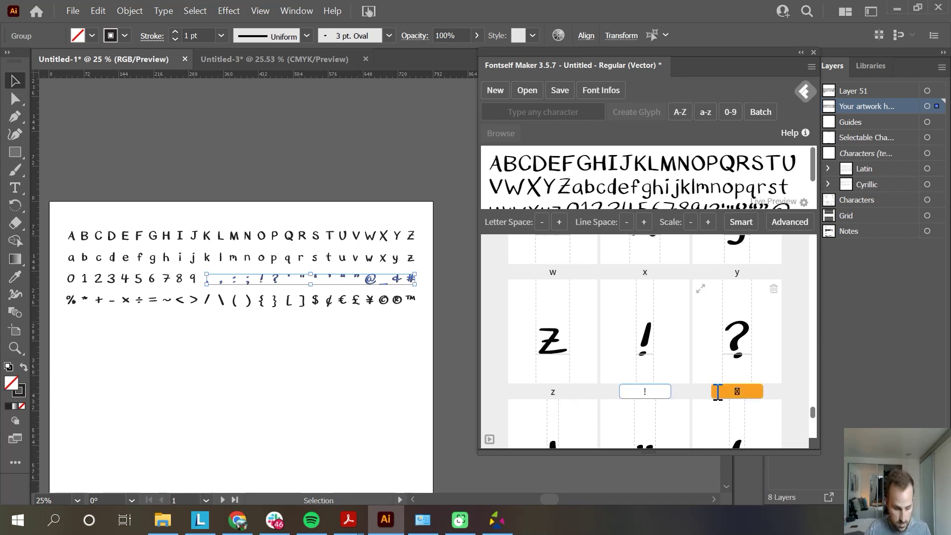
type("?")
scroll(678, 382, "down", 2)
left_click(552, 361)
type("'")
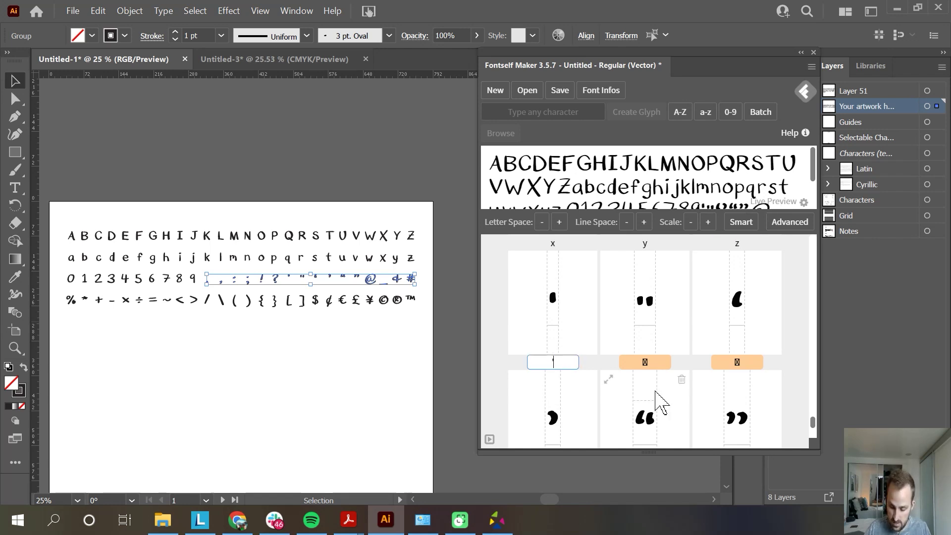
left_click(645, 362)
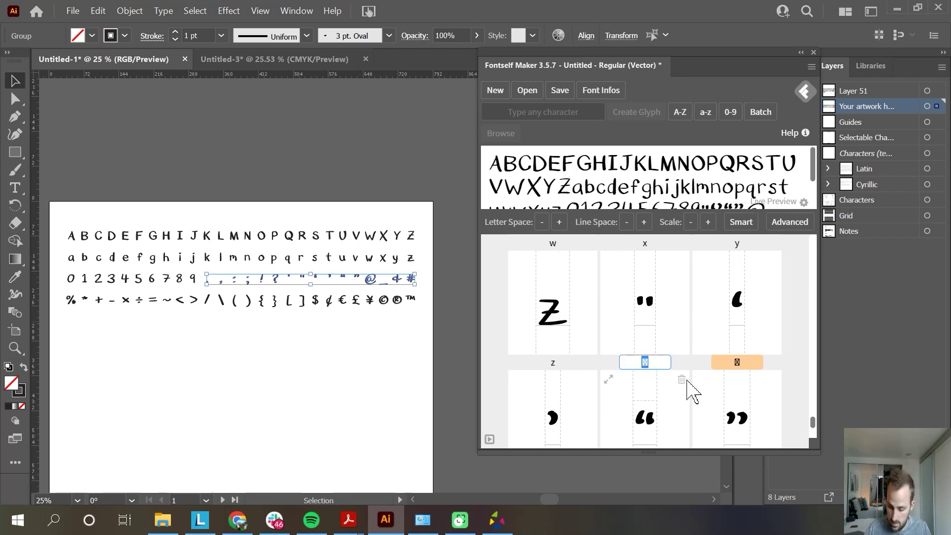
type("\"")
Step: Name the opening curly single quote glyph quoteleft and create it as a standard ligature
scroll(683, 384, "down", 1)
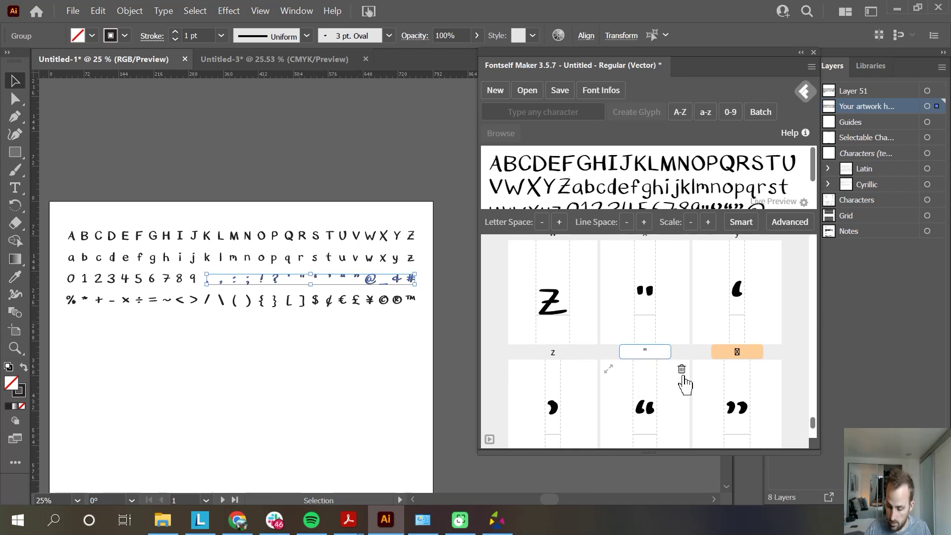
scroll(741, 332, "up", 1)
left_click(748, 363)
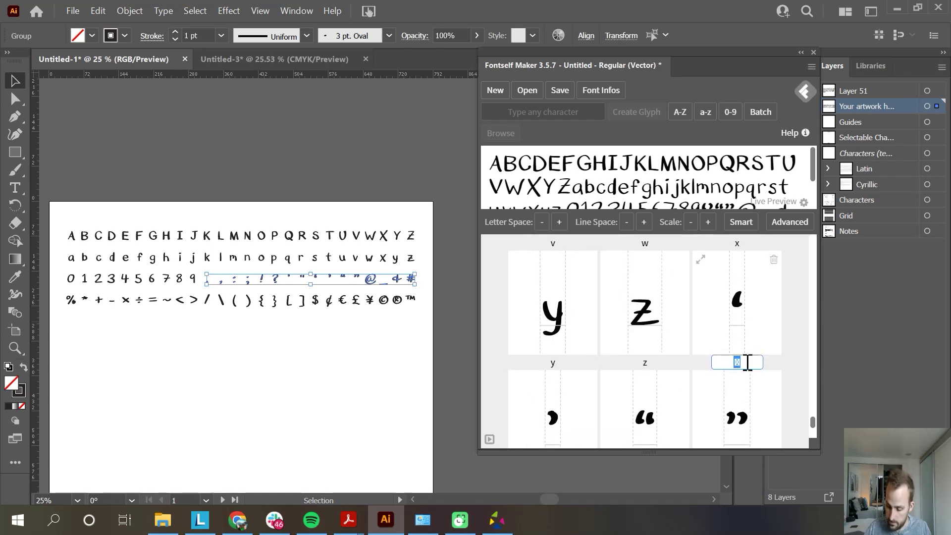
scroll(746, 363, "down", 1)
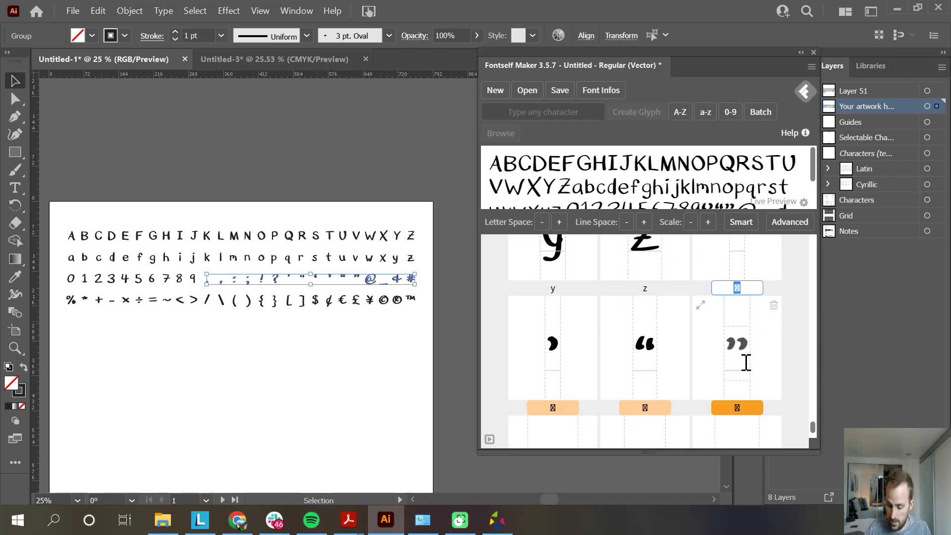
scroll(746, 363, "up", 1)
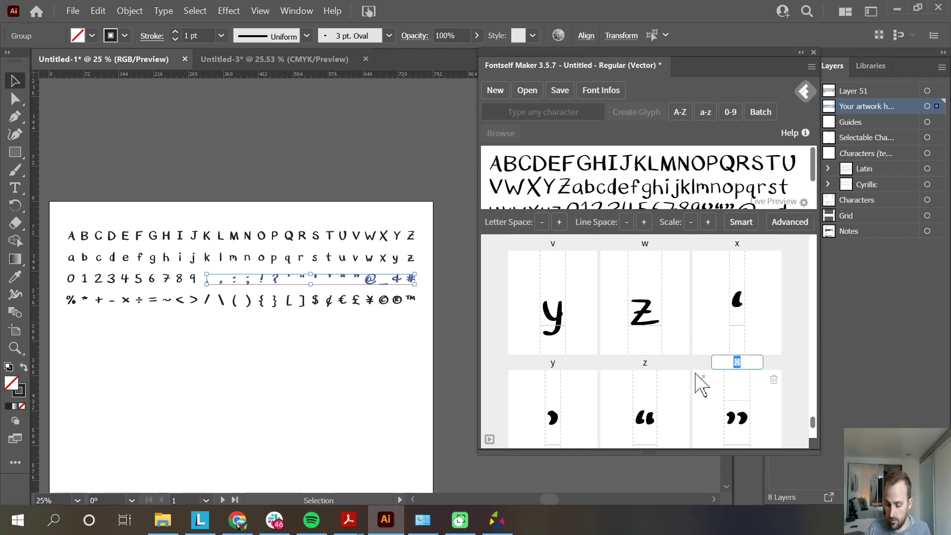
scroll(696, 374, "down", 1)
scroll(695, 373, "up", 1)
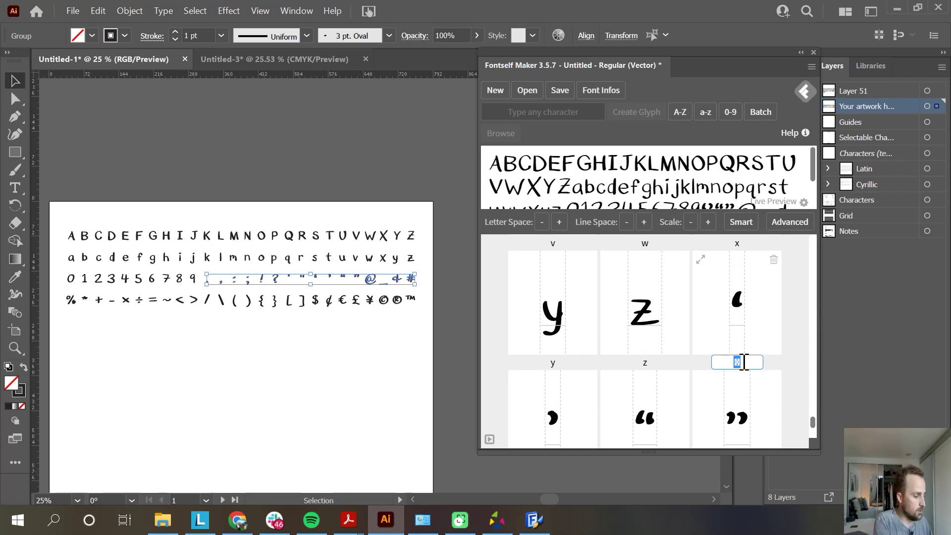
type("uoteleft")
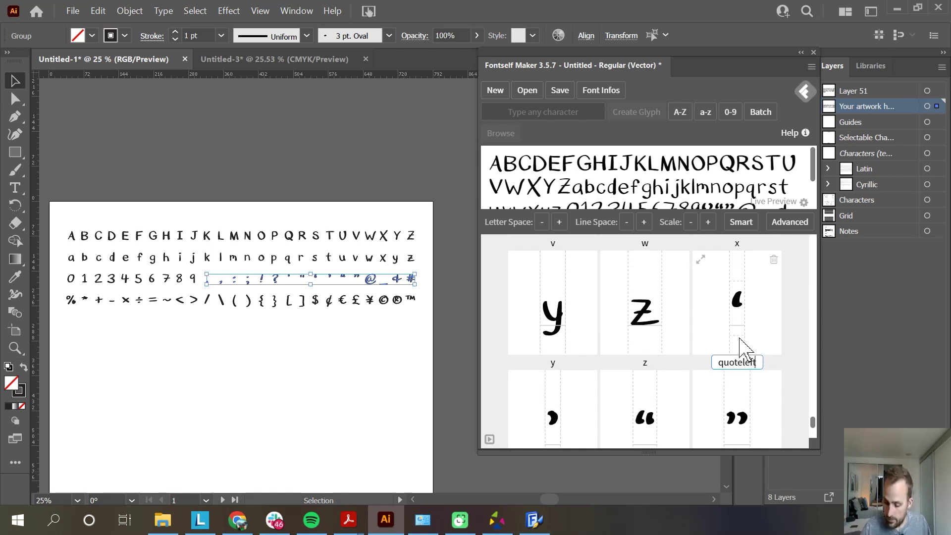
scroll(572, 415, "down", 2)
left_click(564, 409)
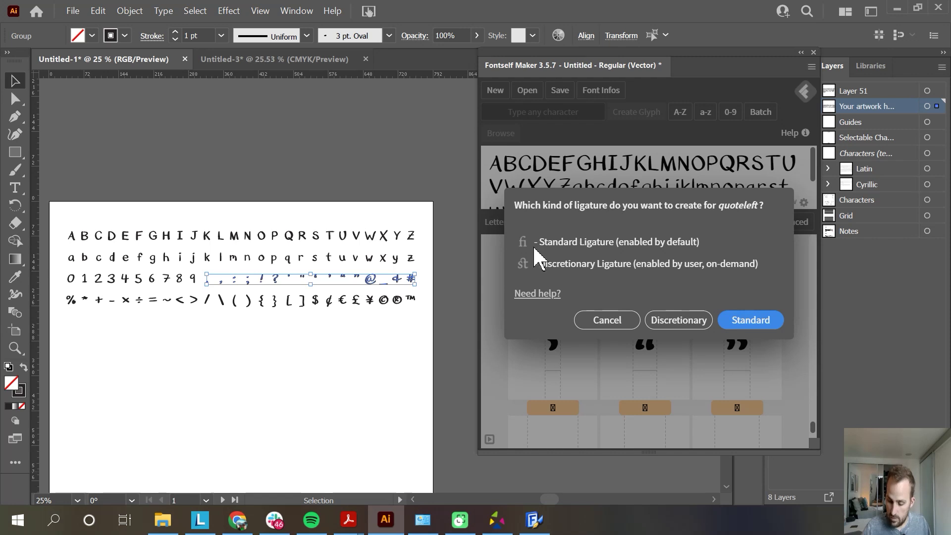
left_click(751, 321)
Step: Name the closing curly single quote glyph quoteright and create it as a standard ligature
left_click(567, 407)
type("quoteright")
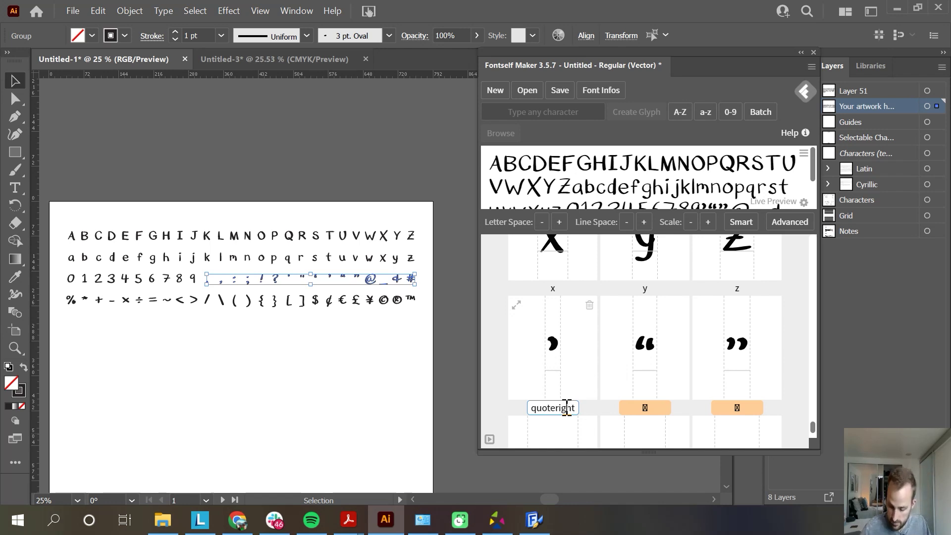
left_click(634, 407)
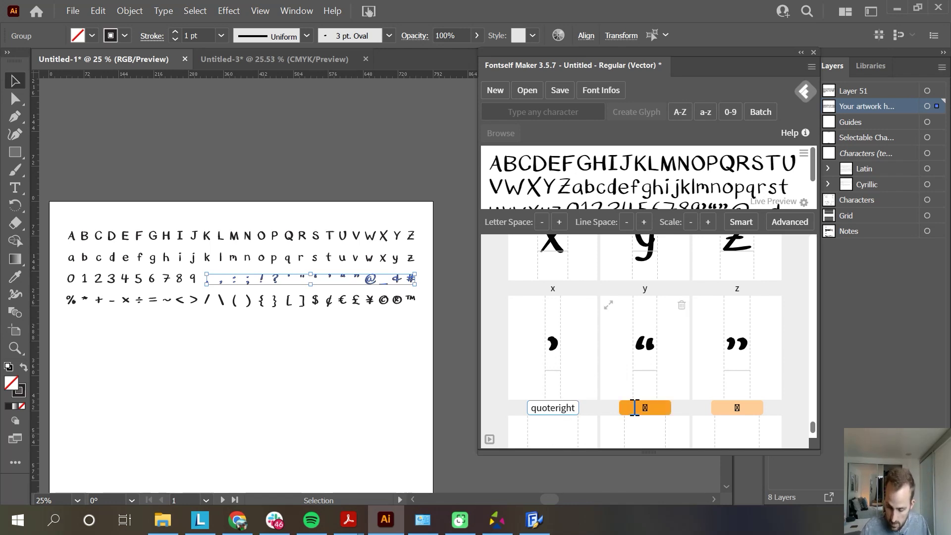
left_click(773, 323)
Step: Name the opening curly double quote glyph quotedbleft and create it as a standard ligature
left_click(645, 408)
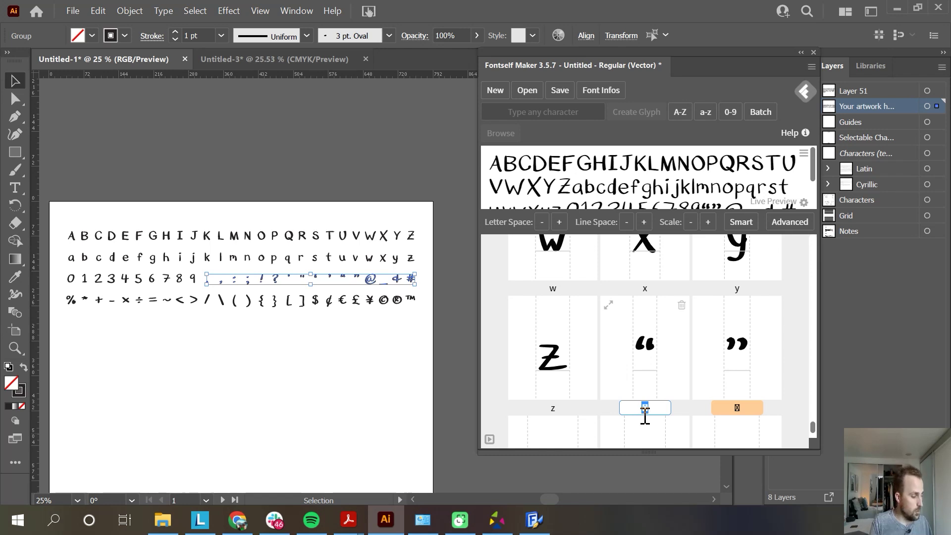
type("quotedbleft")
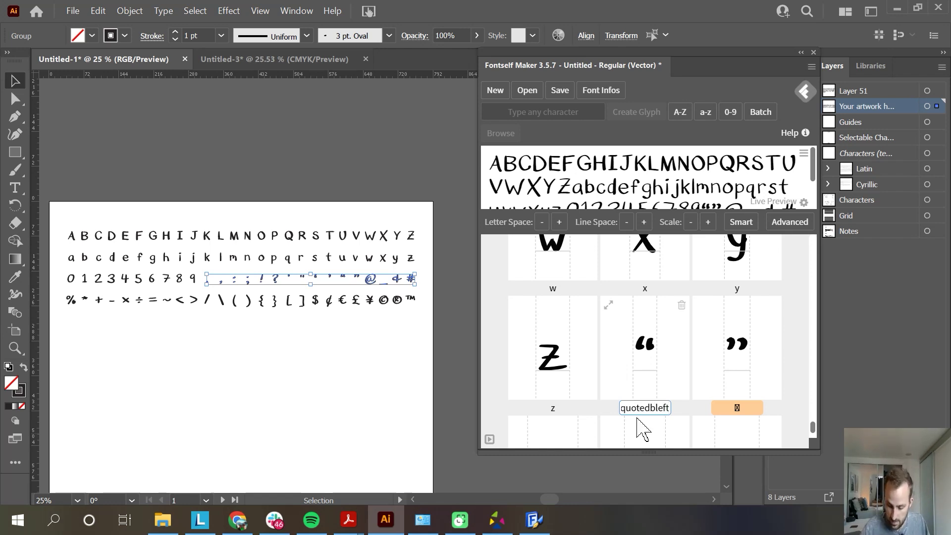
key("Return")
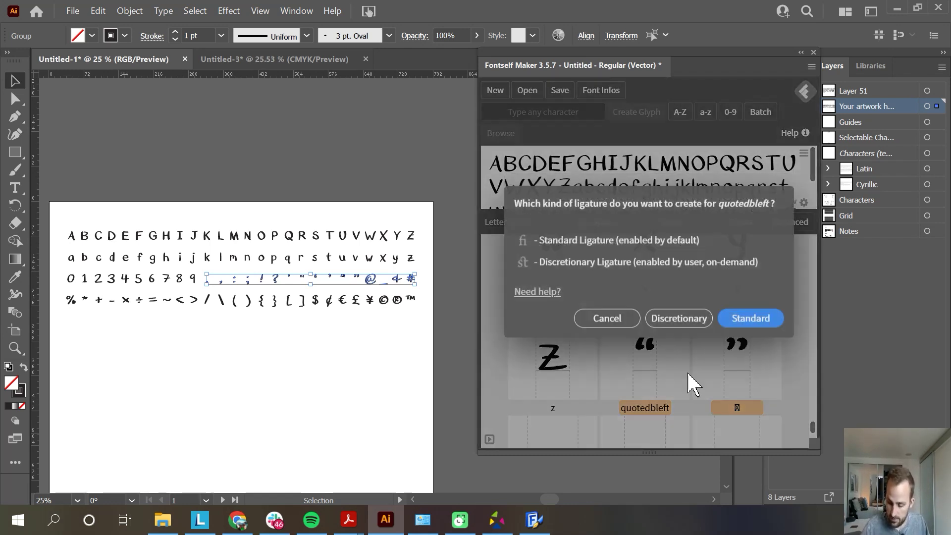
left_click(749, 318)
Step: Name the closing curly double quote glyph quotedbright and create it as a standard ligature
left_click(745, 407)
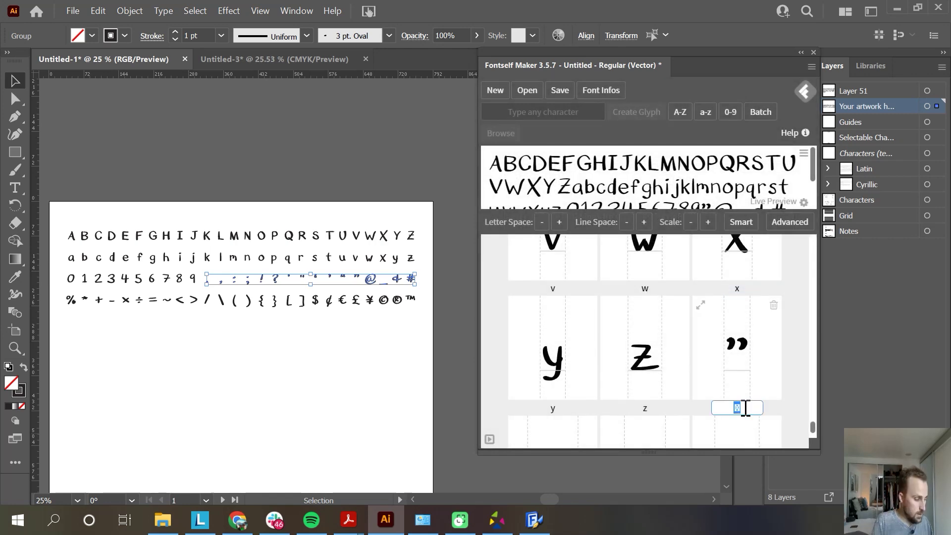
type("quotedbright")
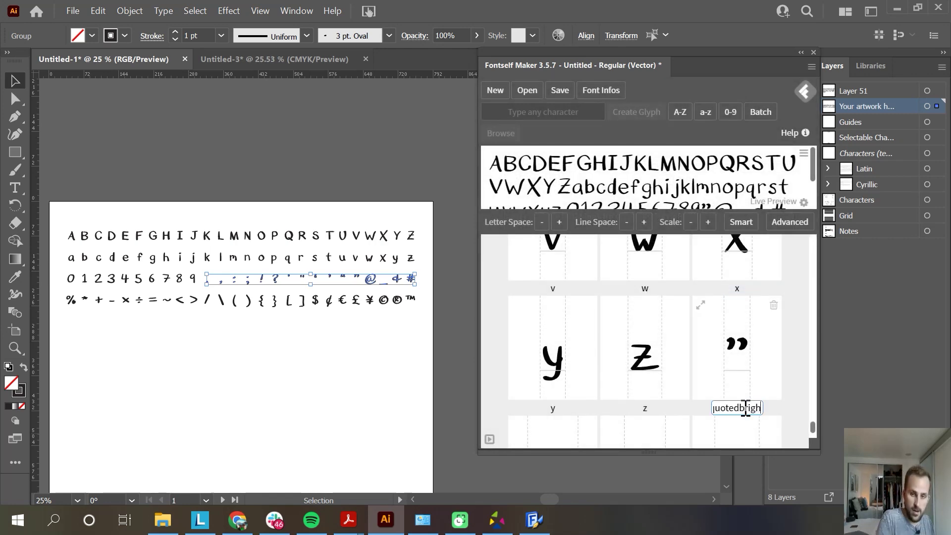
key("Return")
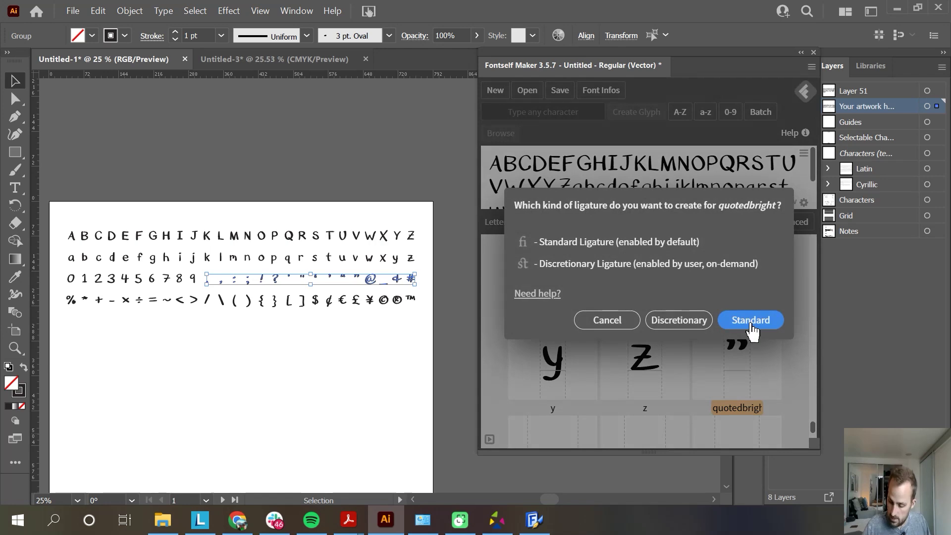
left_click(747, 318)
Step: Assign the characters @ and _ to the at sign and underscore glyphs
scroll(791, 400, "down", 3)
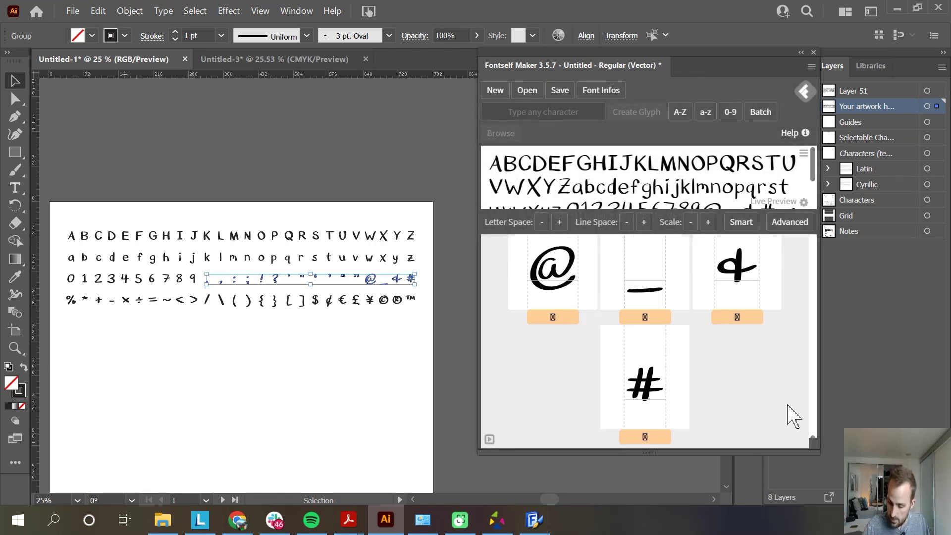
scroll(733, 411, "up", 1)
left_click(557, 396)
type("@")
left_click(646, 392)
type("_")
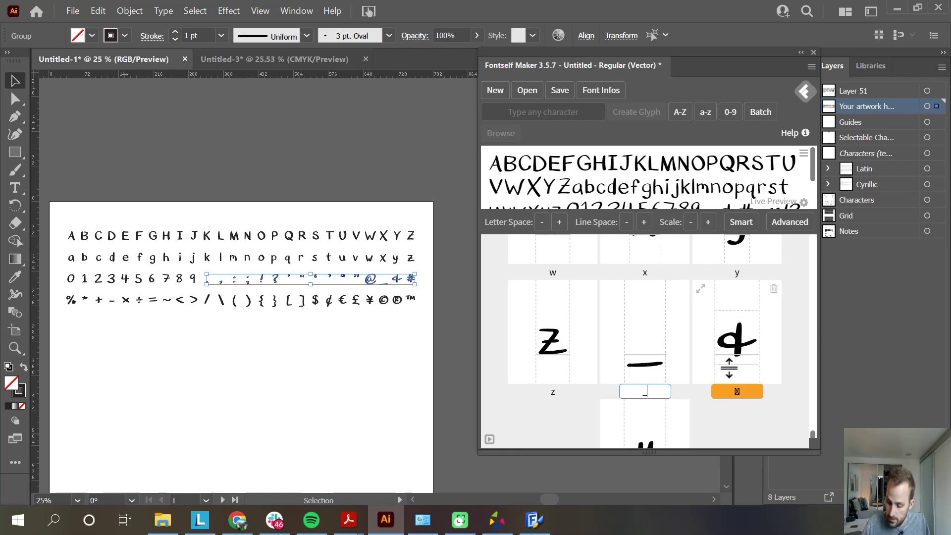
Step: Assign the characters & and # to the ampersand and number sign glyphs
left_click(734, 391)
type("*")
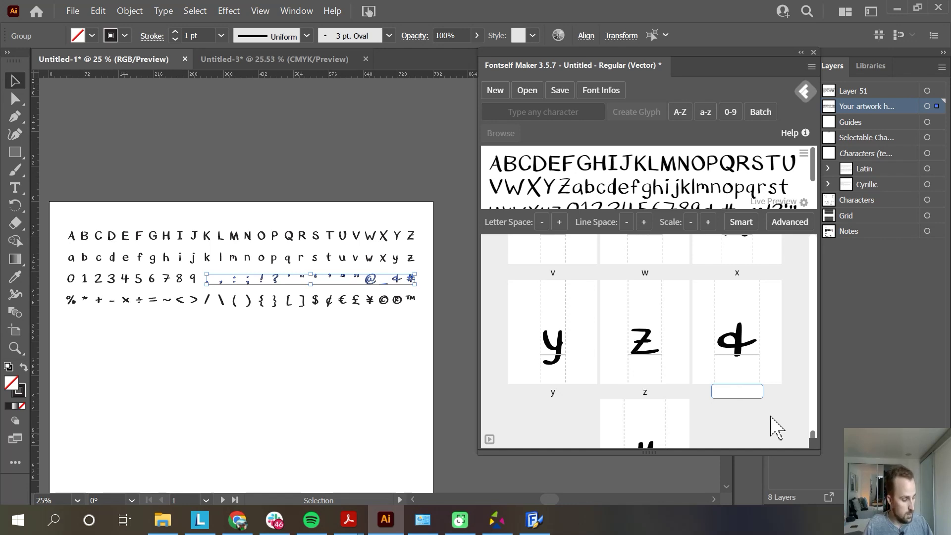
type("*")
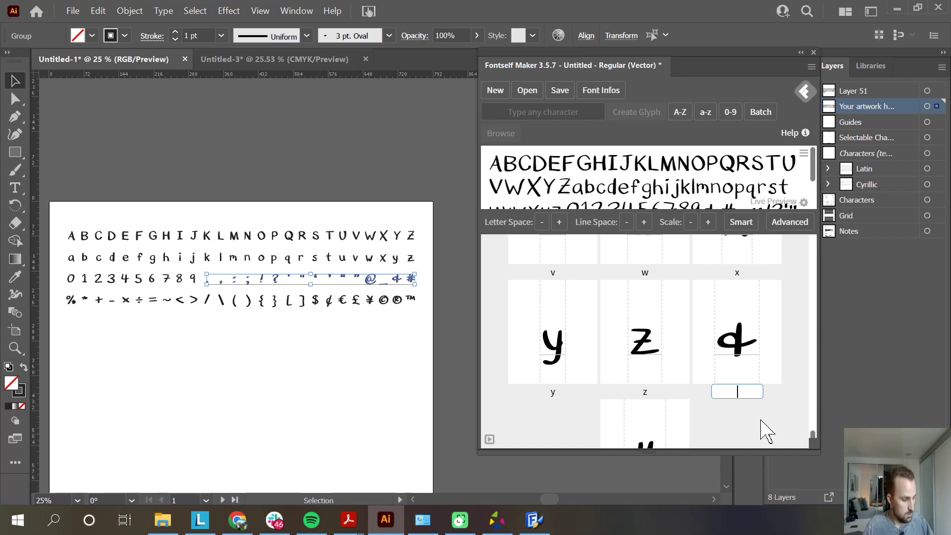
type("&")
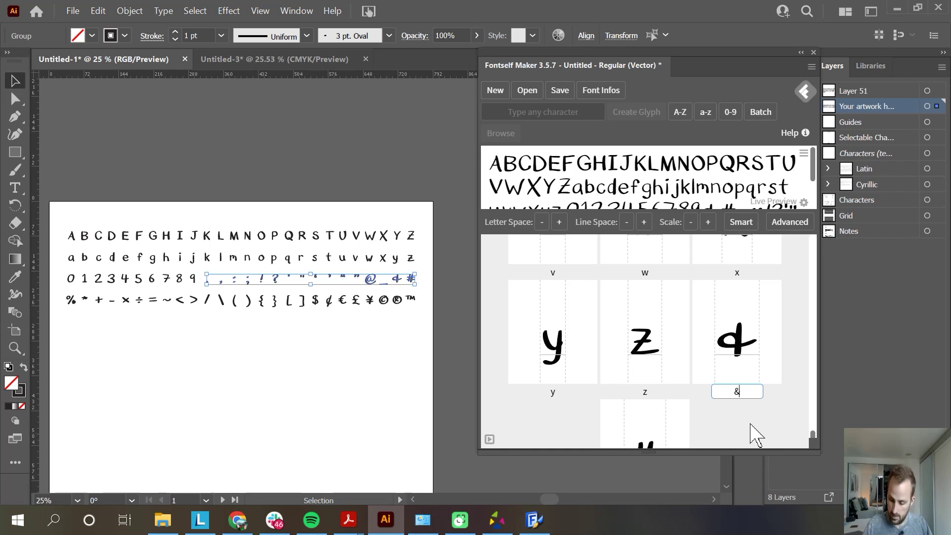
scroll(728, 421, "down", 2)
left_click(654, 435)
type("#")
key("Return")
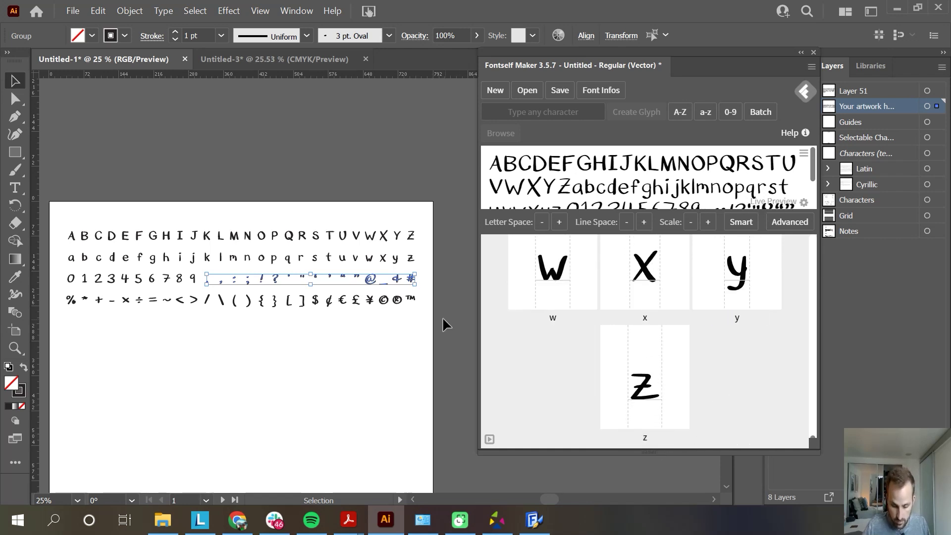
Step: Import the fourth-row symbols, from the percent sign to the trademark sign, as new glyphs and assign % and * to the first two
left_click(75, 300)
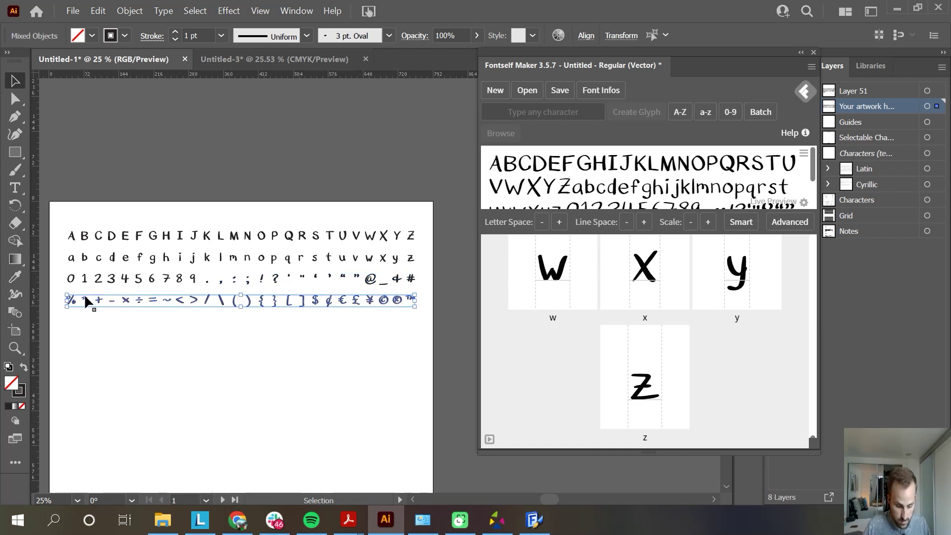
left_click_drag(85, 301, 666, 386)
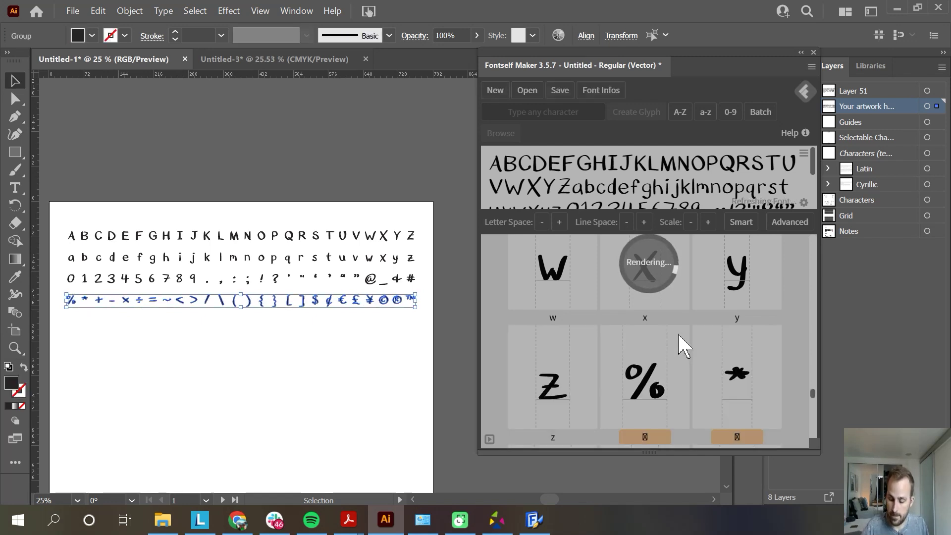
scroll(679, 342, "down", 2)
left_click(656, 348)
type("%")
left_click(748, 346)
type("*")
Step: Assign the characters + and - to the plus and minus glyphs
scroll(693, 386, "down", 2)
left_click(556, 389)
type("+")
left_click(658, 392)
type("-")
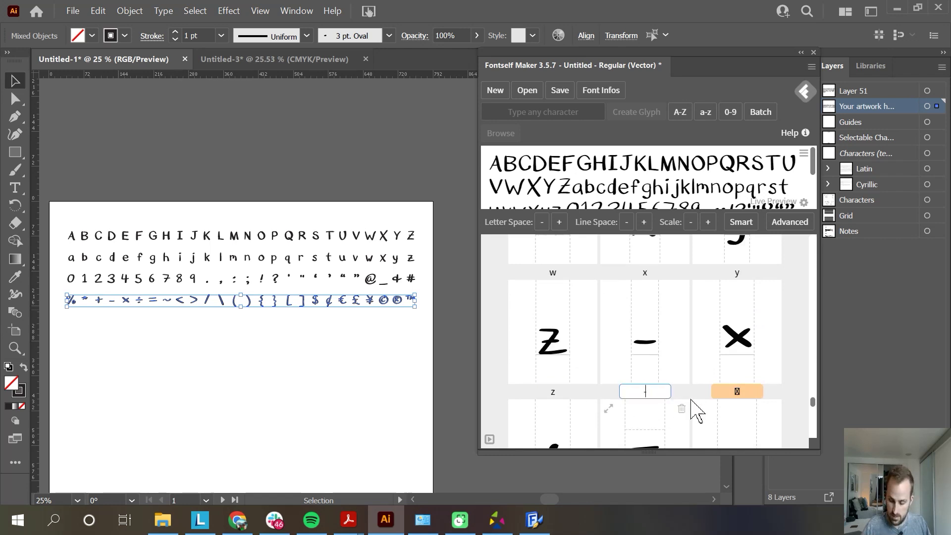
Step: Delete the multiplication sign and division sign glyphs from the font
left_click(738, 391)
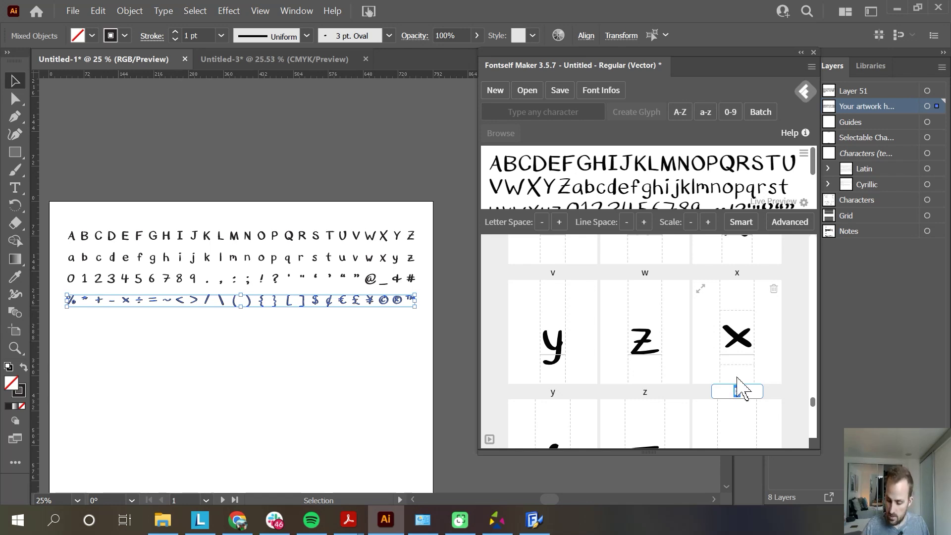
scroll(738, 391, "down", 2)
scroll(735, 382, "down", 2)
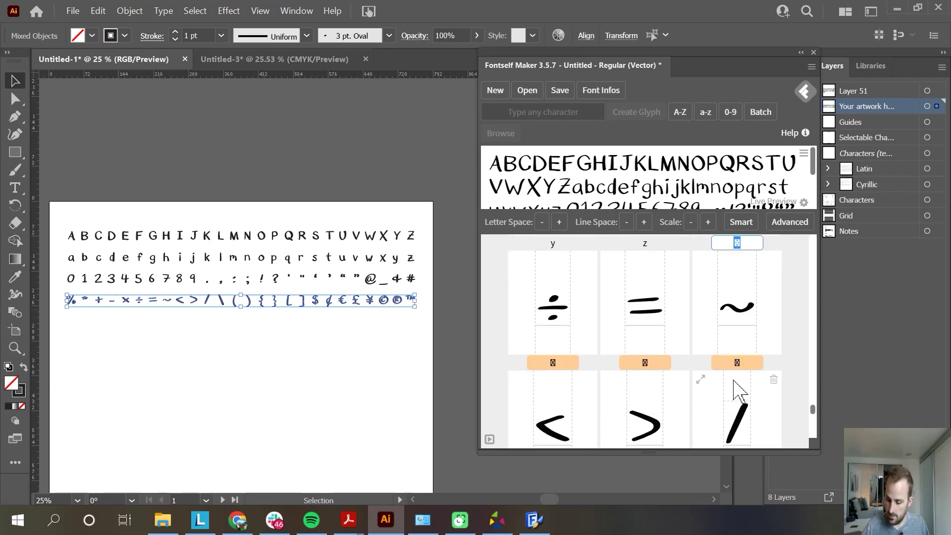
scroll(739, 391, "up", 4)
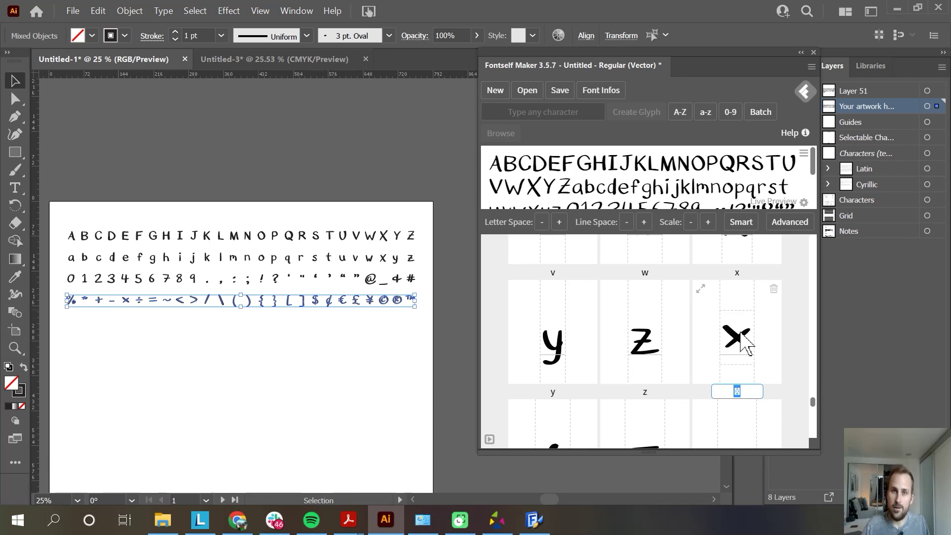
left_click(773, 290)
left_click(748, 289)
left_click(736, 391)
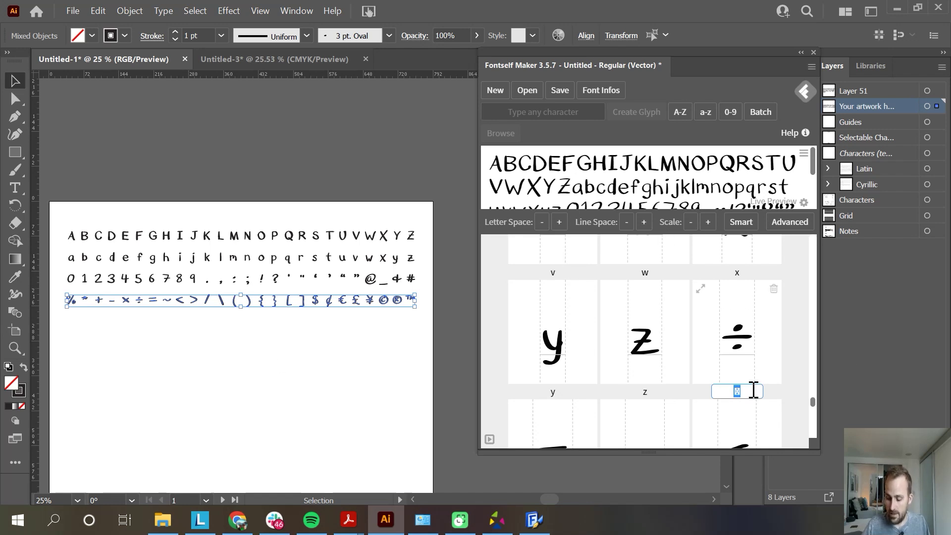
left_click(774, 290)
left_click(746, 298)
Step: Assign the characters =, ~, < and > to the equals, tilde, less-than and greater-than glyphs
left_click(738, 391)
type("=")
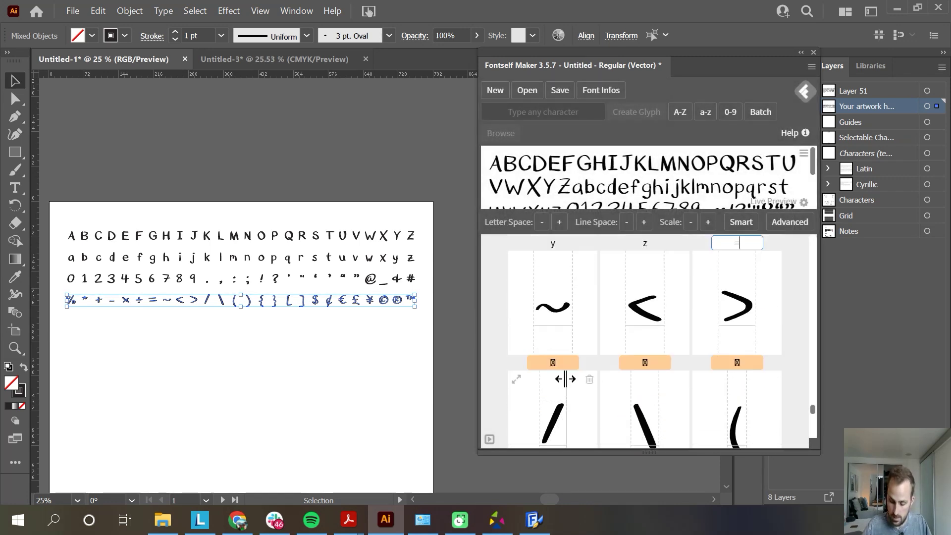
left_click(565, 363)
type("~")
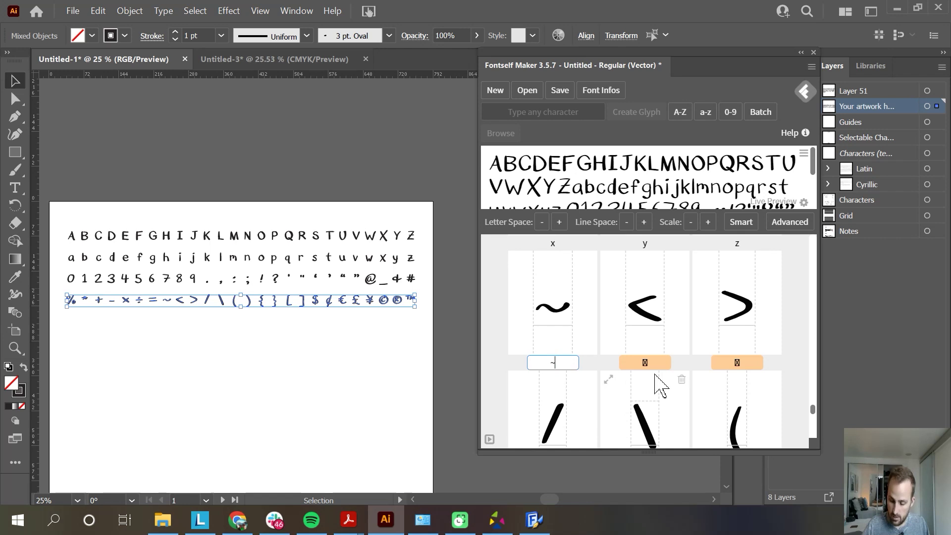
left_click(644, 363)
type("<")
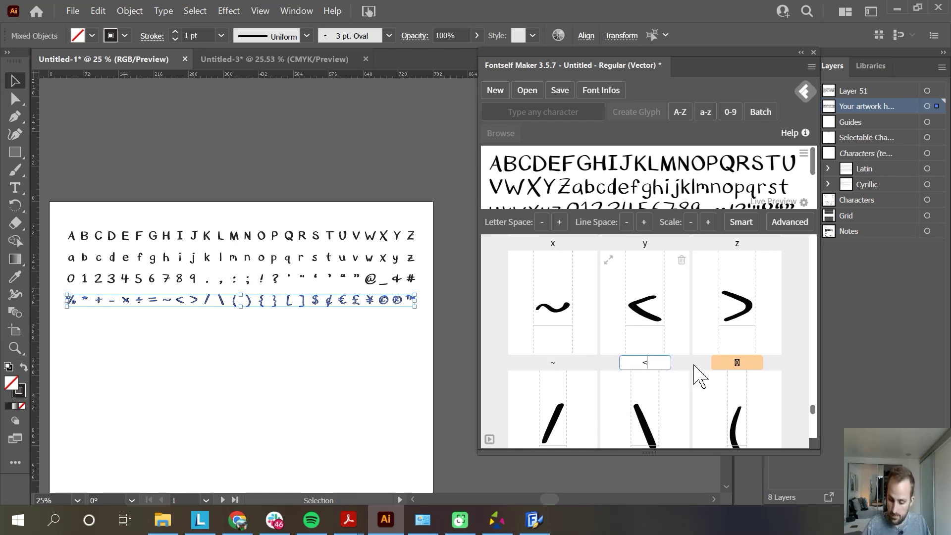
left_click(736, 364)
type(">")
Step: Assign the characters / and \ to the slash and backslash glyphs
scroll(568, 397, "down", 2)
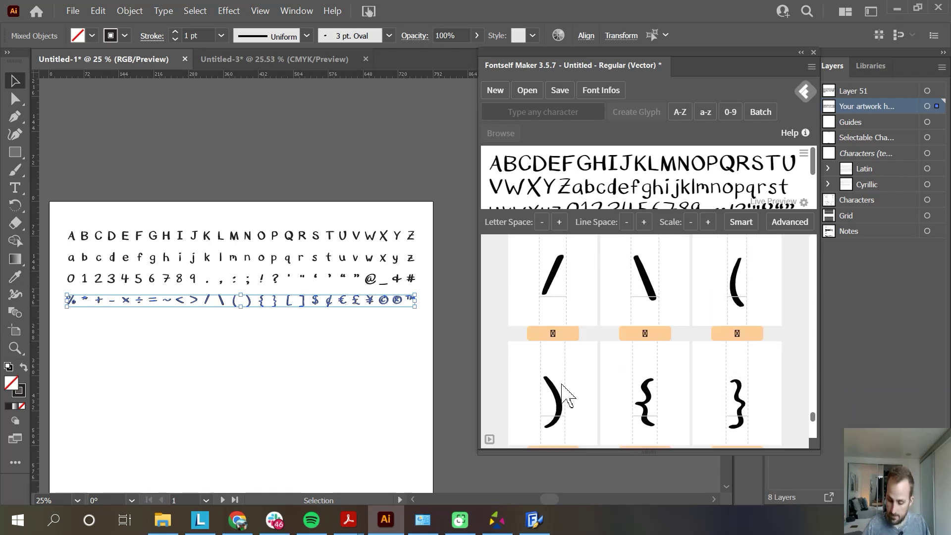
left_click(558, 333)
type("/")
left_click(649, 333)
type("\\")
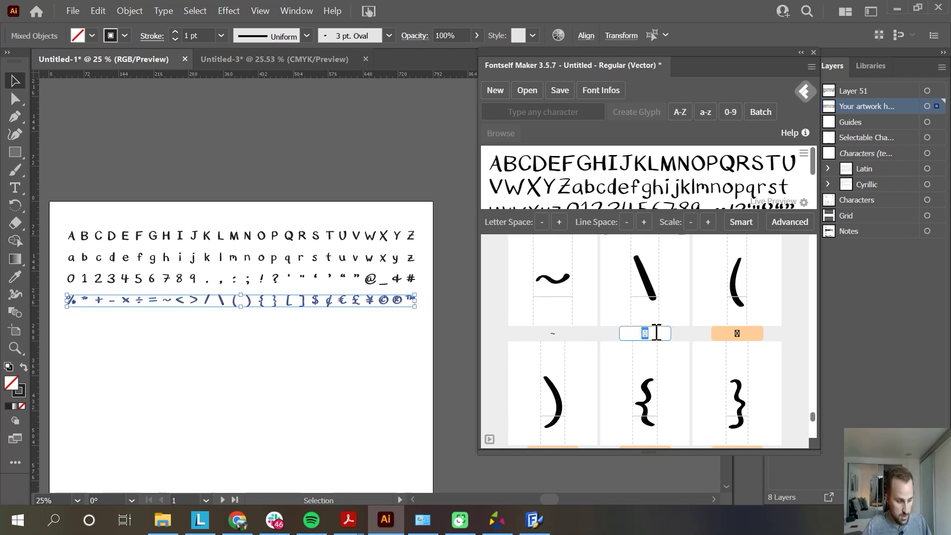
Step: Assign the characters (, ), { and } to the matching parenthesis and curly brace glyphs
left_click(736, 333)
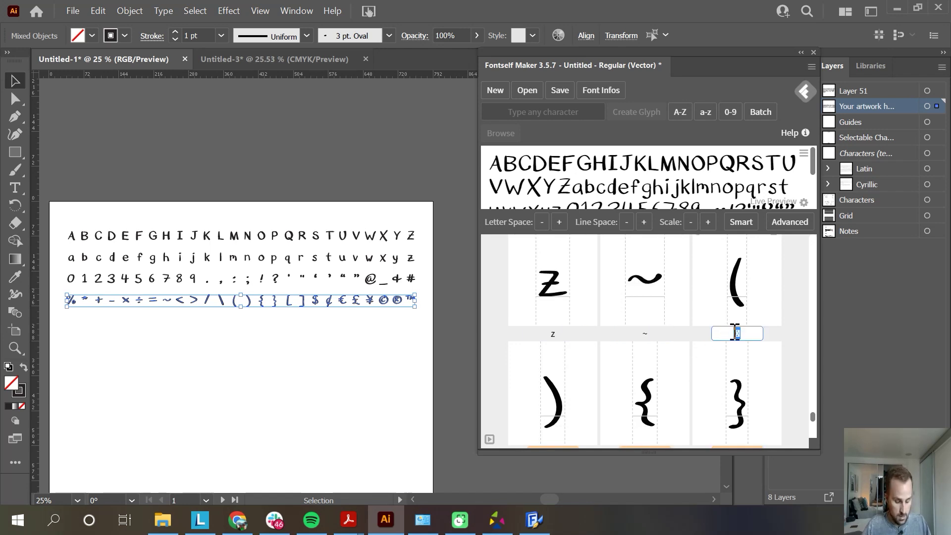
type("(")
scroll(550, 426, "down", 2)
left_click(560, 380)
type(")")
left_click(663, 379)
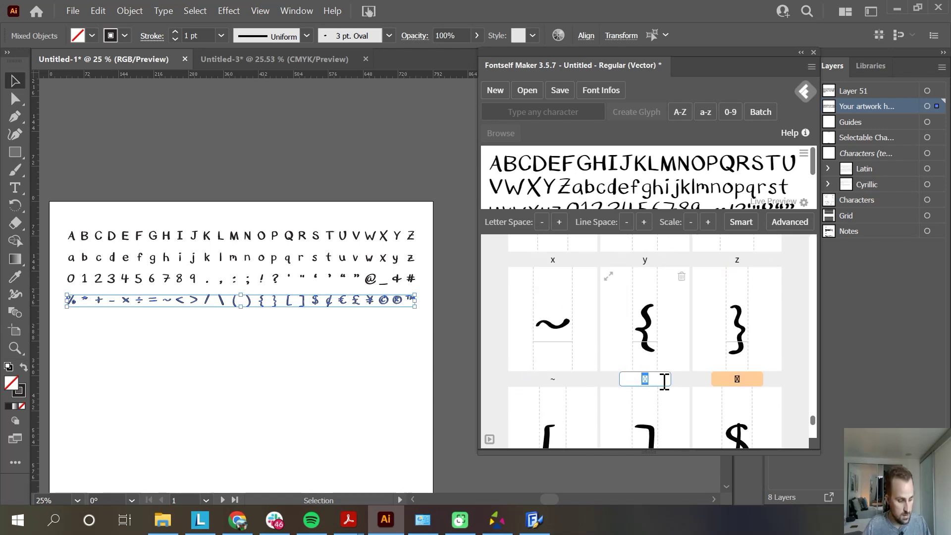
key("BackSpace")
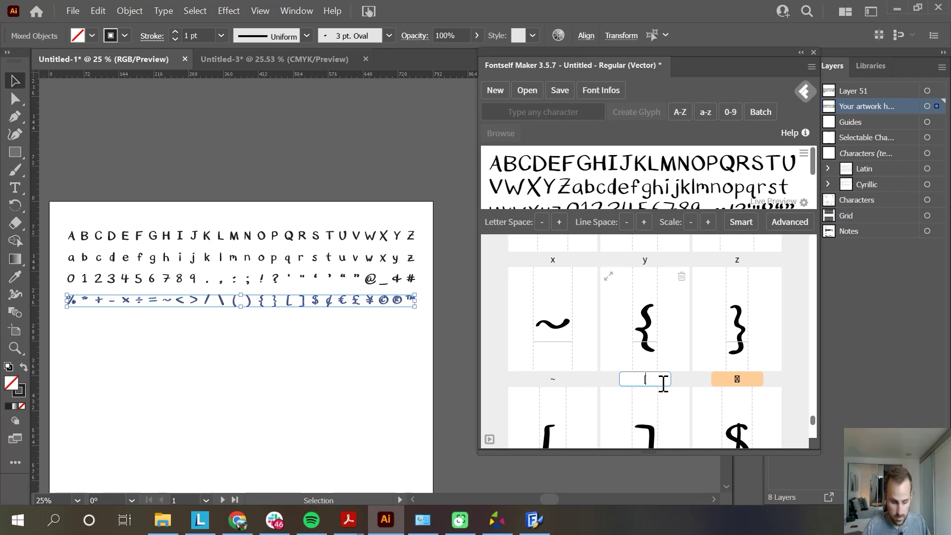
type("{")
left_click(736, 379)
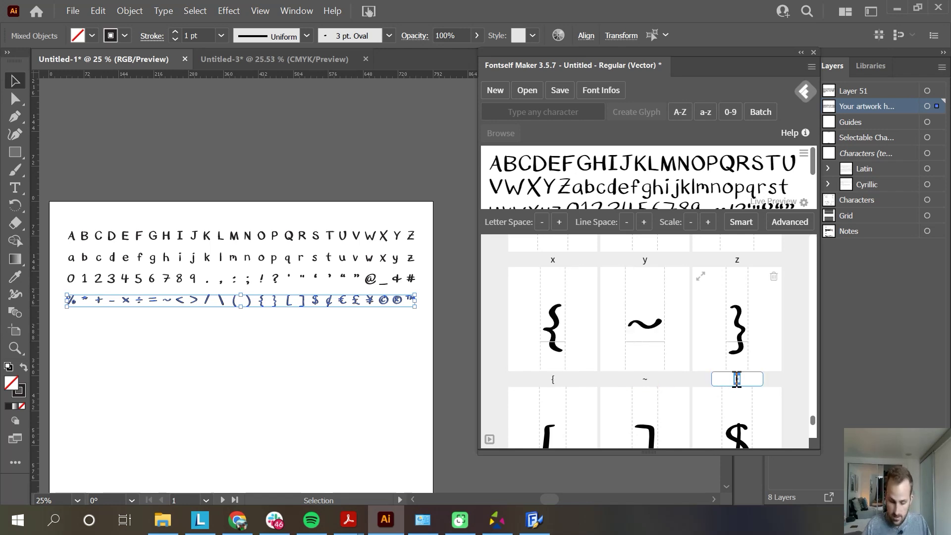
Step: Assign the characters [, ] and $ to the square bracket and dollar sign glyphs
scroll(639, 387, "down", 3)
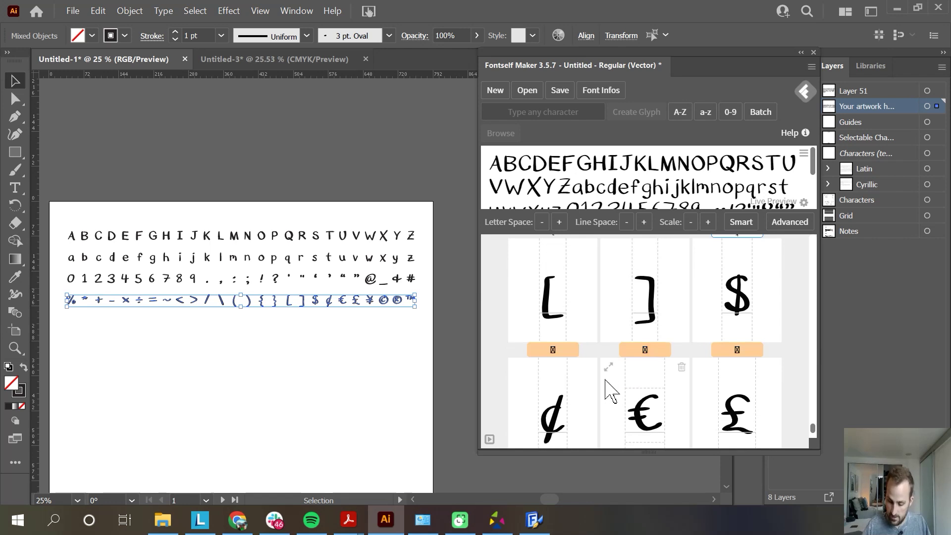
left_click(558, 348)
type("[")
left_click(645, 350)
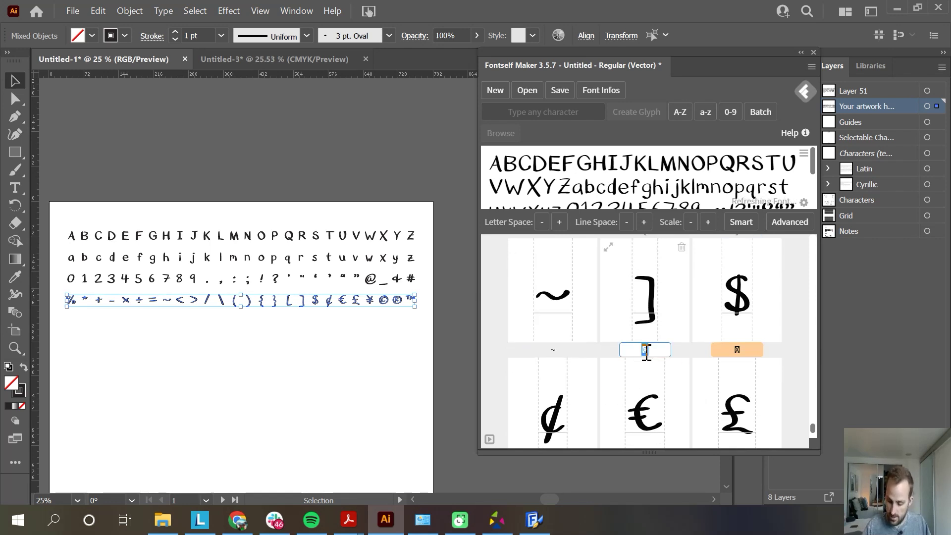
type("]")
left_click(738, 349)
type("$")
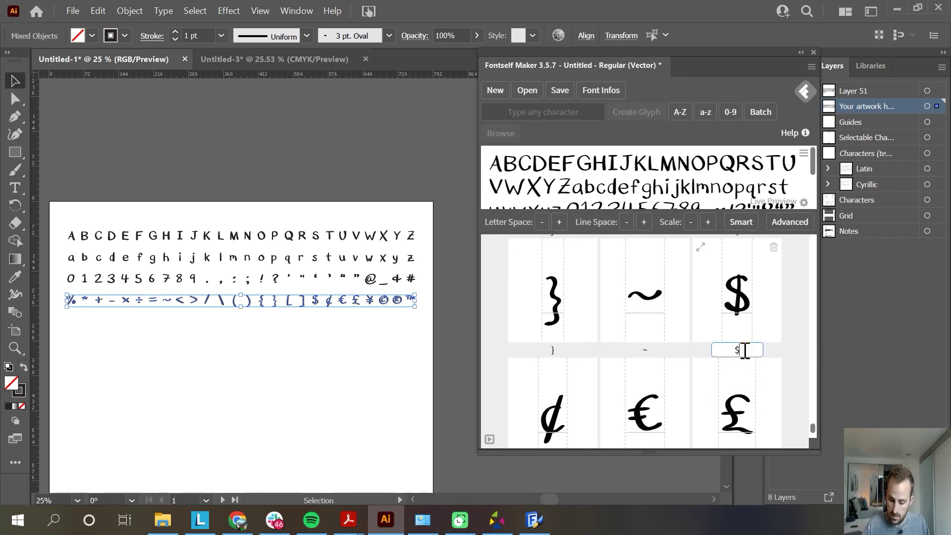
Step: Assign the character € to the unassigned euro glyph
scroll(619, 396, "down", 2)
left_click(566, 395)
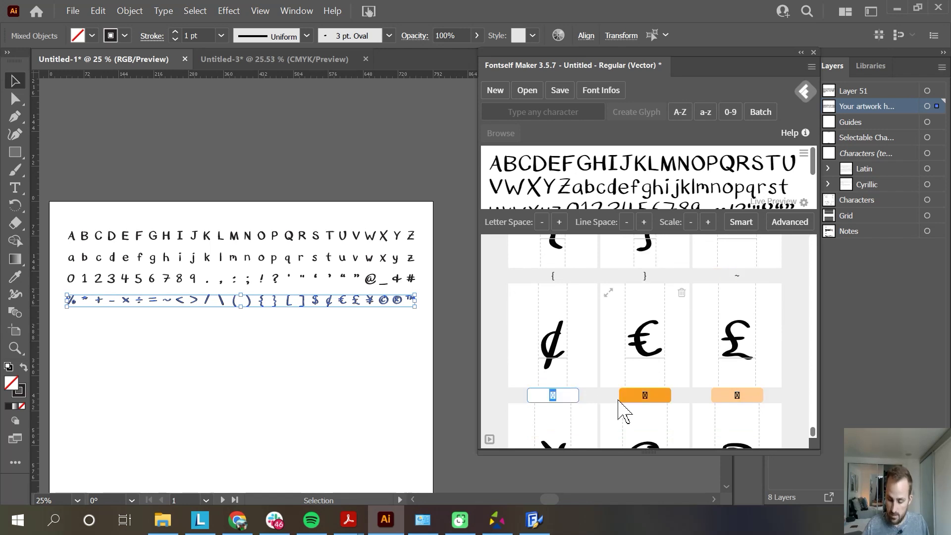
left_click(644, 395)
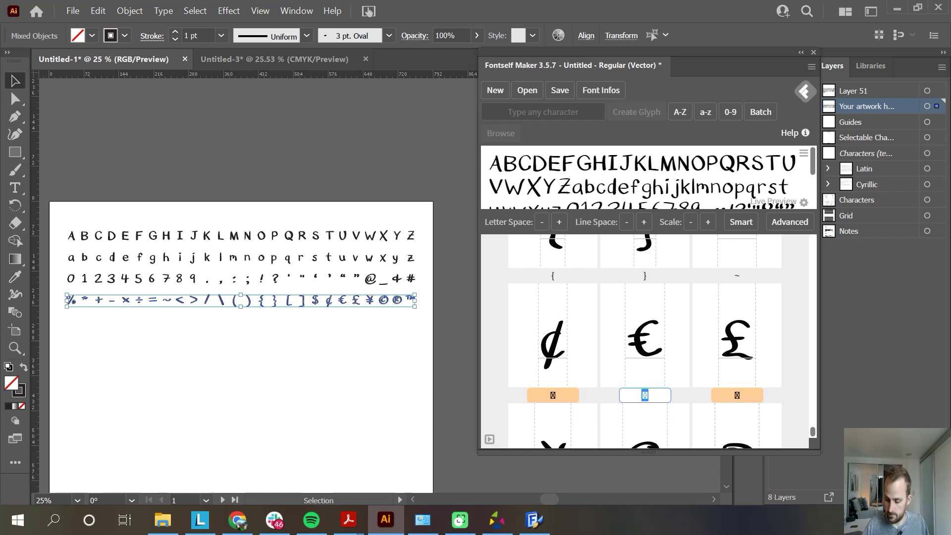
key("super")
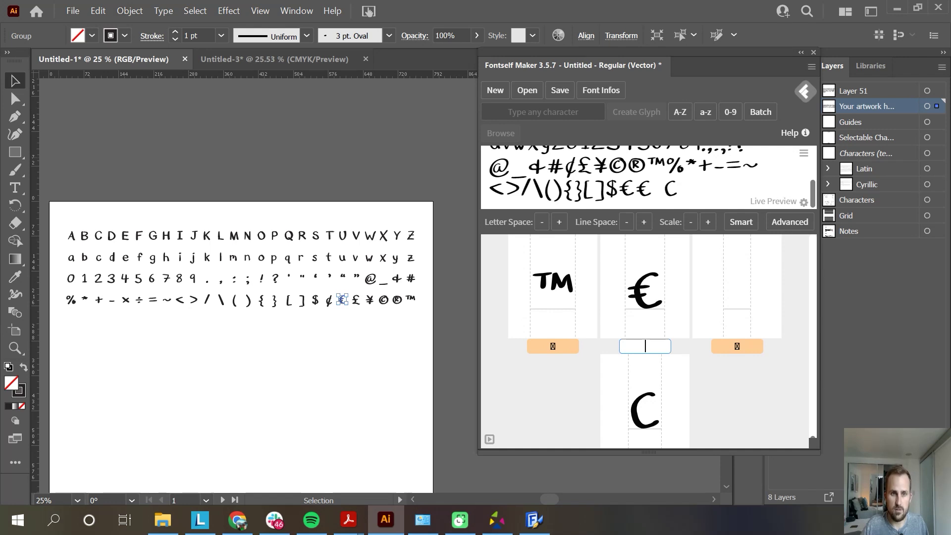
key("alt+Tab")
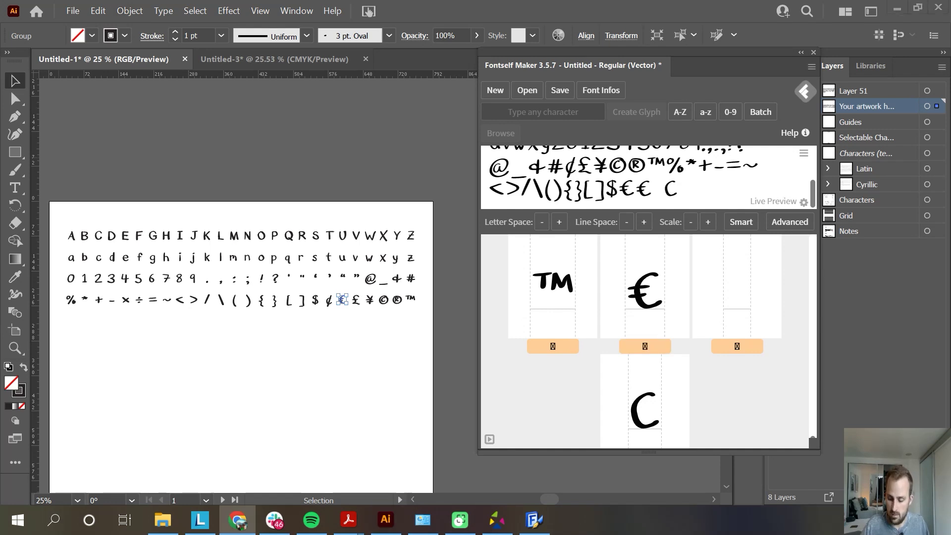
left_click(654, 345)
type("€")
left_click_drag(646, 346, 634, 345)
key("BackSpace")
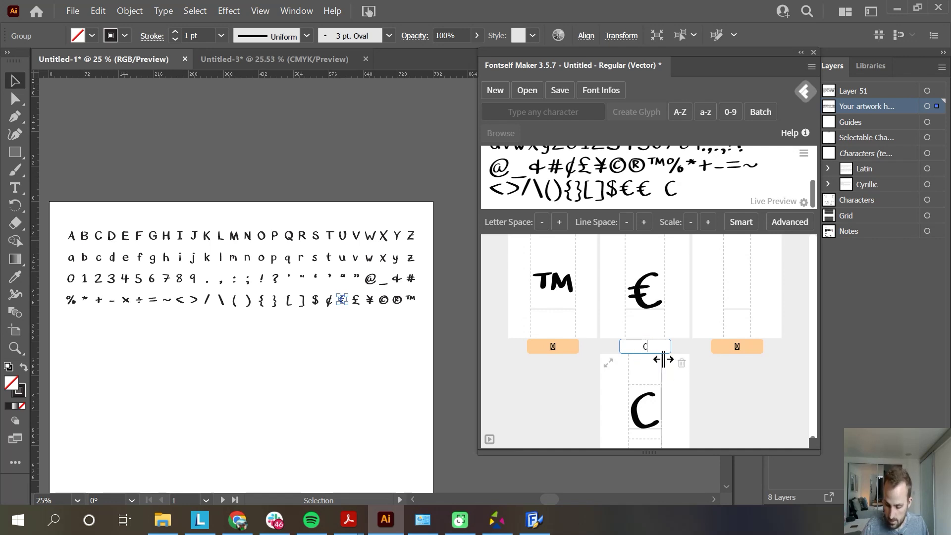
left_click(726, 378)
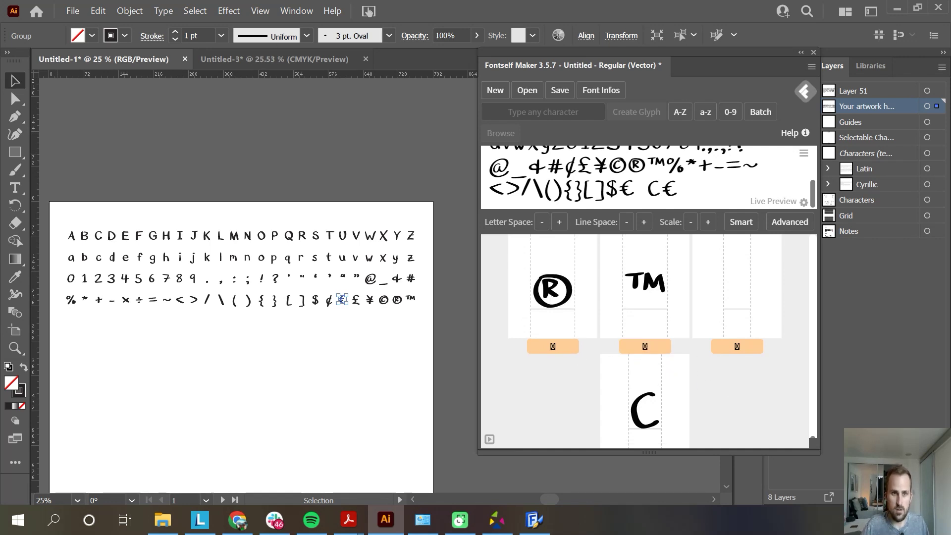
Step: Assign the characters ® and ™ to the registered and trademark glyphs
key("alt+Tab")
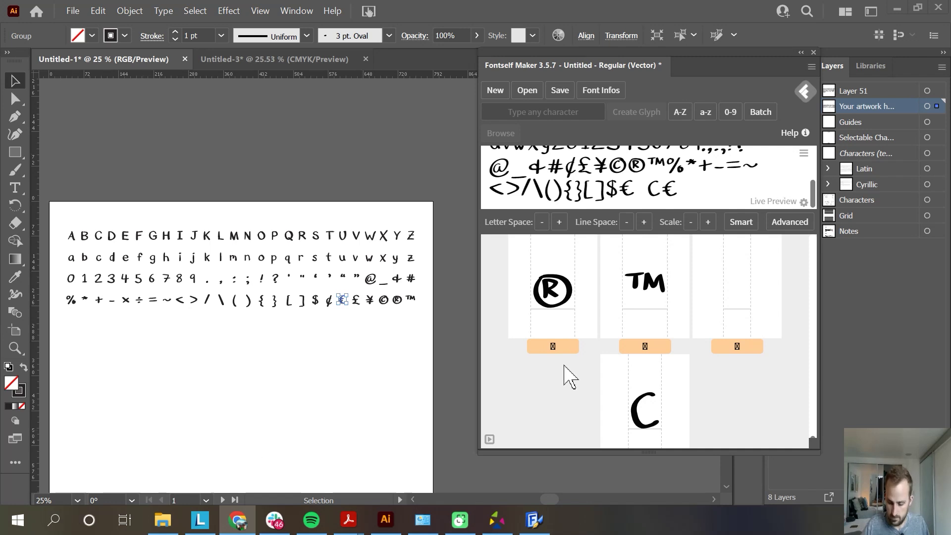
left_click(556, 344)
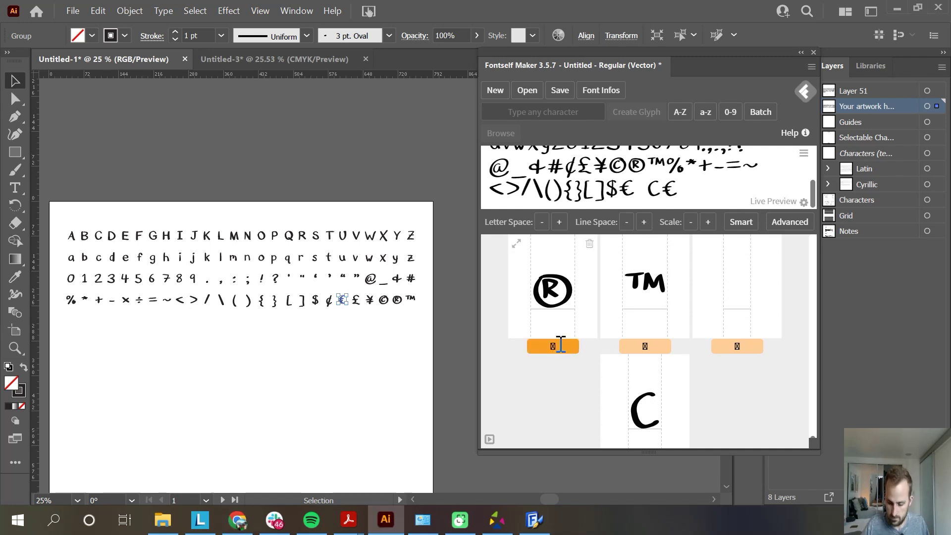
left_click(642, 347)
key("alt+Tab")
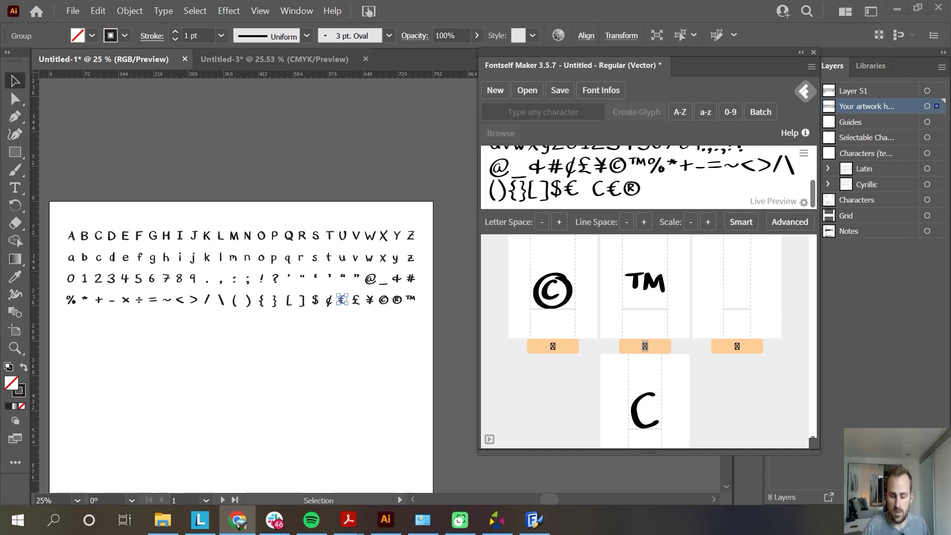
left_click(651, 347)
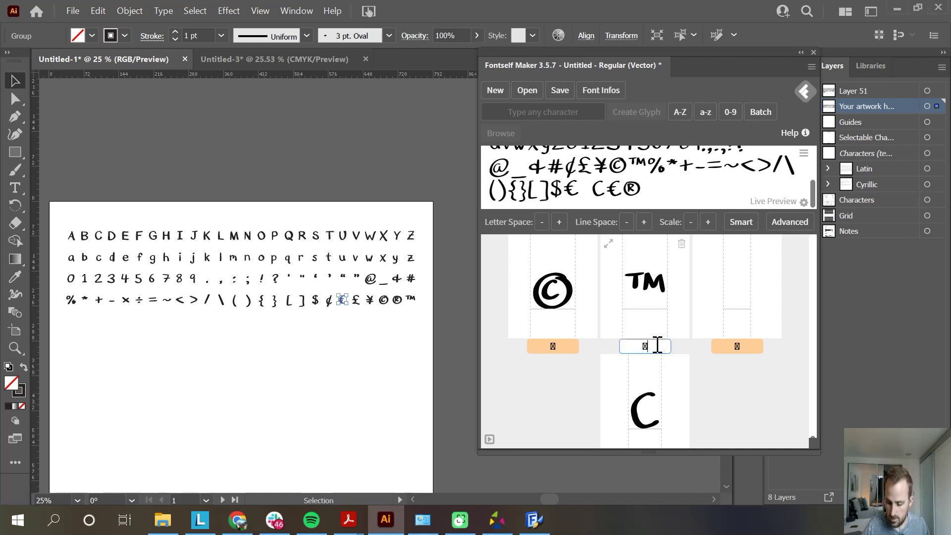
key("BackSpace")
type("™")
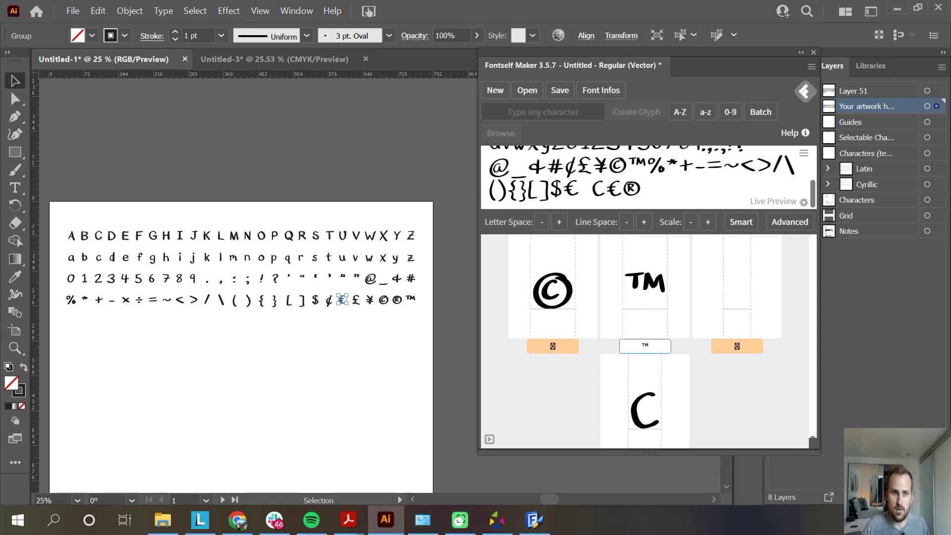
key("Return")
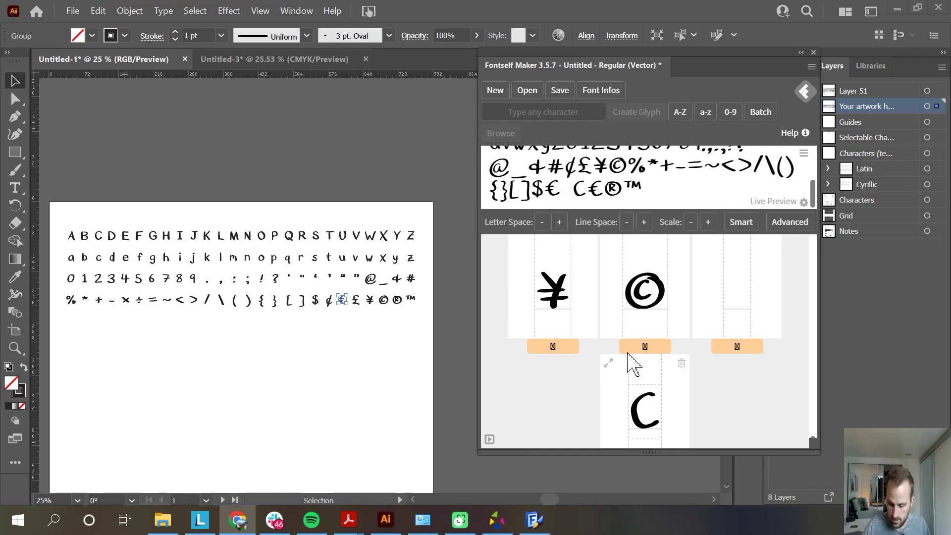
Step: Assign the characters © and £ to the copyright and pound glyphs
left_click(656, 345)
type("©")
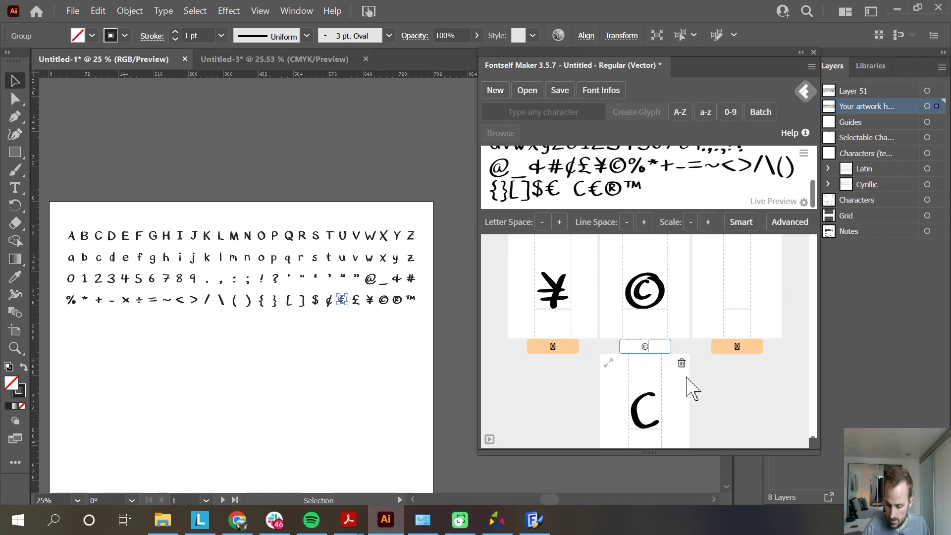
left_click(749, 382)
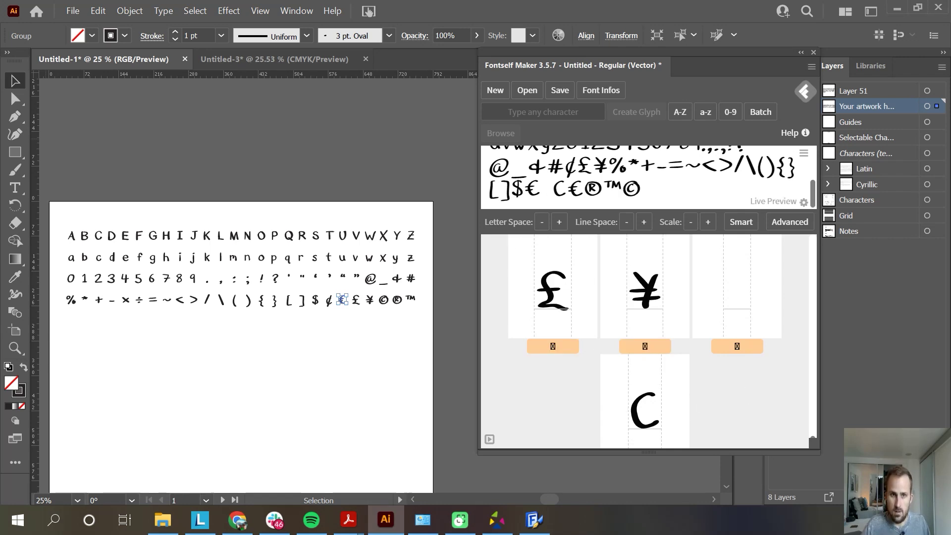
key("alt+Tab")
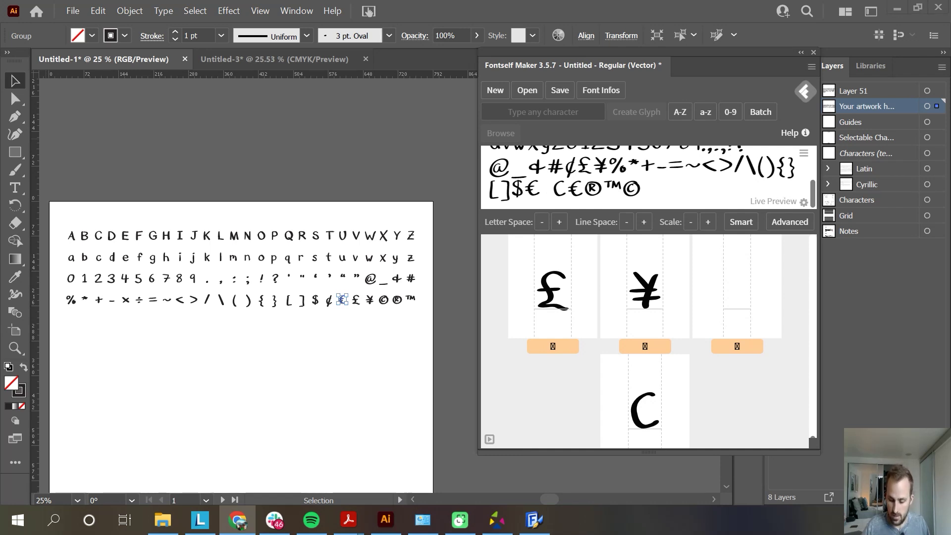
left_click(562, 346)
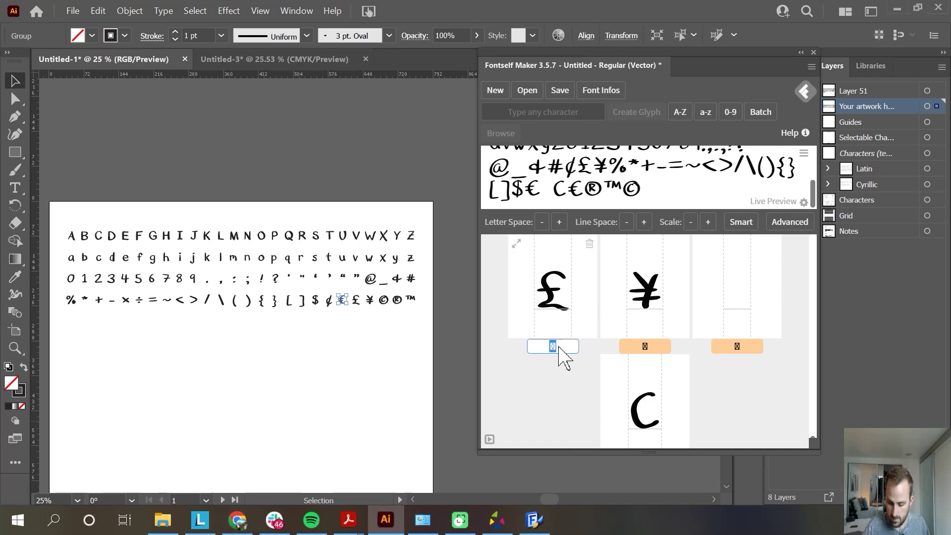
left_click_drag(563, 346, 551, 347)
type("£")
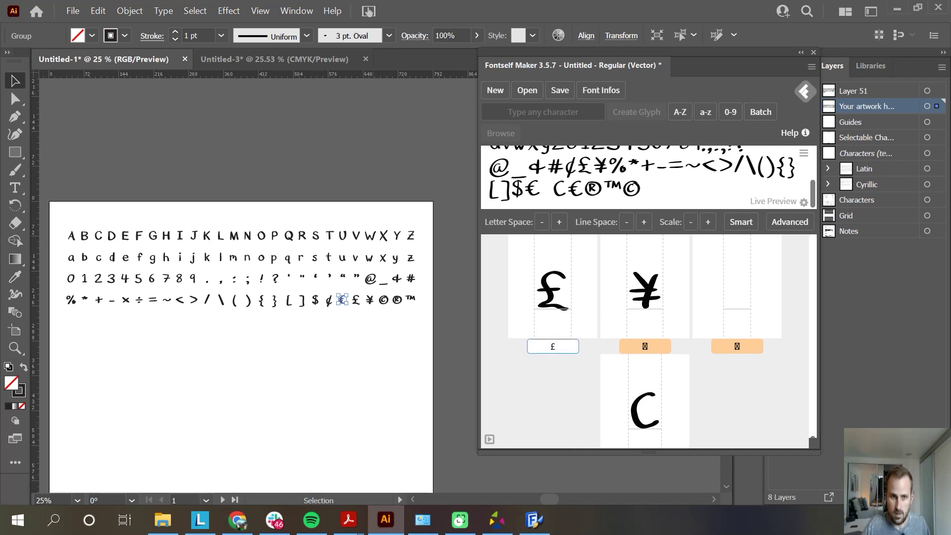
key("Return")
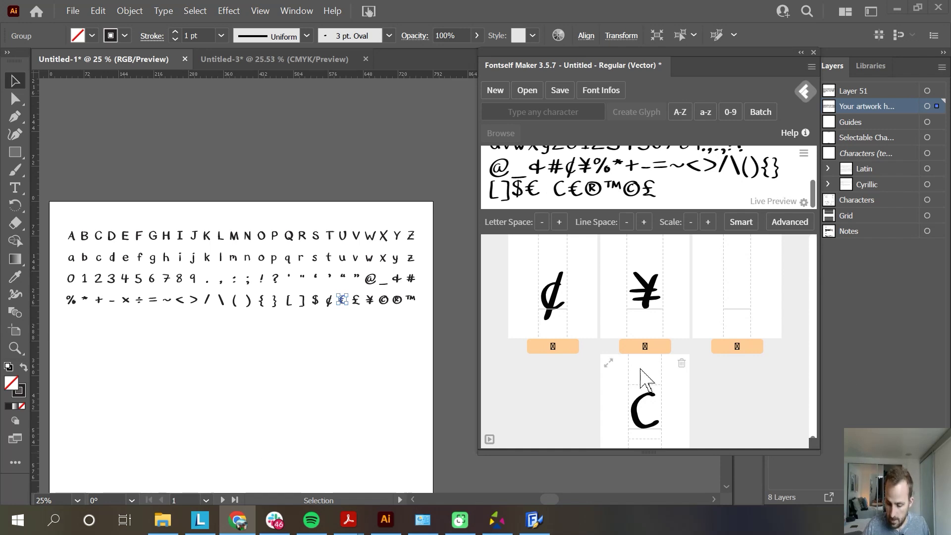
Step: Assign the character ¥ to the yen glyph
left_click(650, 347)
left_click(650, 347)
type("¥")
Step: Delete the empty unassigned glyph and the stray unassigned C glyph from the font
scroll(774, 378, "up", 2)
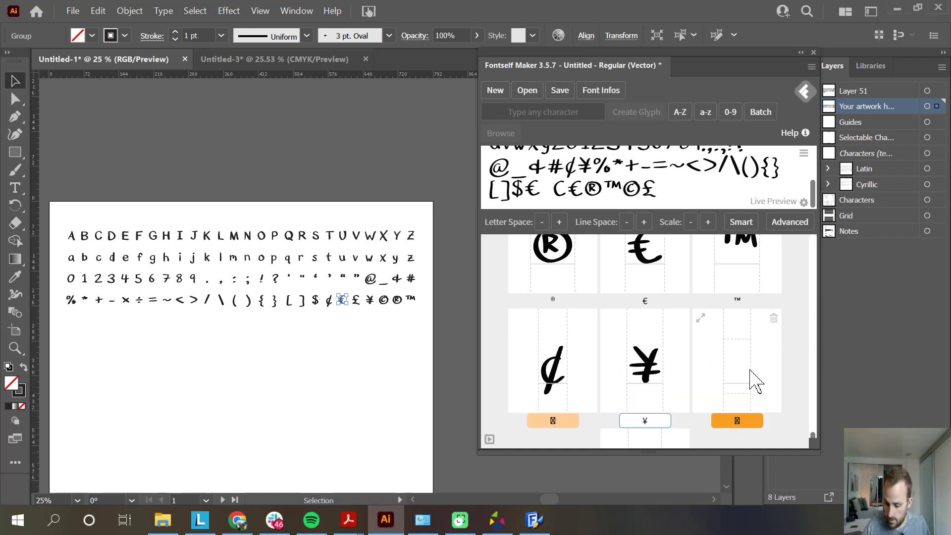
left_click(774, 318)
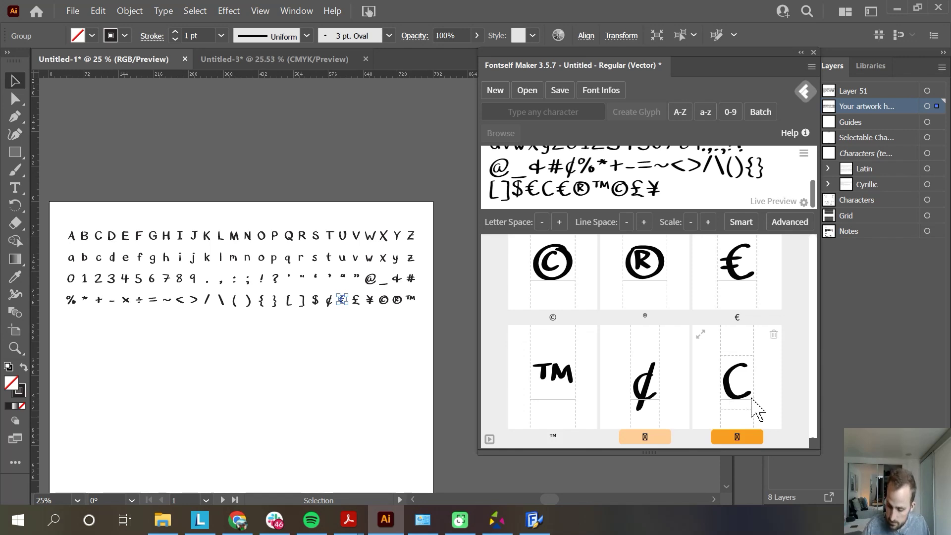
left_click(773, 336)
left_click(743, 293)
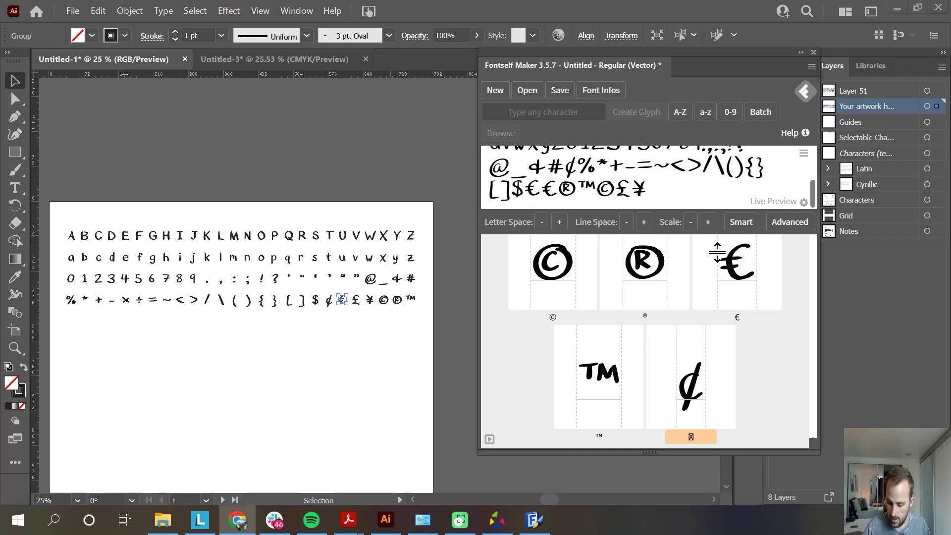
Step: Assign the character ¢ to the cent glyph and look through the complete glyph set and live preview
left_click(702, 436)
key("Return")
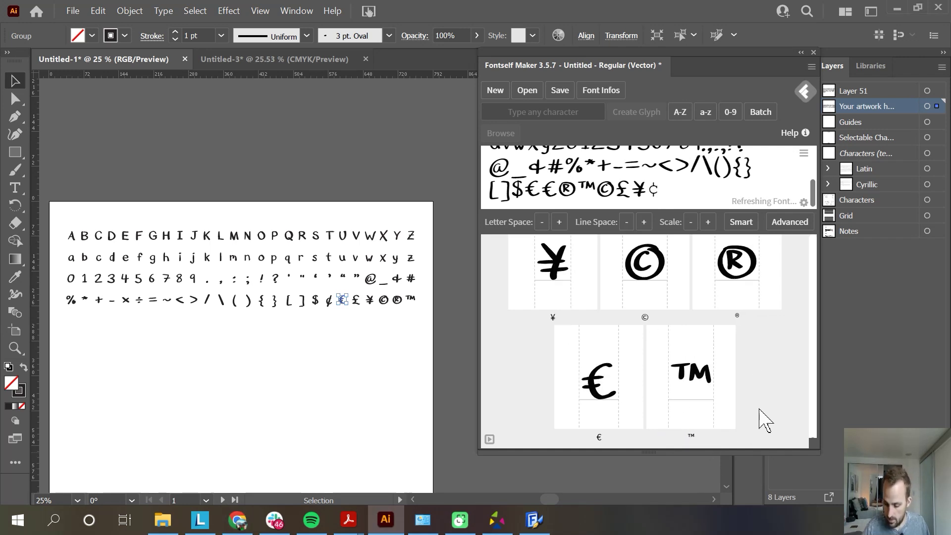
scroll(743, 382, "up", 6)
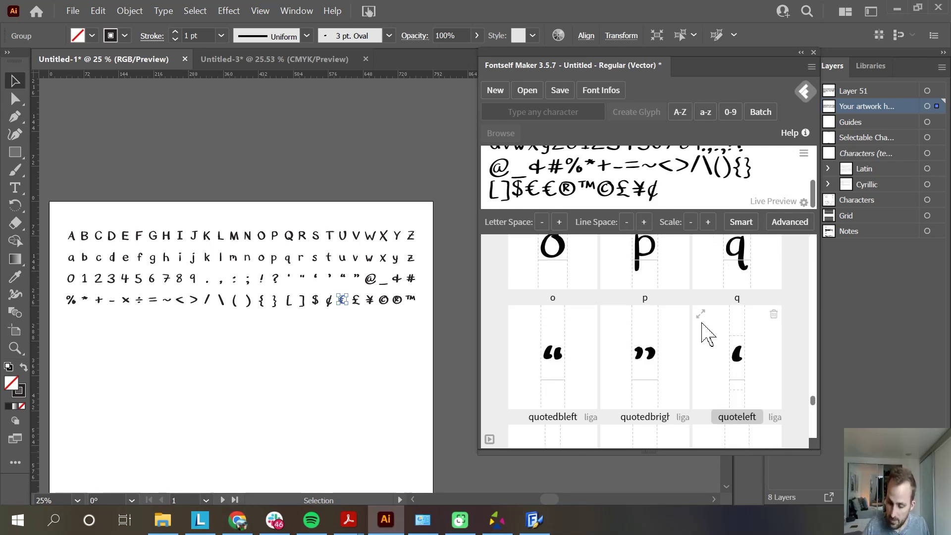
scroll(662, 193, "up", 5)
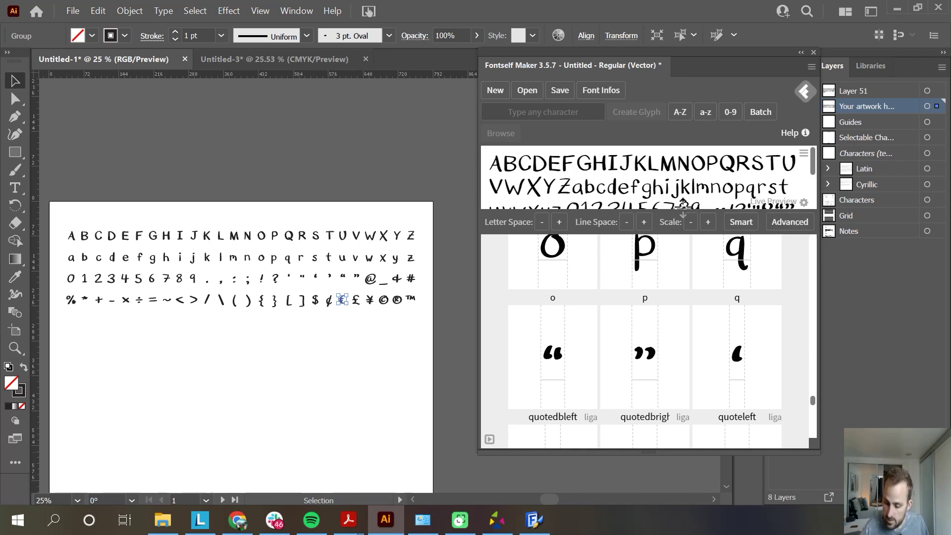
scroll(589, 189, "down", 3)
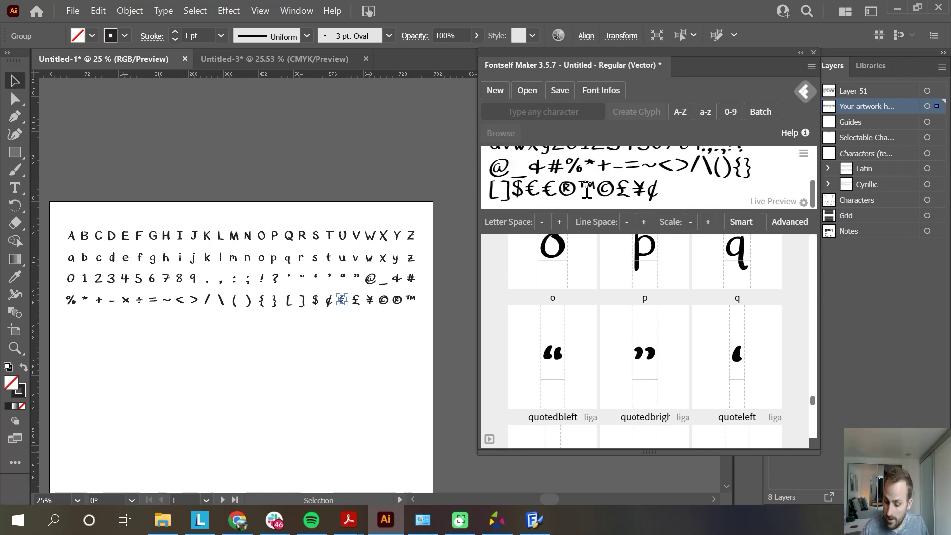
Step: Apply Smart Space & Kern to all glyphs with a max space of 65 around vertical shapes, and review the live preview
left_click(741, 225)
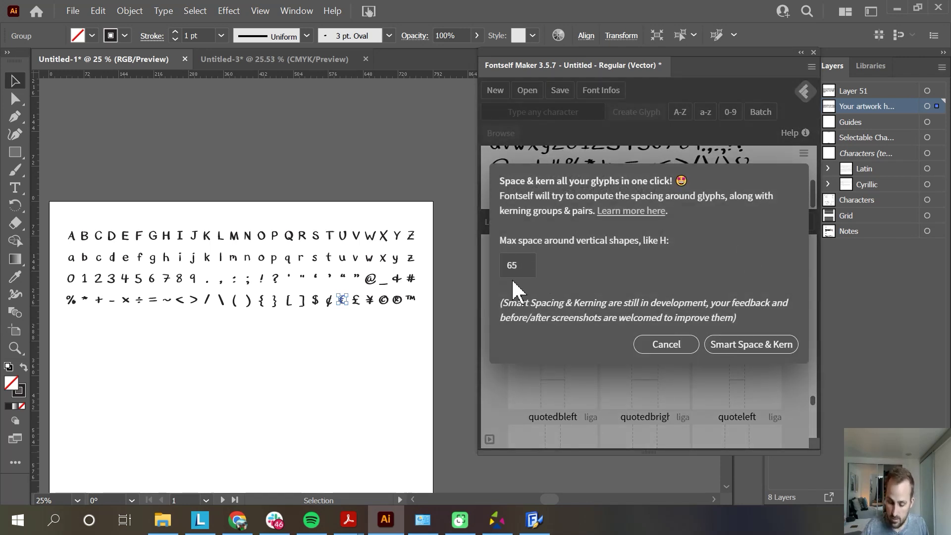
left_click(524, 265)
left_click(722, 293)
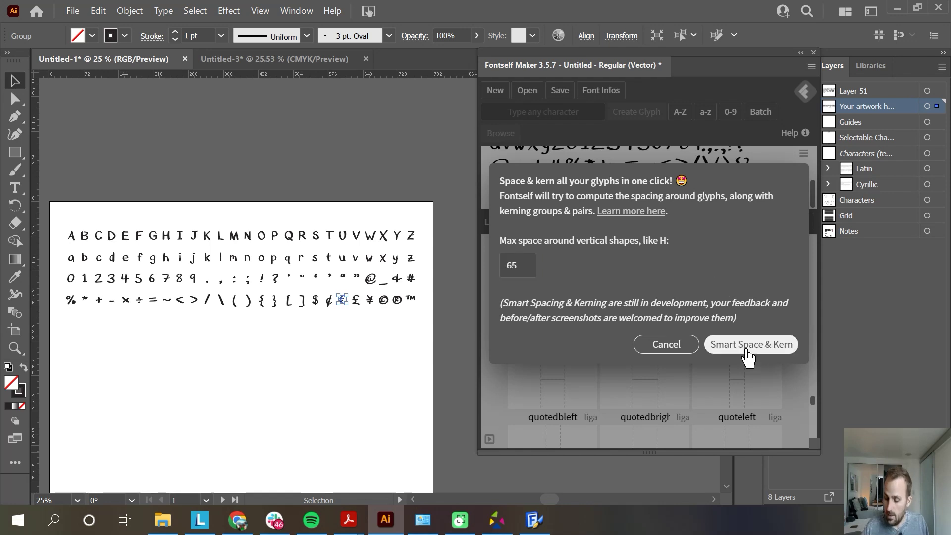
left_click(747, 346)
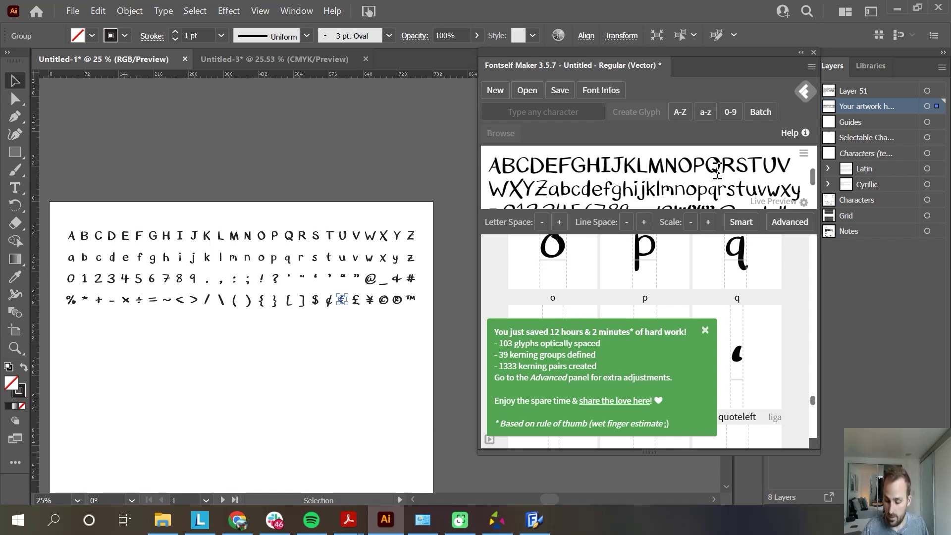
scroll(716, 171, "down", 3)
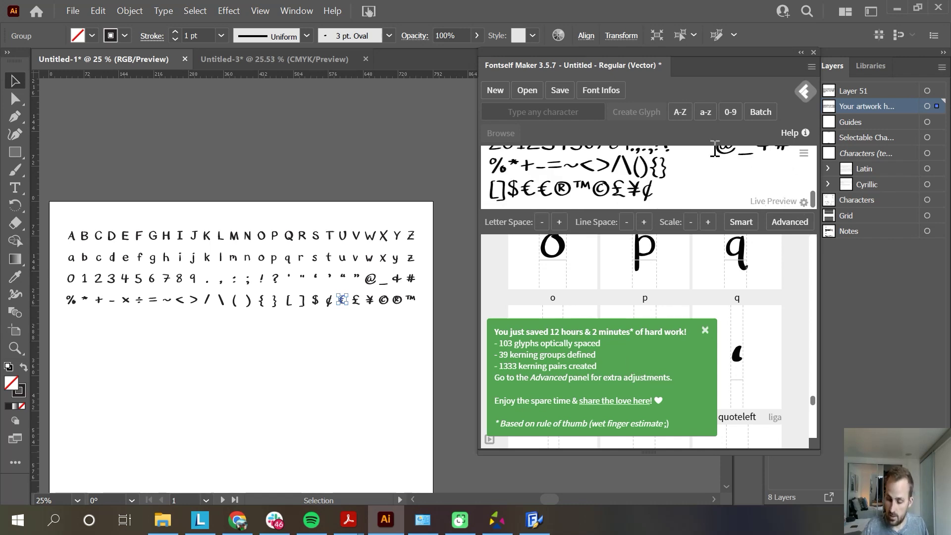
scroll(717, 153, "up", 4)
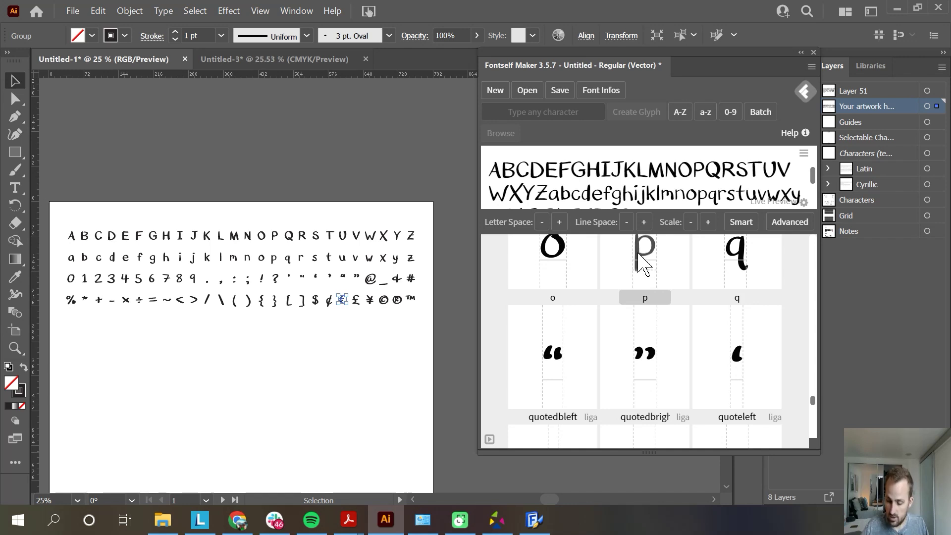
Step: Shift the lowercase p glyph down relative to the baseline and move it back up in line with the o
scroll(645, 286, "up", 2)
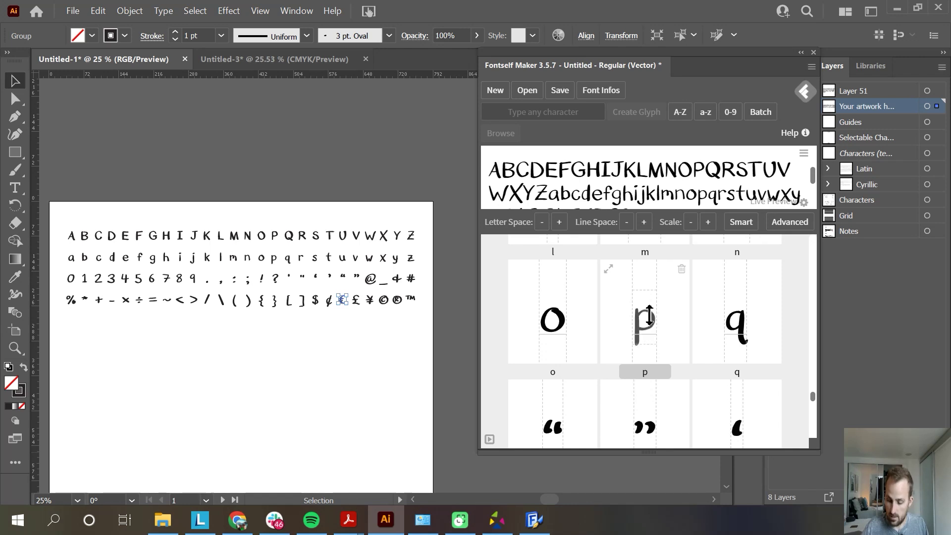
left_click_drag(651, 312, 652, 326)
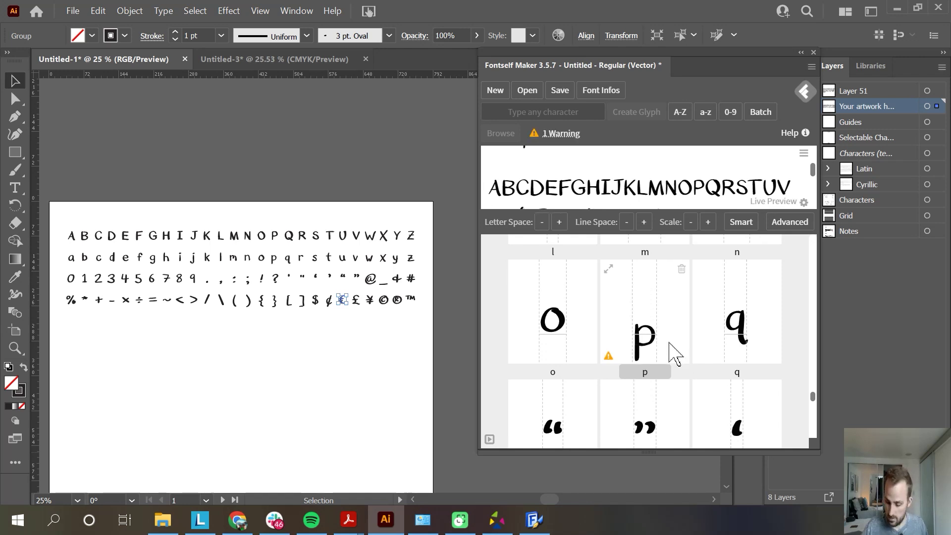
left_click_drag(643, 327, 647, 311)
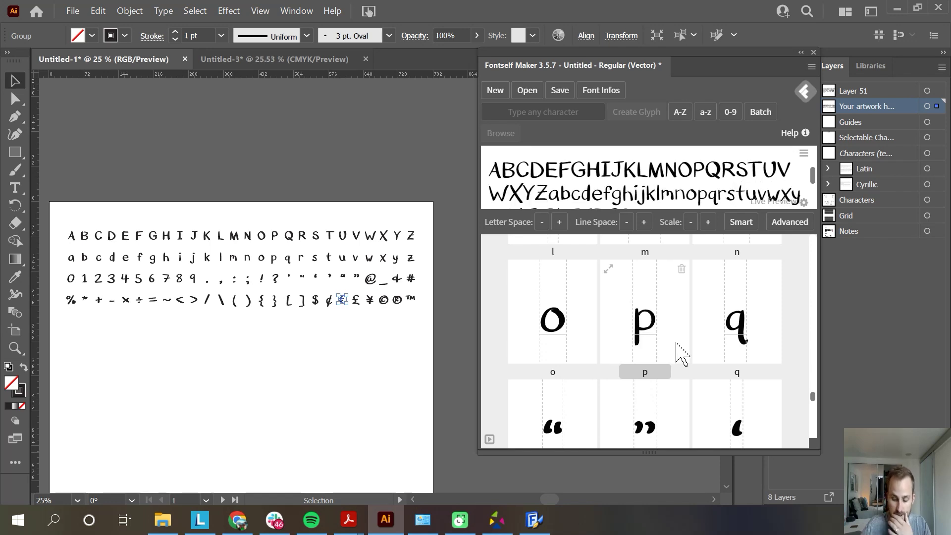
Step: Run Smart Space & Kern once more on all glyphs, keeping the max space at 65
left_click(733, 227)
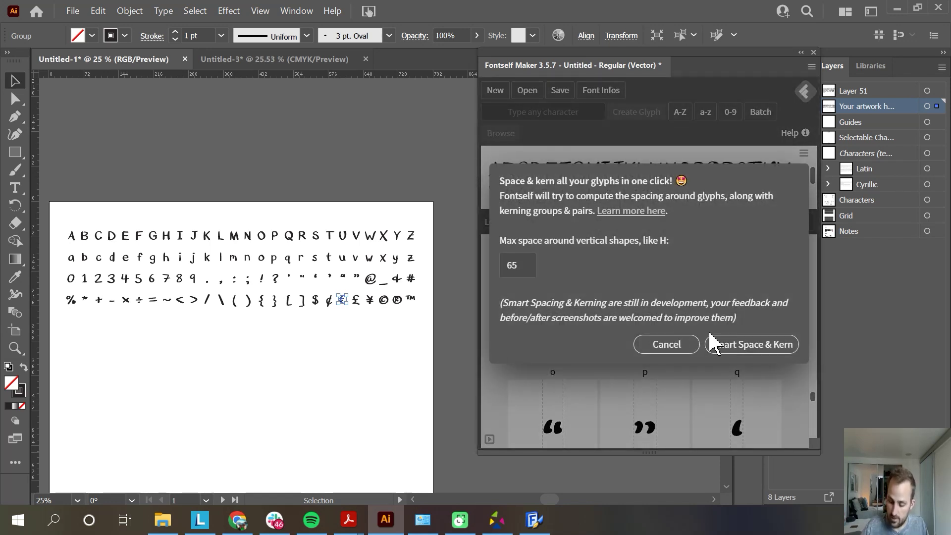
left_click(737, 331)
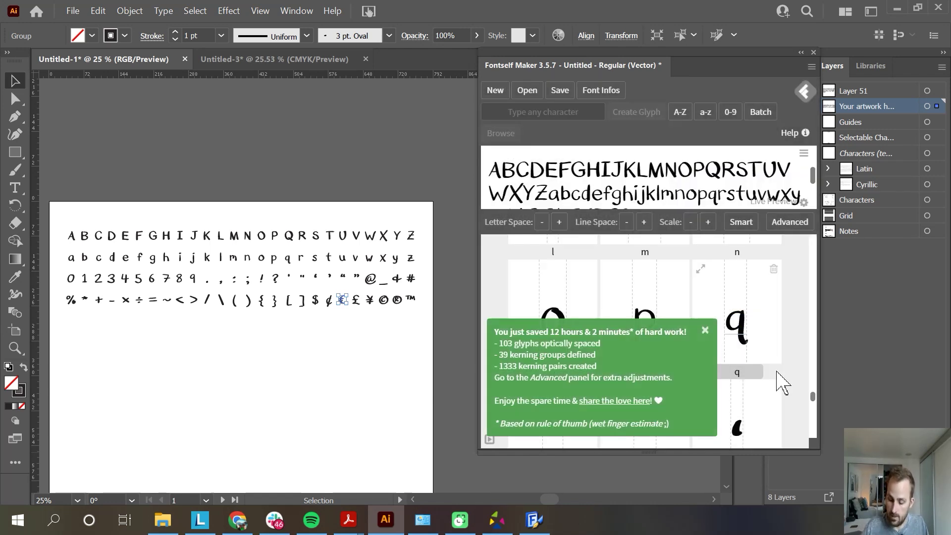
Step: Name the font Bpp Regular and save it as an OTF file in the Downloads folder
left_click(704, 330)
scroll(737, 171, "down", 2)
scroll(737, 171, "up", 4)
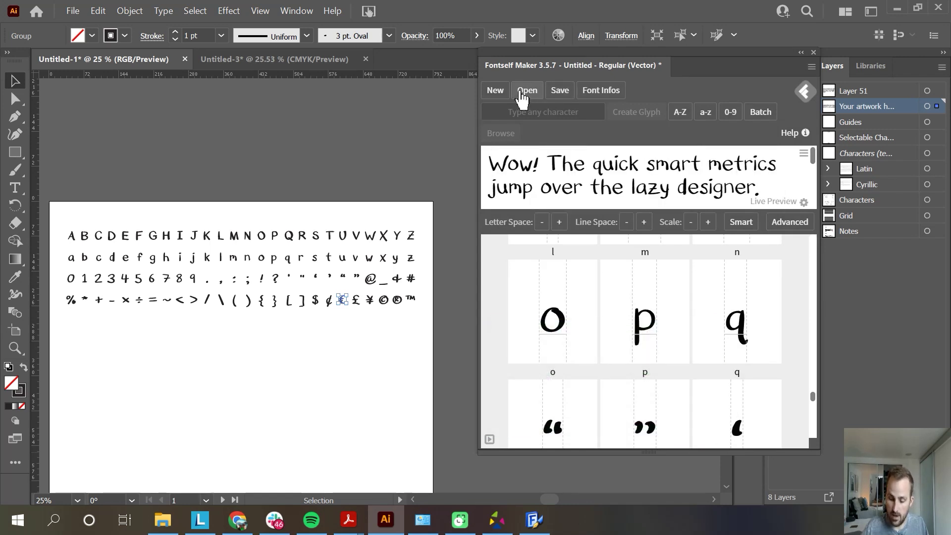
left_click(558, 92)
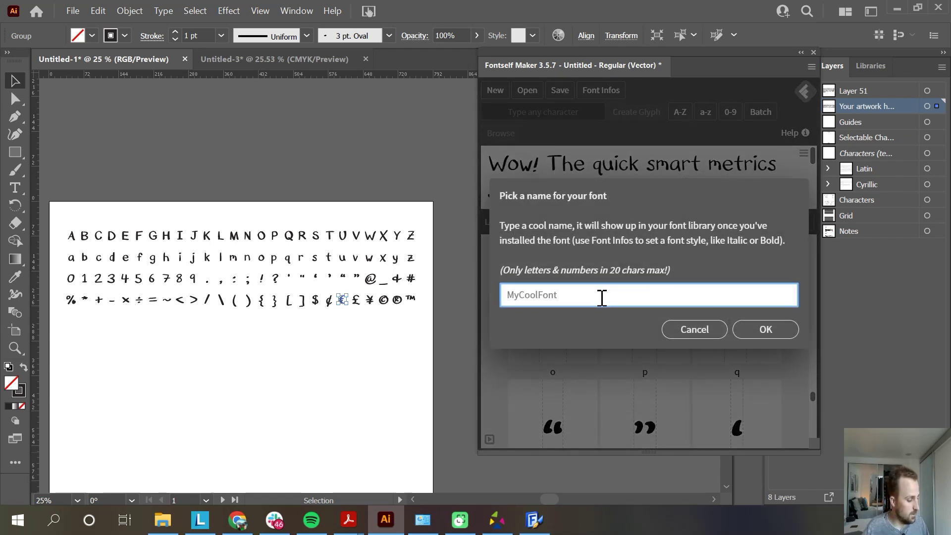
type("Bpp")
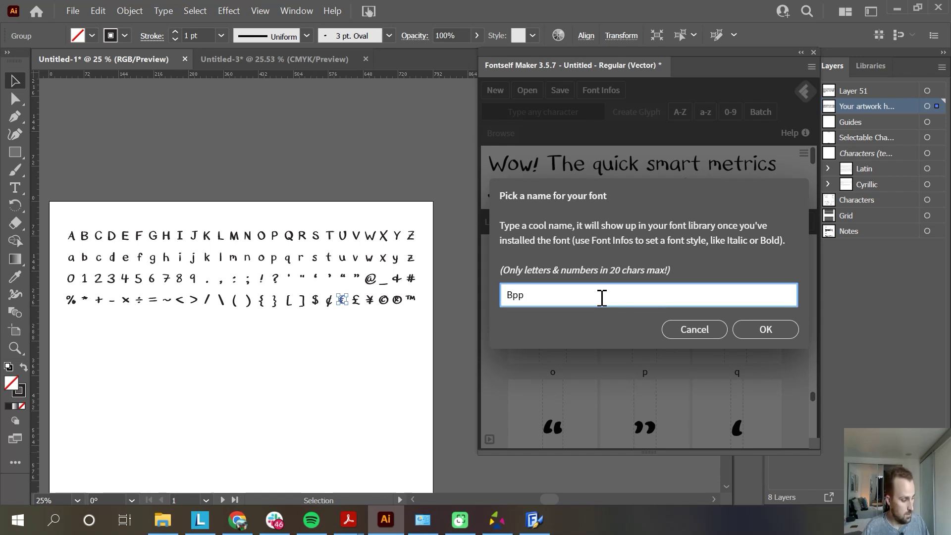
type(" Regular")
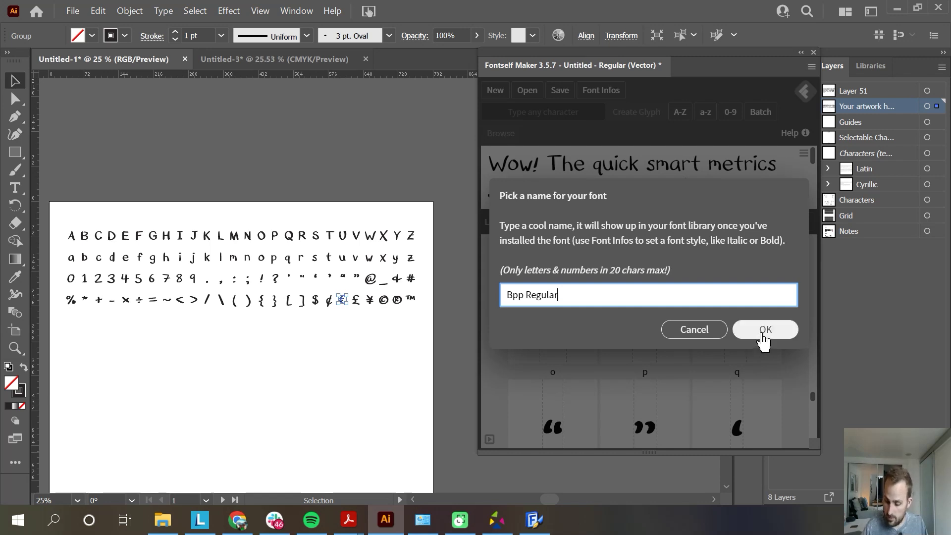
left_click(764, 331)
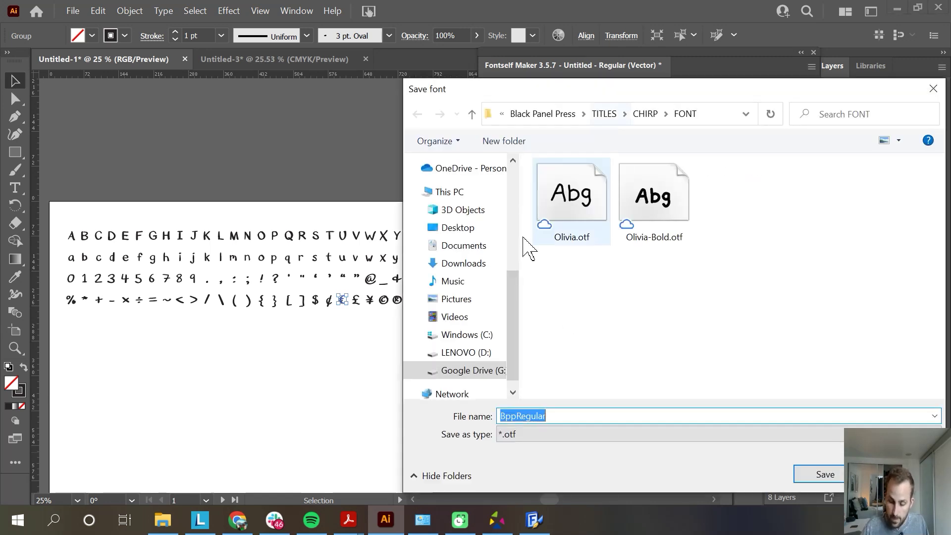
left_click(465, 264)
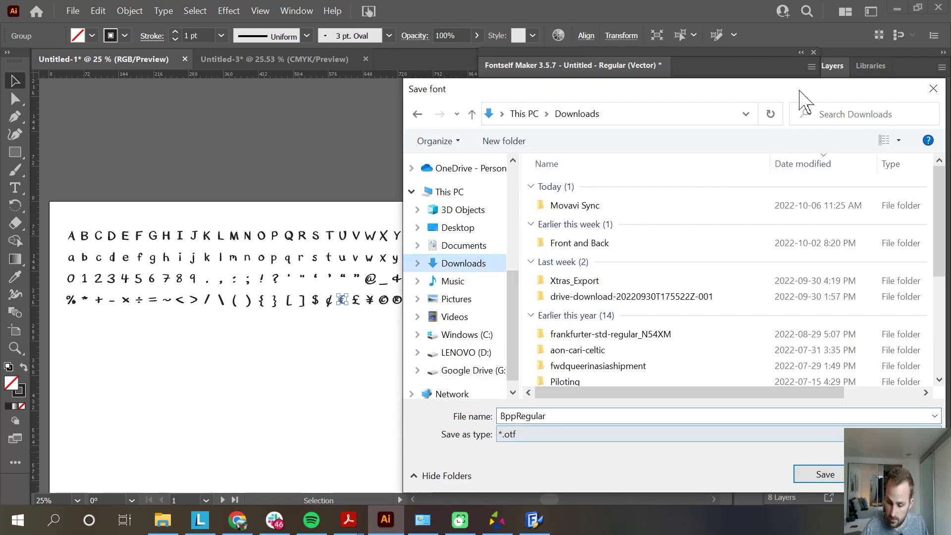
left_click_drag(744, 93, 560, 65)
left_click(643, 444)
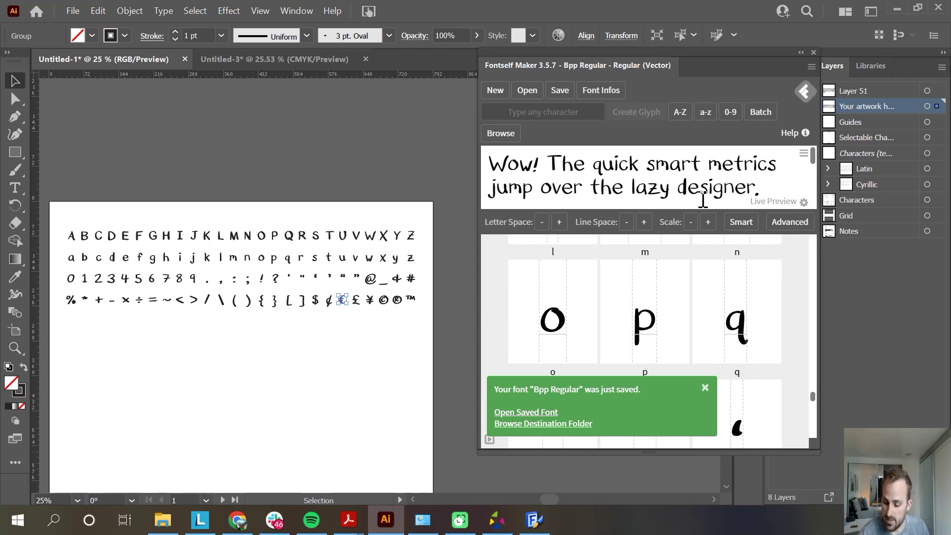
Step: Review the sample sentence and the character rows in the saved font's live preview
left_click_drag(757, 190, 487, 163)
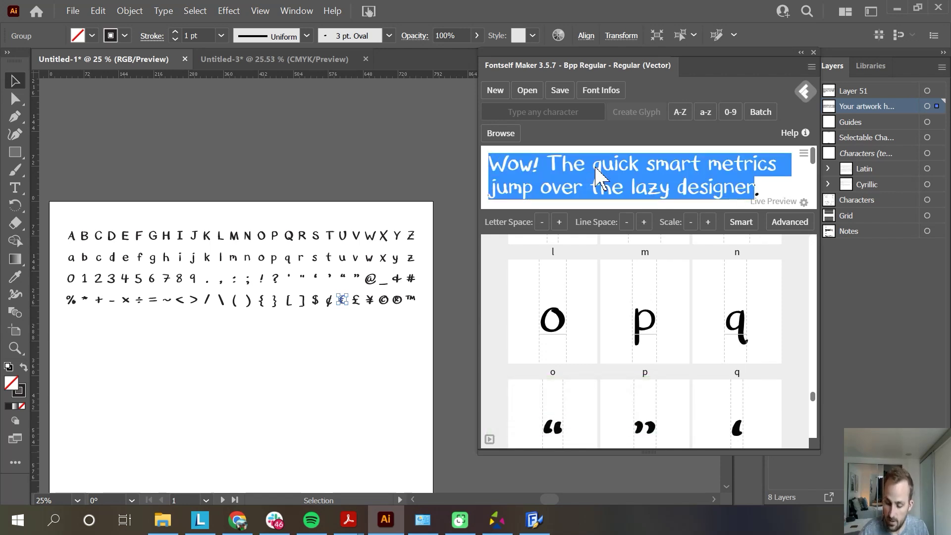
left_click(594, 166)
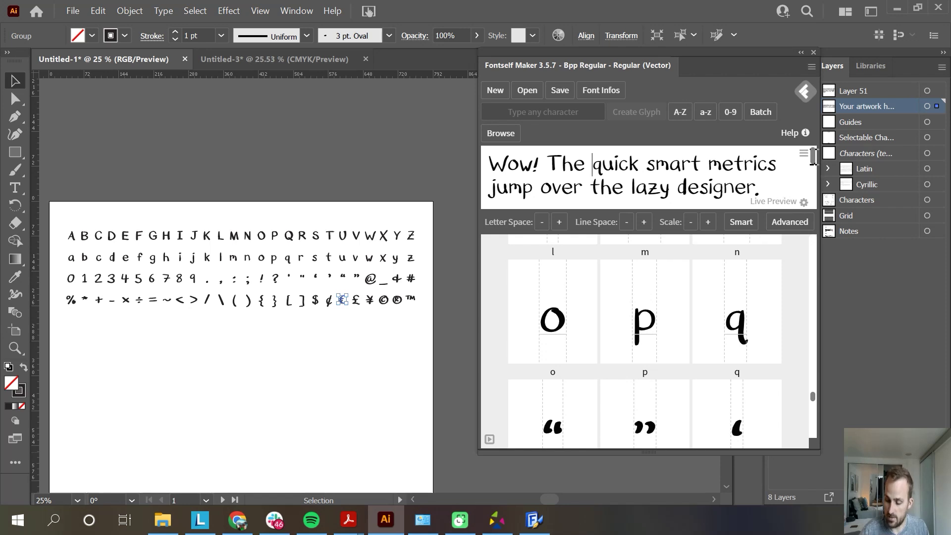
scroll(741, 174, "down", 3)
scroll(741, 174, "up", 2)
scroll(741, 174, "up", 2)
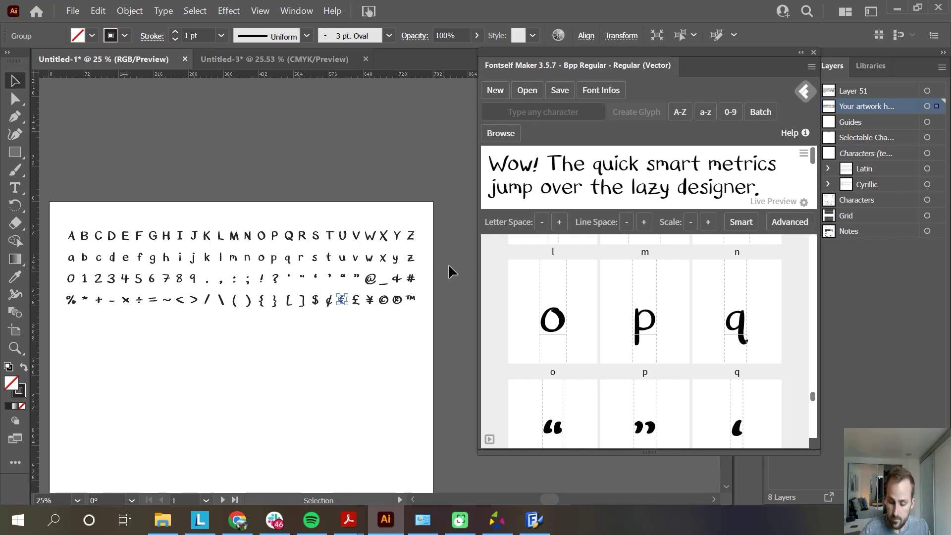
Step: Try a 0.25 pt stroke weight on all the artwork glyphs, and undo the change
left_click_drag(437, 328, 57, 201)
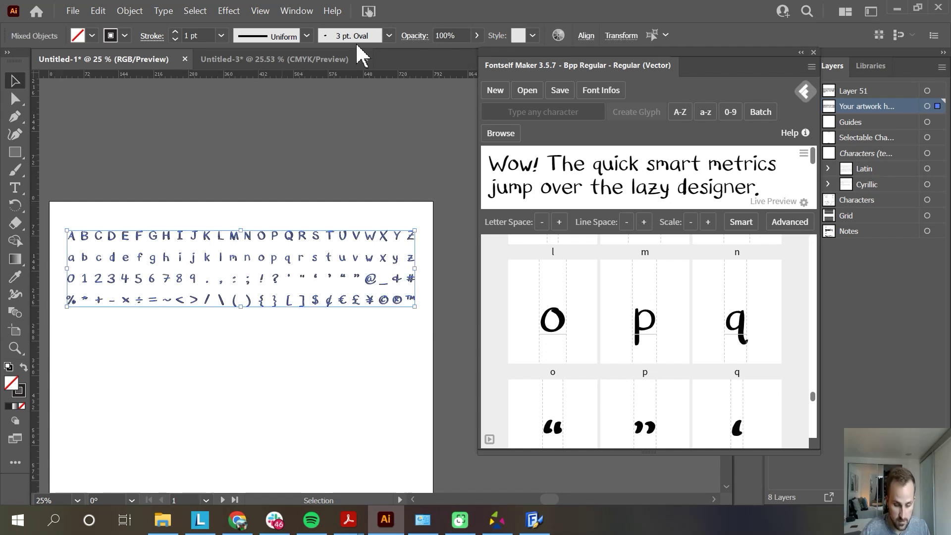
left_click(221, 35)
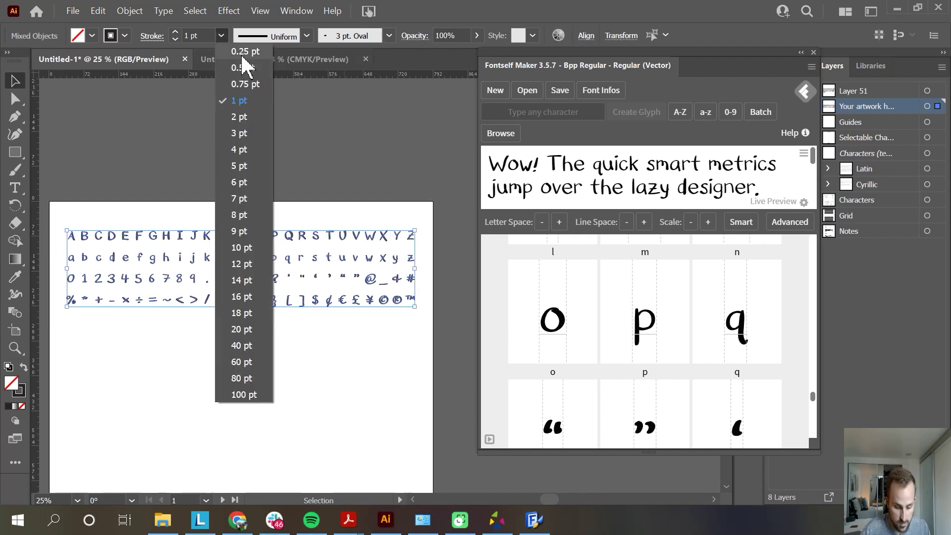
left_click(242, 52)
left_click(331, 373)
key("a")
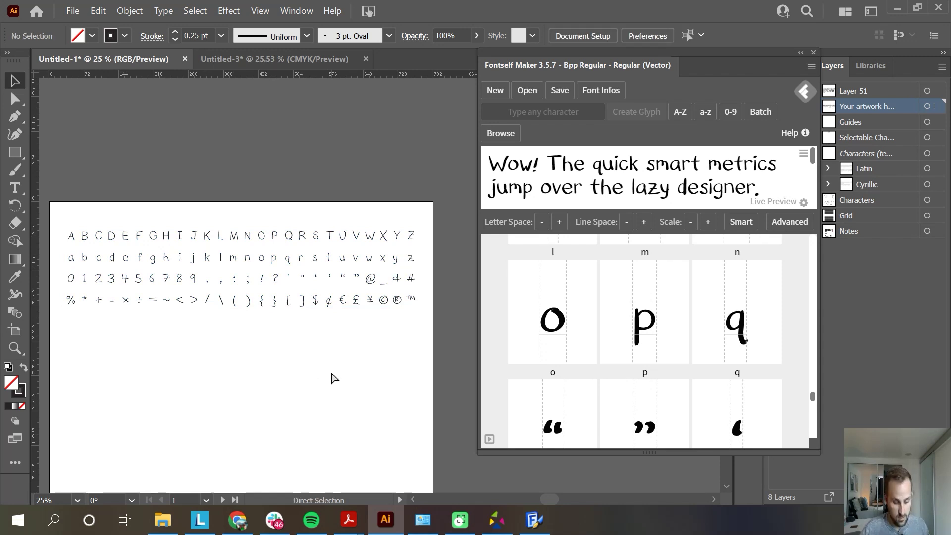
key("ctrl+a")
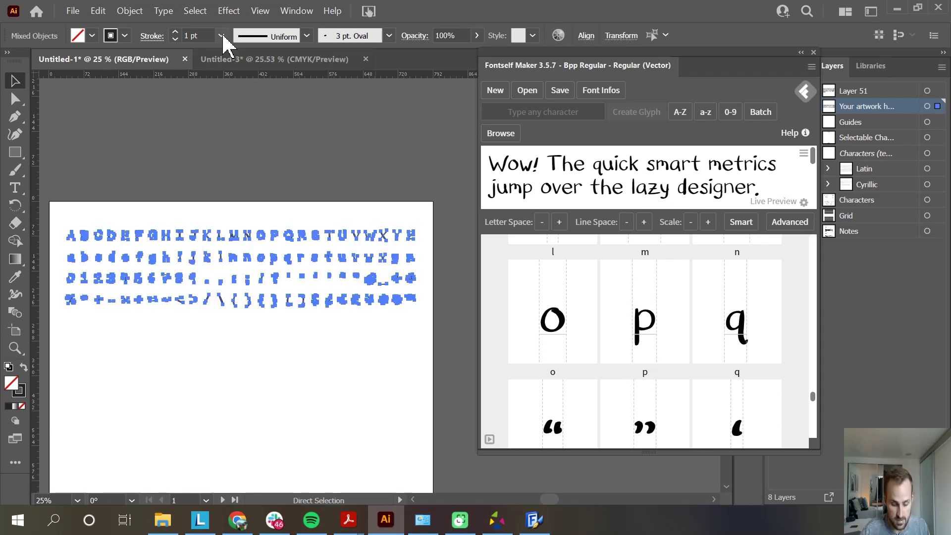
key("v")
left_click(429, 313)
key("a")
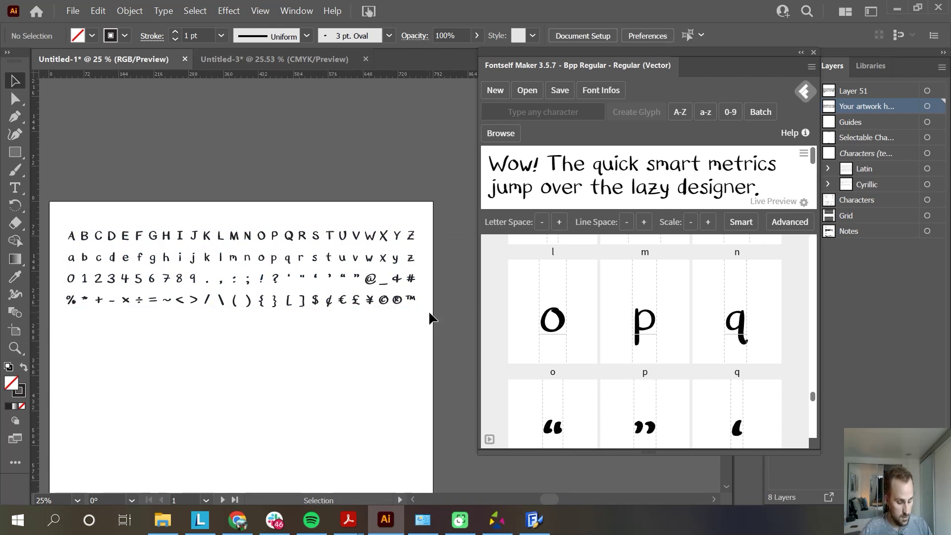
Step: Collapse the Fontself Maker panel and look over the full rows of glyphs on the artboard
key("ctrl+plus")
key("ctrl+plus")
key("ctrl+plus")
scroll(408, 280, "left", 2)
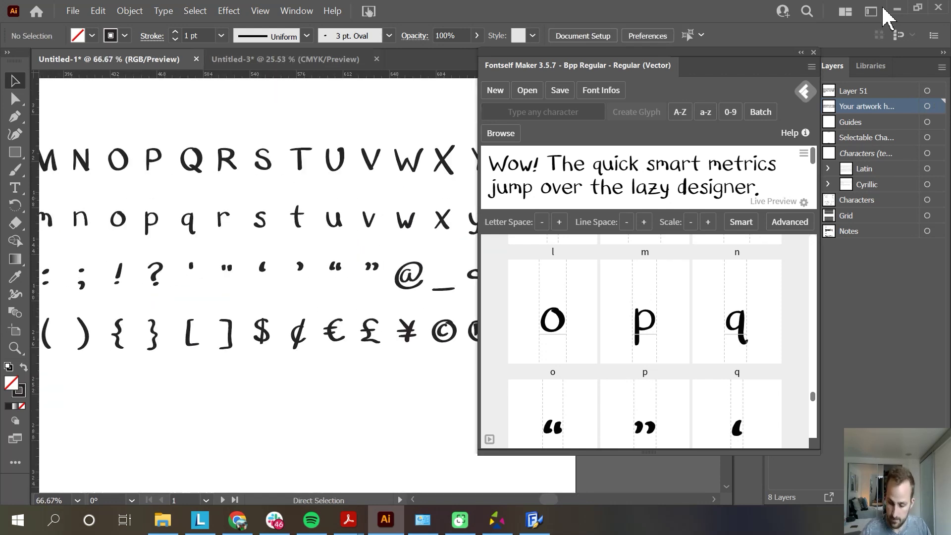
left_click(800, 53)
scroll(415, 244, "left", 20)
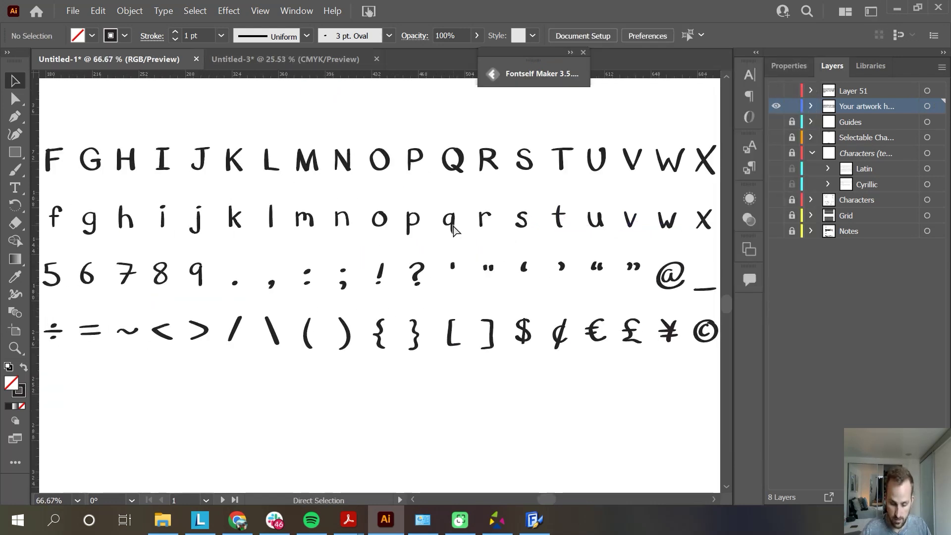
scroll(455, 232, "down", 2)
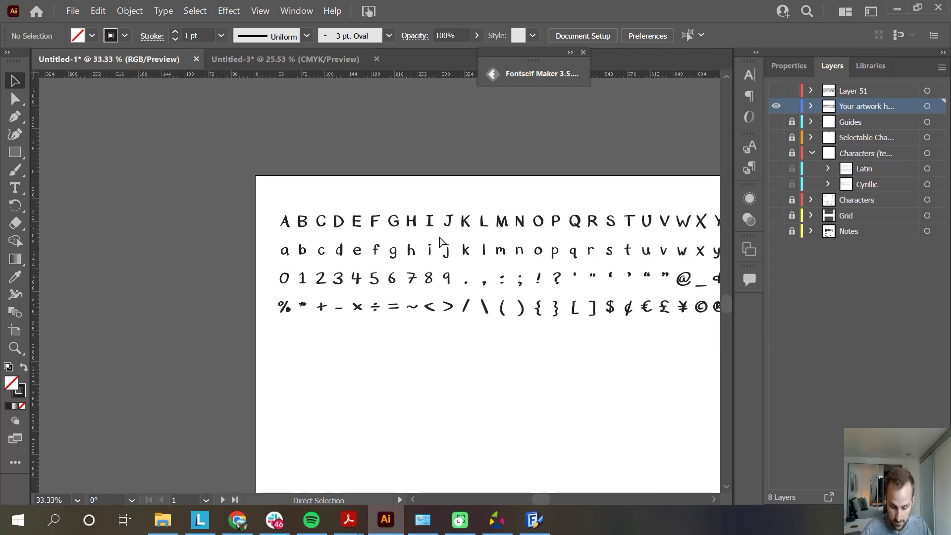
Step: Set the stroke weight of all the glyphs on the artboard to 3 pt
left_click_drag(244, 386, 669, 231)
left_click(220, 35)
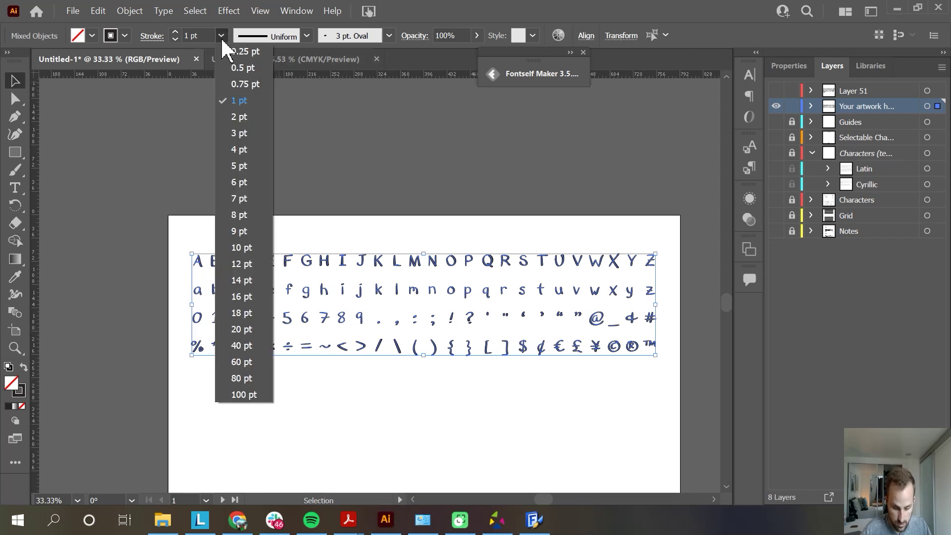
left_click(247, 134)
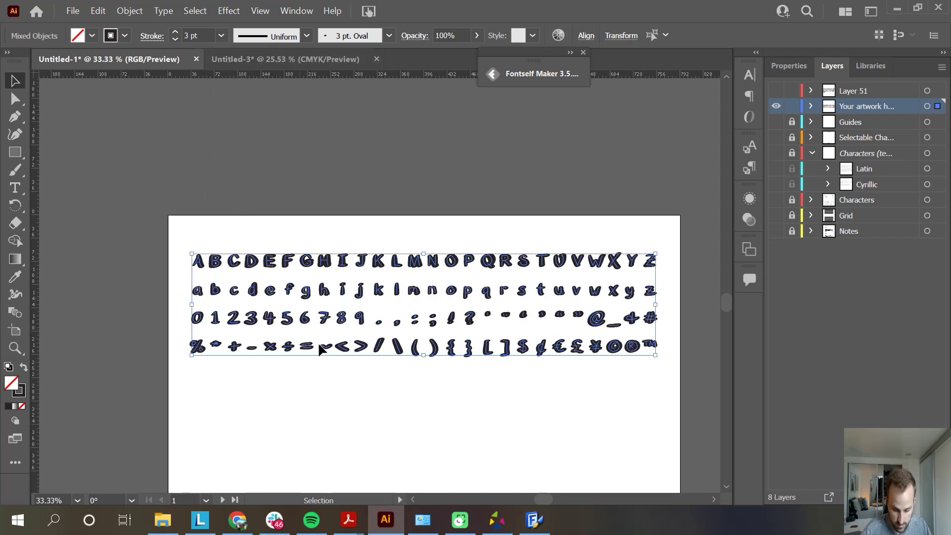
left_click(402, 436)
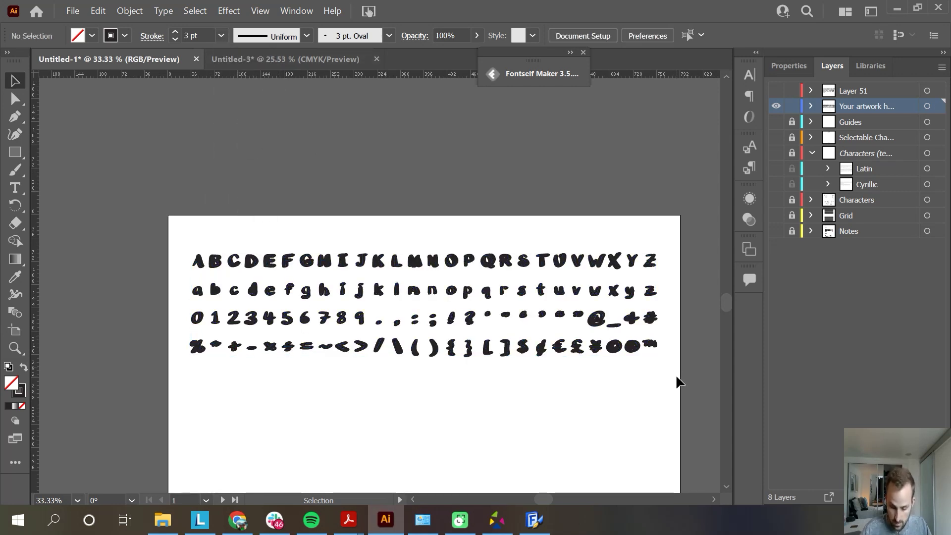
Step: Set the stroke weight of the whole glyph set to 2 pt for a bold version
key("ctrl+a")
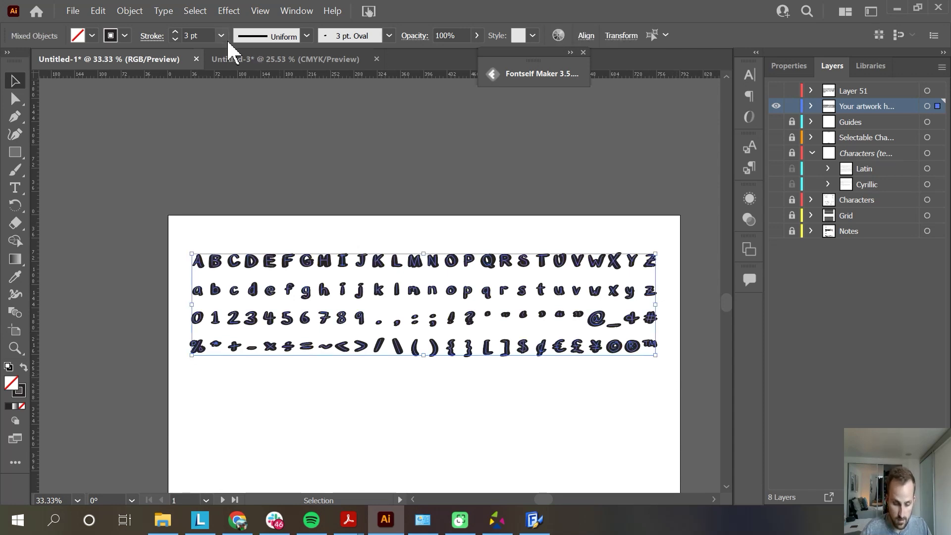
left_click(221, 35)
left_click(233, 119)
left_click(578, 426)
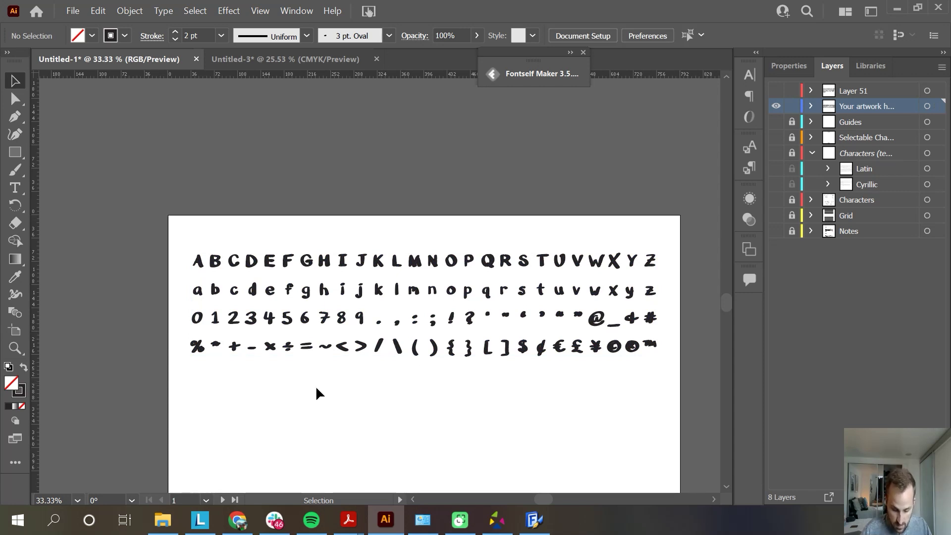
Step: Examine the thickened letters up close, including the gap between the lowercase i and its dot
key("ctrl+plus")
key("ctrl+plus")
key("ctrl+plus")
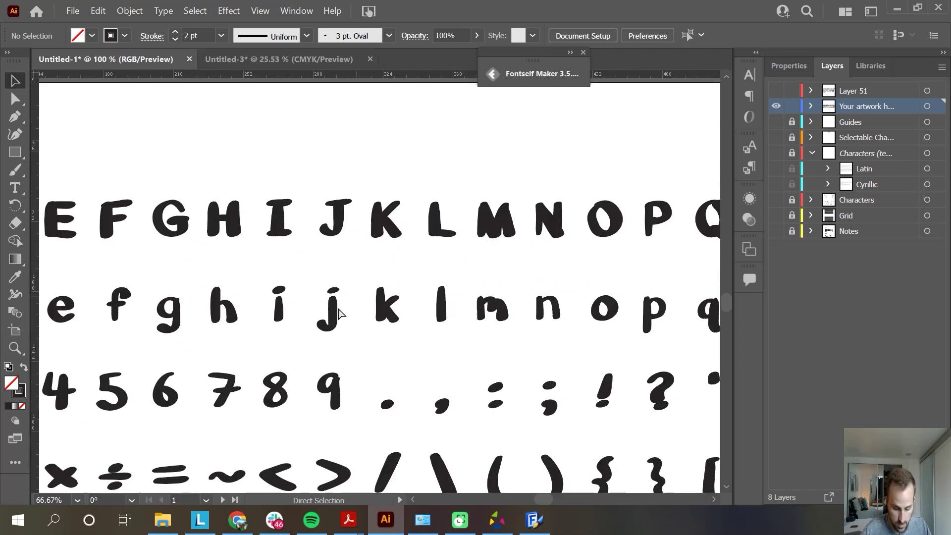
key("ctrl+plus")
left_click(232, 303)
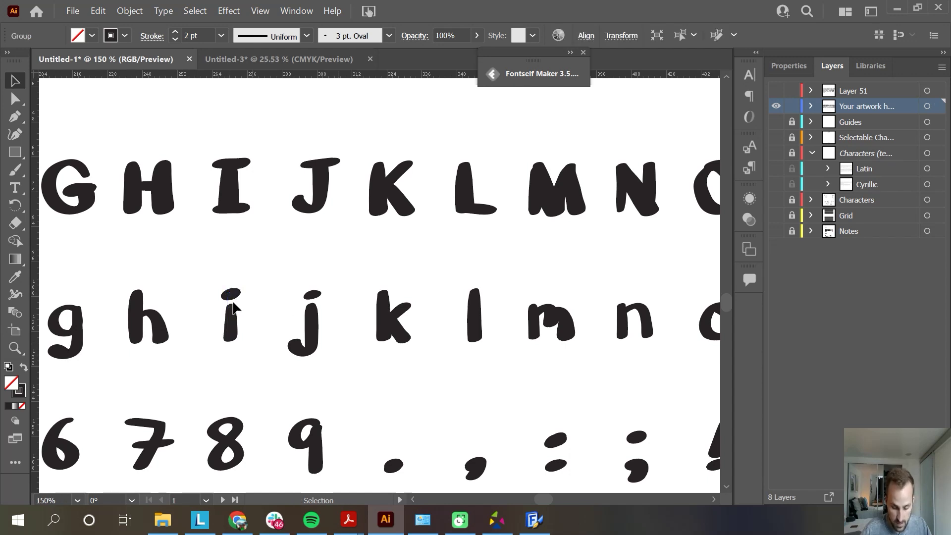
left_click(258, 337)
key("ctrl+minus")
key("ctrl+minus")
key("ctrl+minus")
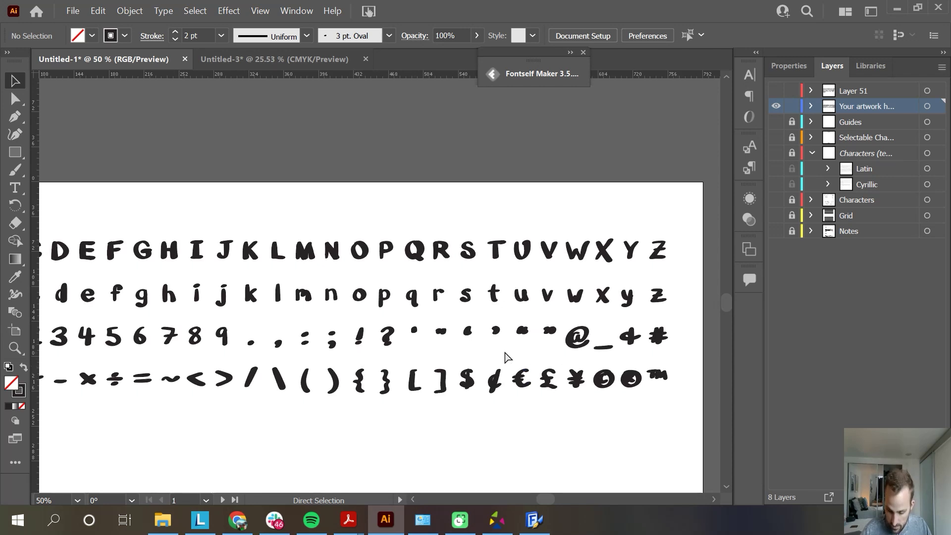
Step: Reduce the stroke weight of all the straight and curly quotation marks to 1.5 pt
left_click_drag(557, 355, 406, 319)
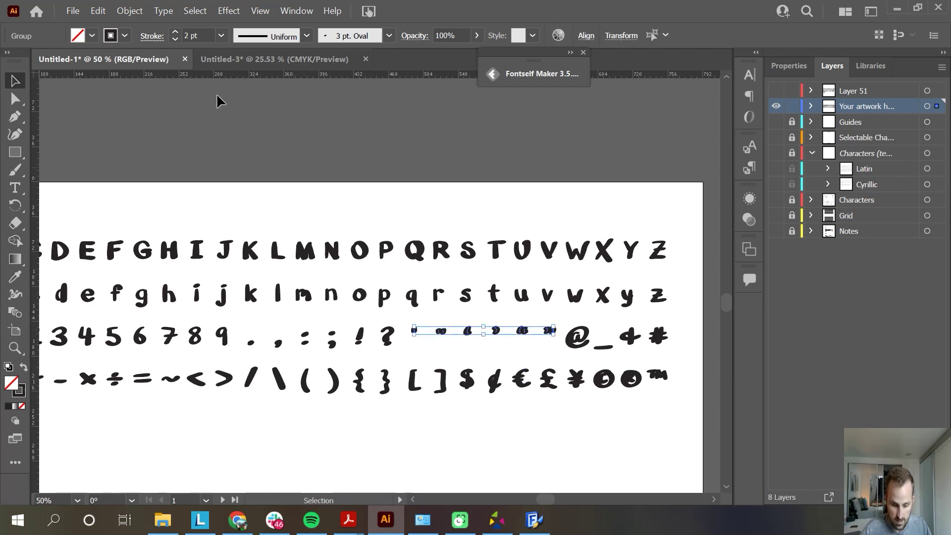
left_click(194, 36)
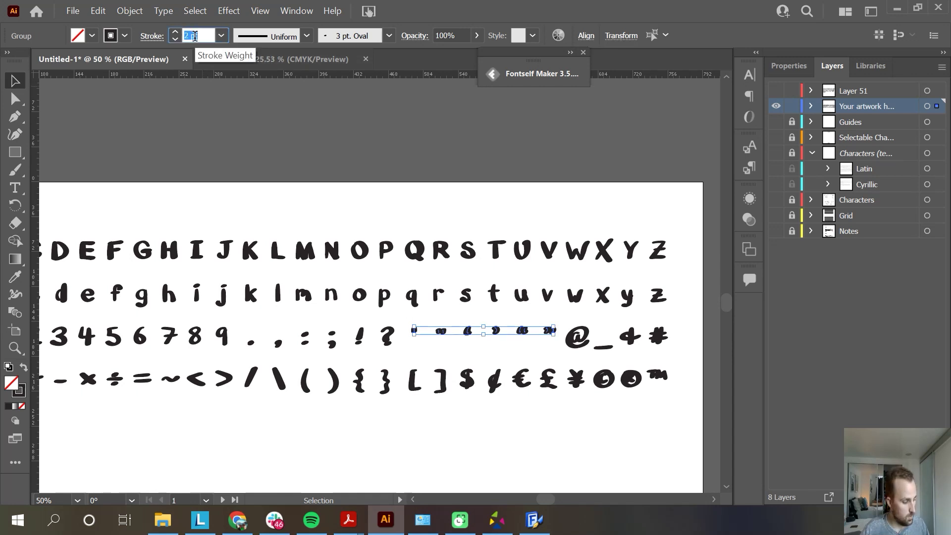
type("1.5")
key("Return")
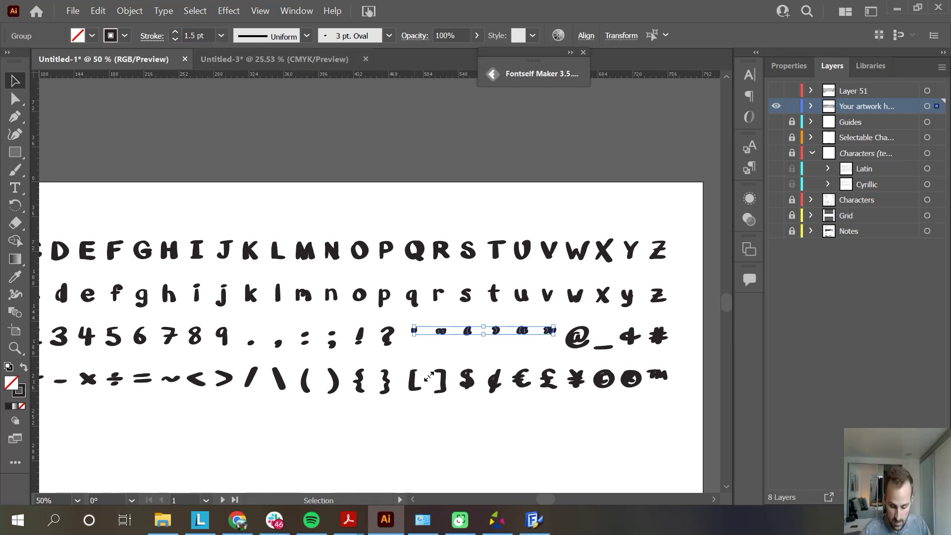
left_click(517, 456)
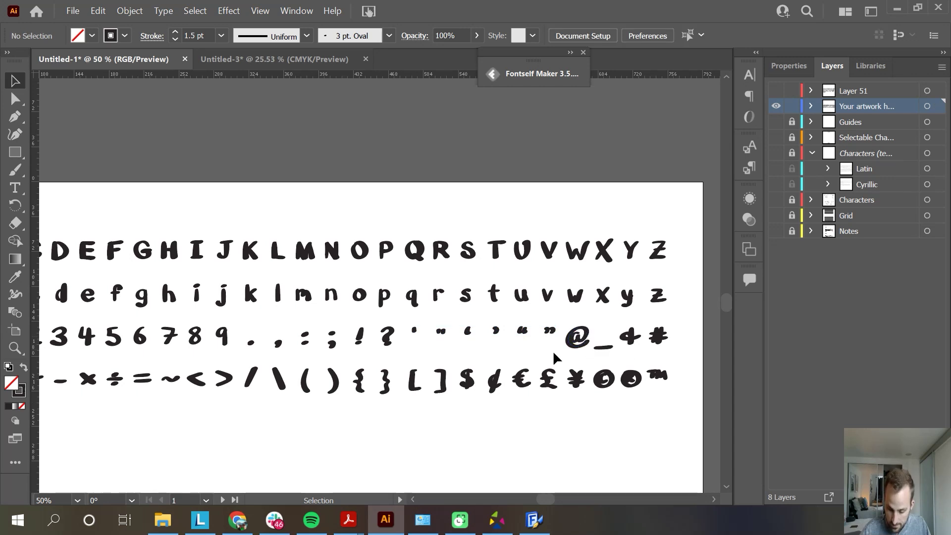
Step: Set the stroke weight of the @ glyph to 1.5 pt
left_click(580, 335)
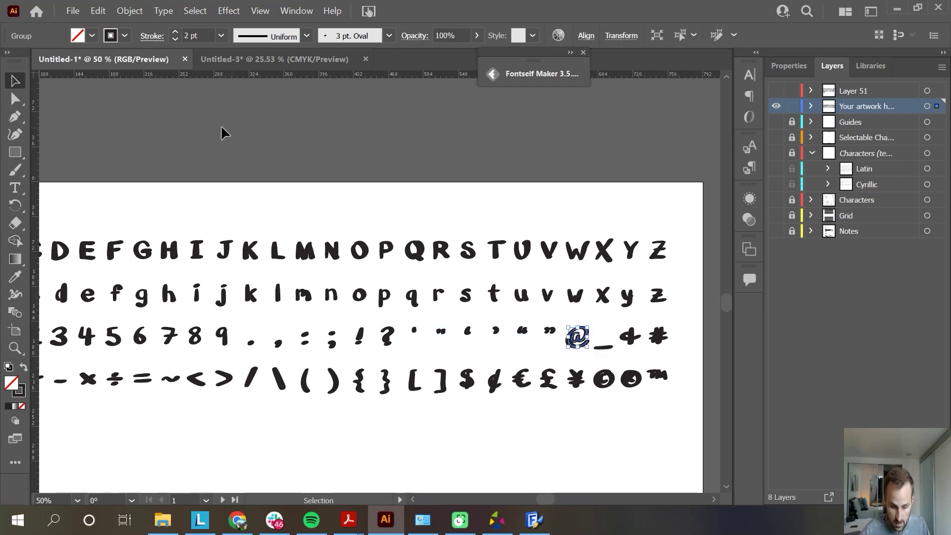
left_click(199, 36)
type("1.5")
key("Return")
left_click(631, 465)
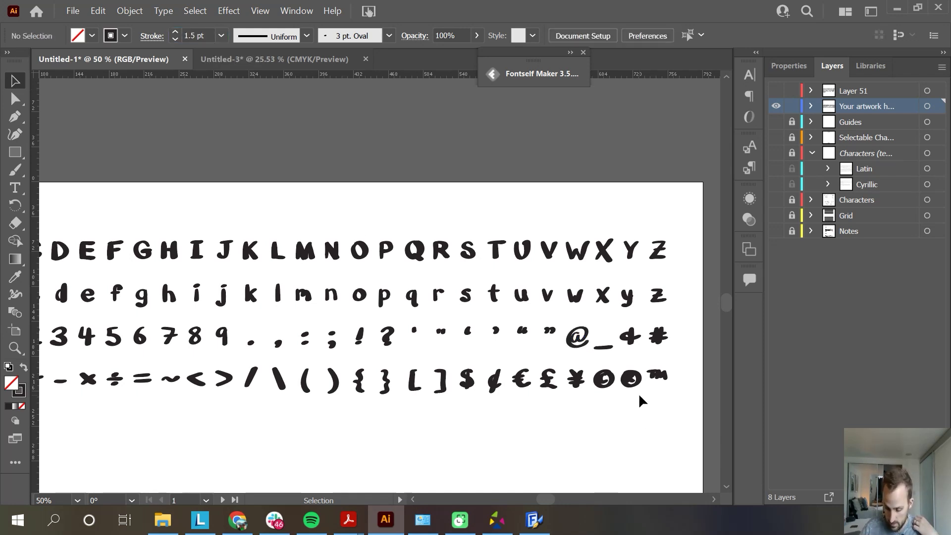
Step: Check the # glyph's stroke weight and look over the remaining bold glyphs
scroll(648, 379, "down", 1)
scroll(668, 343, "down", 1)
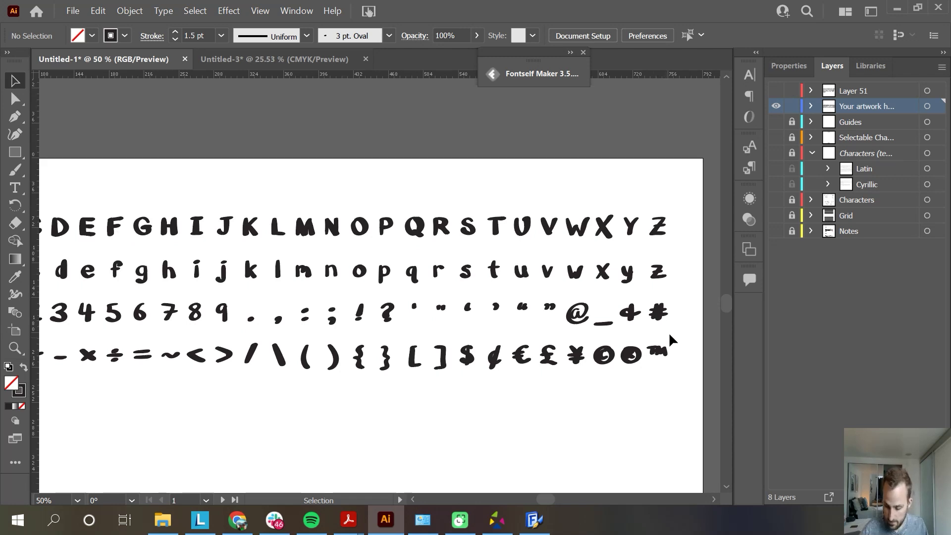
left_click(649, 305)
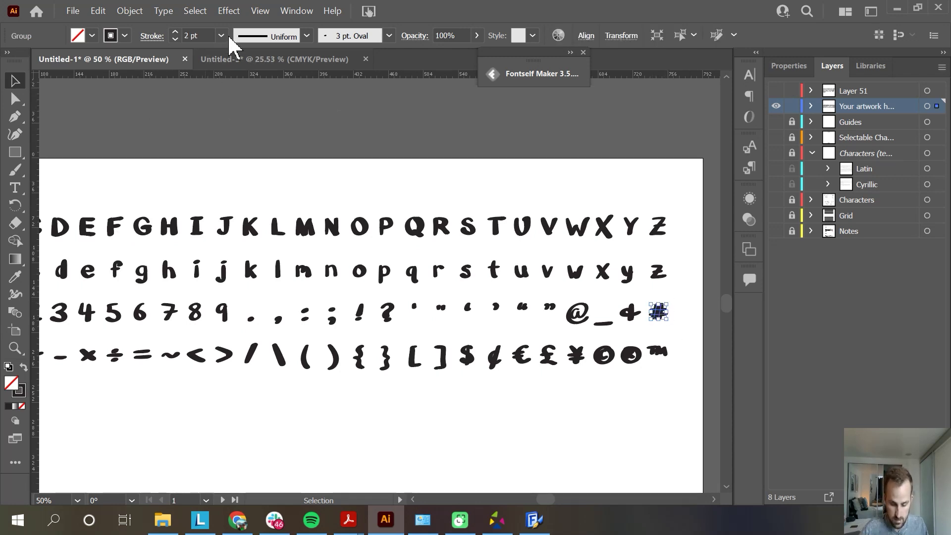
left_click(652, 404)
scroll(653, 404, "left", 4)
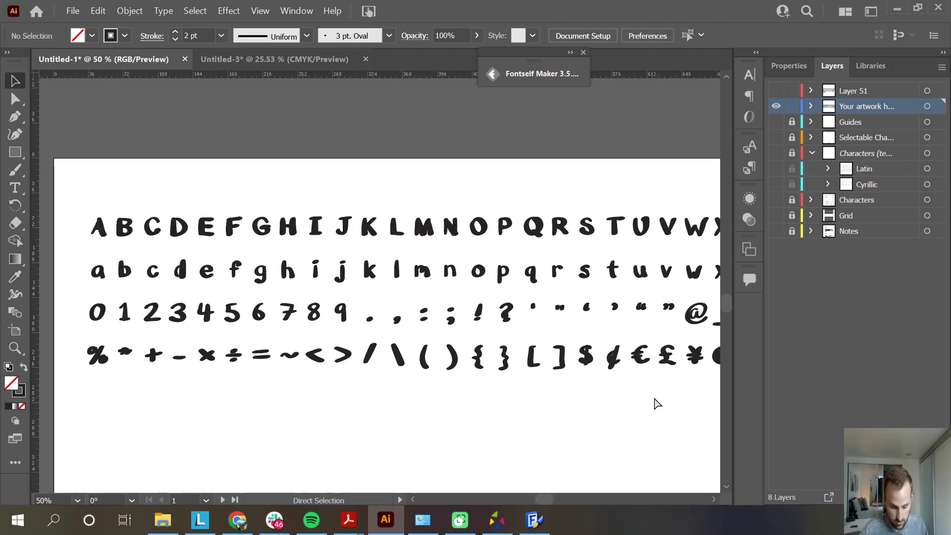
Step: Reduce the stroke weight of the whole bottom row of symbols, from % to ™, to 1.5 pt
scroll(653, 405, "right", 4)
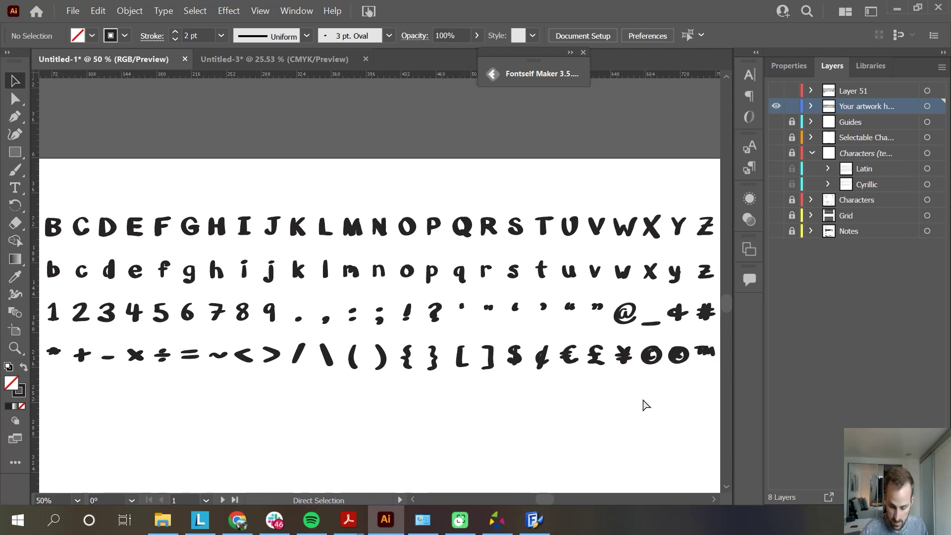
key("ctrl+minus")
scroll(346, 366, "left", 2)
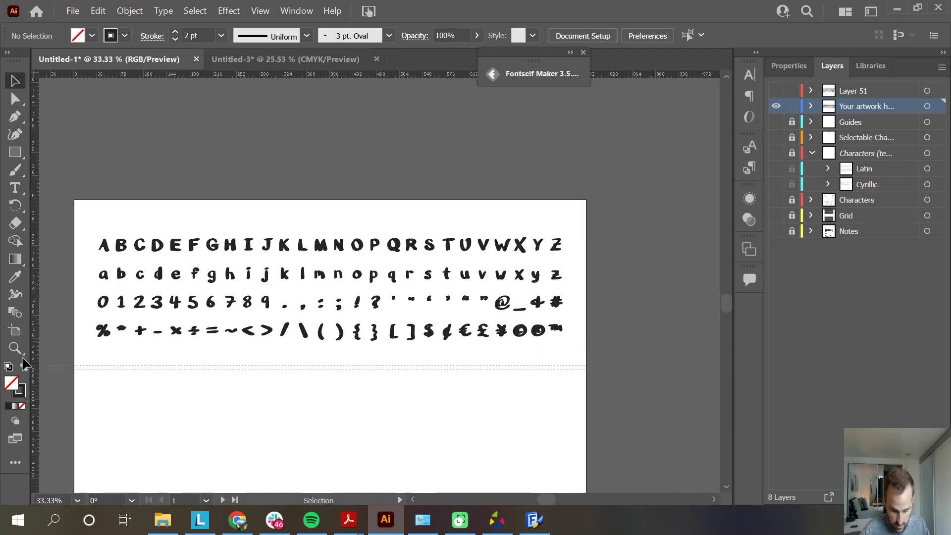
left_click(135, 330)
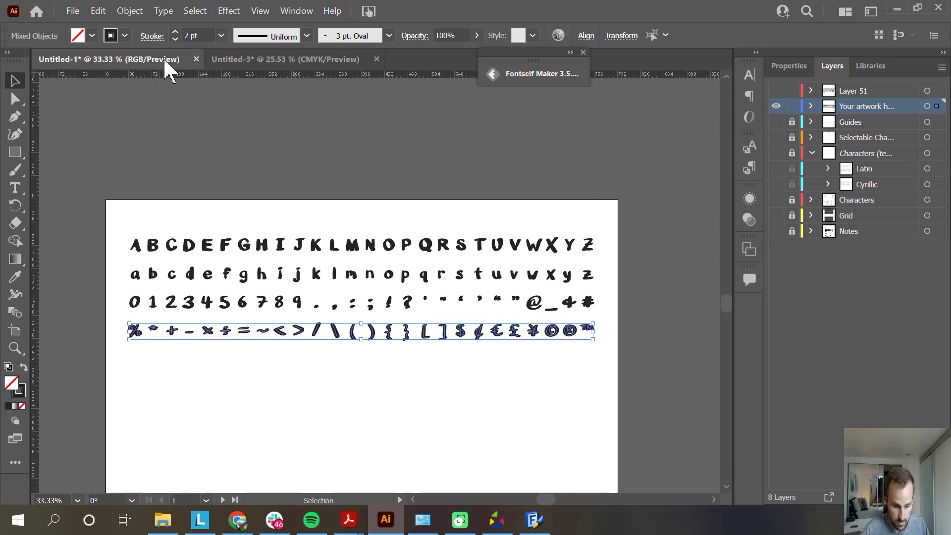
left_click(199, 35)
type("1")
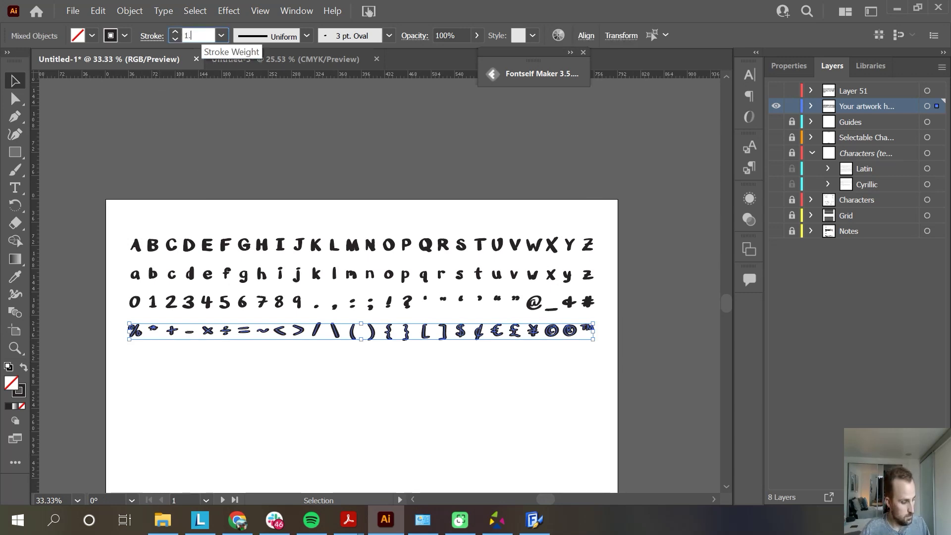
type(".5")
key("Return")
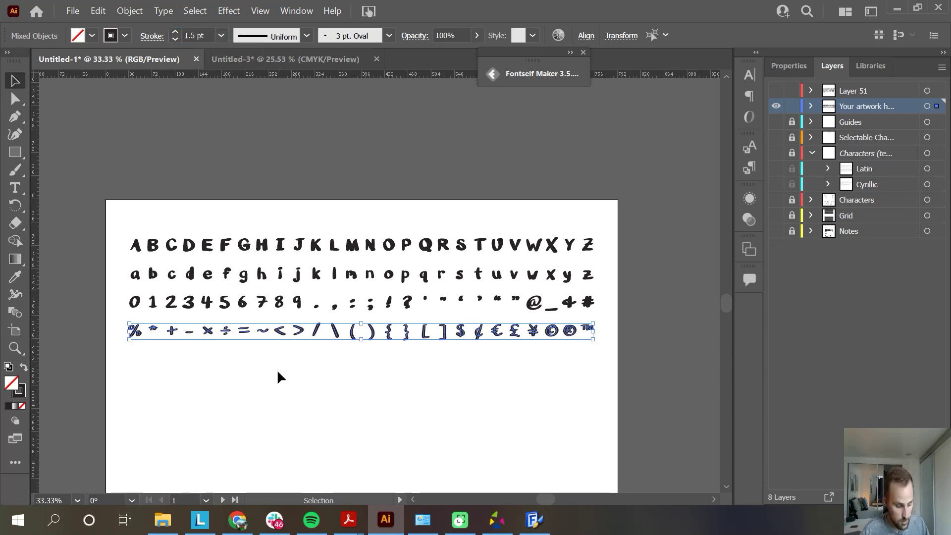
left_click(280, 377)
Step: Examine the bold letters against the lighter symbols and check the stroke weight of the uppercase I
key("ctrl+equal")
scroll(236, 233, "left", 8)
scroll(246, 259, "up", 3)
scroll(400, 309, "left", 1)
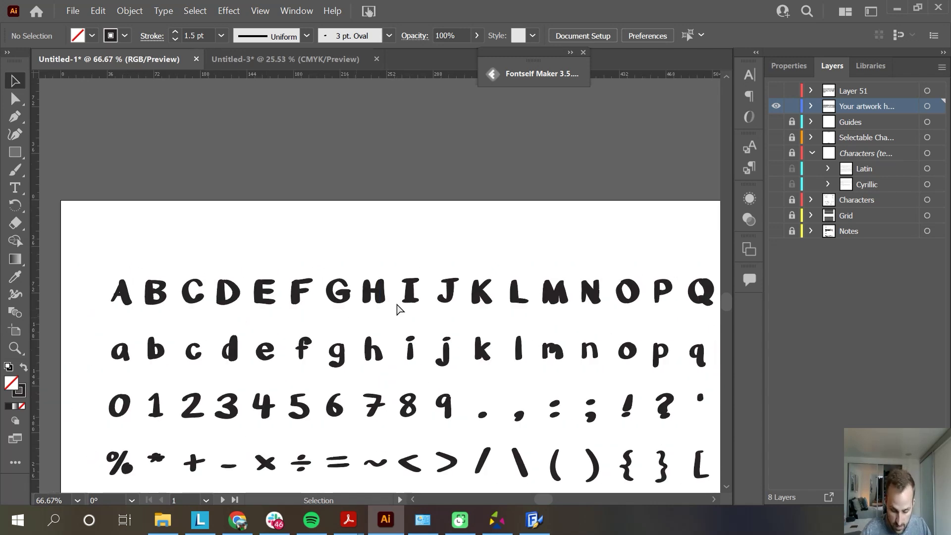
left_click(411, 297)
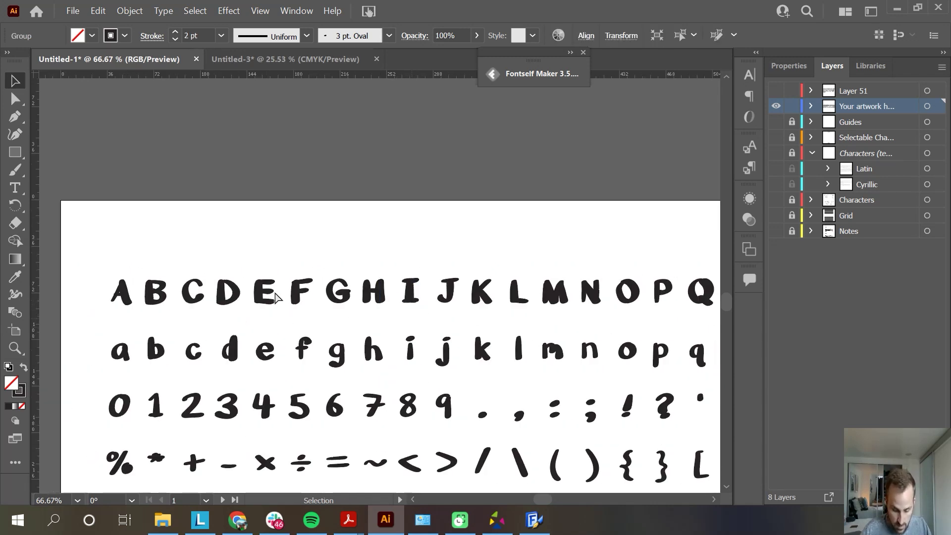
key("ctrl+shift+a")
key("ctrl+equal")
key("ctrl+equal")
scroll(262, 317, "left", 3)
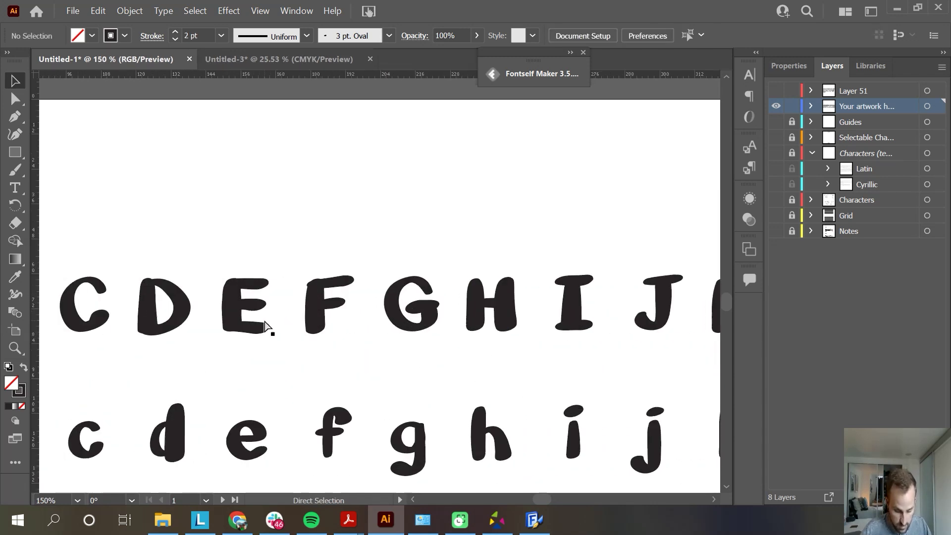
scroll(267, 327, "left", 2)
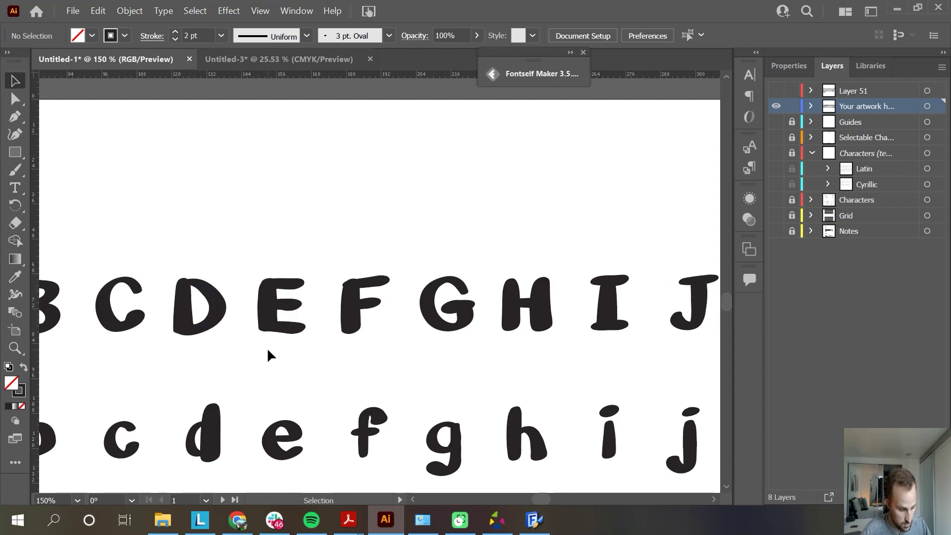
key("ctrl+minus")
key("ctrl+minus")
key("ctrl+minus")
key("ctrl+minus")
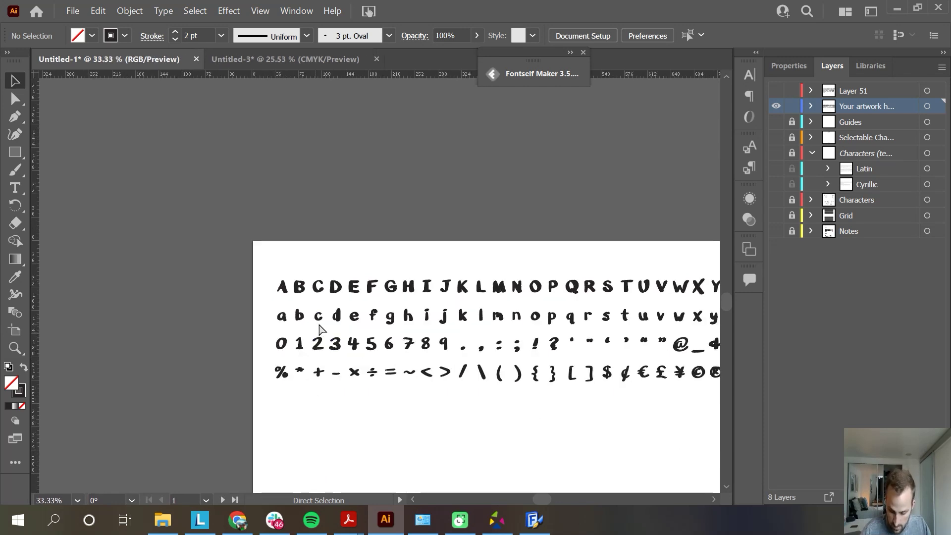
scroll(365, 340, "right", 1)
scroll(575, 407, "down", 1)
scroll(584, 401, "up", 1)
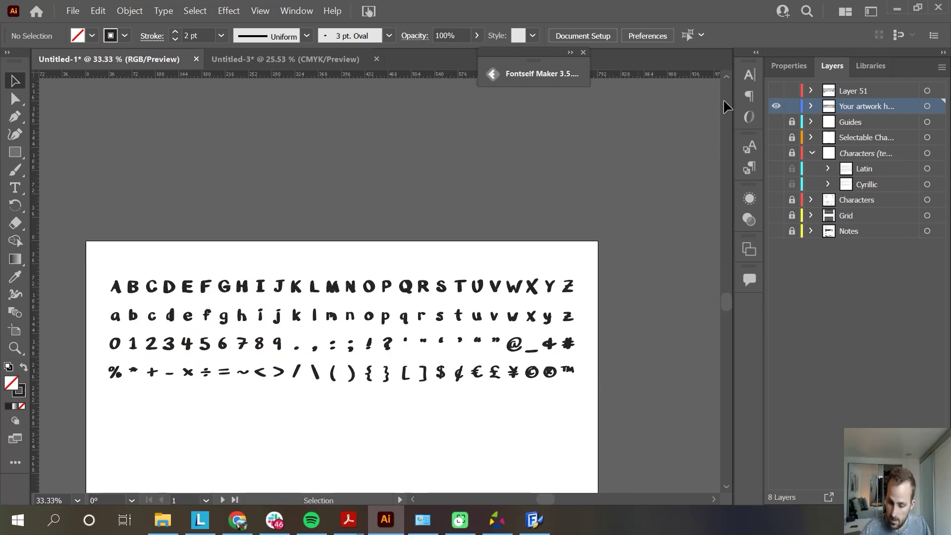
Step: Expand Fontself Maker and extend the existing Bpp Regular font family with a new Bold style
left_click(537, 79)
left_click_drag(333, 74, 777, 70)
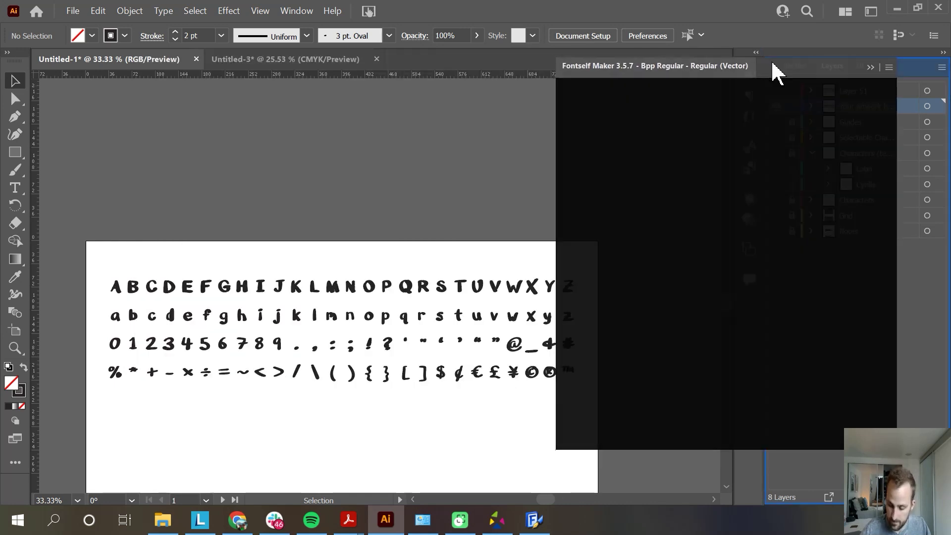
left_click(583, 99)
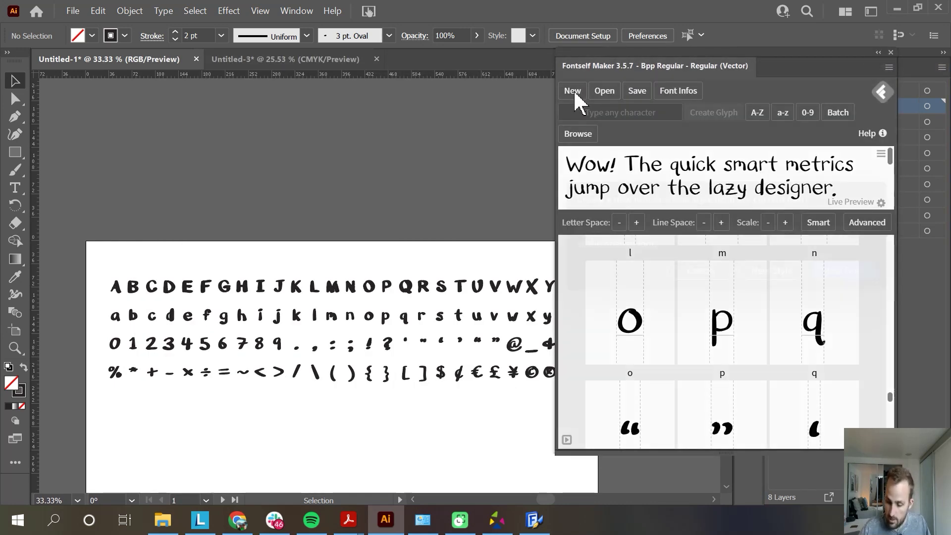
left_click(771, 303)
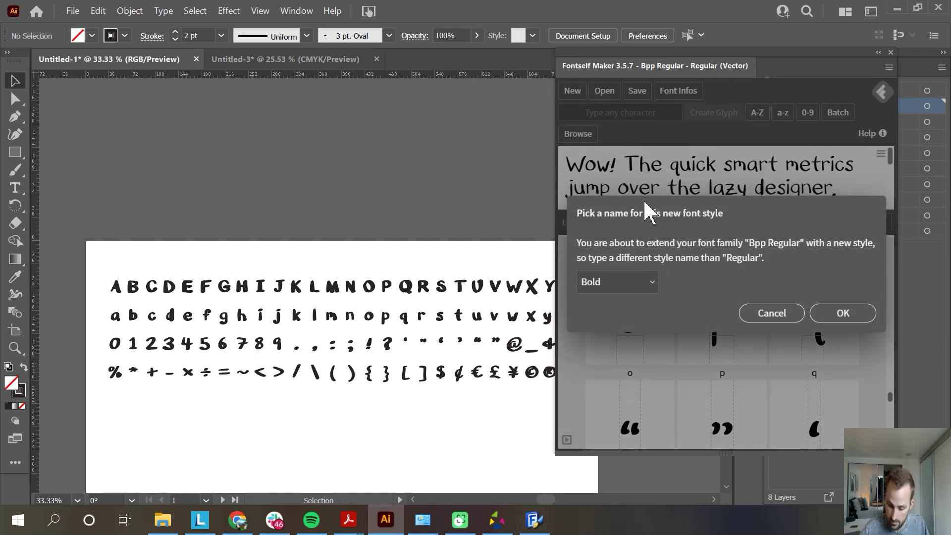
left_click(612, 282)
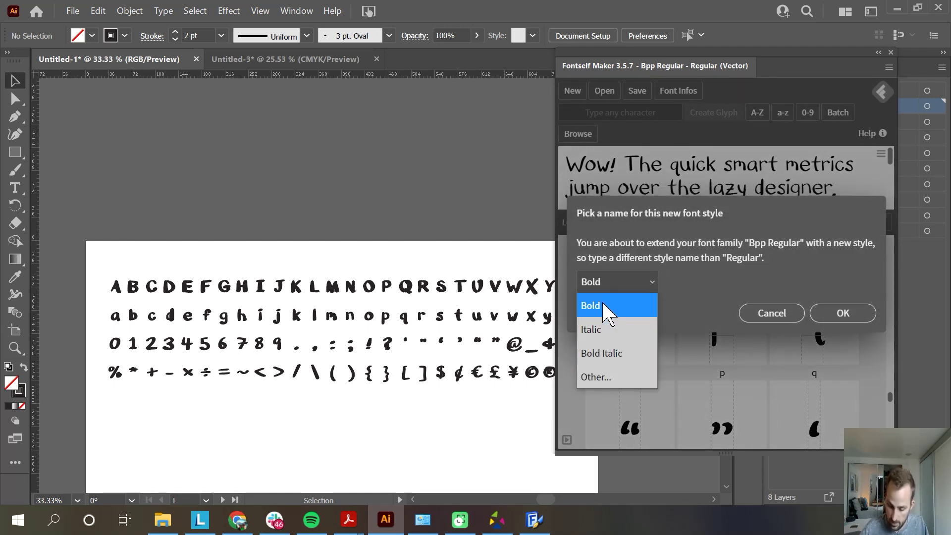
left_click(617, 377)
left_click(686, 285)
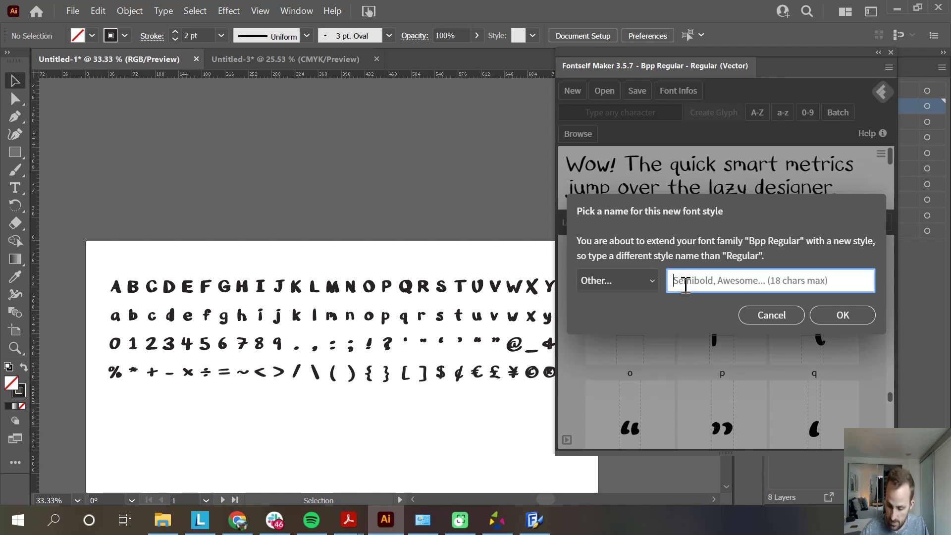
left_click(641, 289)
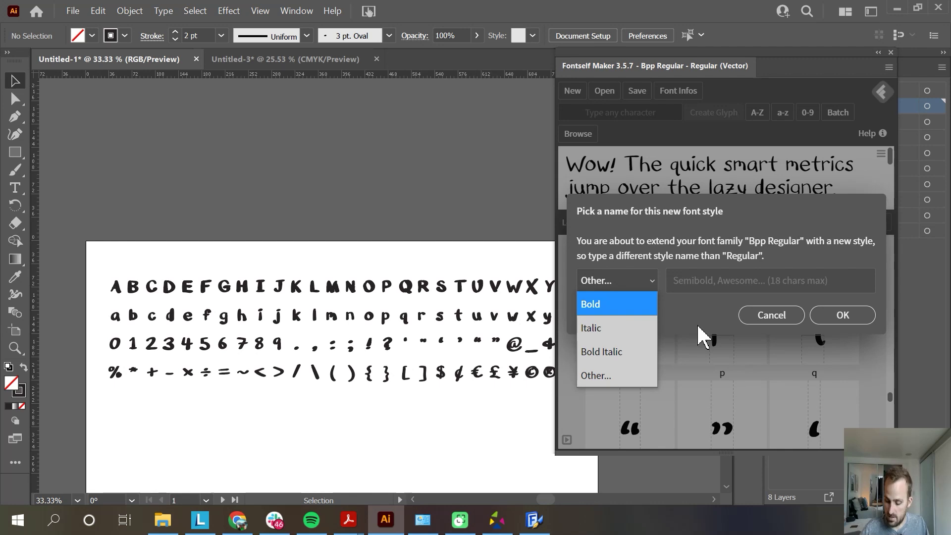
left_click(602, 304)
left_click(845, 315)
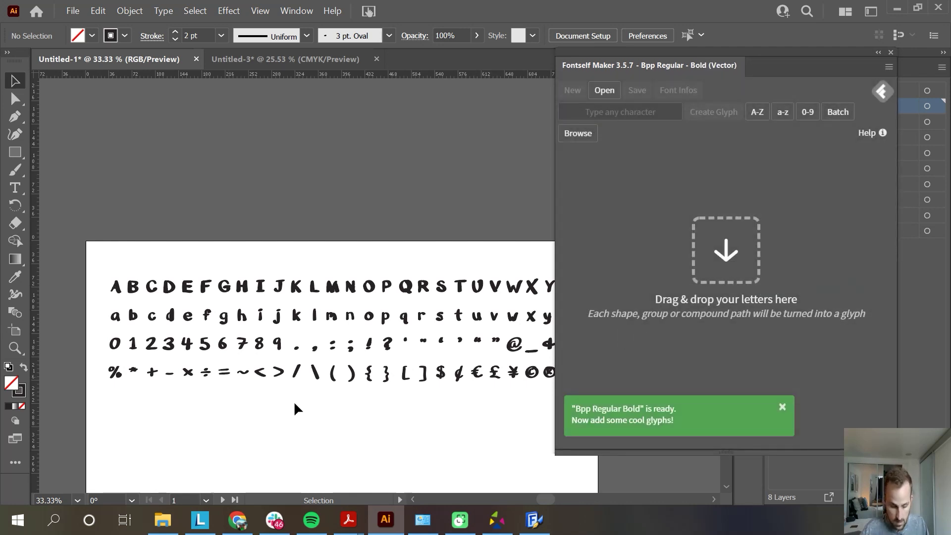
Step: Import the row of thickened uppercase letters into the Bold font as the A–Z glyphs
key("ctrl+minus")
scroll(550, 279, "right", 2)
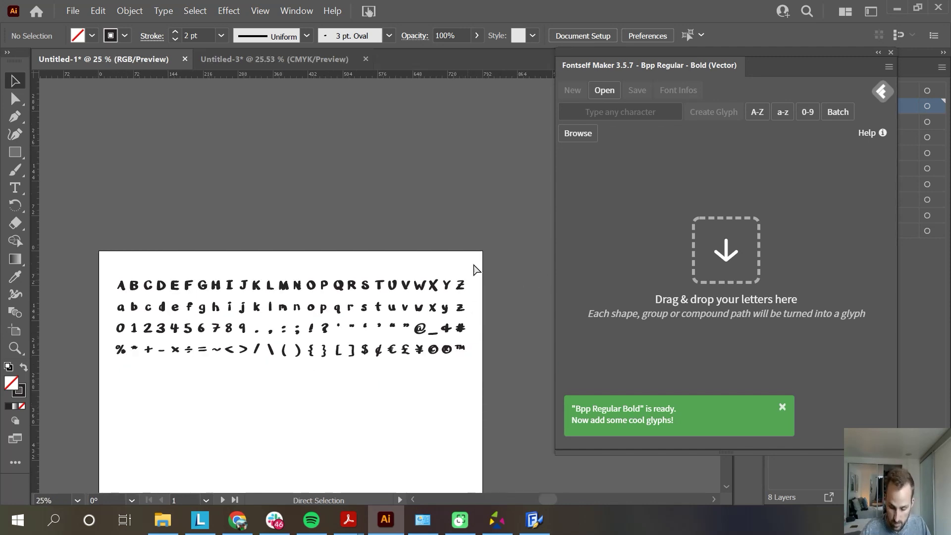
left_click(254, 287)
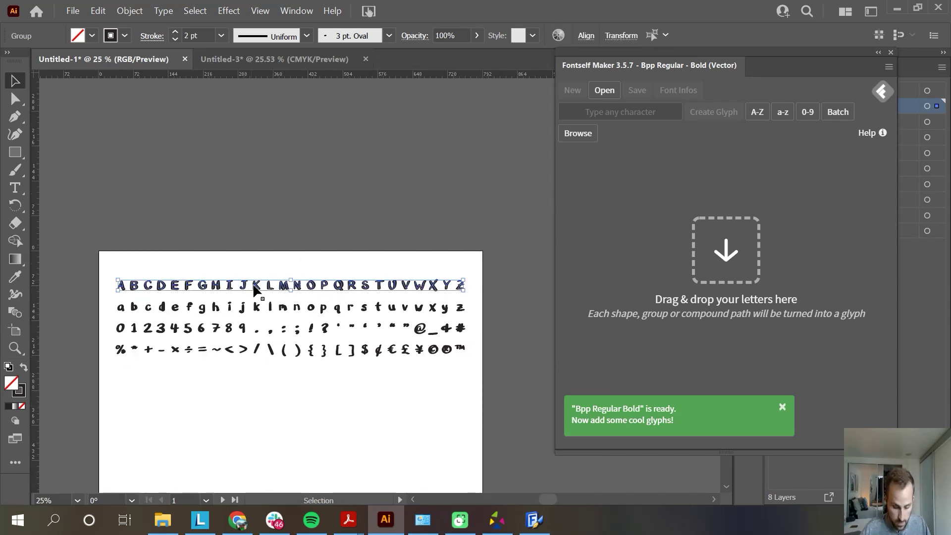
left_click_drag(256, 288, 747, 166)
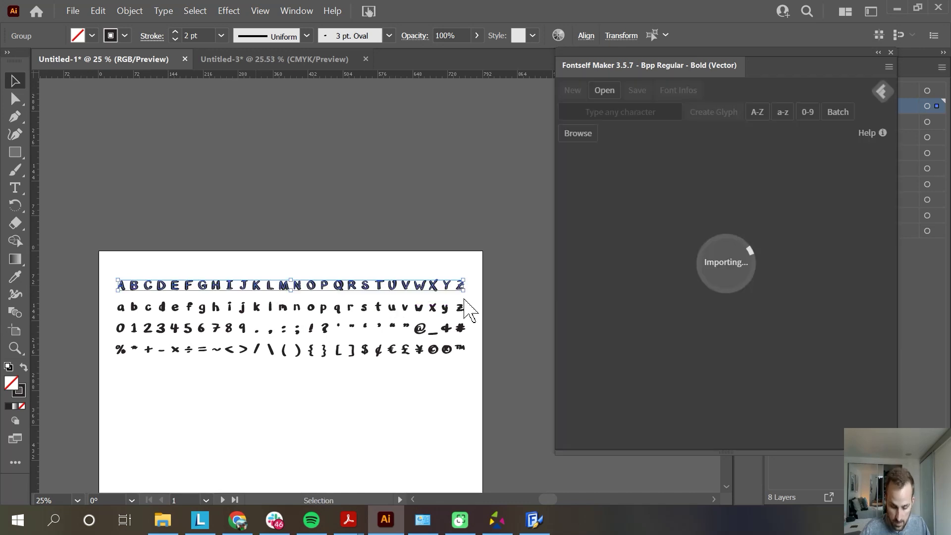
Step: Import the row of thickened lowercase letters into the Bold font as the a–z glyphs
left_click_drag(482, 296, 308, 319)
left_click_drag(135, 312, 160, 320)
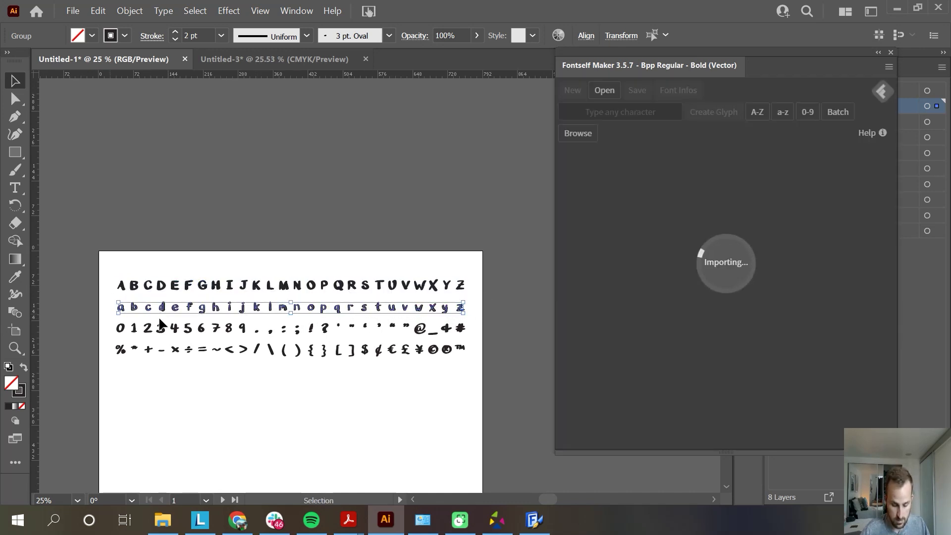
left_click_drag(477, 298, 741, 227)
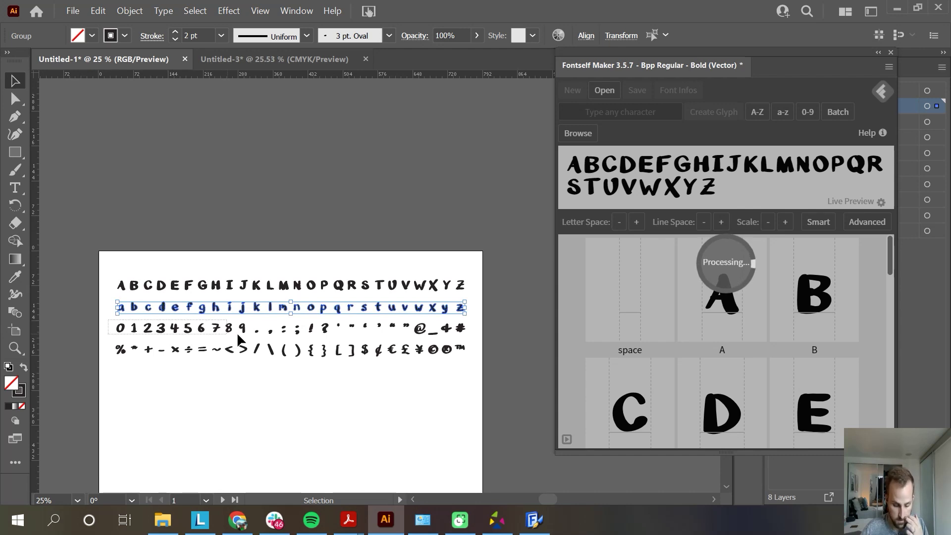
Step: Import the digits, the punctuation beside them and the bottom row of symbols into the Bold font, accepting the import despite the multiple-line warning
left_click_drag(176, 333, 711, 315)
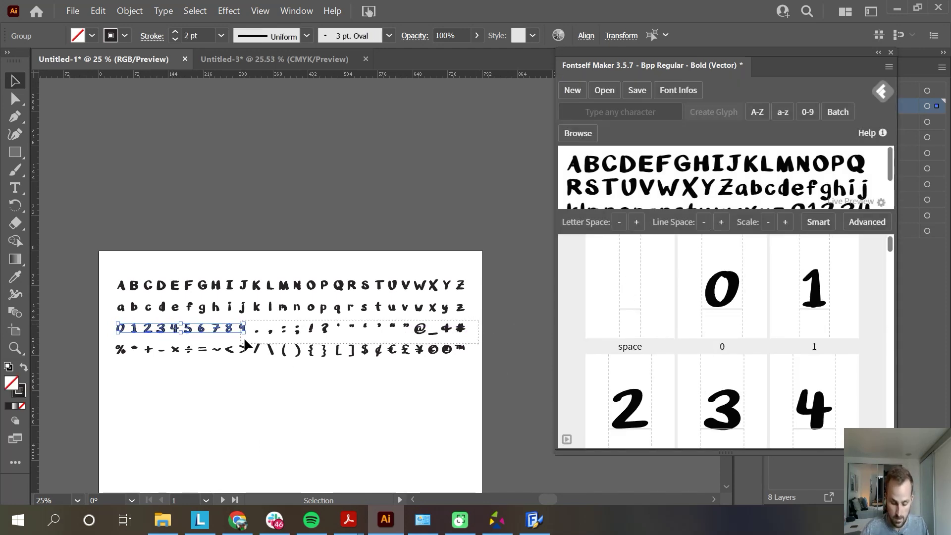
left_click_drag(256, 337, 705, 374)
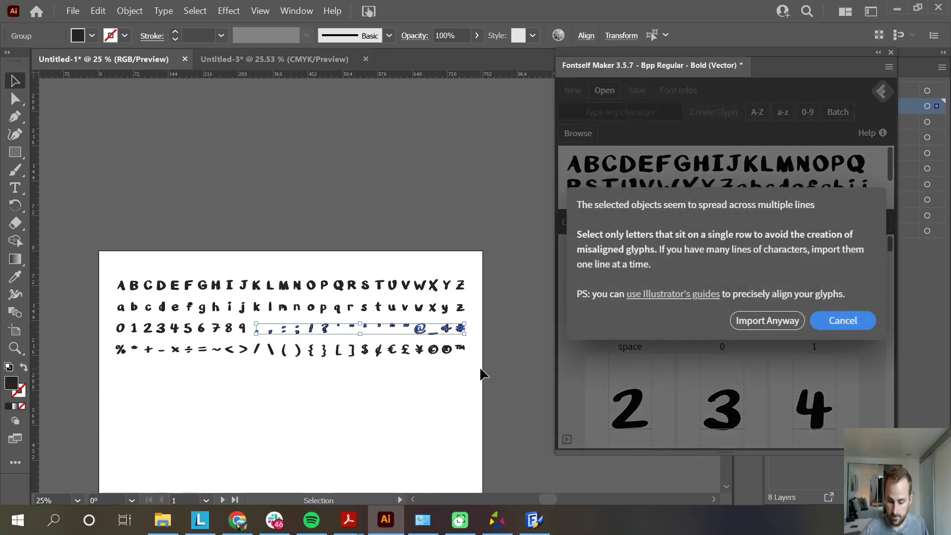
left_click(766, 321)
left_click_drag(483, 374, 678, 375)
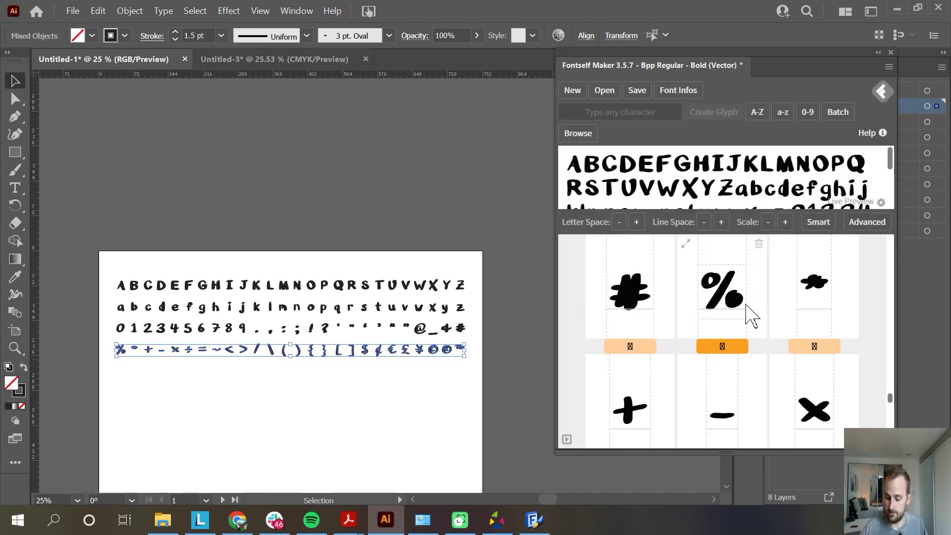
Step: Assign the #, %, *, + and - glyphs to their matching characters
left_click(644, 347)
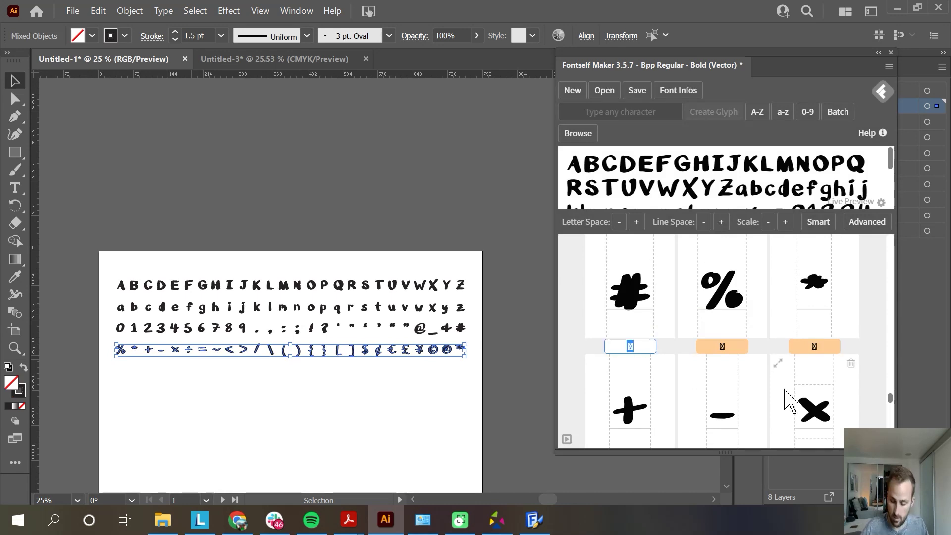
left_click(731, 350)
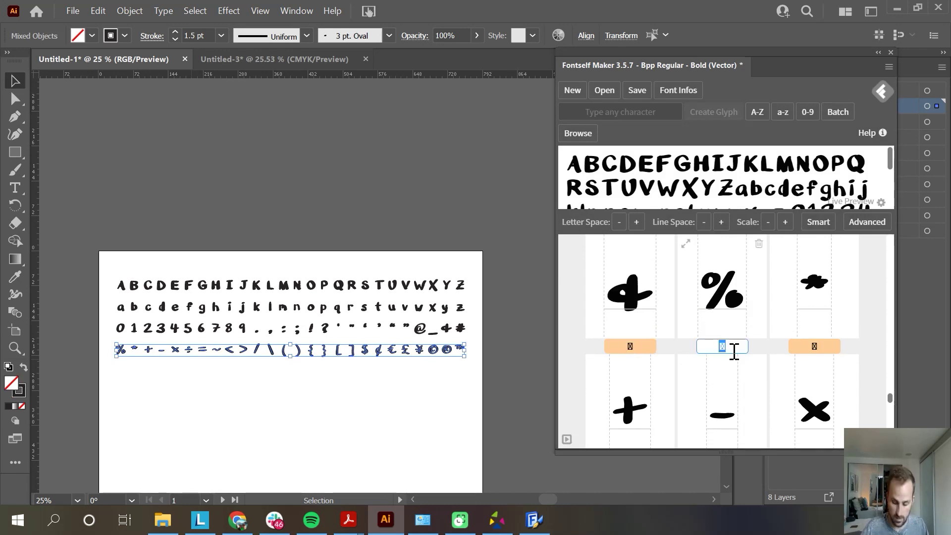
left_click(822, 346)
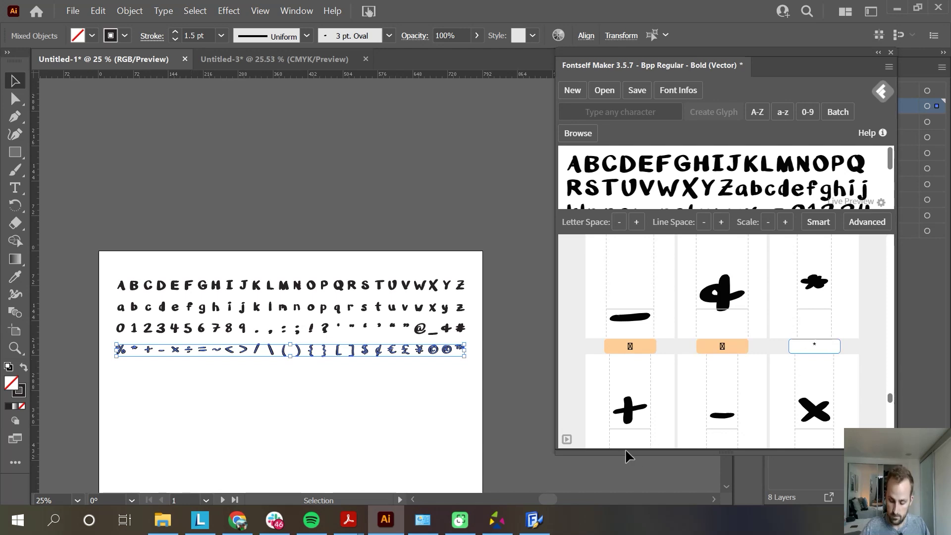
scroll(637, 438, "down", 3)
left_click(640, 317)
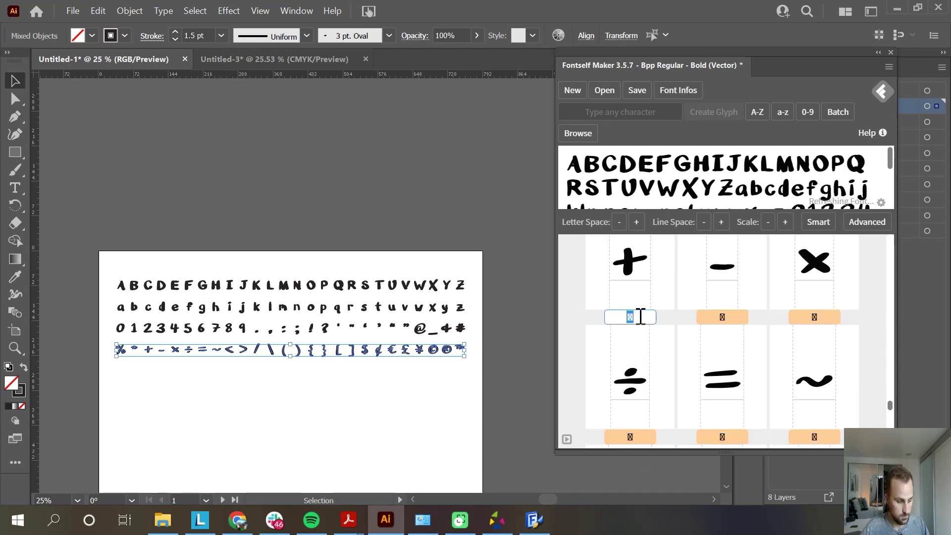
type("+")
left_click(721, 317)
type("-")
Step: Delete the multiplication and division sign glyphs from the Bold font
left_click(825, 313)
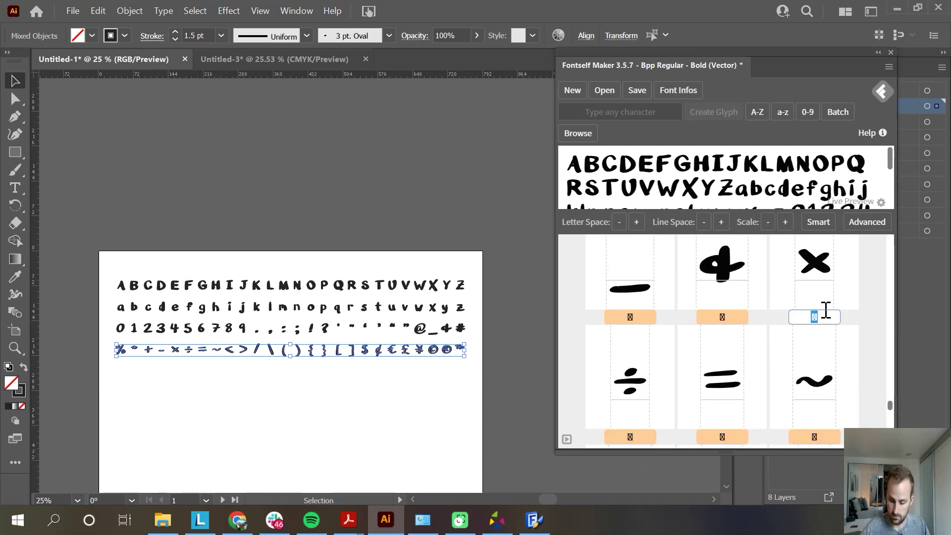
scroll(848, 298, "up", 1)
left_click(850, 290)
left_click(733, 391)
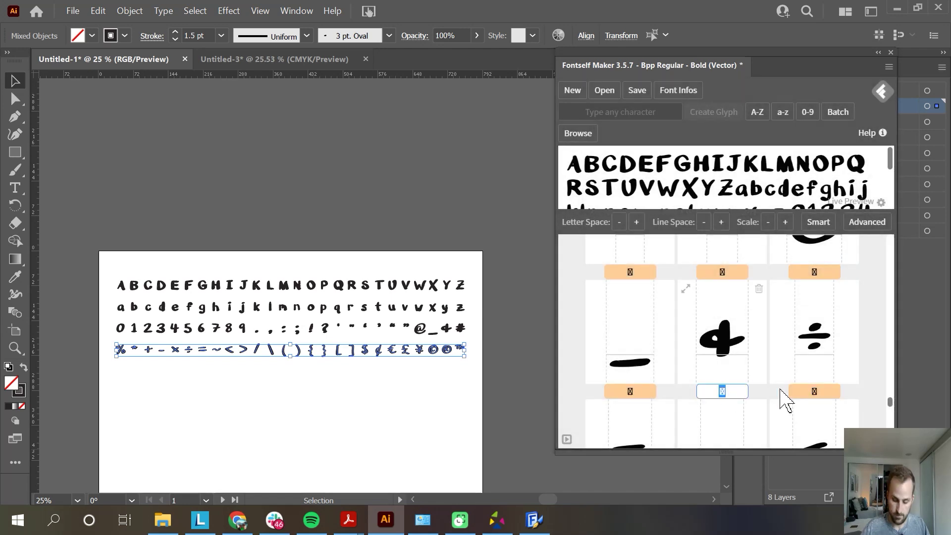
left_click(851, 289)
Step: Assign the =, &, @ and _ glyphs to their matching characters
left_click(808, 391)
type("=")
left_click(723, 391)
type("&")
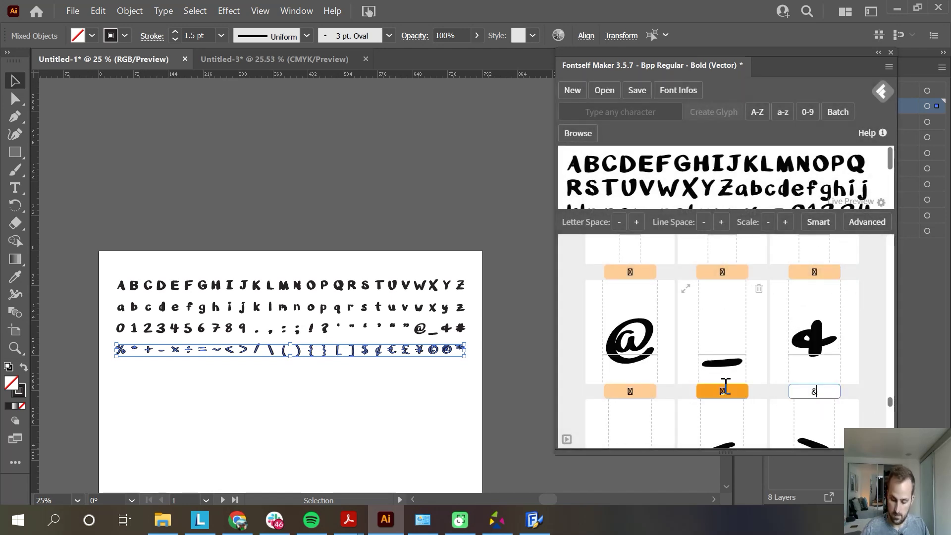
left_click(645, 390)
type("@")
left_click(806, 393)
type("_")
Step: Name the left curly double quotation mark glyph quotedbleft and name the left curly single quotation mark glyph
left_click(720, 391)
type("quotedbleft")
key("Return")
key("Escape")
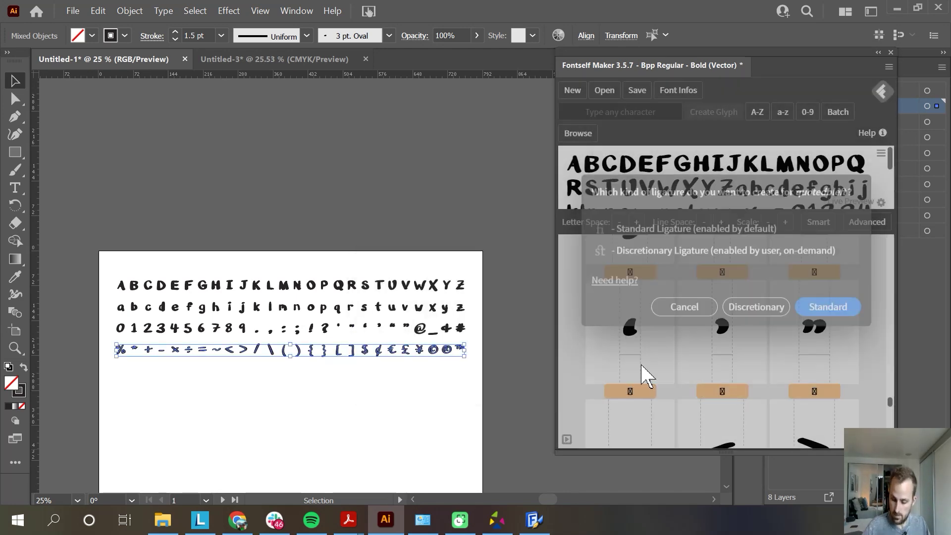
left_click(629, 392)
type("left")
key("Return")
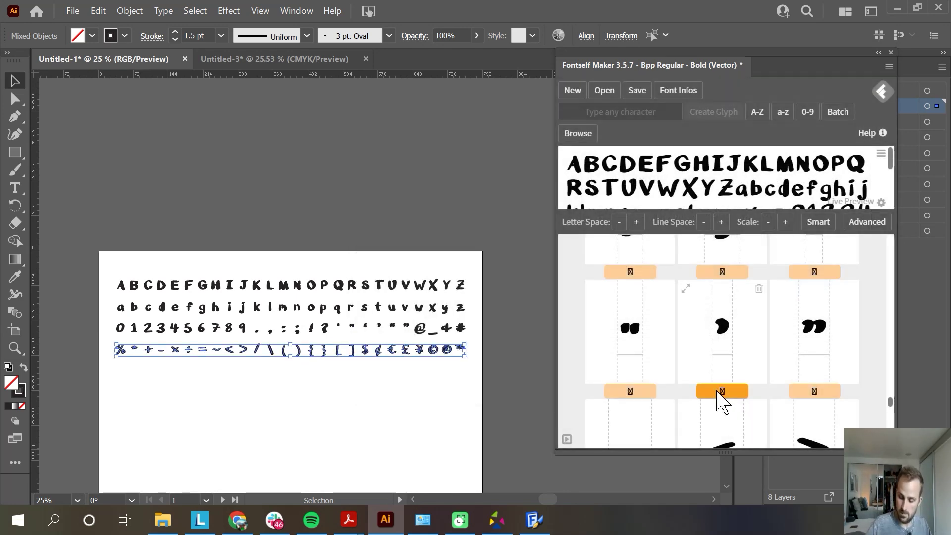
Step: Name the right curly single quotation mark glyph and name the right curly double quotation mark glyph quotedblright
left_click(713, 391)
type("q")
key("Return")
left_click(807, 328)
left_click(803, 389)
type("quotedblright")
left_click(636, 391)
left_click(817, 315)
Step: Assign the exclamation mark and question mark glyphs to the characters ! and ?
left_click(639, 391)
type("!")
left_click(731, 396)
type("?")
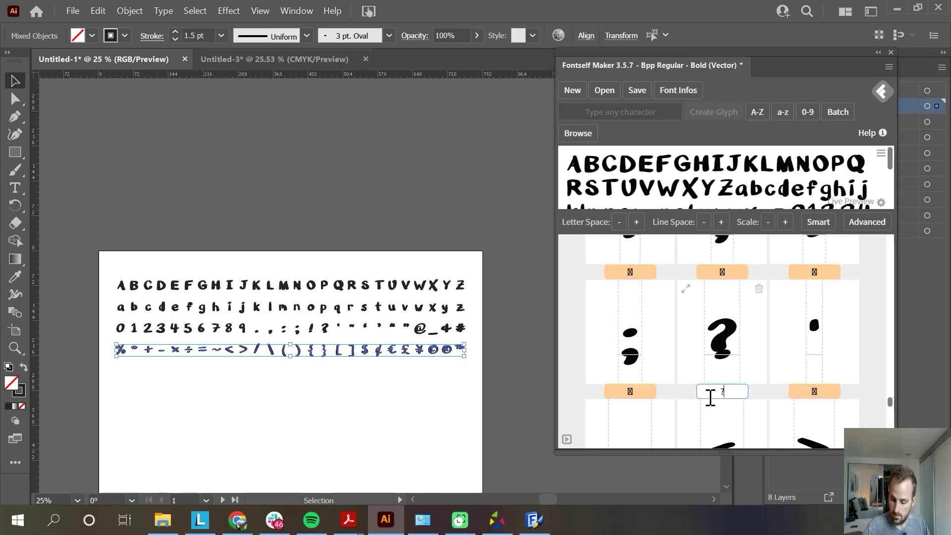
Step: Assign the semicolon, colon, comma, period and straight apostrophe glyphs to their matching characters
left_click(628, 393)
type(";")
left_click(633, 391)
type(":")
left_click(643, 390)
type(",")
left_click(644, 393)
type(".")
left_click(815, 392)
type("'")
Step: Assign the less-than and greater-than sign glyphs to their matching characters
scroll(837, 367, "down", 3)
scroll(829, 357, "up", 1)
left_click(625, 361)
type("@")
left_click(730, 364)
left_click(816, 297)
scroll(711, 335, "down", 5)
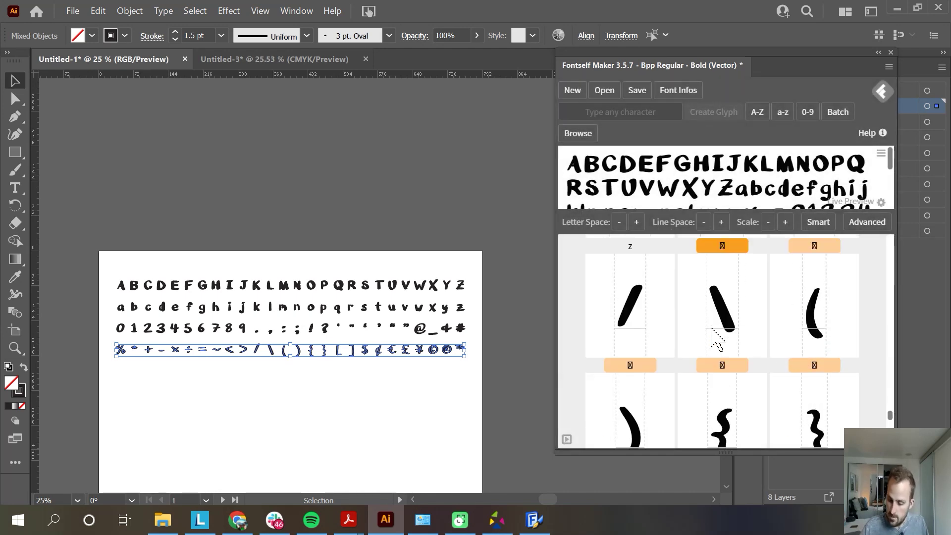
Step: Assign the forward slash, backslash and both parenthesis glyphs to the characters /, \, ( and )
scroll(716, 345, "up", 15)
scroll(717, 350, "down", 15)
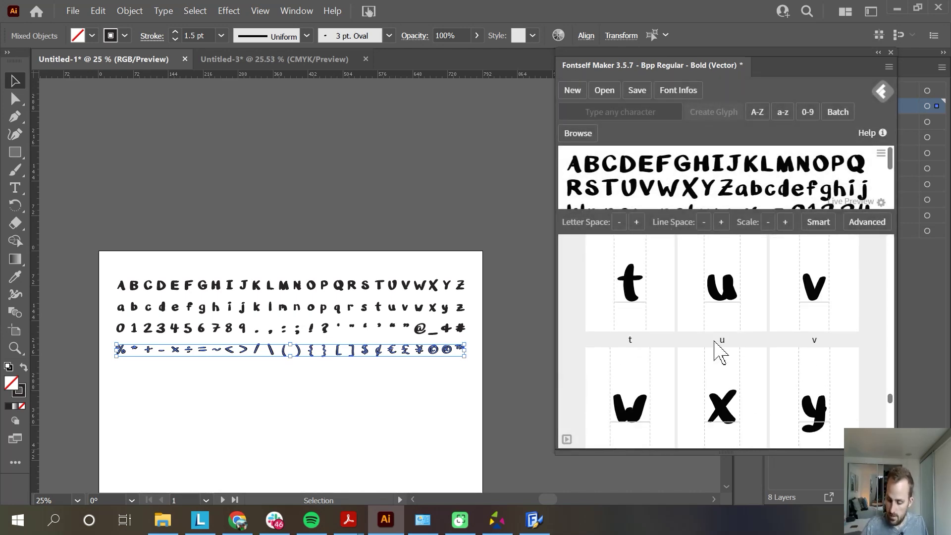
scroll(806, 357, "down", 4)
scroll(728, 347, "up", 2)
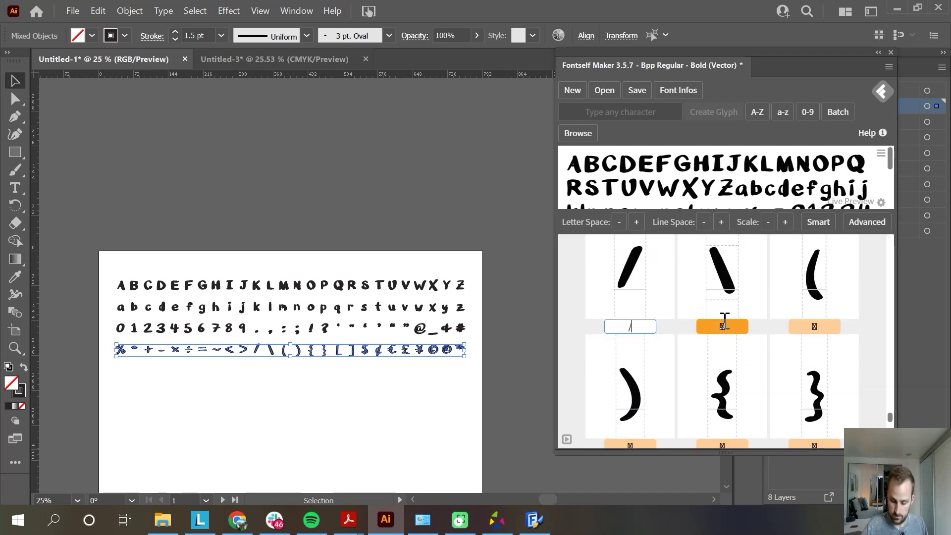
left_click(812, 327)
left_click(631, 444)
type(")")
Step: Assign the curly brace and square bracket glyphs to the characters {, }, [ and ]
left_click(726, 444)
type("{")
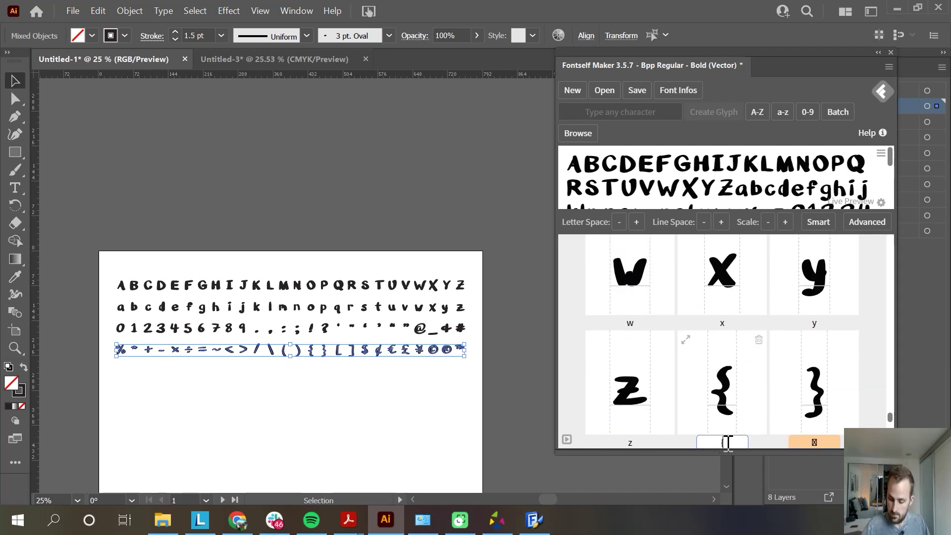
left_click(814, 444)
type("}")
scroll(800, 373, "down", 3)
left_click(638, 340)
type("[")
left_click(722, 339)
type("]")
Step: Assign the dollar and cent sign glyphs to the characters $ and ¢
left_click(827, 339)
type("$")
scroll(811, 342, "down", 3)
left_click(631, 311)
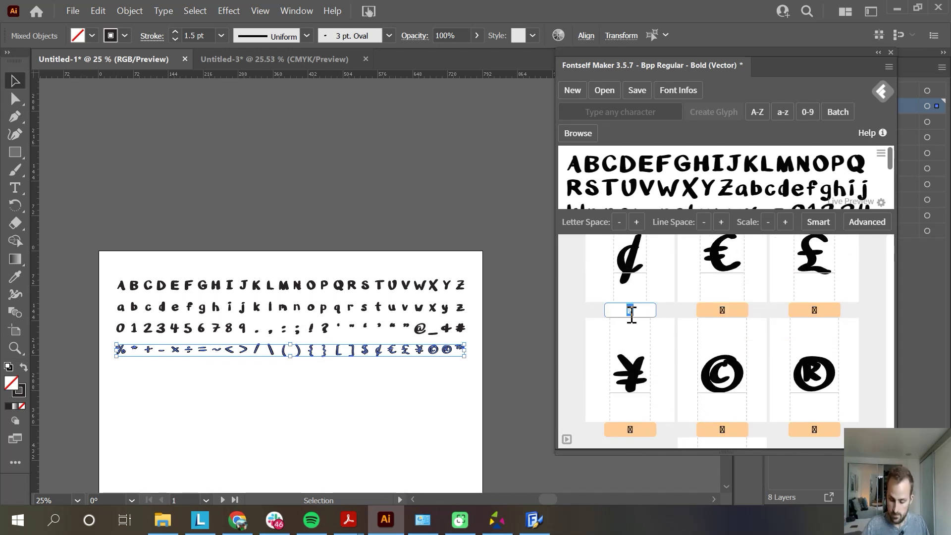
type("¢")
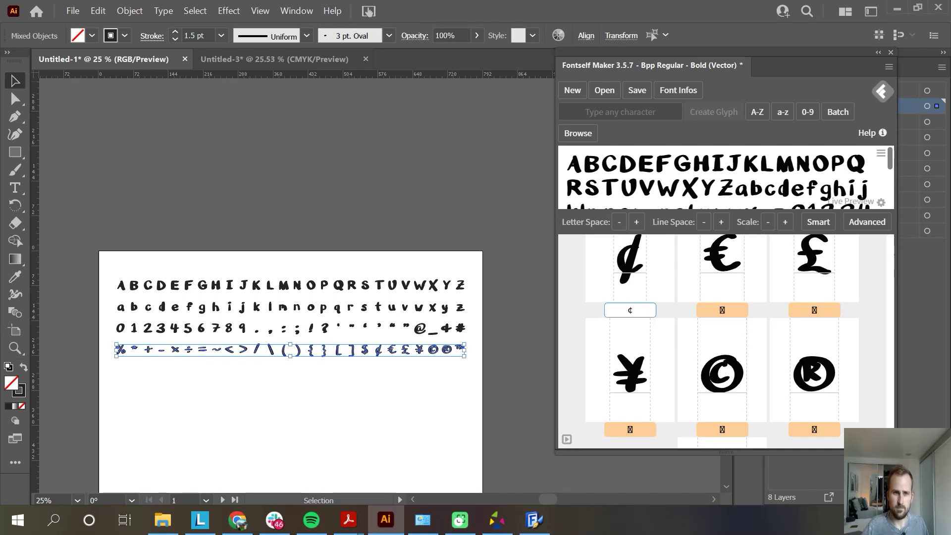
Step: Assign the euro and pound sign glyphs to the characters € and £
key("alt+Tab")
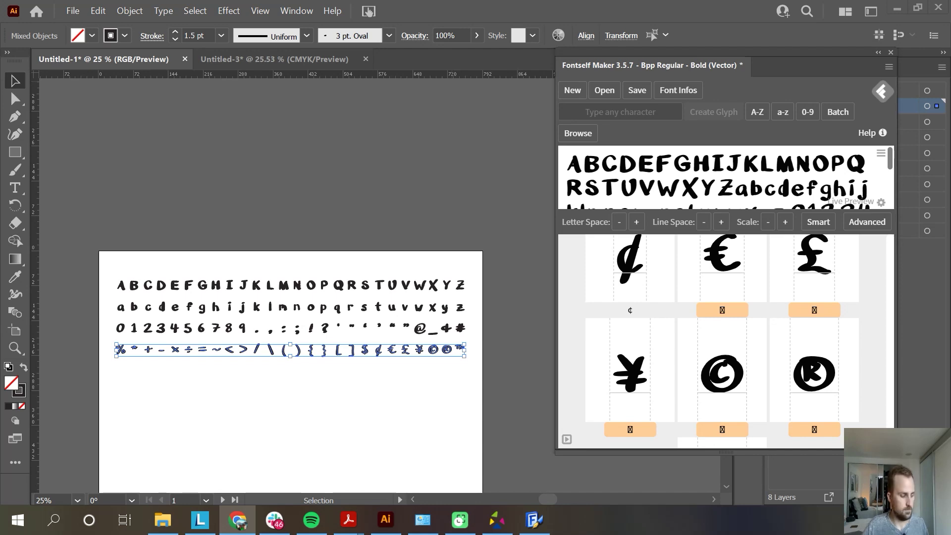
left_click(721, 310)
type("€")
key("Tab")
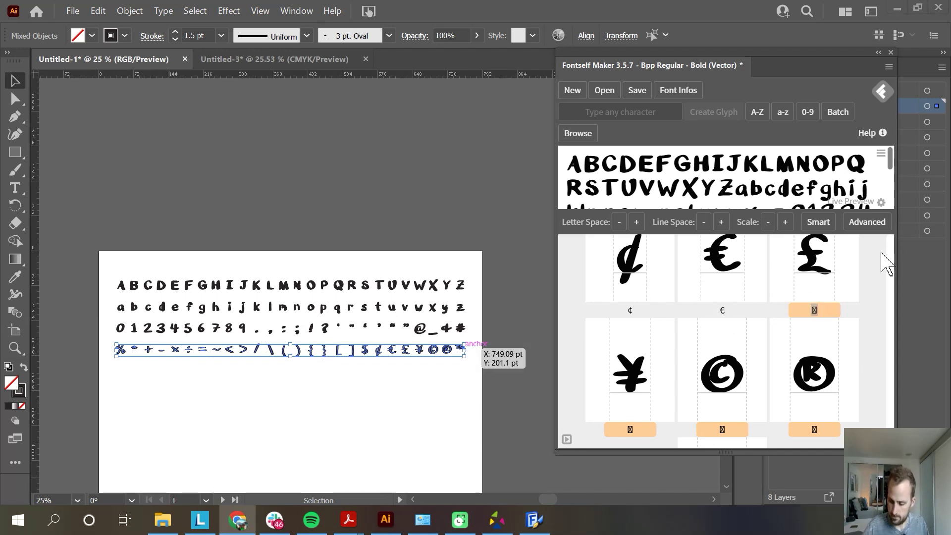
type("£")
key("Tab")
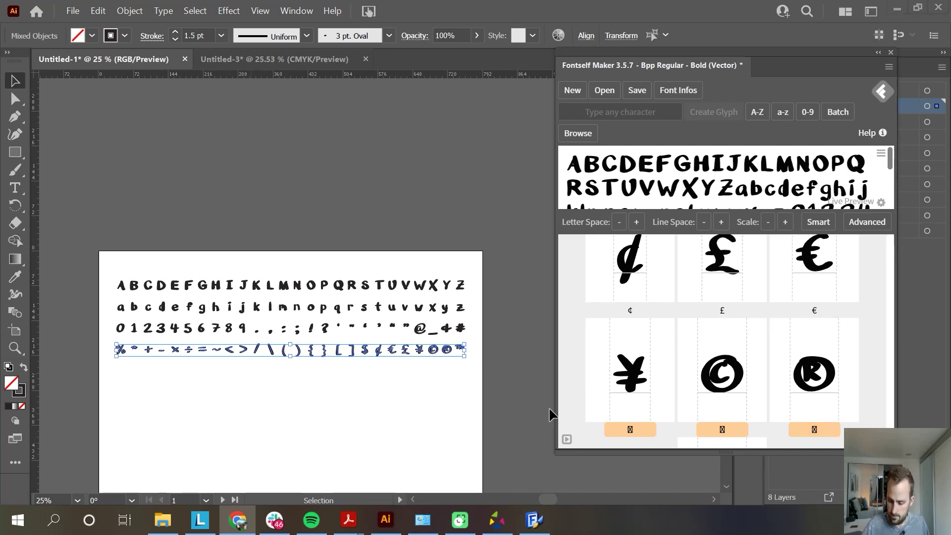
Step: Assign the registered, copyright and yen sign glyphs to the characters ®, © and ¥
left_click(815, 429)
type("®")
key("Tab")
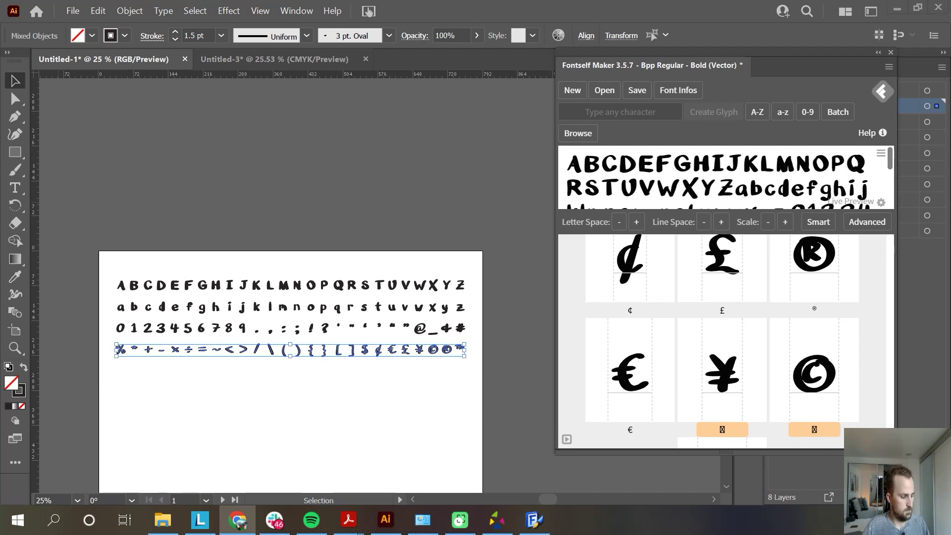
left_click(825, 429)
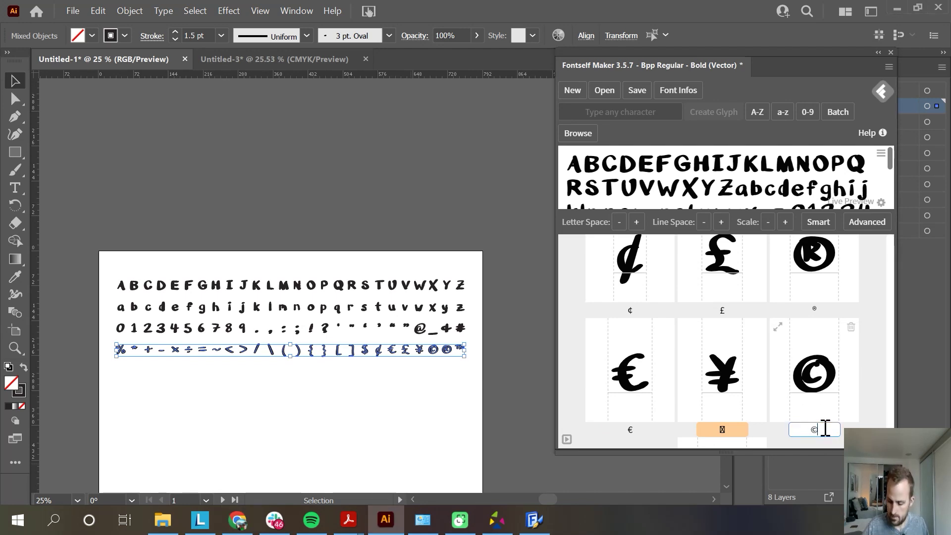
key("Tab")
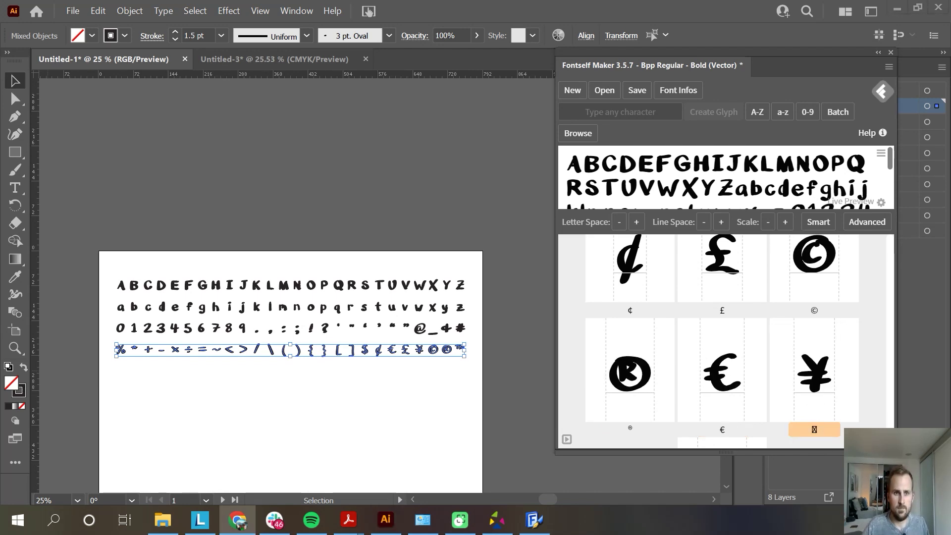
left_click(814, 430)
type("¥")
key("Tab")
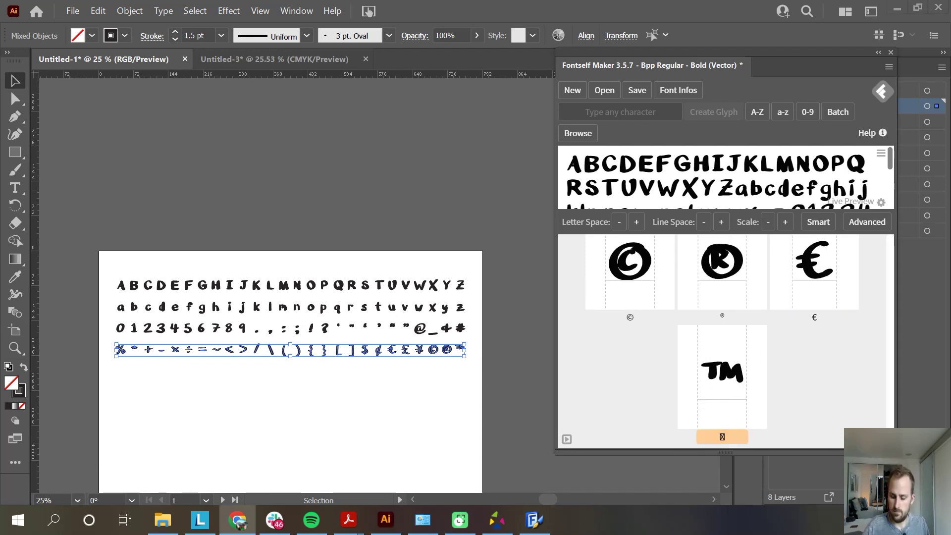
Step: Name the trademark glyph TM and create it as a Standard ligature
left_click(729, 439)
type("™")
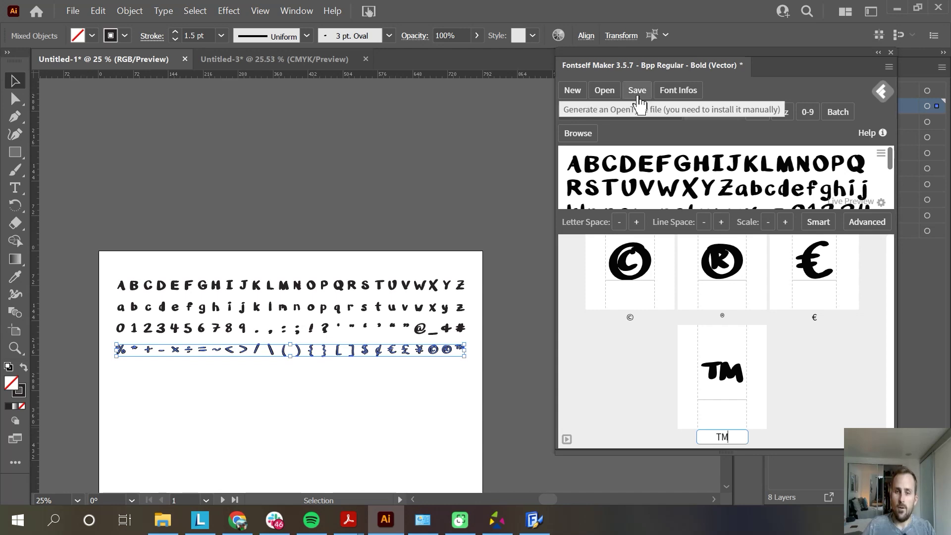
scroll(830, 332, "up", 12)
scroll(836, 342, "up", 10)
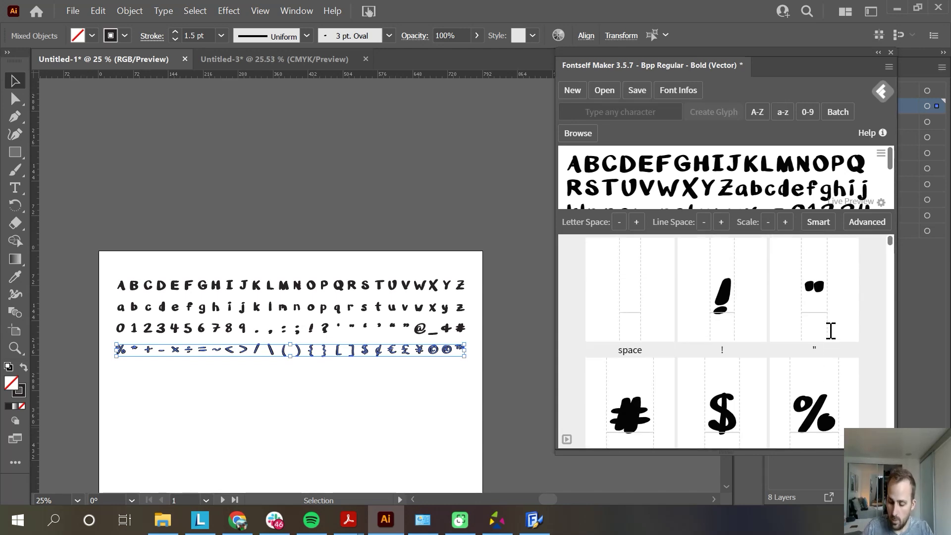
left_click(636, 90)
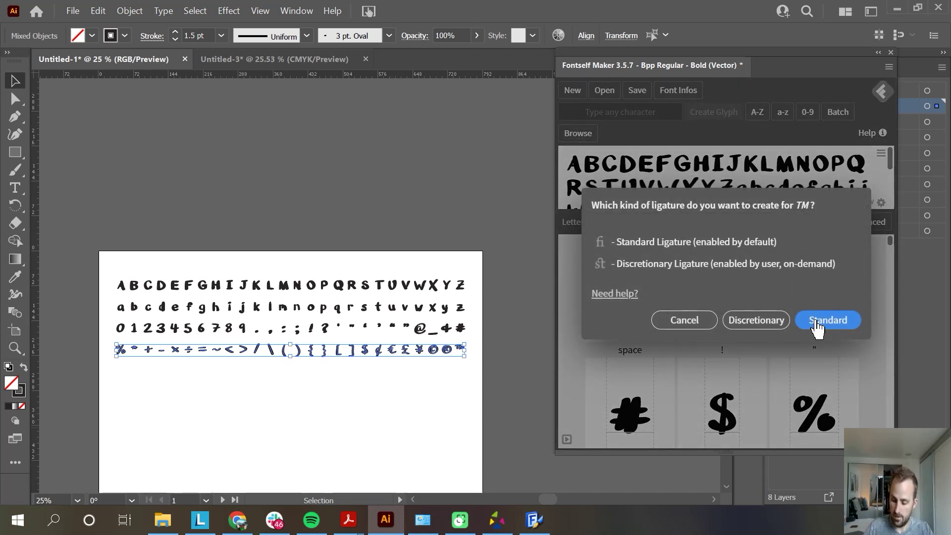
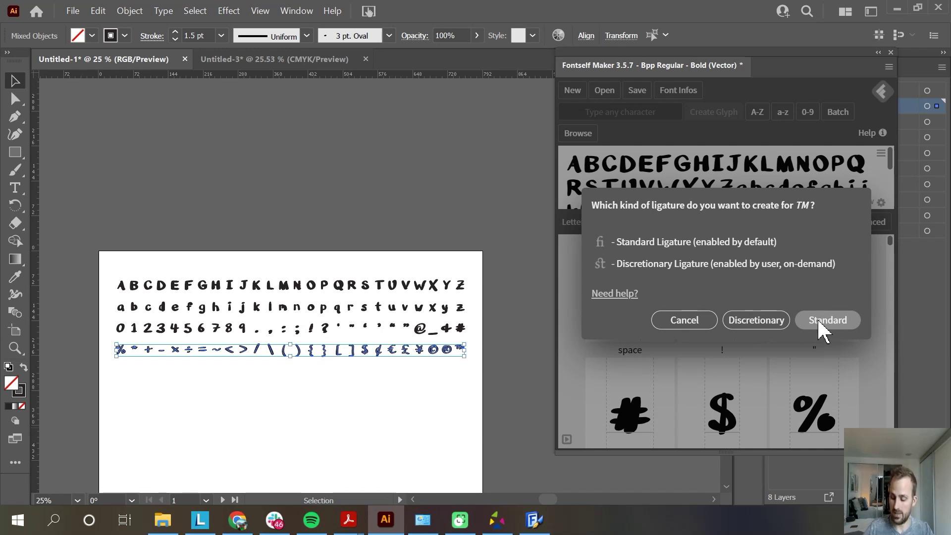
left_click(818, 322)
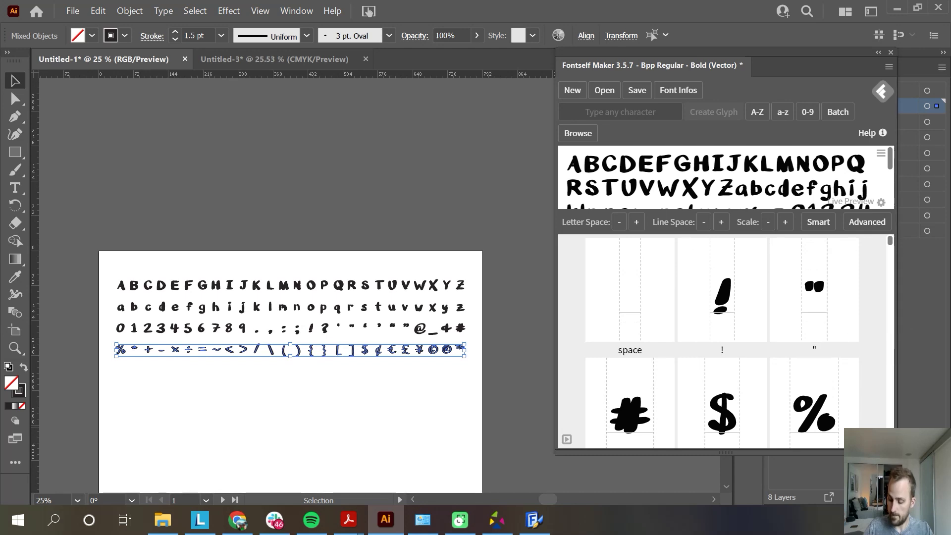
left_click(637, 94)
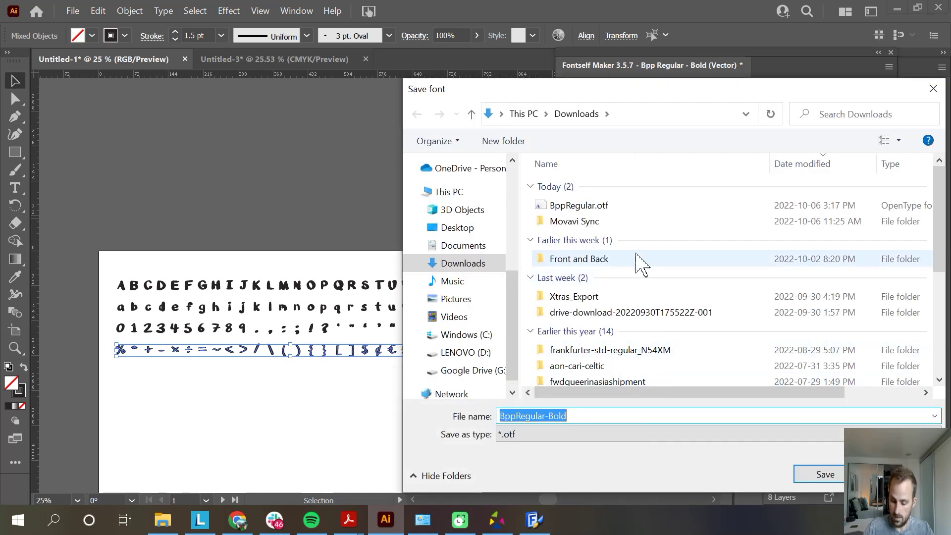
left_click(537, 416)
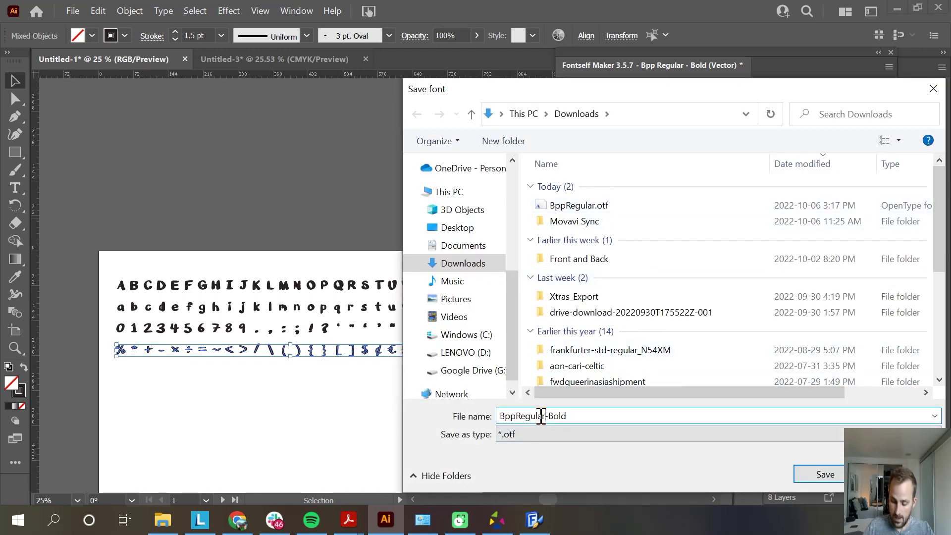
left_click_drag(736, 95, 478, 58)
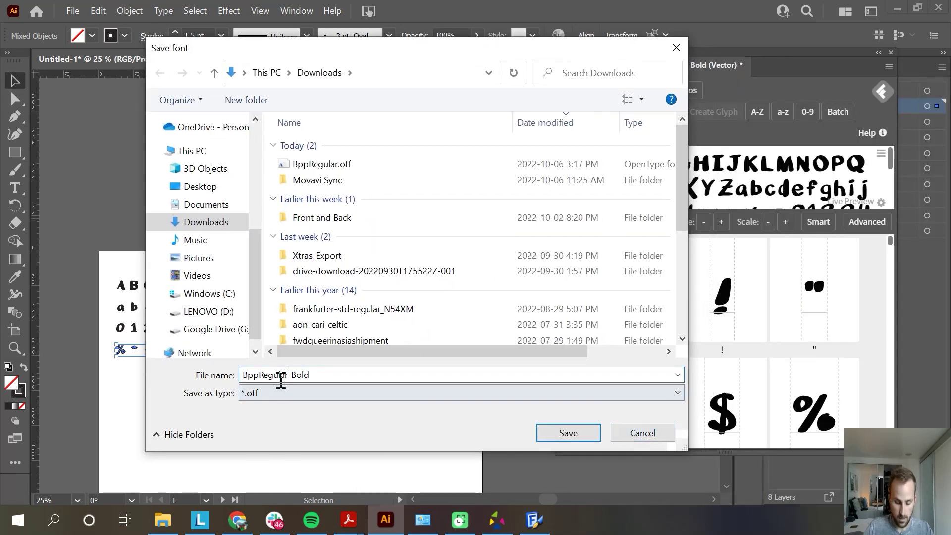
left_click(642, 433)
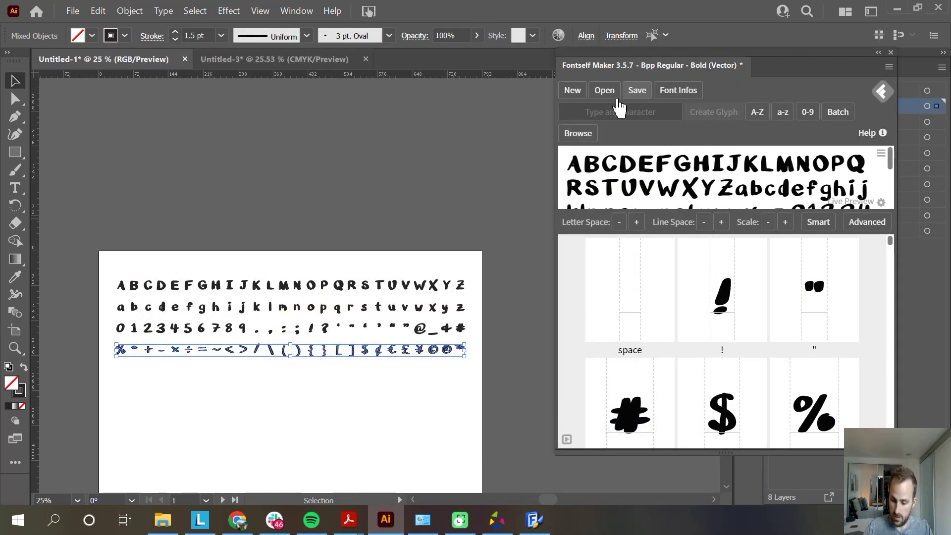
Step: Change the font's family name to Black Panel Press in the font information
left_click(698, 95)
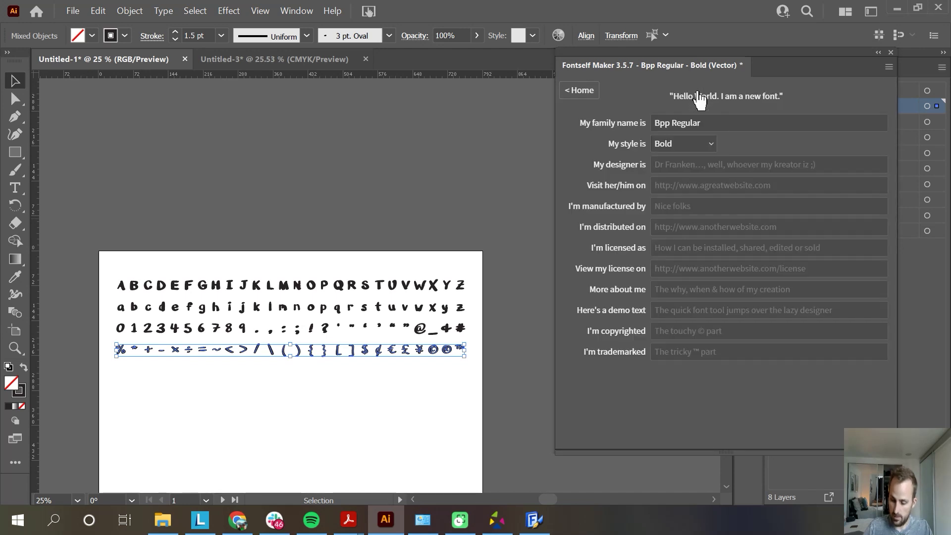
left_click(673, 122)
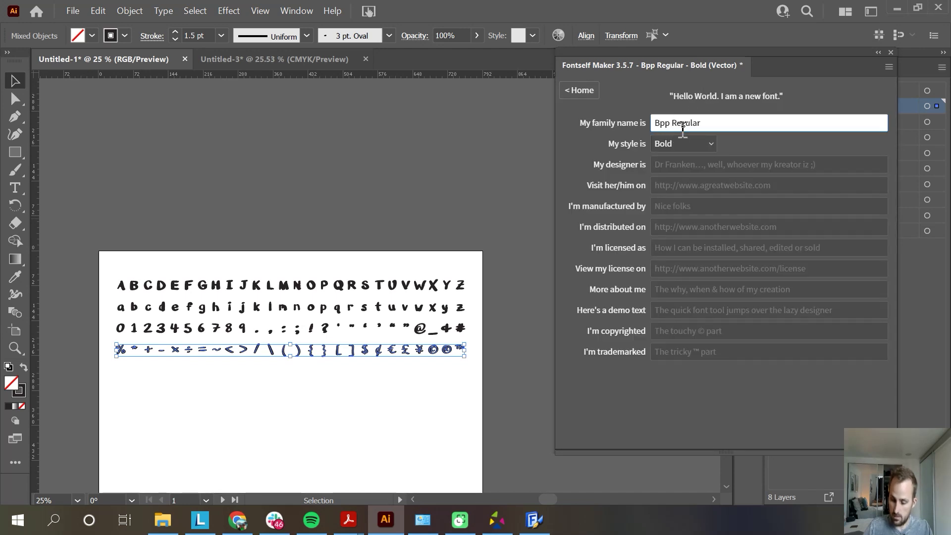
left_click_drag(669, 123, 716, 126)
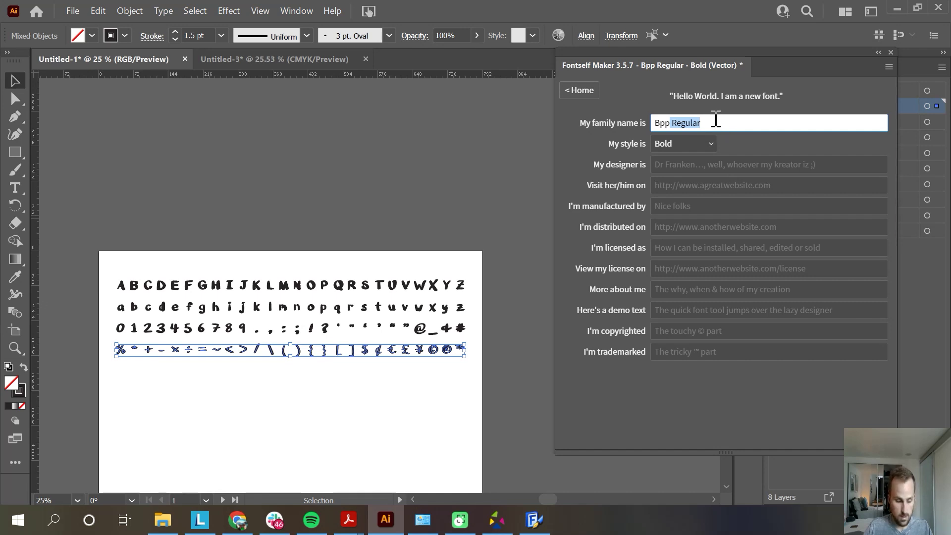
key("BackSpace")
key("BackSpace")
key("BackSpace")
key("BackSpace")
type("lac Panel Press")
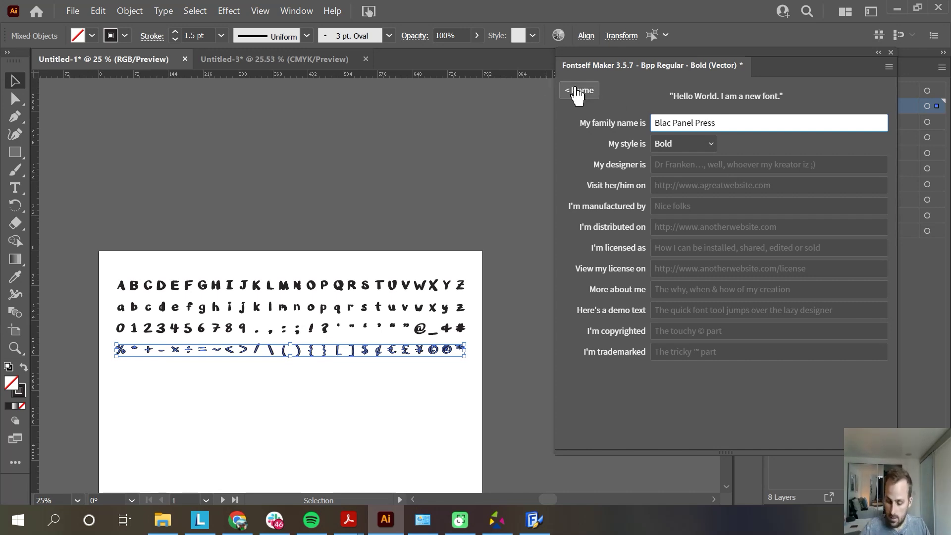
left_click(577, 92)
left_click(678, 91)
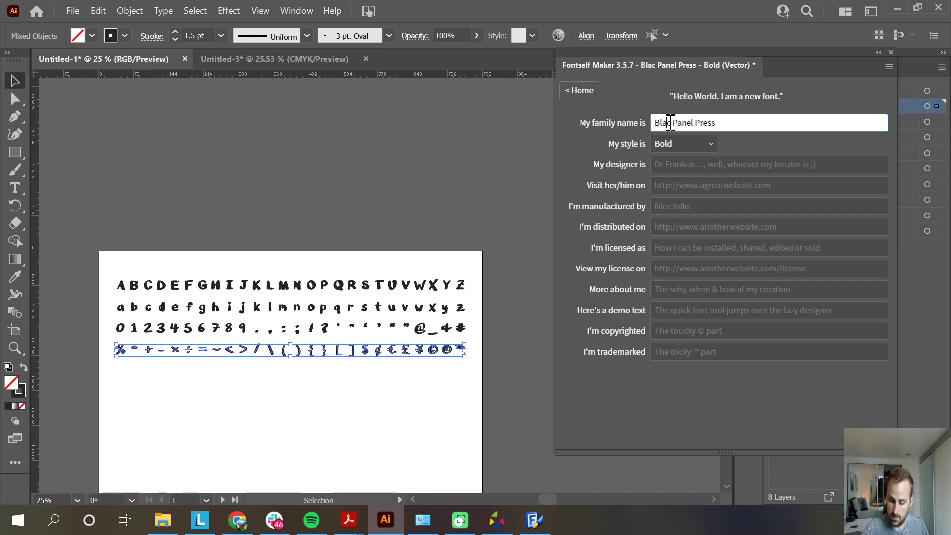
left_click(671, 124)
type("k")
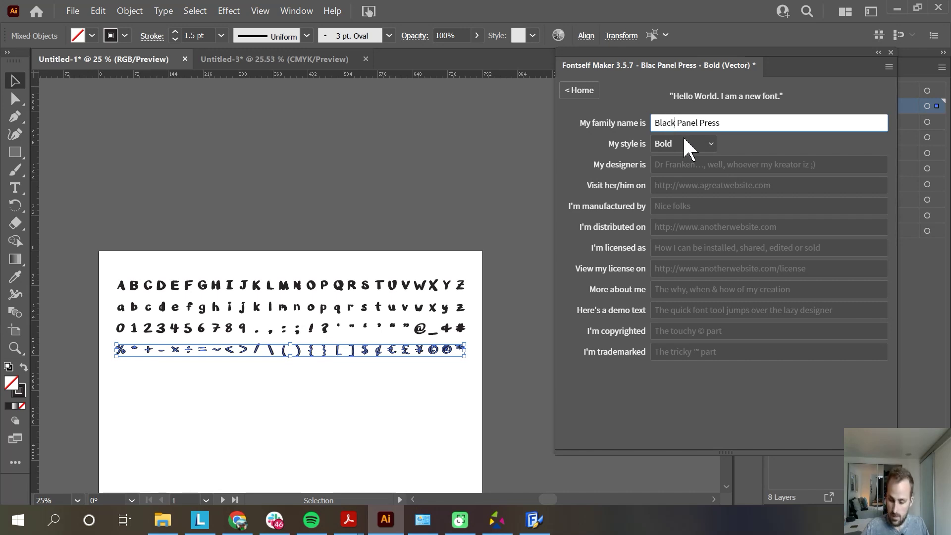
left_click(576, 91)
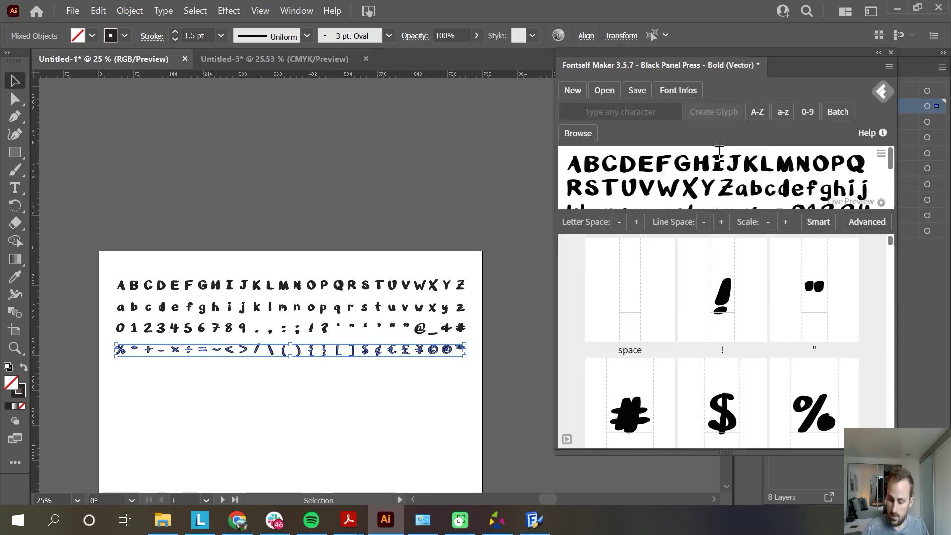
Step: Save the Bold font as BlackPanelPress-Bold in OTF format in the Downloads folder
left_click(637, 91)
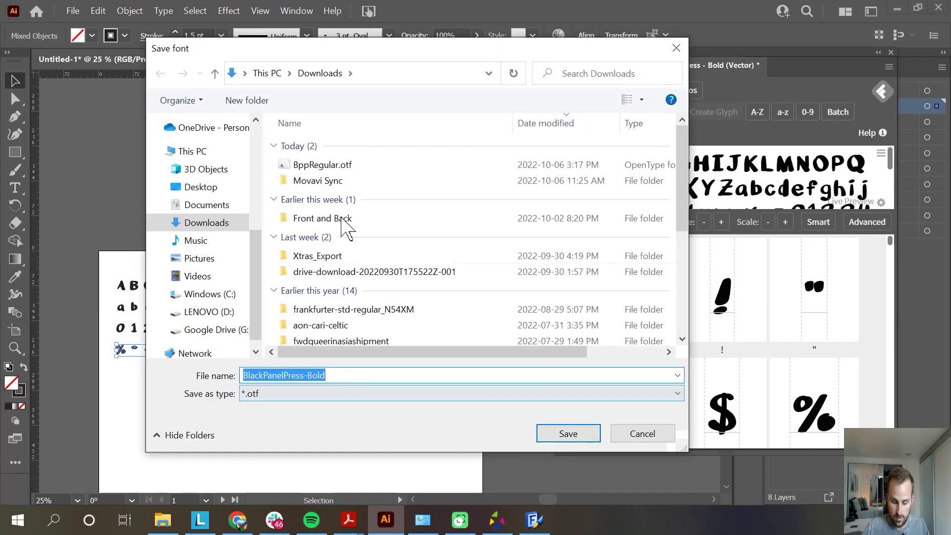
left_click(584, 438)
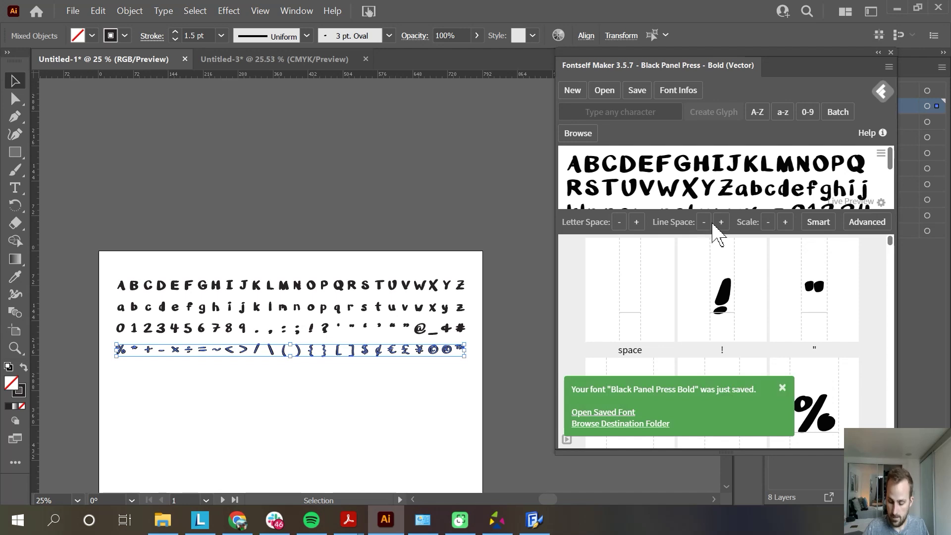
Step: Deselect the glyphs and save the artwork document as Black panel press font.ai
left_click(425, 210)
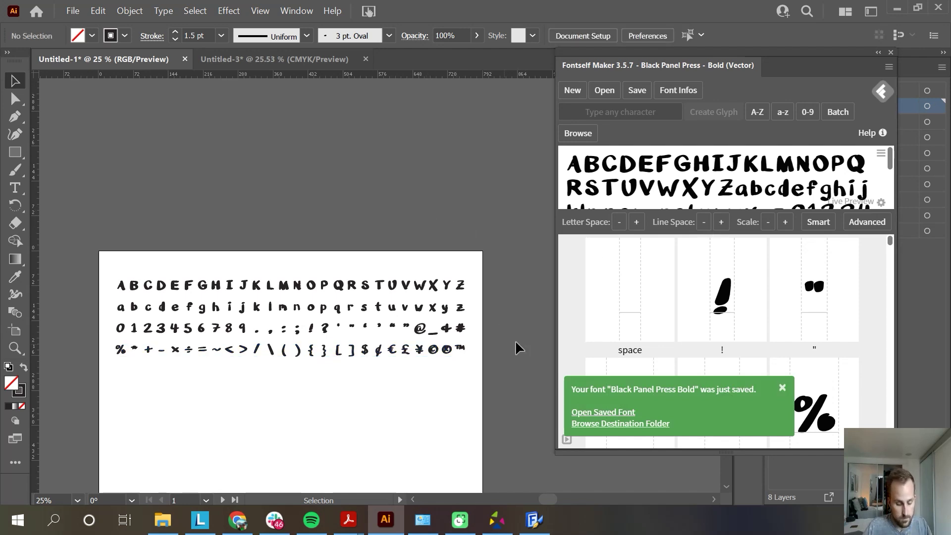
scroll(491, 317, "down", 2)
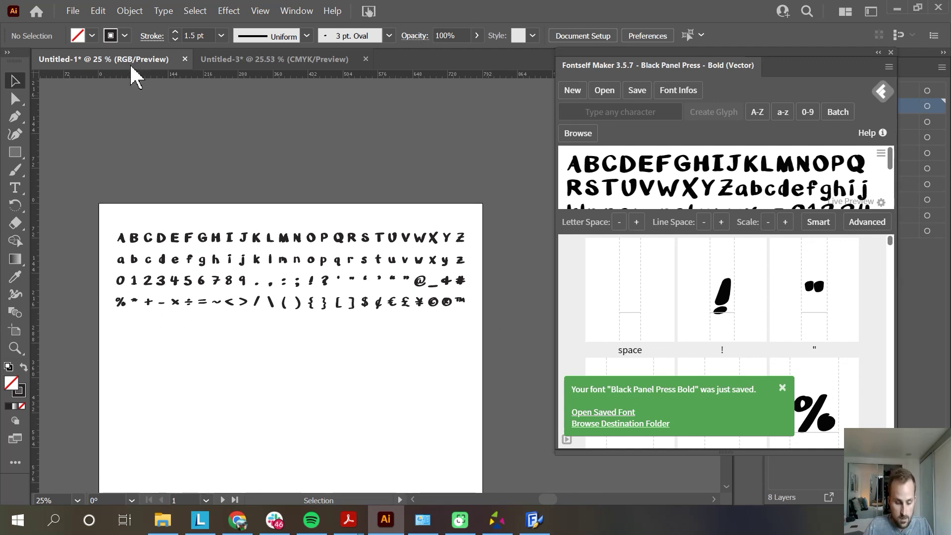
left_click(73, 11)
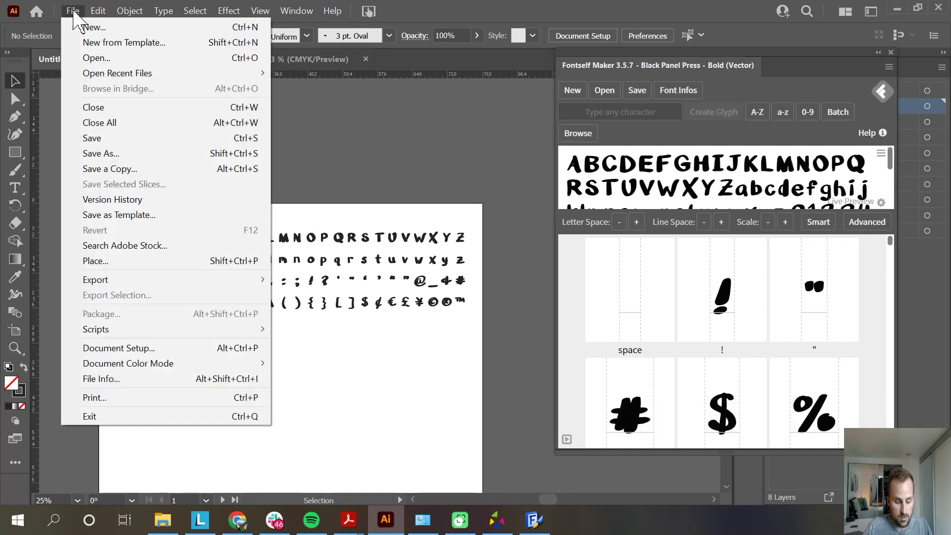
left_click(106, 154)
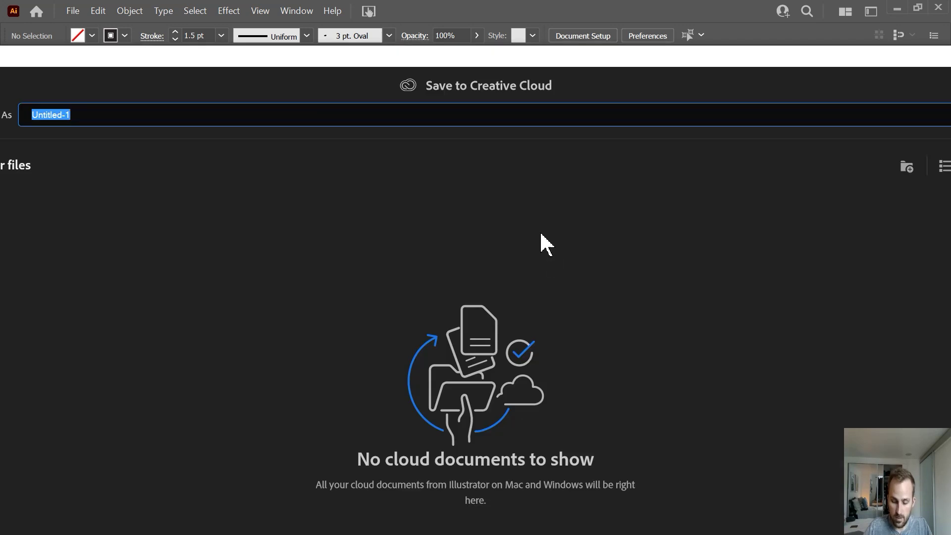
left_click_drag(751, 70, 565, 60)
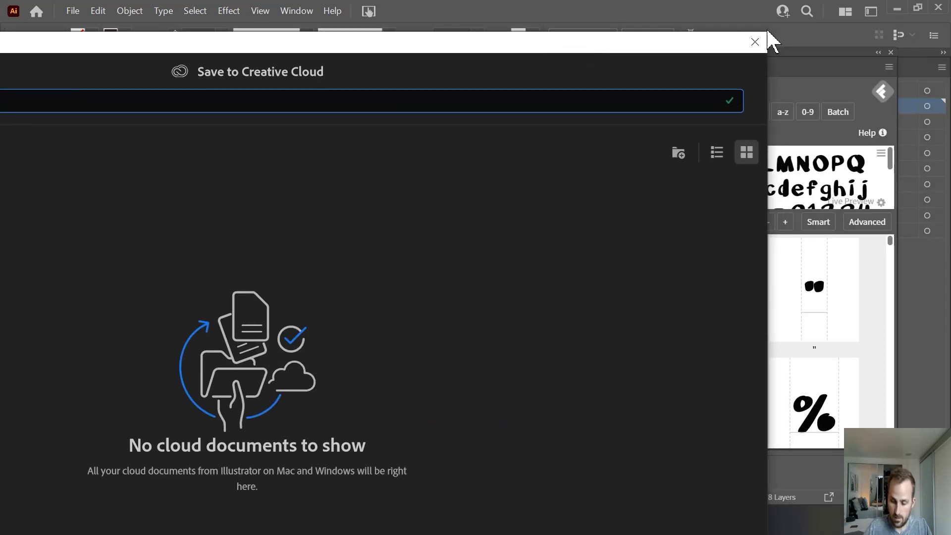
left_click_drag(766, 31, 225, 257)
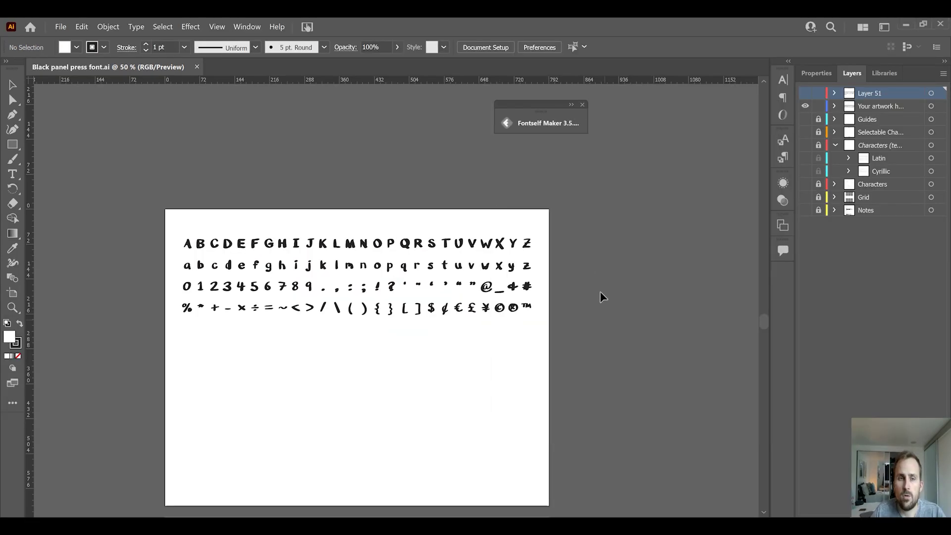
left_click(60, 27)
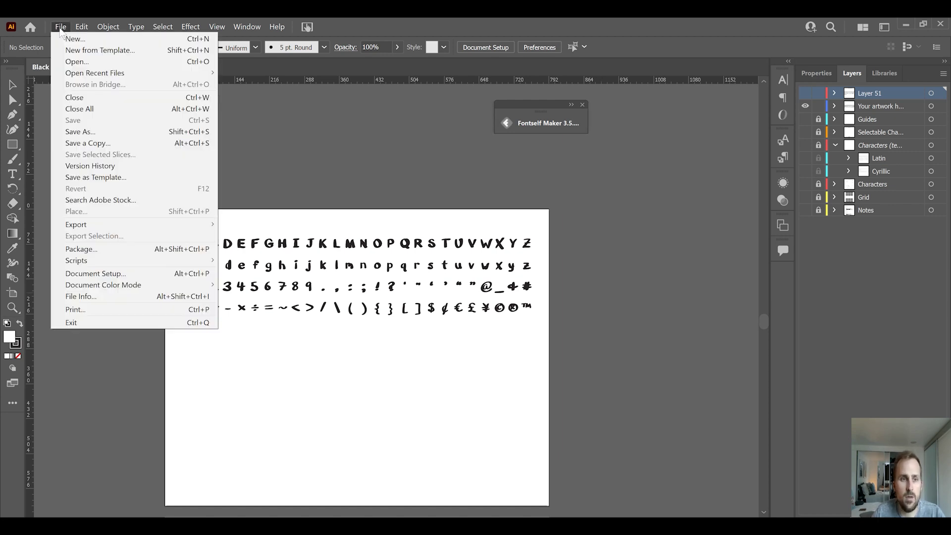
left_click(75, 134)
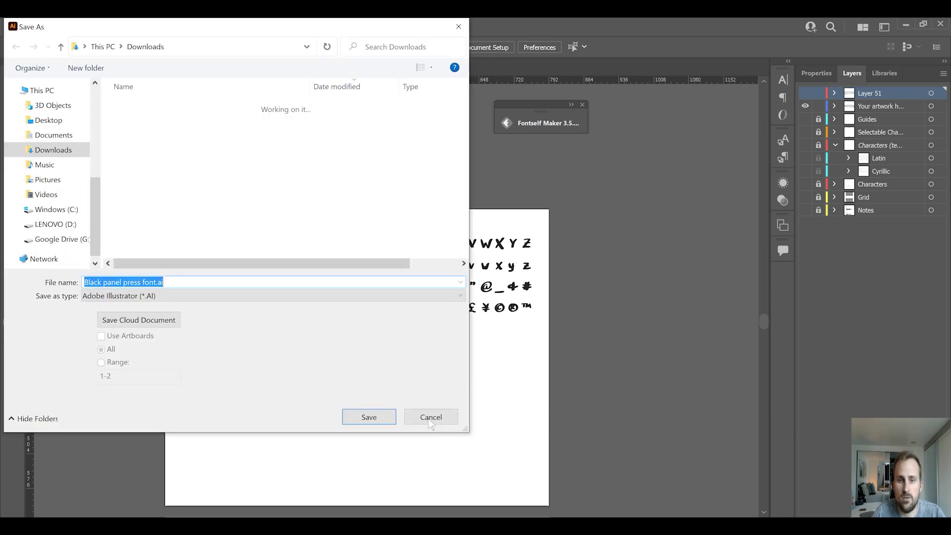
left_click(429, 417)
Step: Paste a copy of all four rows of bold glyphs and place it directly above the artboard, aligned with the originals
left_click(307, 270)
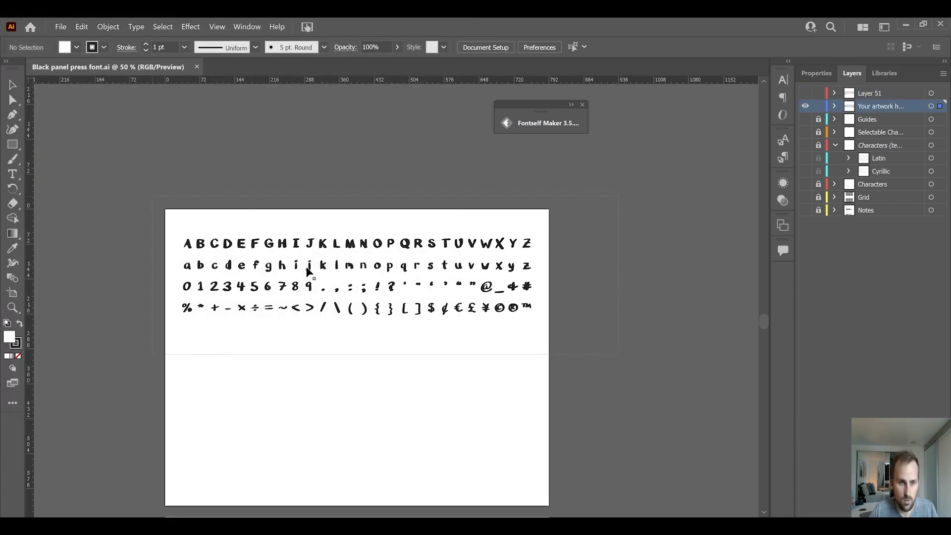
key("ctrl+a")
scroll(560, 256, "up", 2)
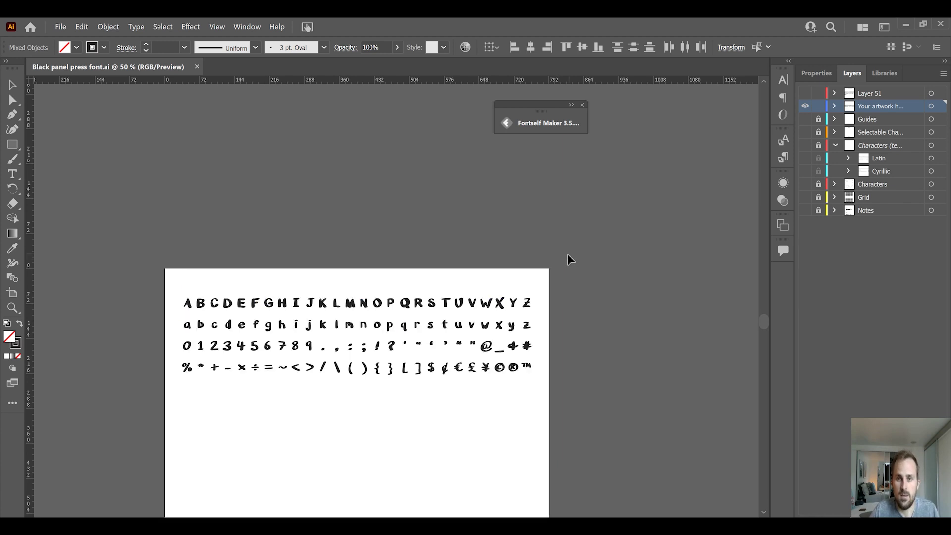
left_click(568, 258)
scroll(567, 265, "up", 1)
key("ctrl+v")
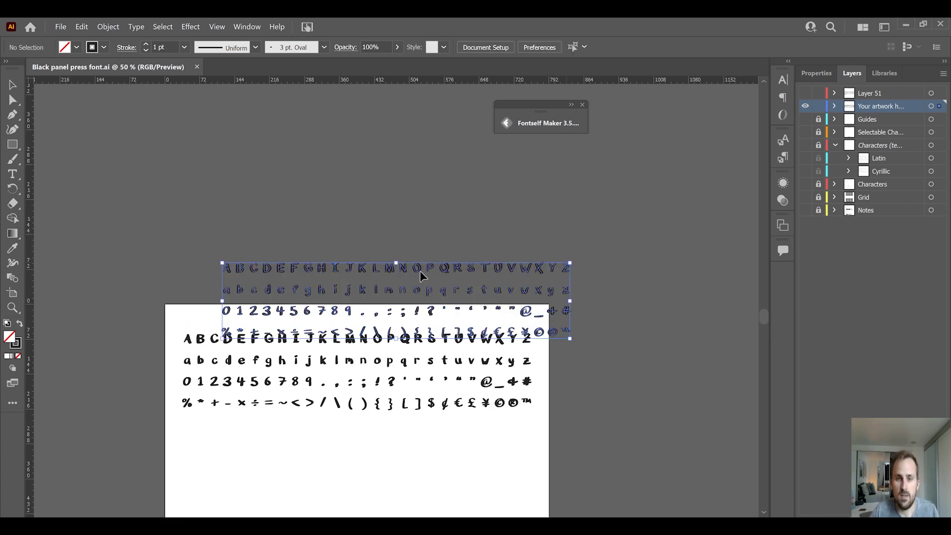
left_click_drag(419, 271, 383, 233)
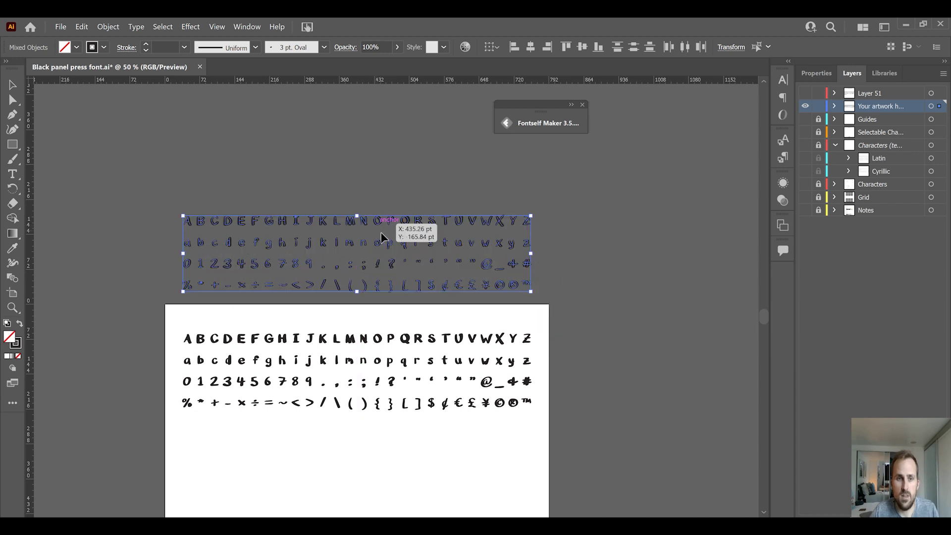
Step: Set the stroke weight of the copied glyph rows above the artboard to 1 pt and compare them with the bold originals
left_click(184, 48)
left_click(196, 100)
left_click(415, 176)
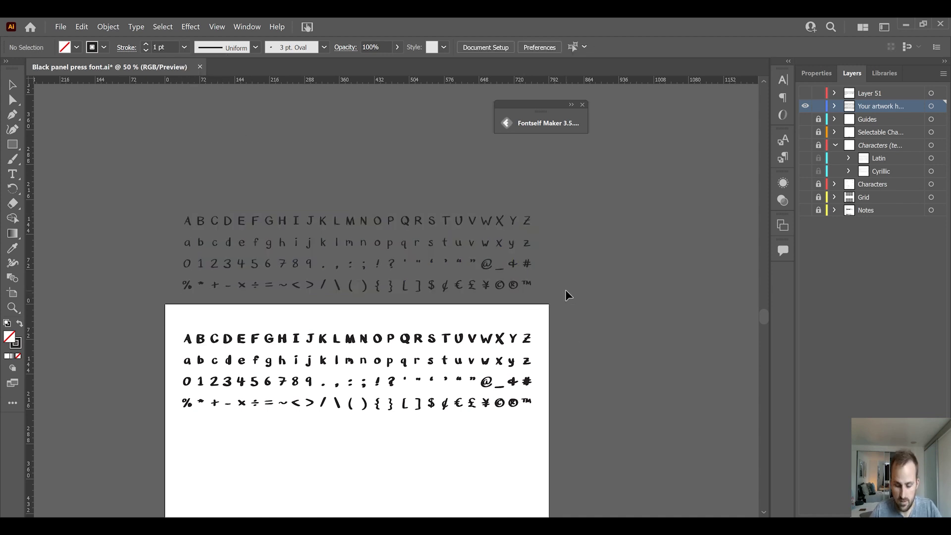
key("ctrl+equal")
key("ctrl+equal")
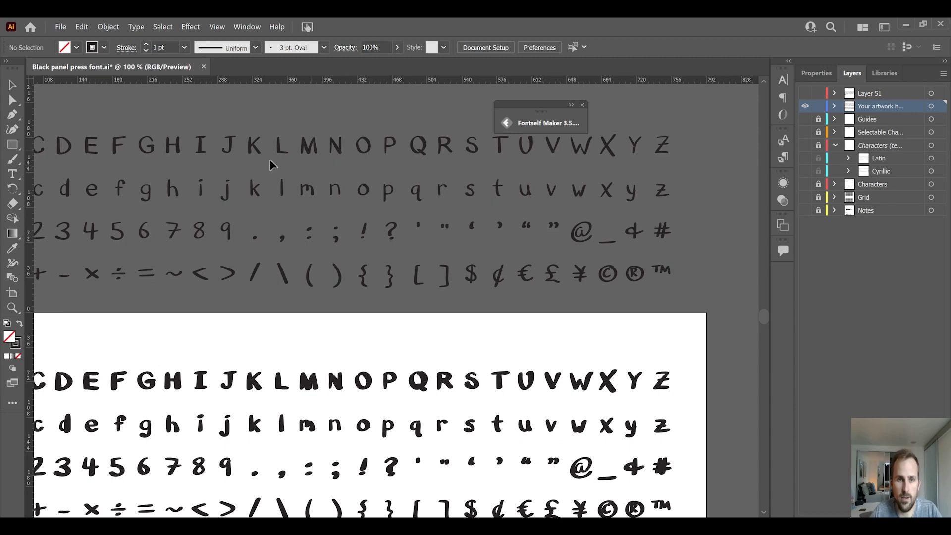
scroll(271, 160, "left", 4)
scroll(326, 381, "down", 4)
key("ctrl+minus")
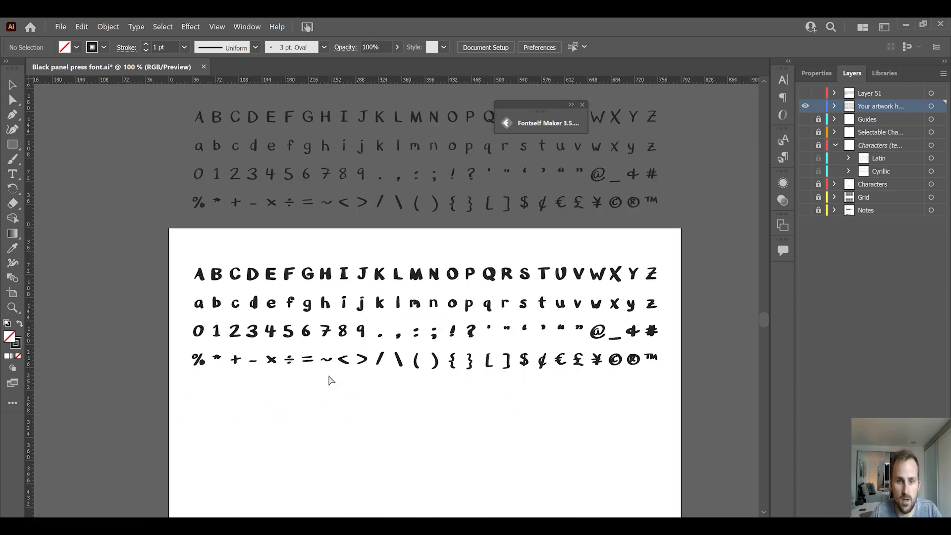
key("ctrl+a")
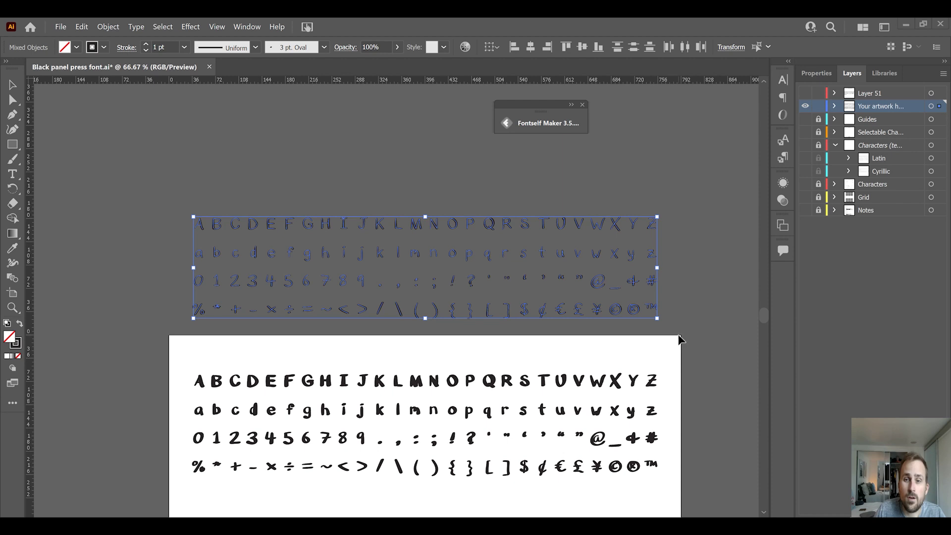
left_click(684, 354)
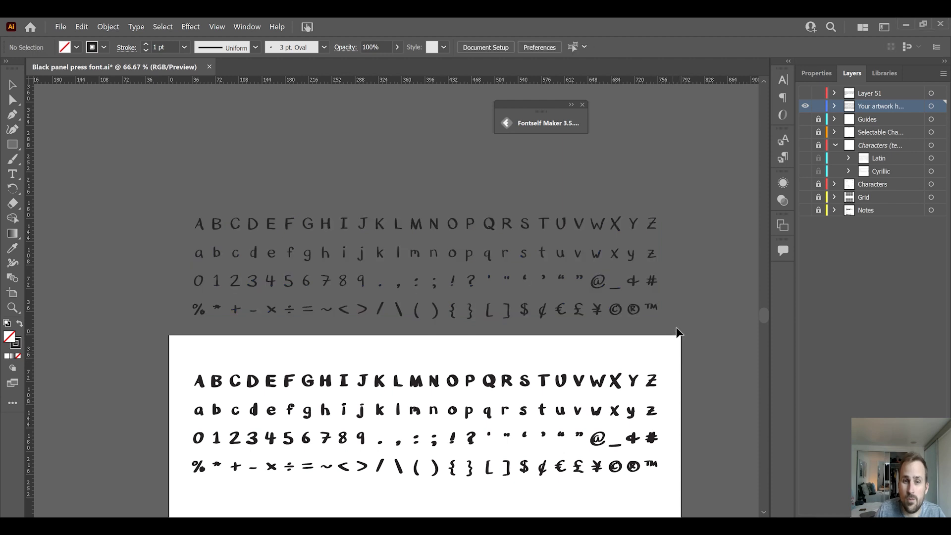
Step: Duplicate the thinner 1 pt glyph set and place the copy in the empty space above it, roughly aligned with it
left_click_drag(149, 186, 263, 251)
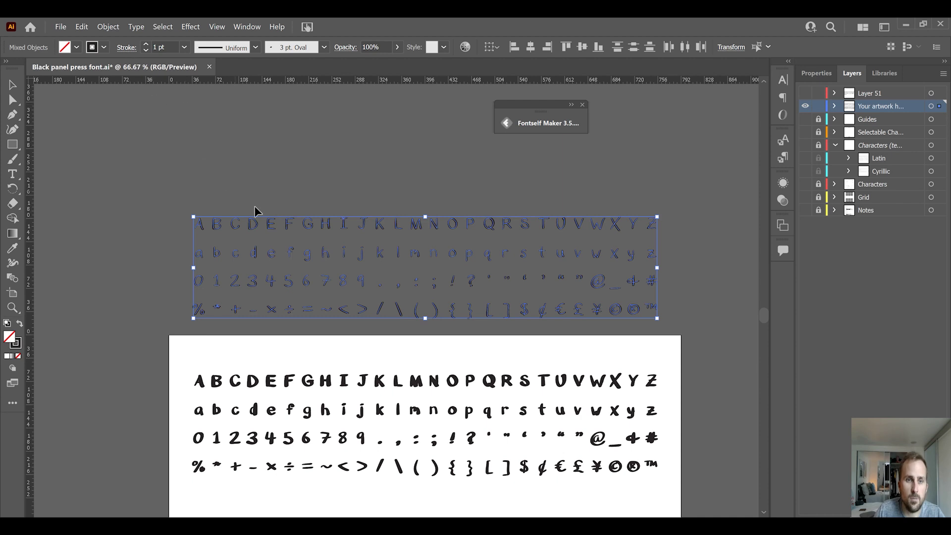
scroll(381, 308, "up", 2)
left_click(382, 210)
scroll(472, 315, "up", 5)
key("ctrl+v")
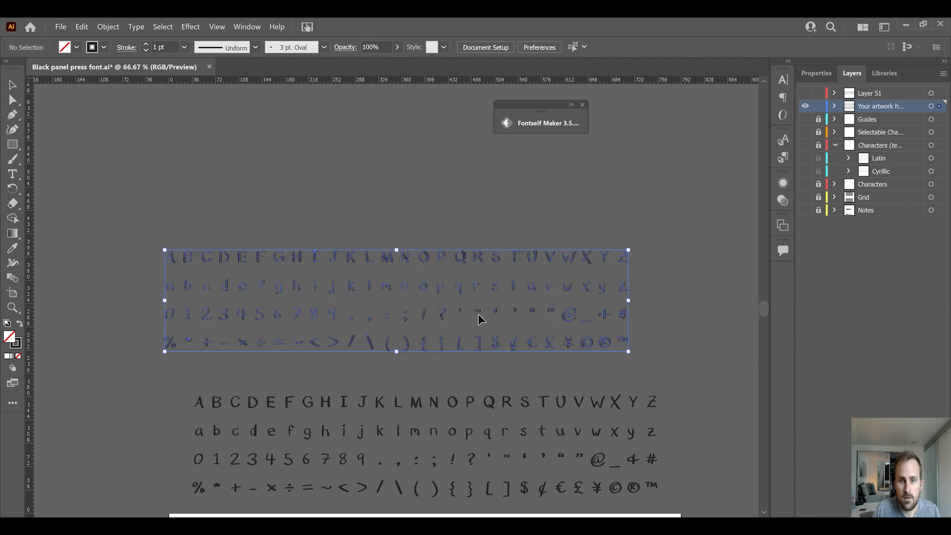
left_click_drag(409, 255, 441, 262)
scroll(447, 231, "down", 2)
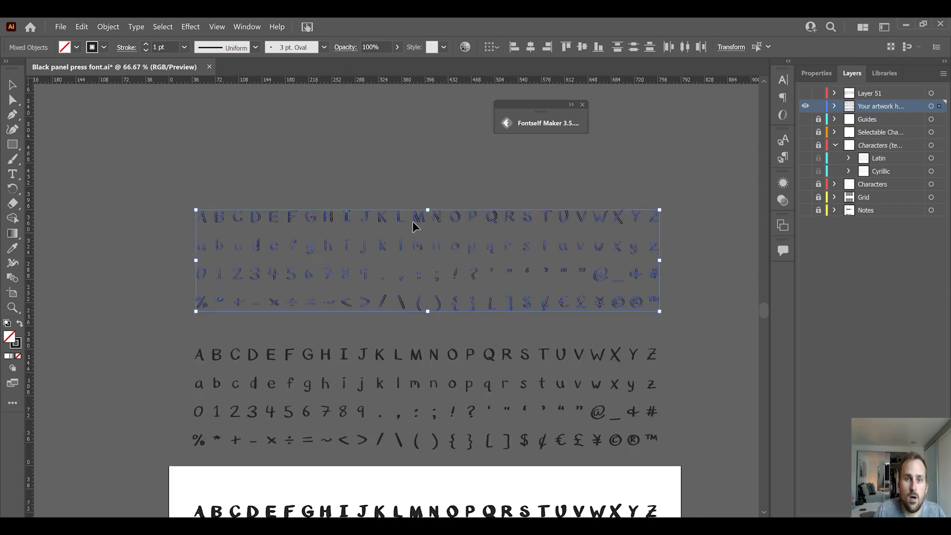
right_click(386, 217)
mouse_move(453, 364)
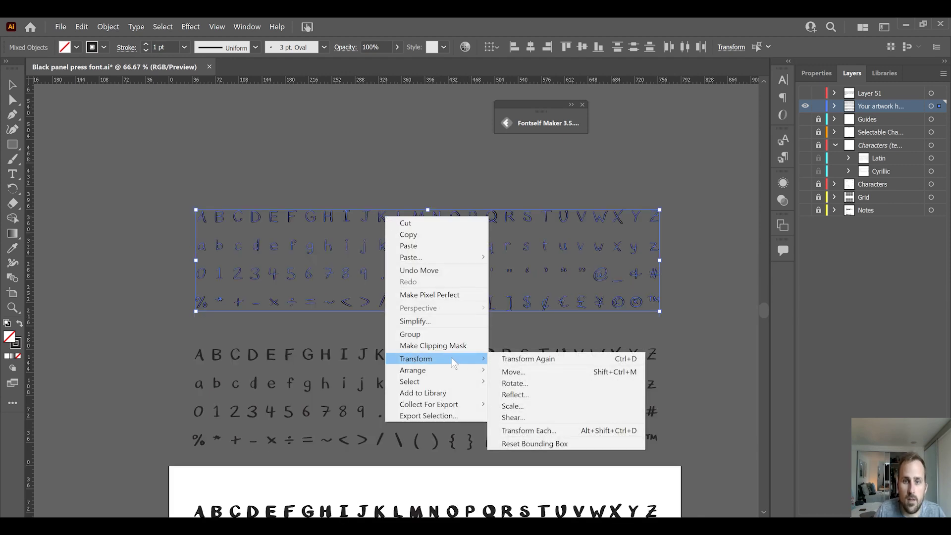
left_click(107, 27)
mouse_move(118, 39)
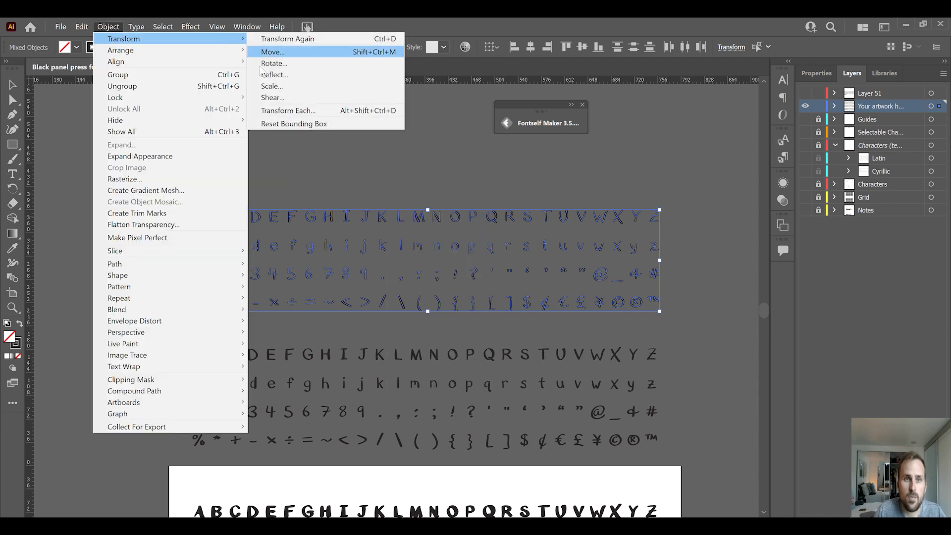
left_click(437, 217)
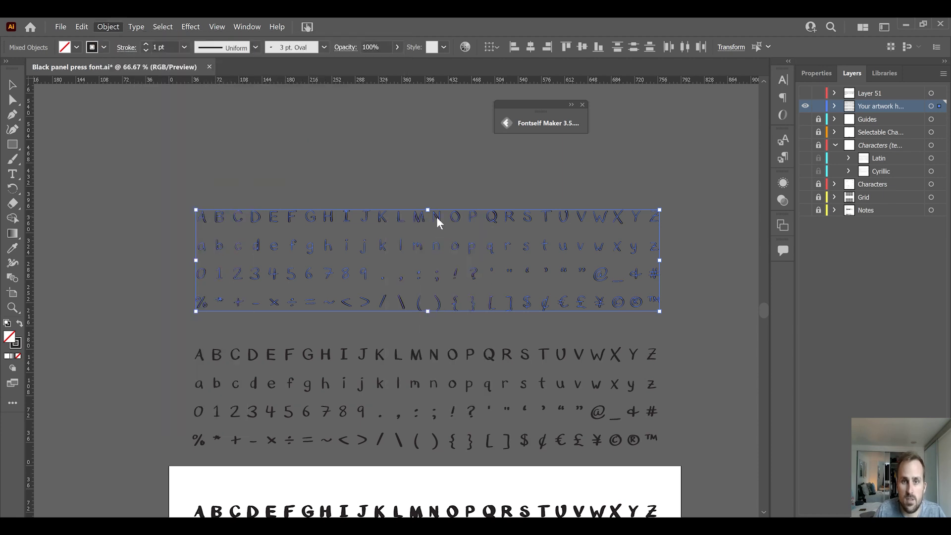
Step: Shear the uppermost glyph set by 25° along the horizontal axis to slant it, and deselect it
right_click(436, 216)
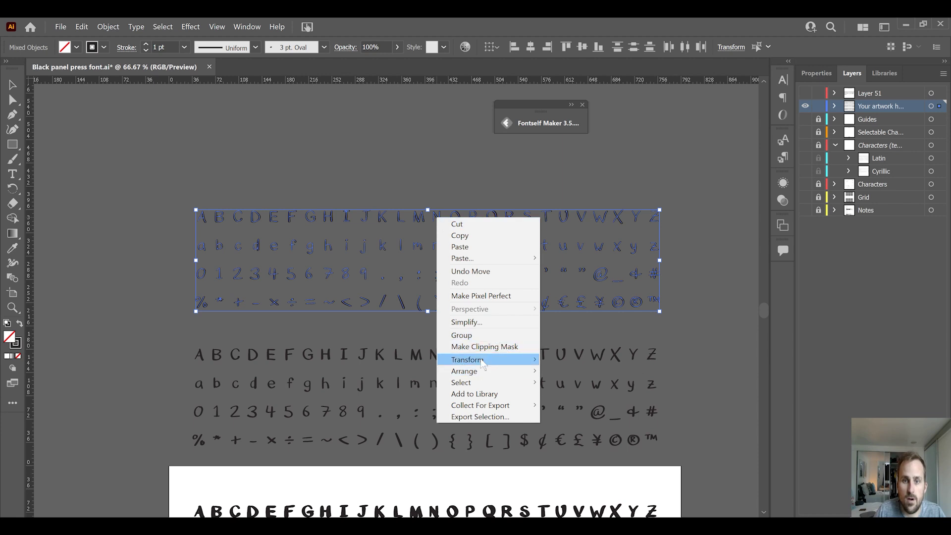
mouse_move(484, 361)
left_click(589, 419)
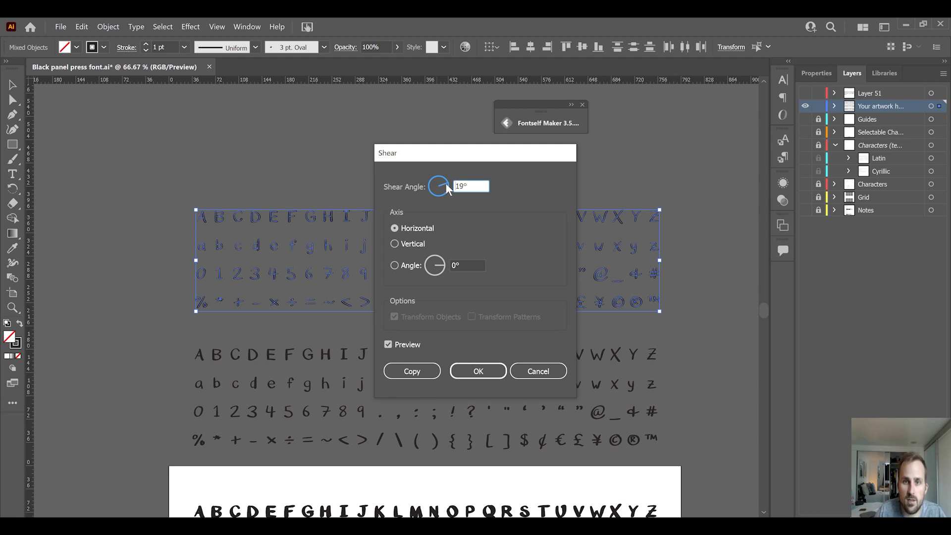
left_click(446, 183)
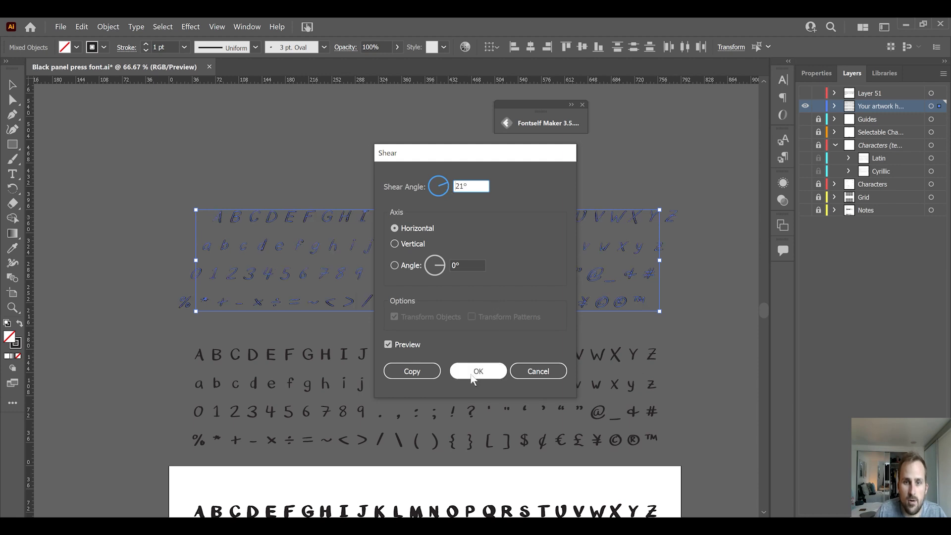
left_click_drag(419, 162, 504, 183)
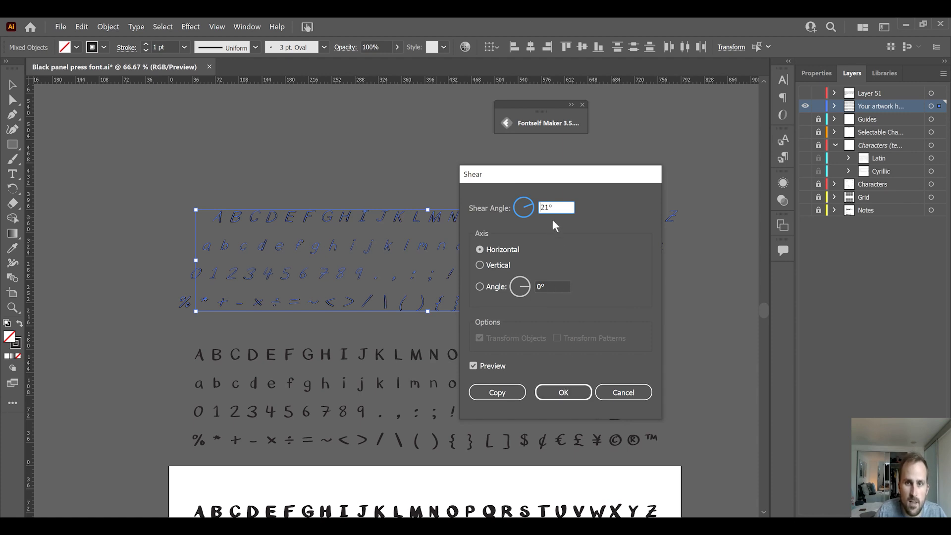
double_click(552, 207)
type("25")
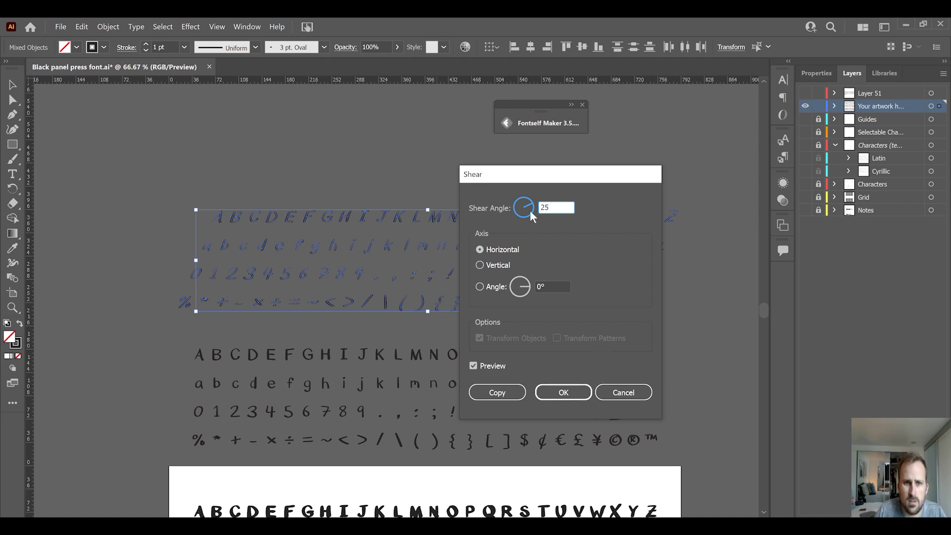
left_click(563, 392)
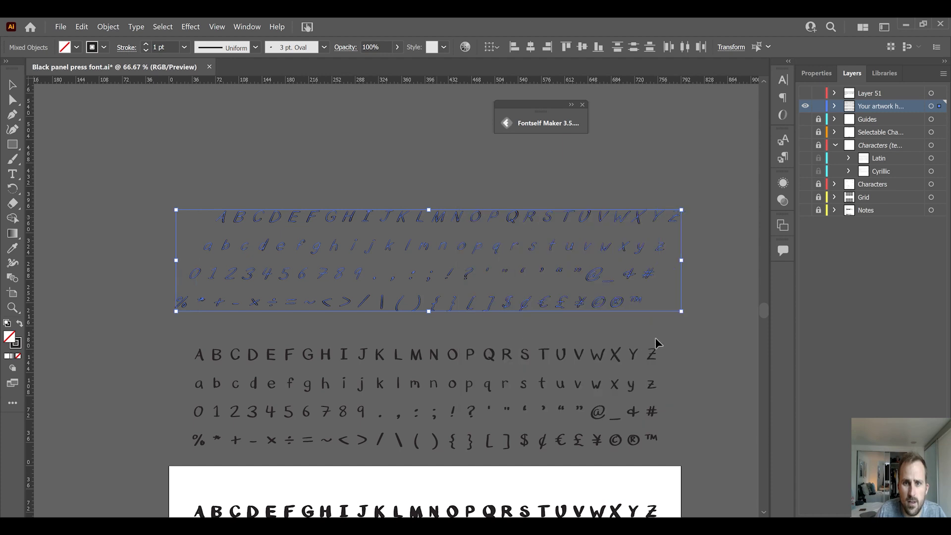
left_click(687, 331)
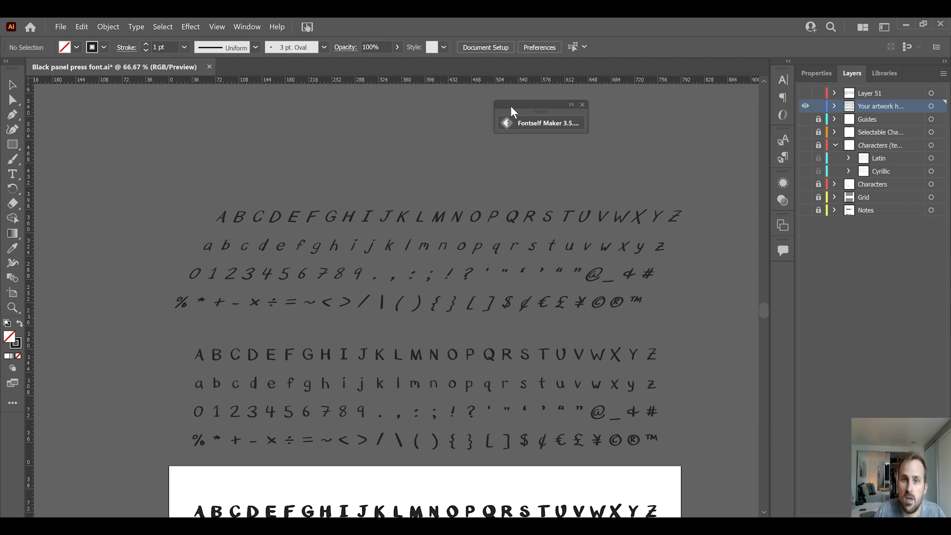
Step: Extend the Black Panel Press font family with a new Italic style and move the Fontself Maker panel clear of the slanted glyphs
left_click(527, 124)
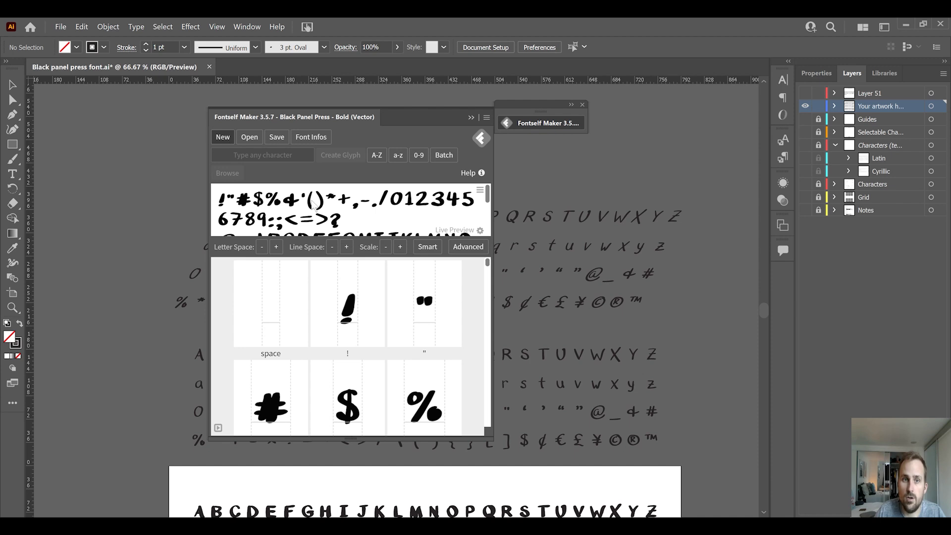
left_click(389, 310)
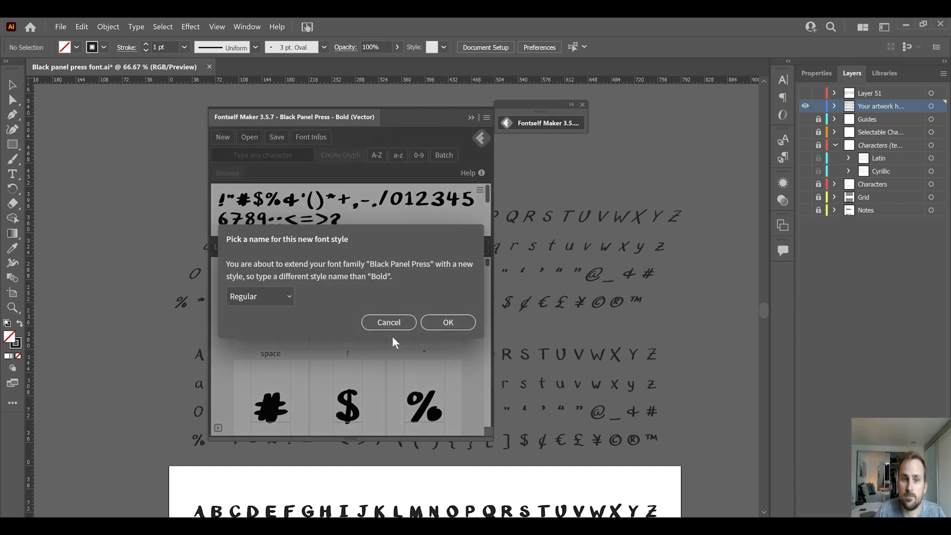
left_click(273, 296)
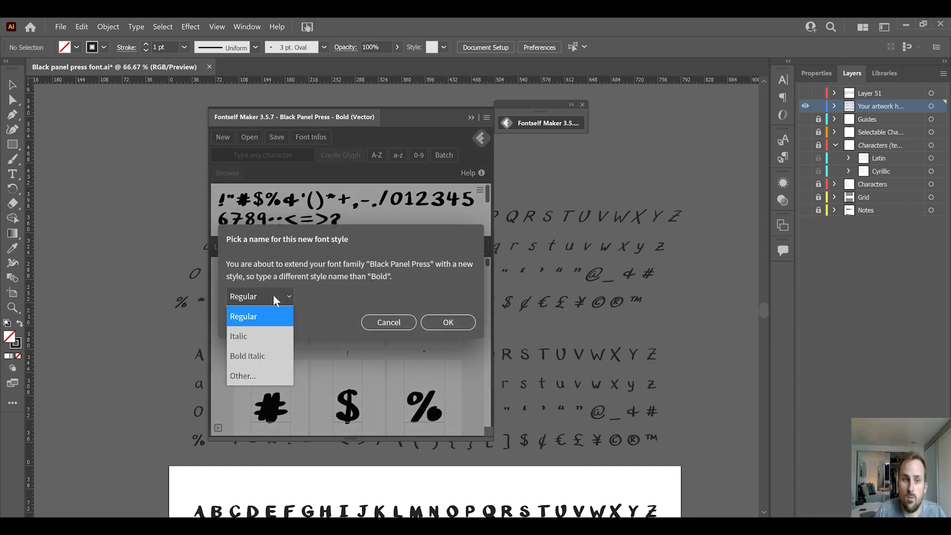
left_click(267, 337)
left_click(448, 323)
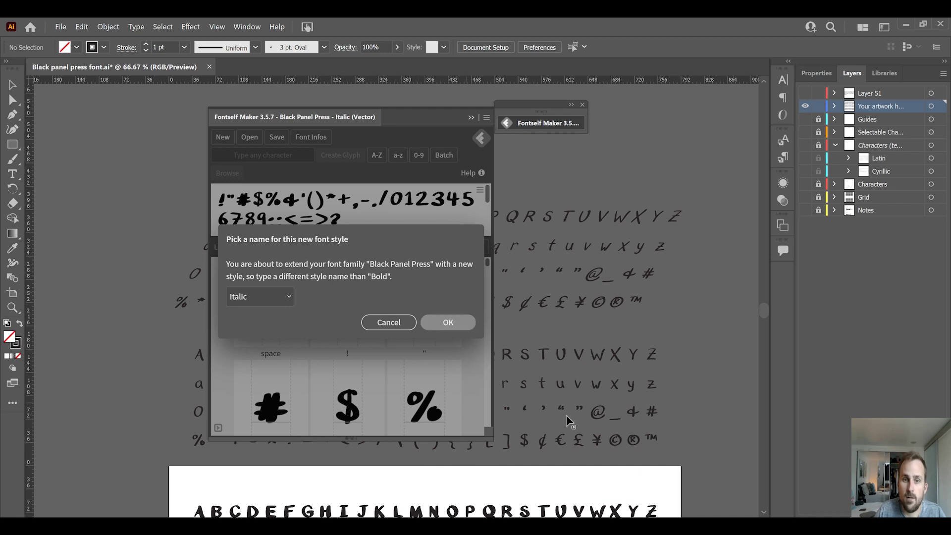
left_click_drag(402, 116, 843, 106)
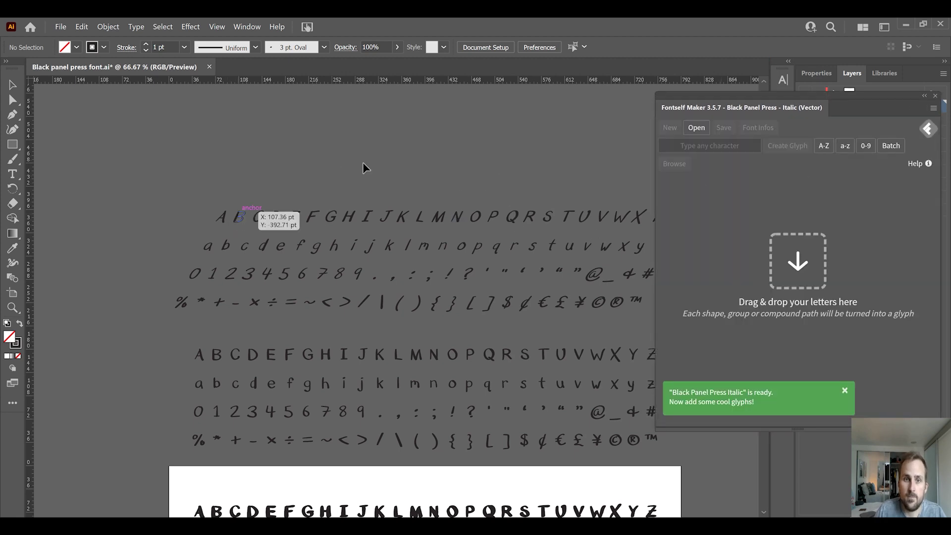
Step: Collapse the Fontself Maker panel and duplicate the bold glyph set into the empty artboard space below the originals
left_click(919, 100)
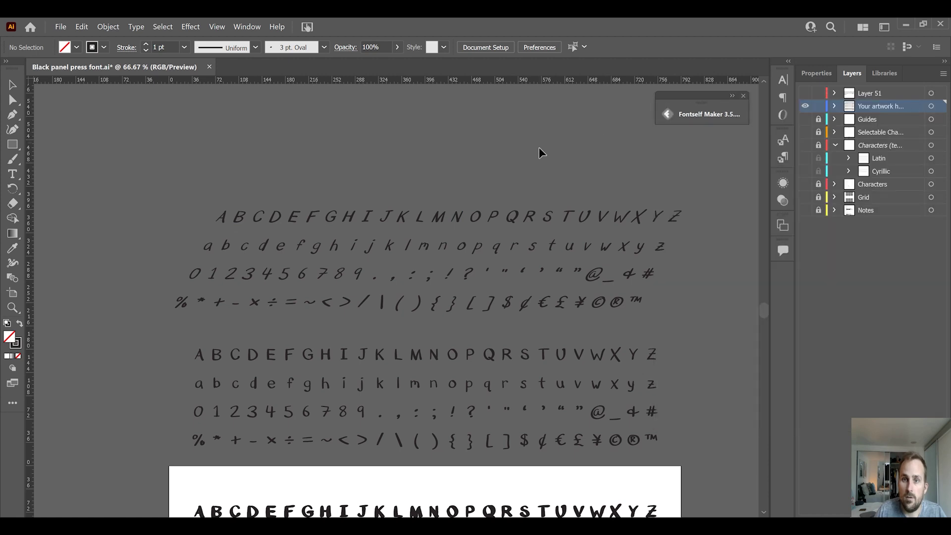
scroll(541, 149, "down", 4)
scroll(554, 192, "down", 1)
left_click_drag(697, 452, 188, 319)
scroll(379, 307, "down", 2)
scroll(380, 307, "down", 1)
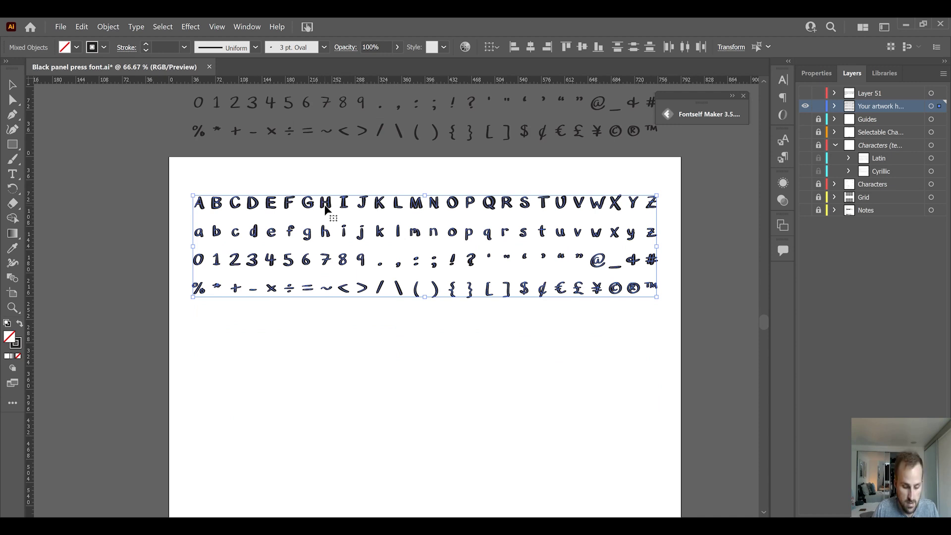
left_click_drag(329, 206, 325, 354)
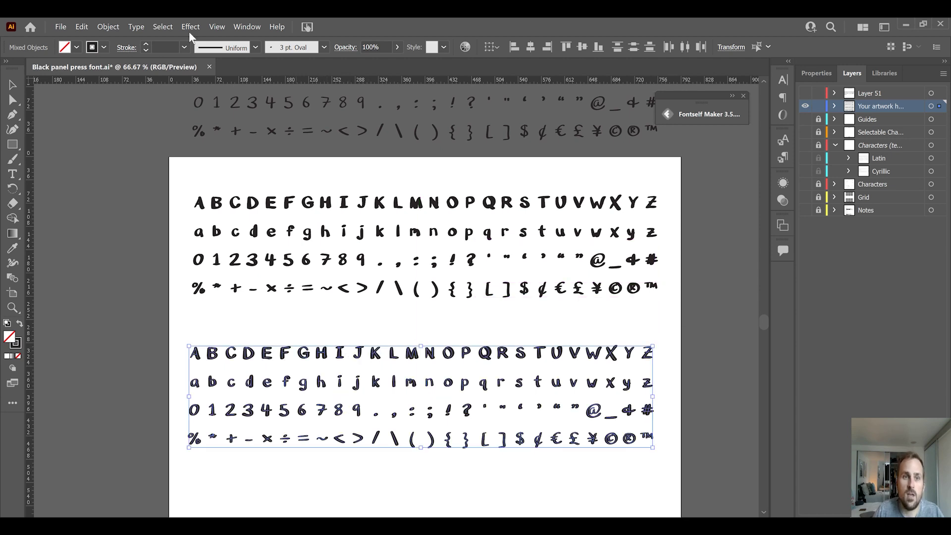
Step: Shear the copied bold glyph set by 25° along the horizontal axis to slant it, and deselect it
left_click(108, 27)
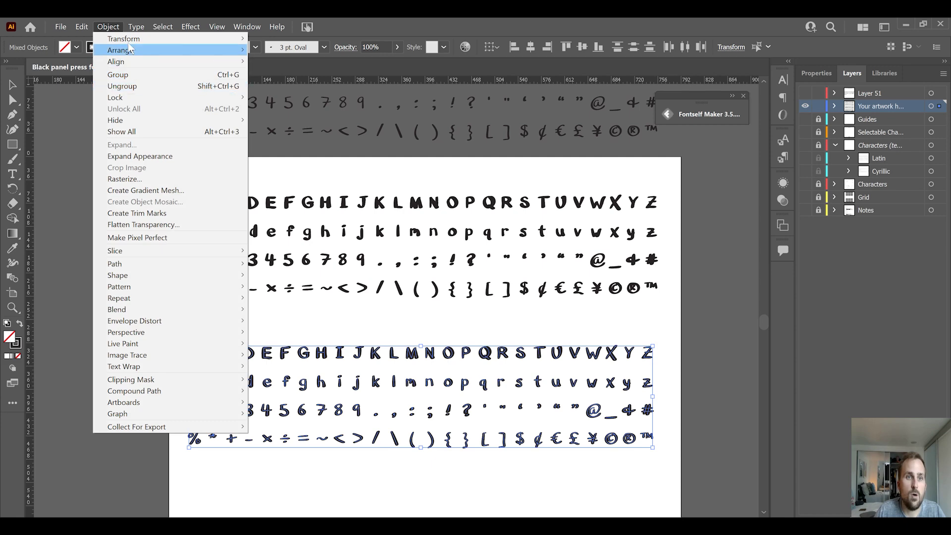
mouse_move(171, 40)
left_click(272, 98)
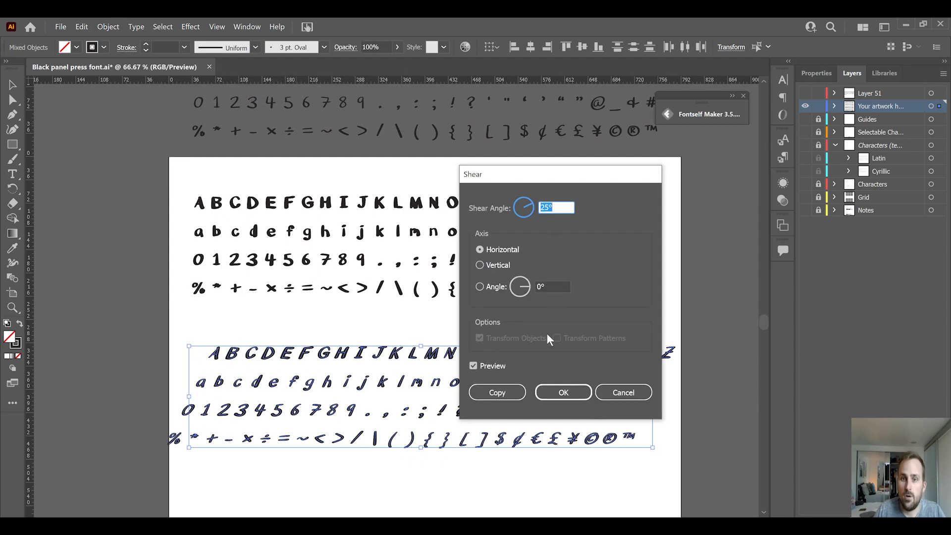
left_click(563, 392)
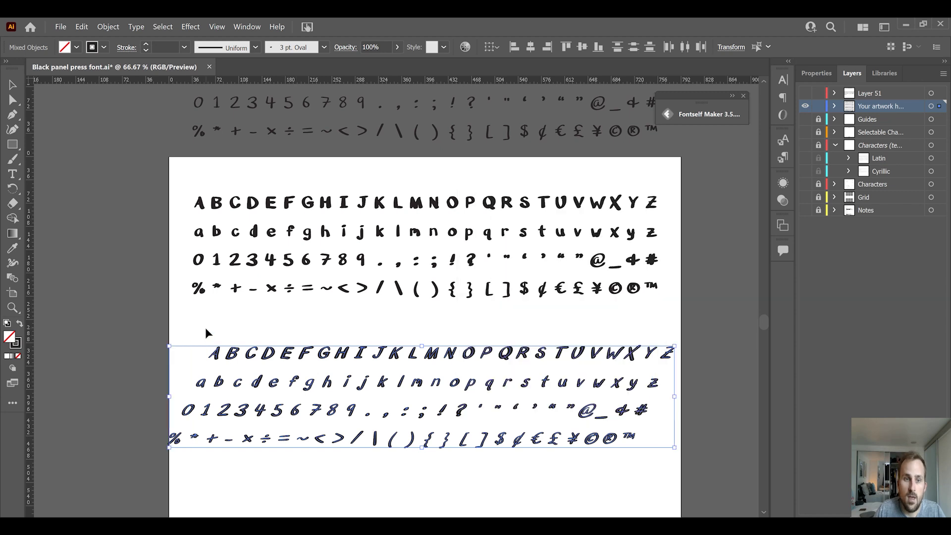
left_click(207, 333)
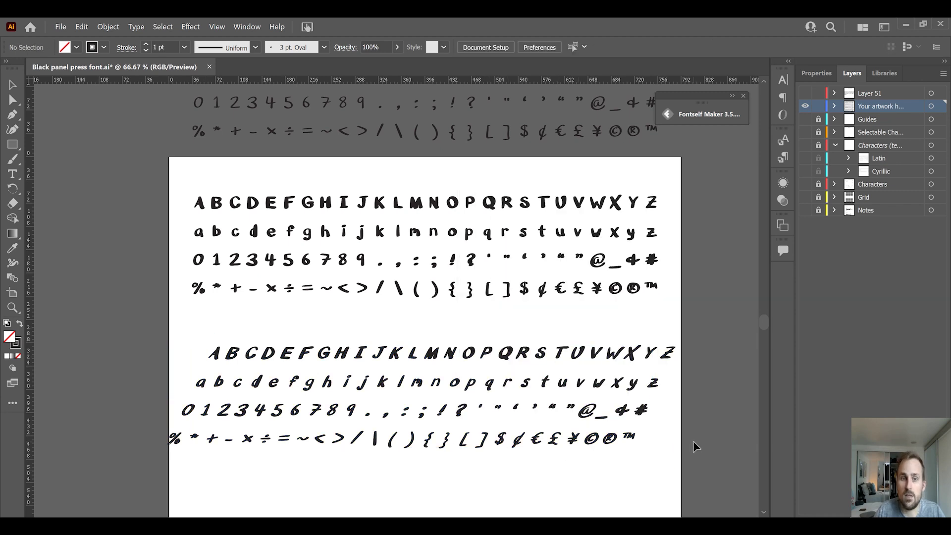
left_click(695, 114)
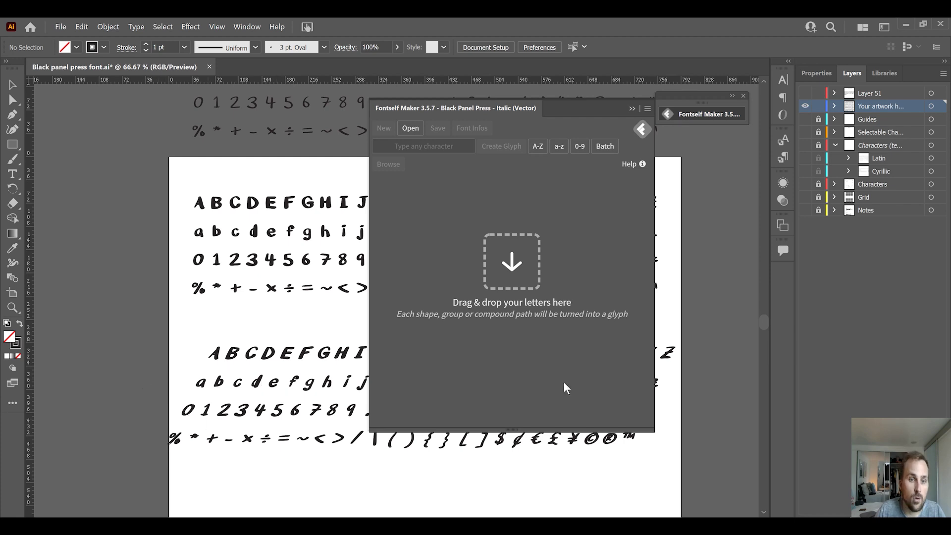
left_click(632, 109)
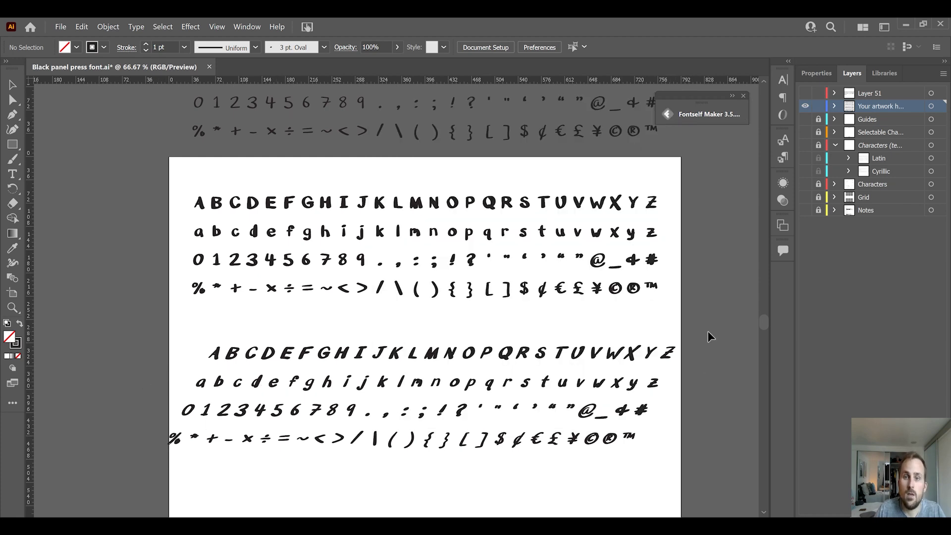
scroll(700, 326, "up", 5)
scroll(695, 330, "up", 4)
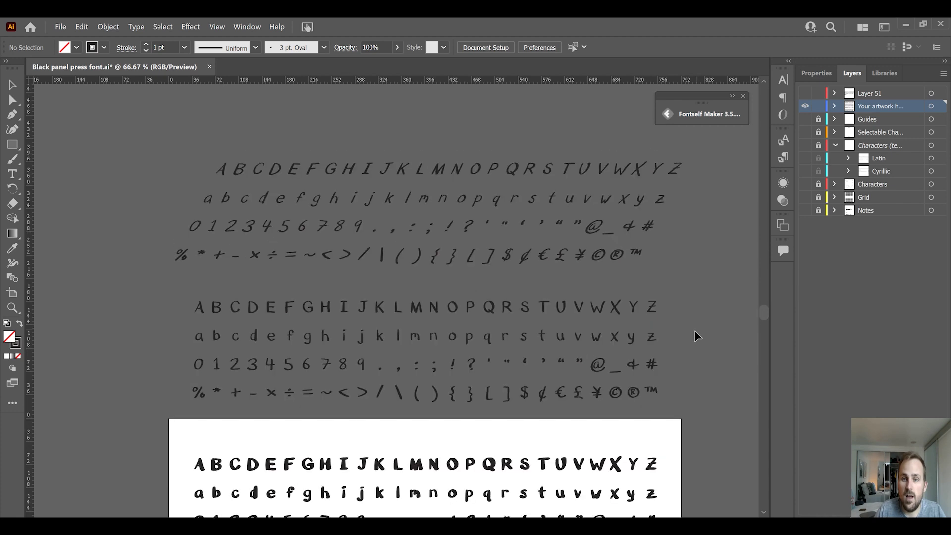